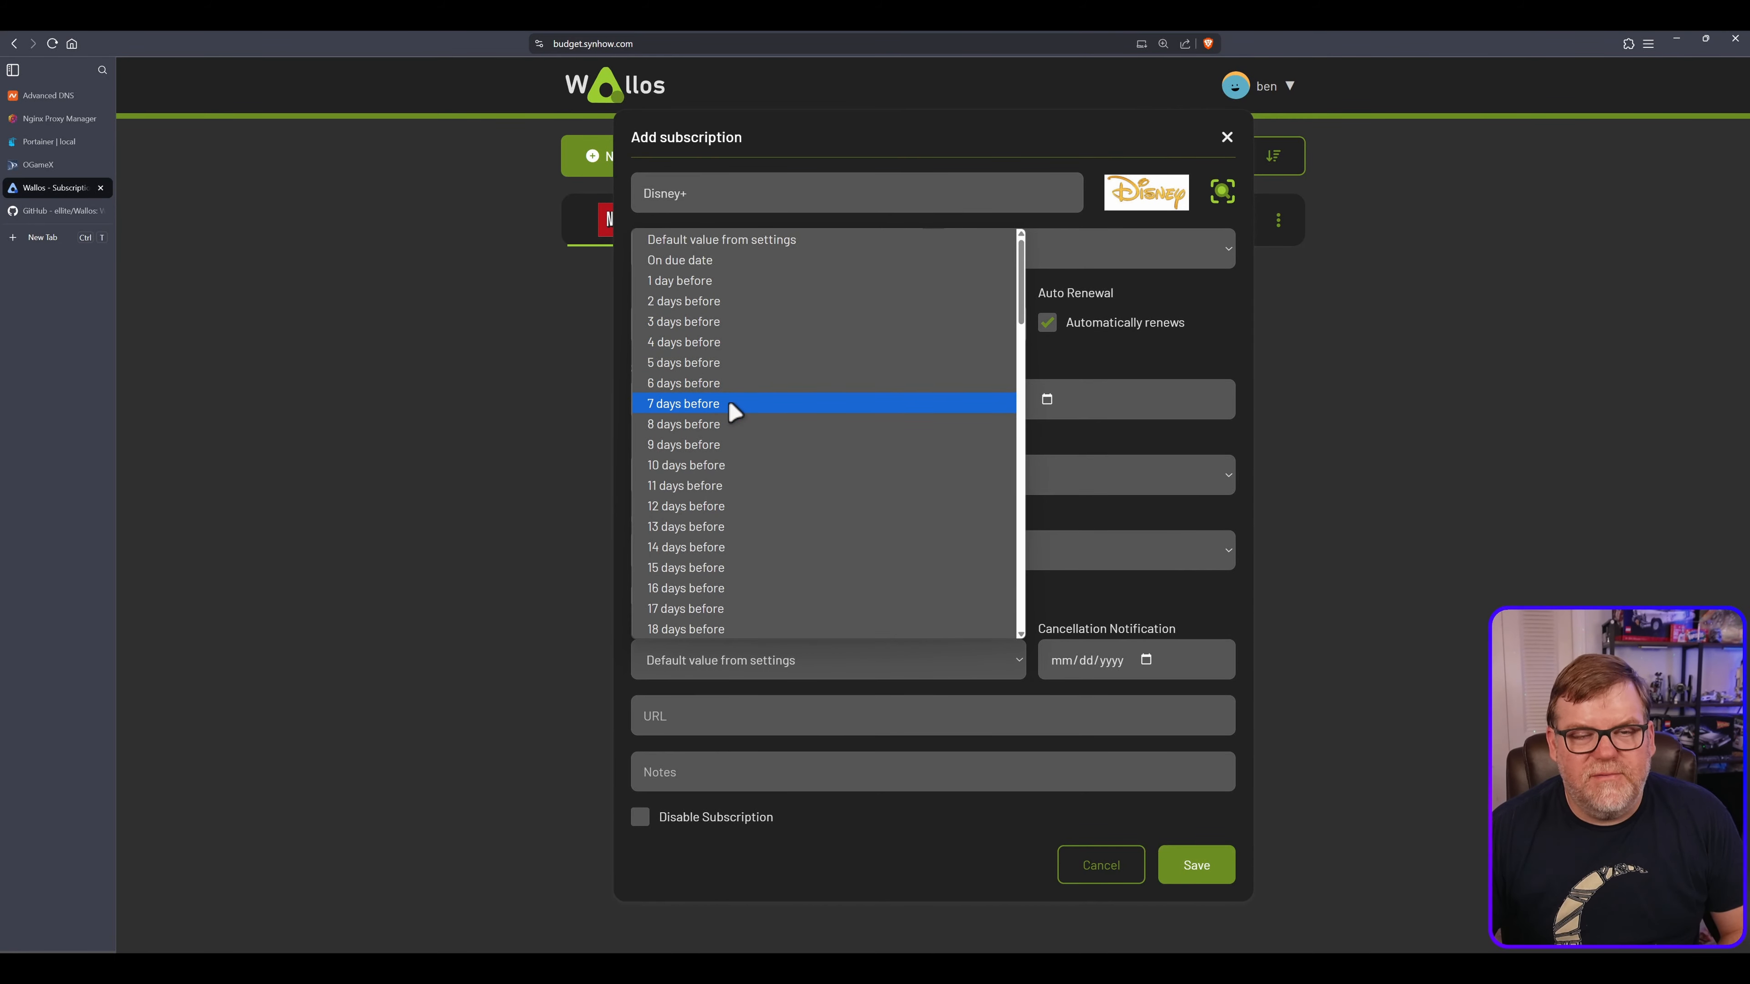
# Set the Disney+ subscription to notify 5 days before payment, with cancellation notification on 08/22/2025, and save it
pyautogui.click(703, 363)
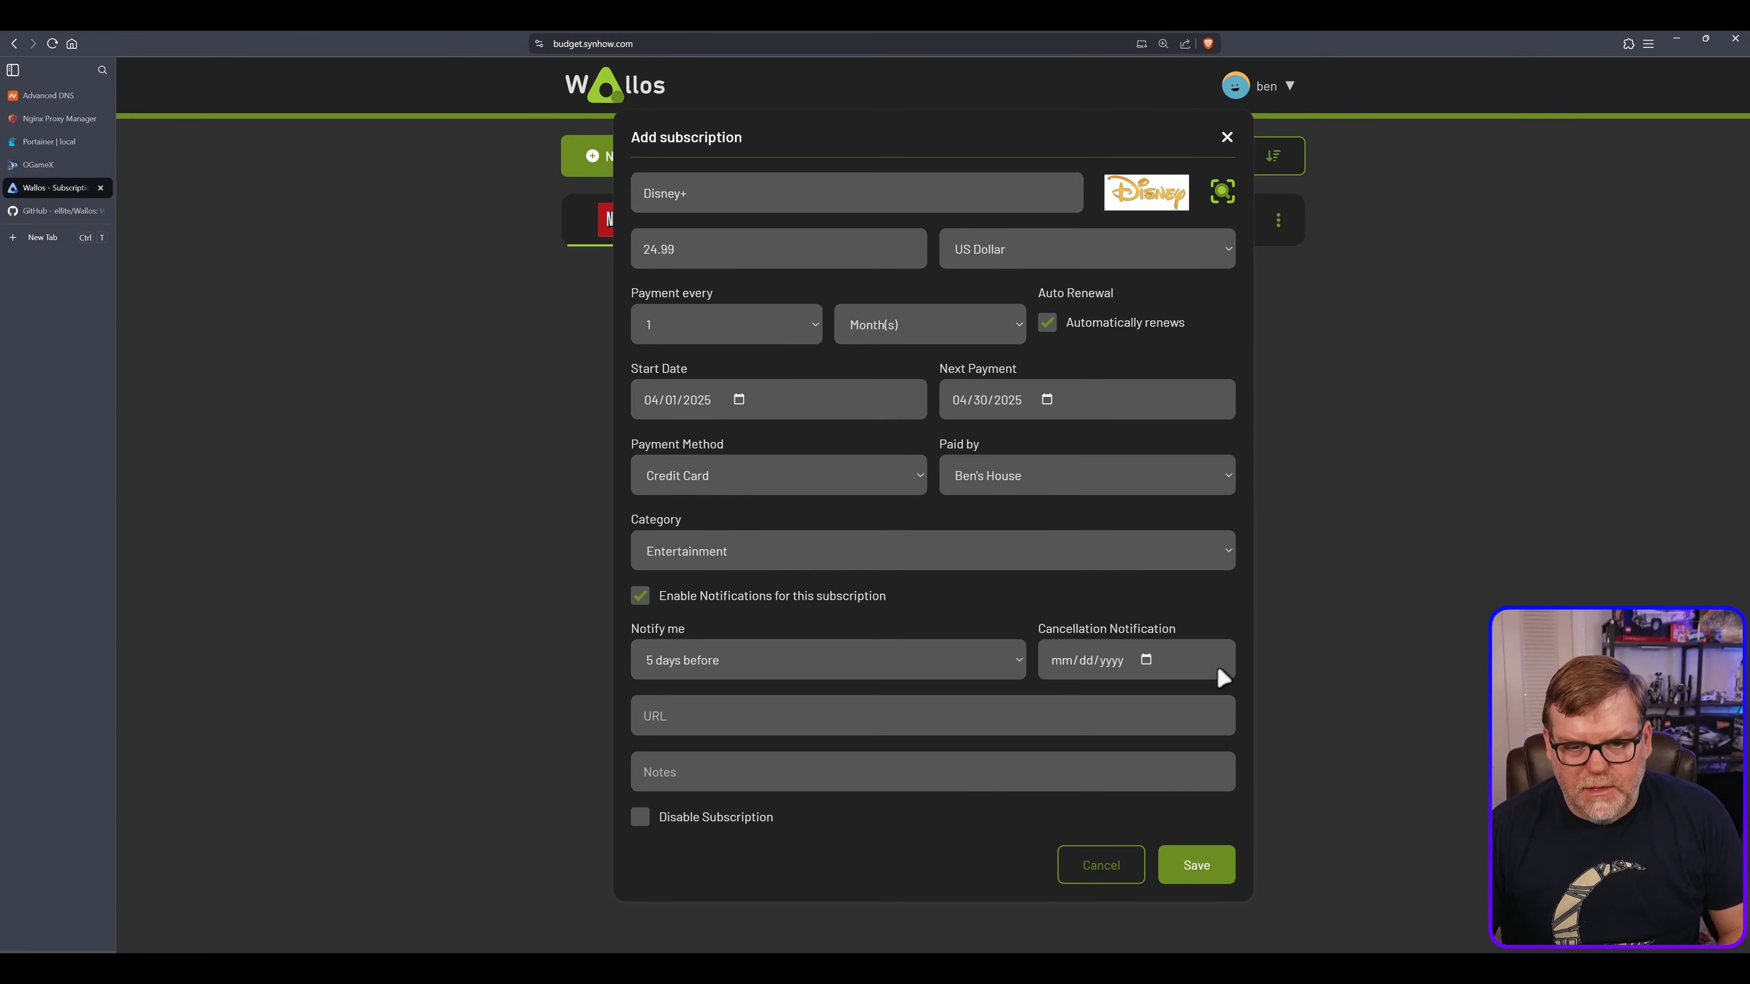
pyautogui.click(1204, 664)
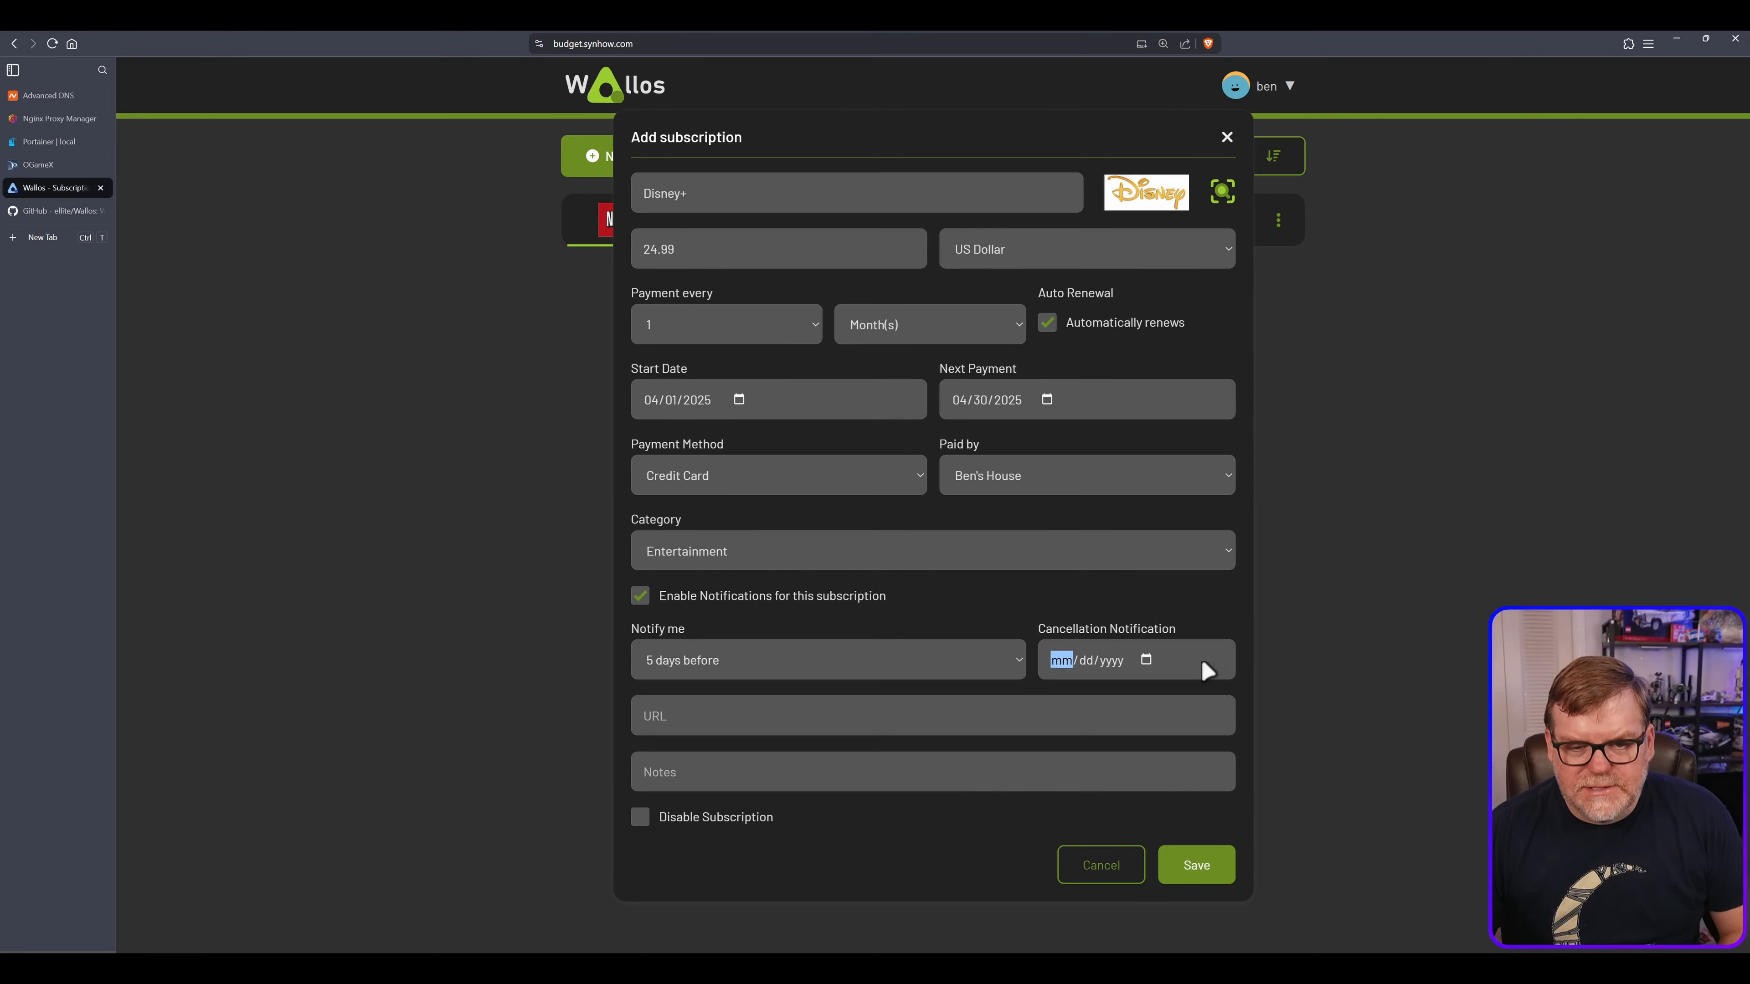
pyautogui.click(1145, 660)
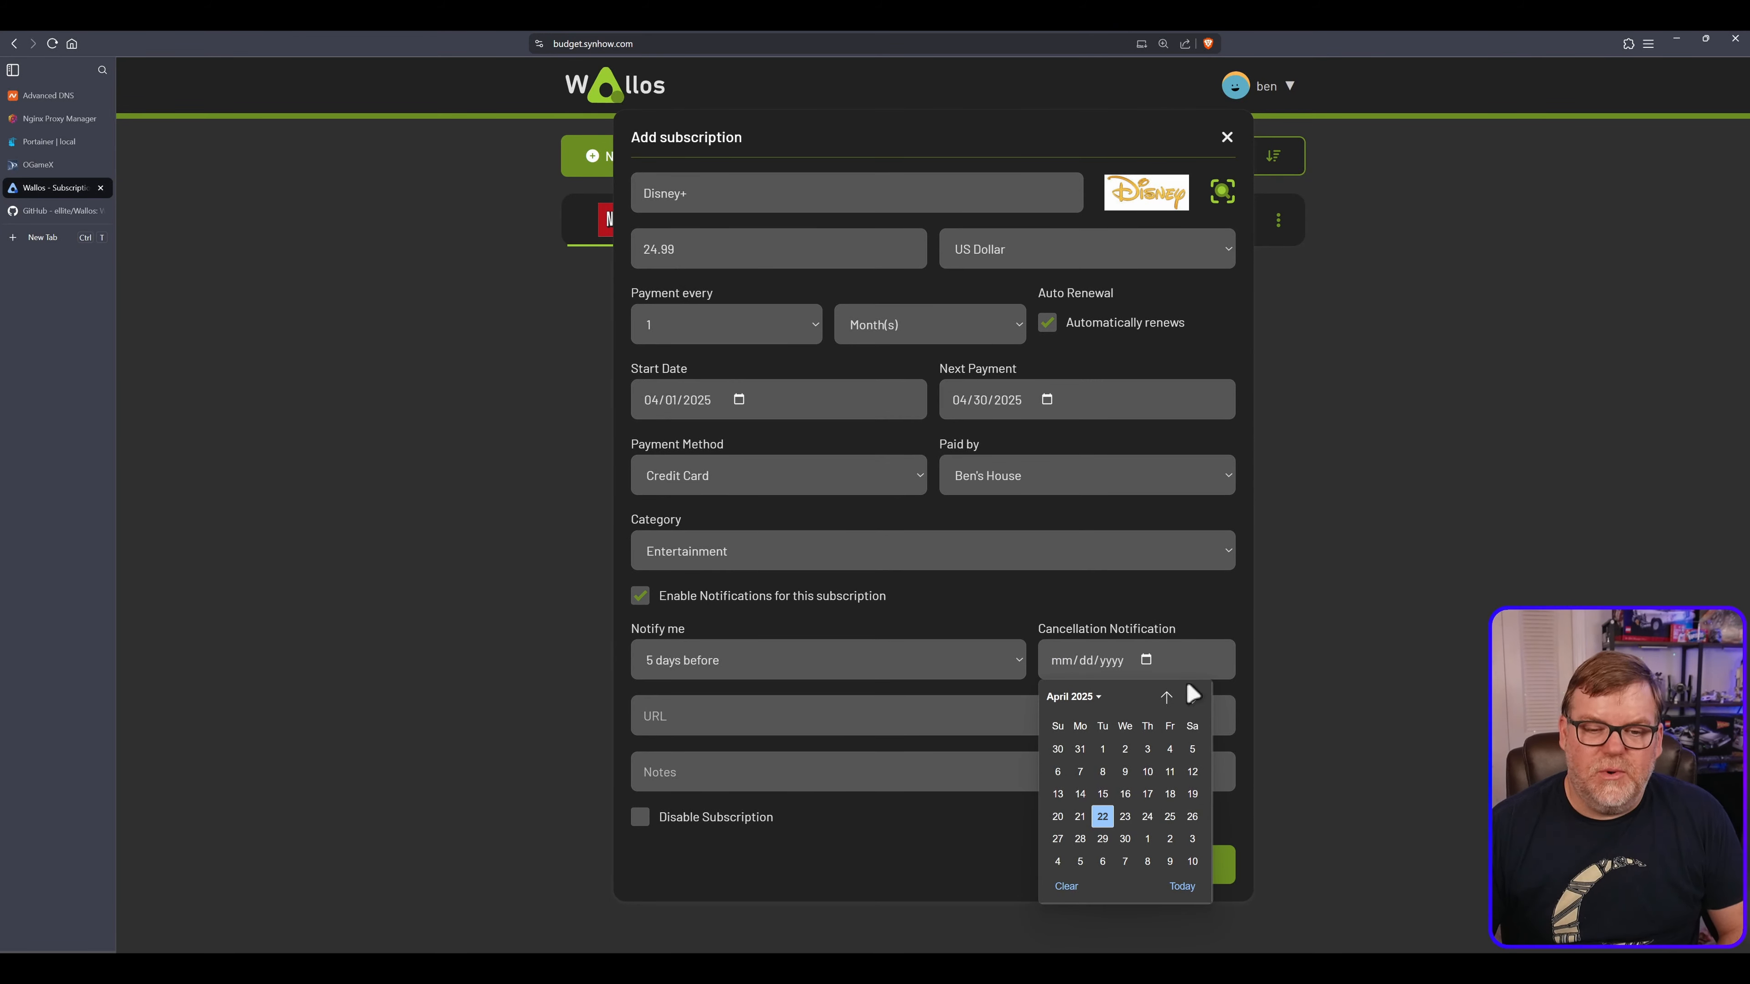
pyautogui.click(1191, 697)
pyautogui.click(1166, 698)
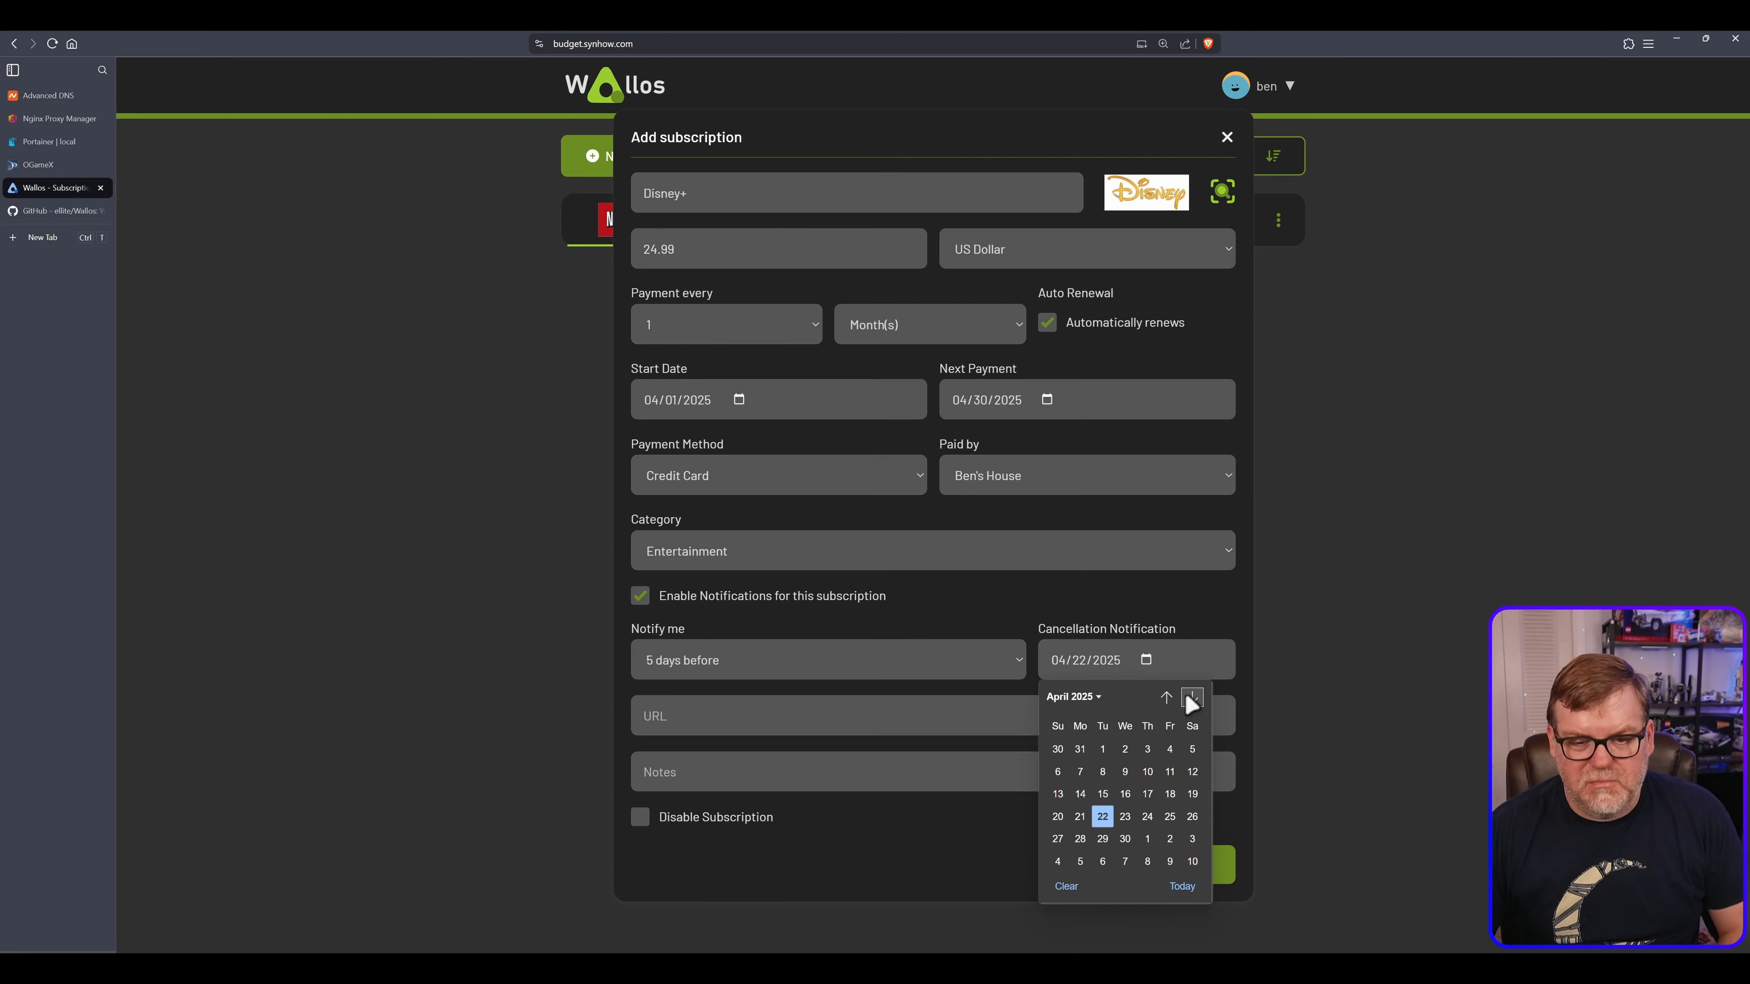
pyautogui.click(1191, 697)
pyautogui.click(1192, 698)
pyautogui.click(1191, 697)
pyautogui.click(1192, 698)
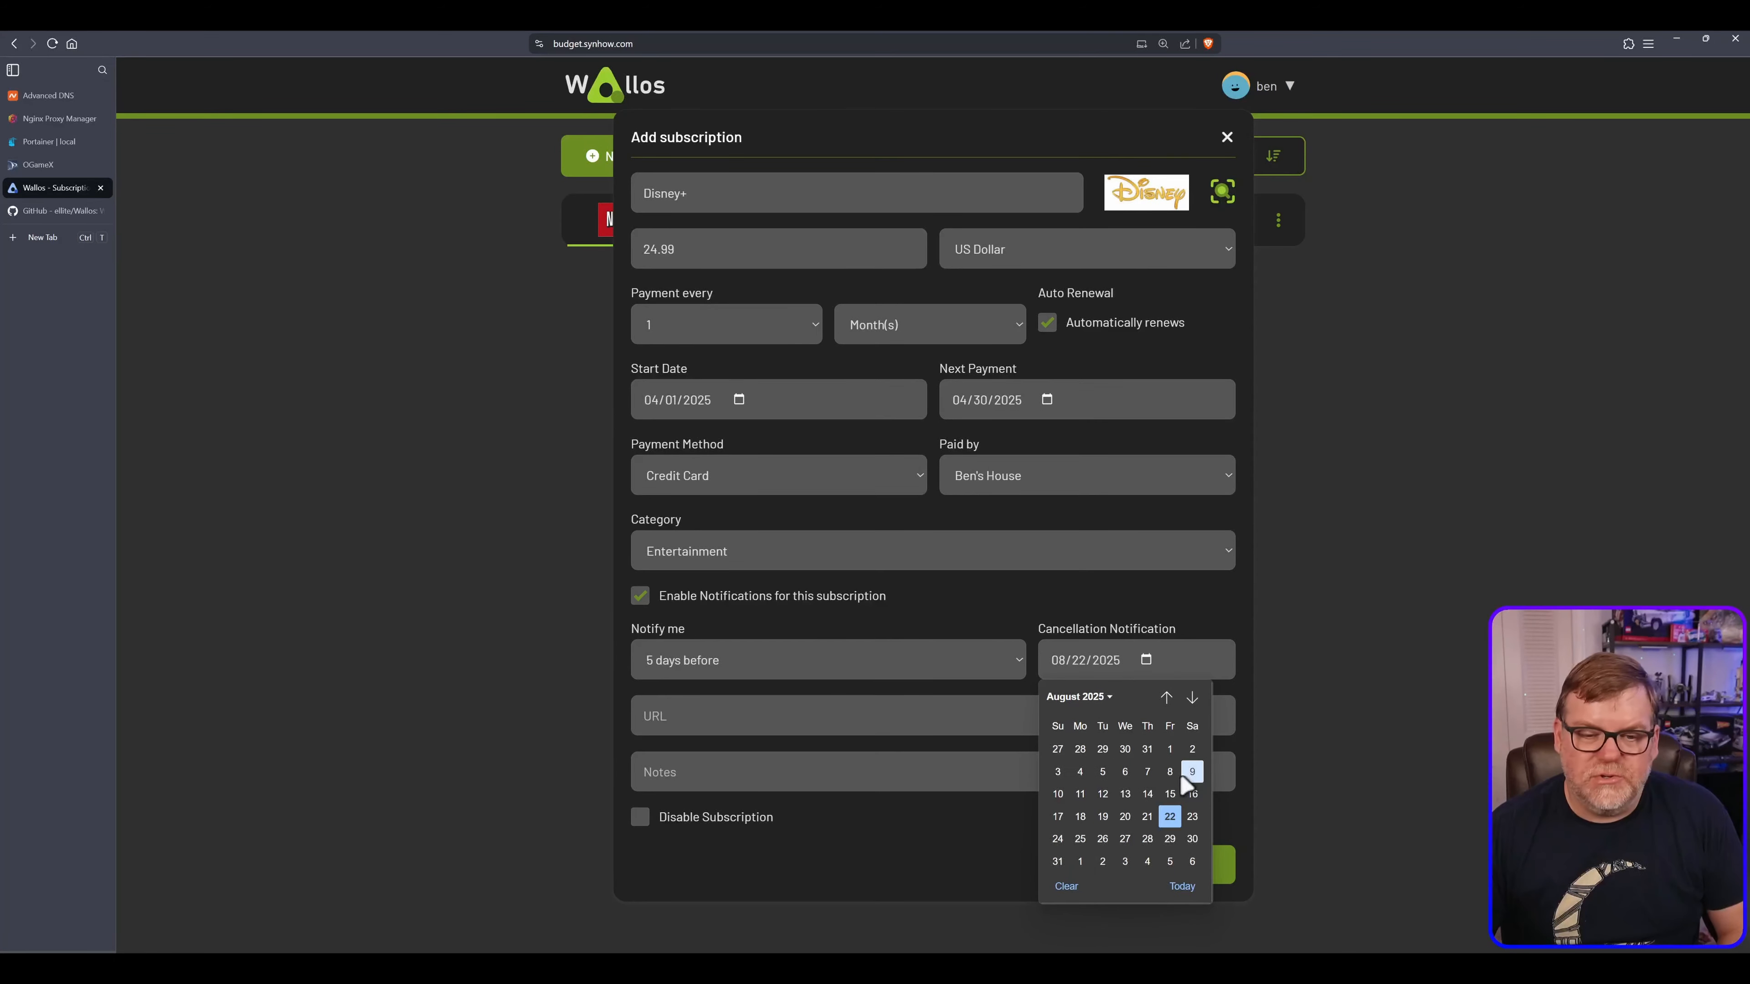
pyautogui.click(1170, 818)
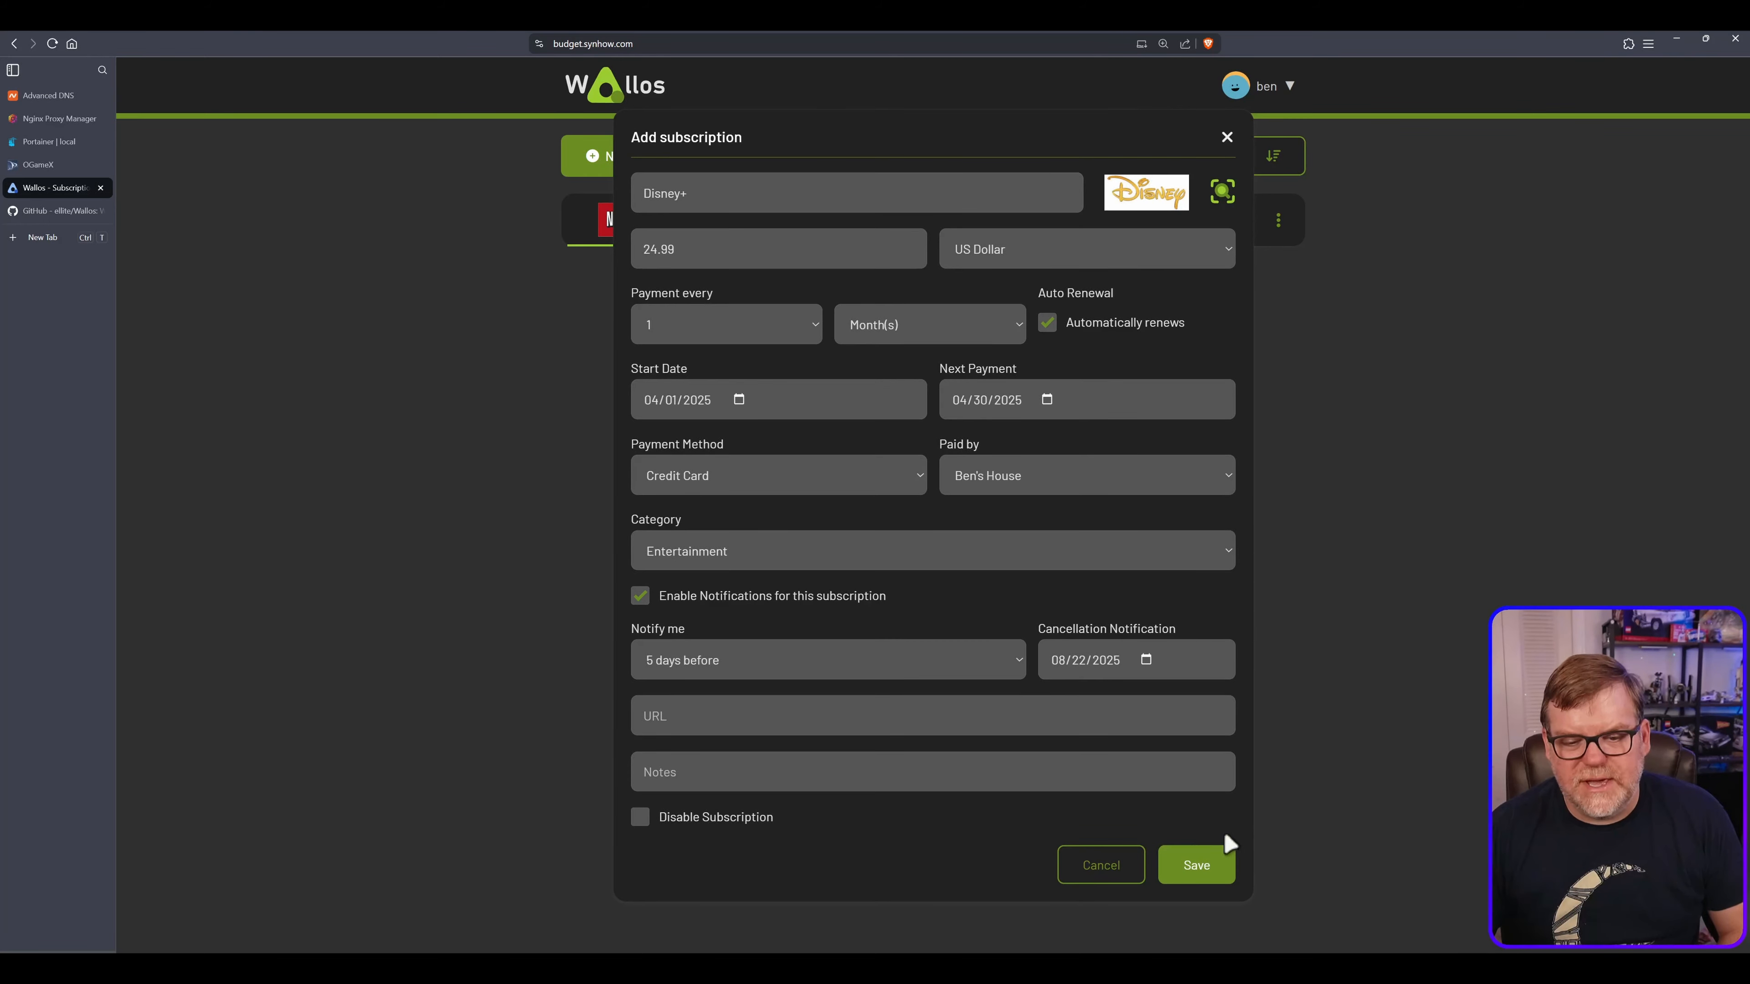
pyautogui.click(1197, 866)
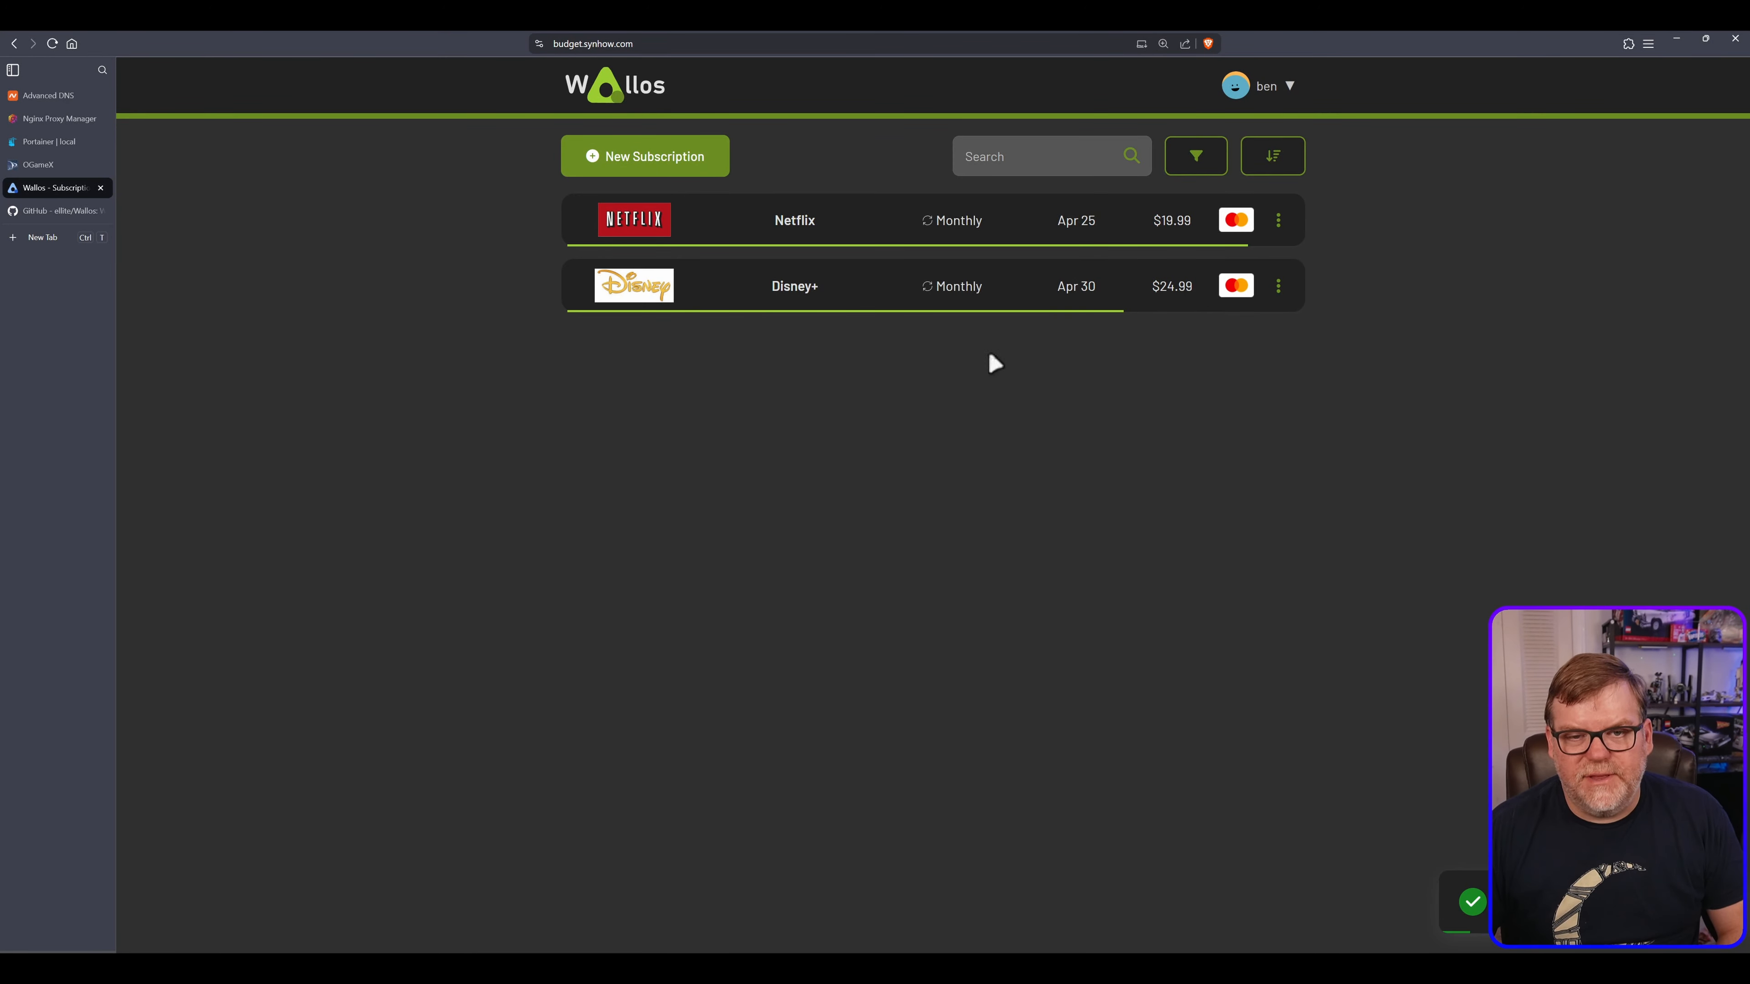
# Start a new subscription named Google TV and assign it the first Google TV logo found by web search
pyautogui.click(698, 165)
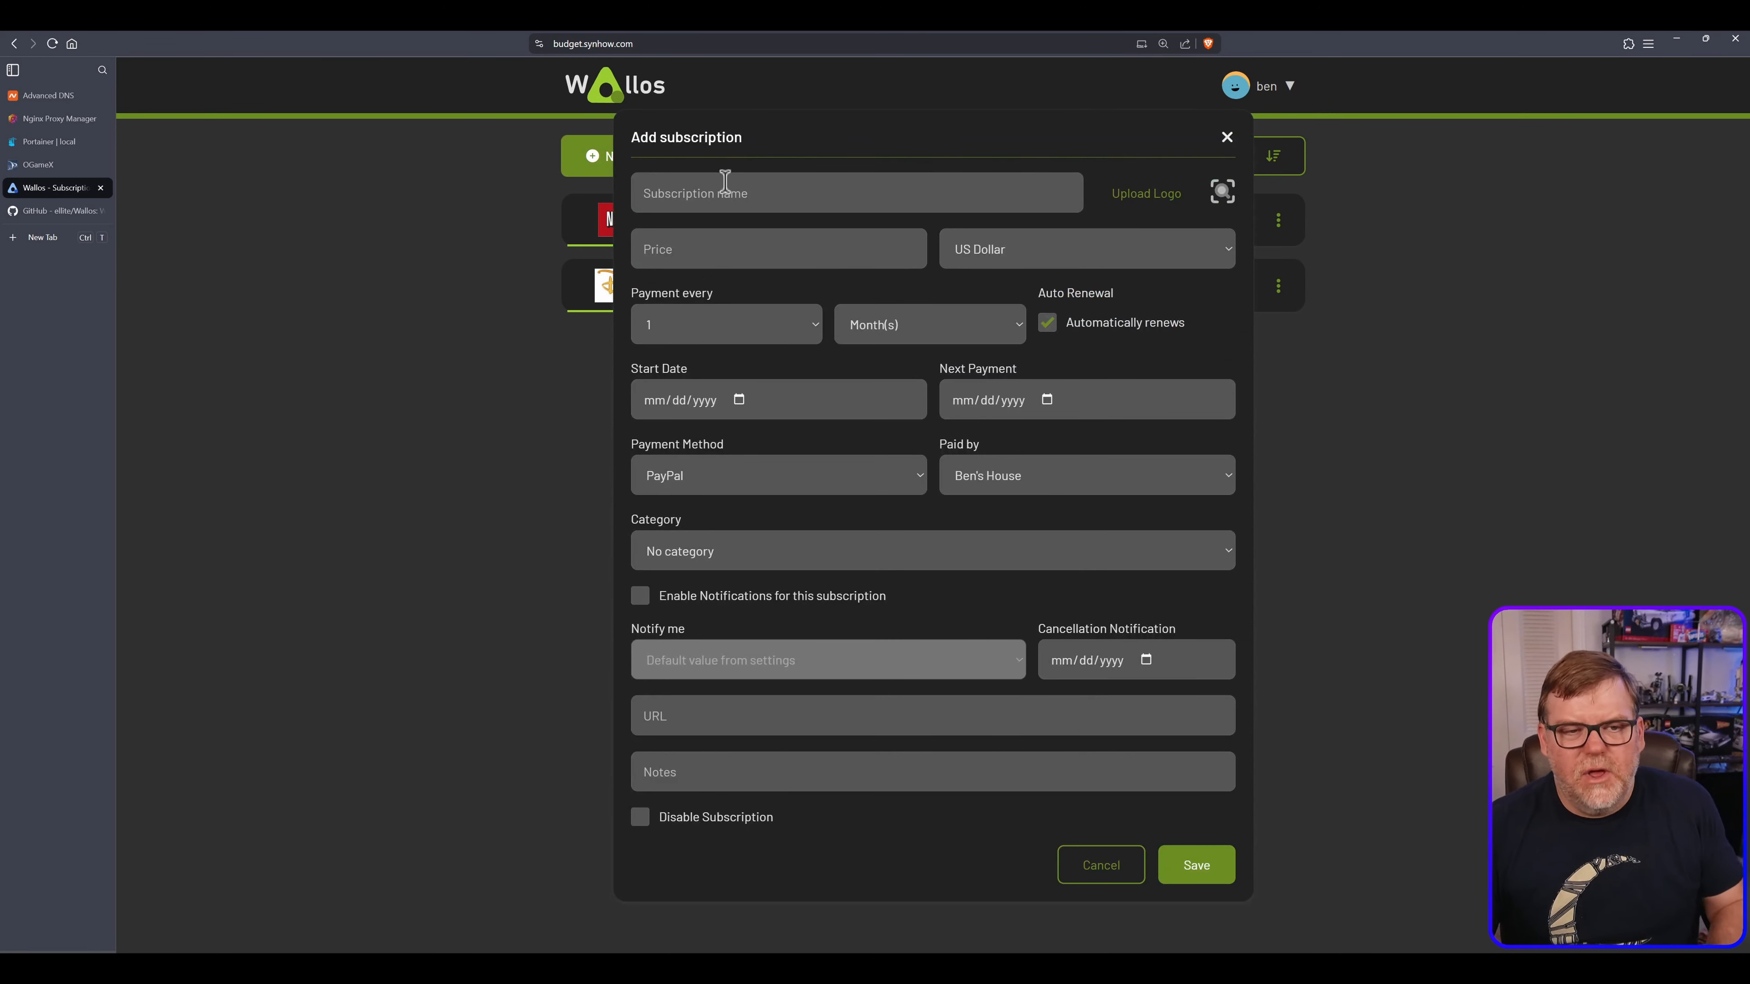
pyautogui.click(870, 190)
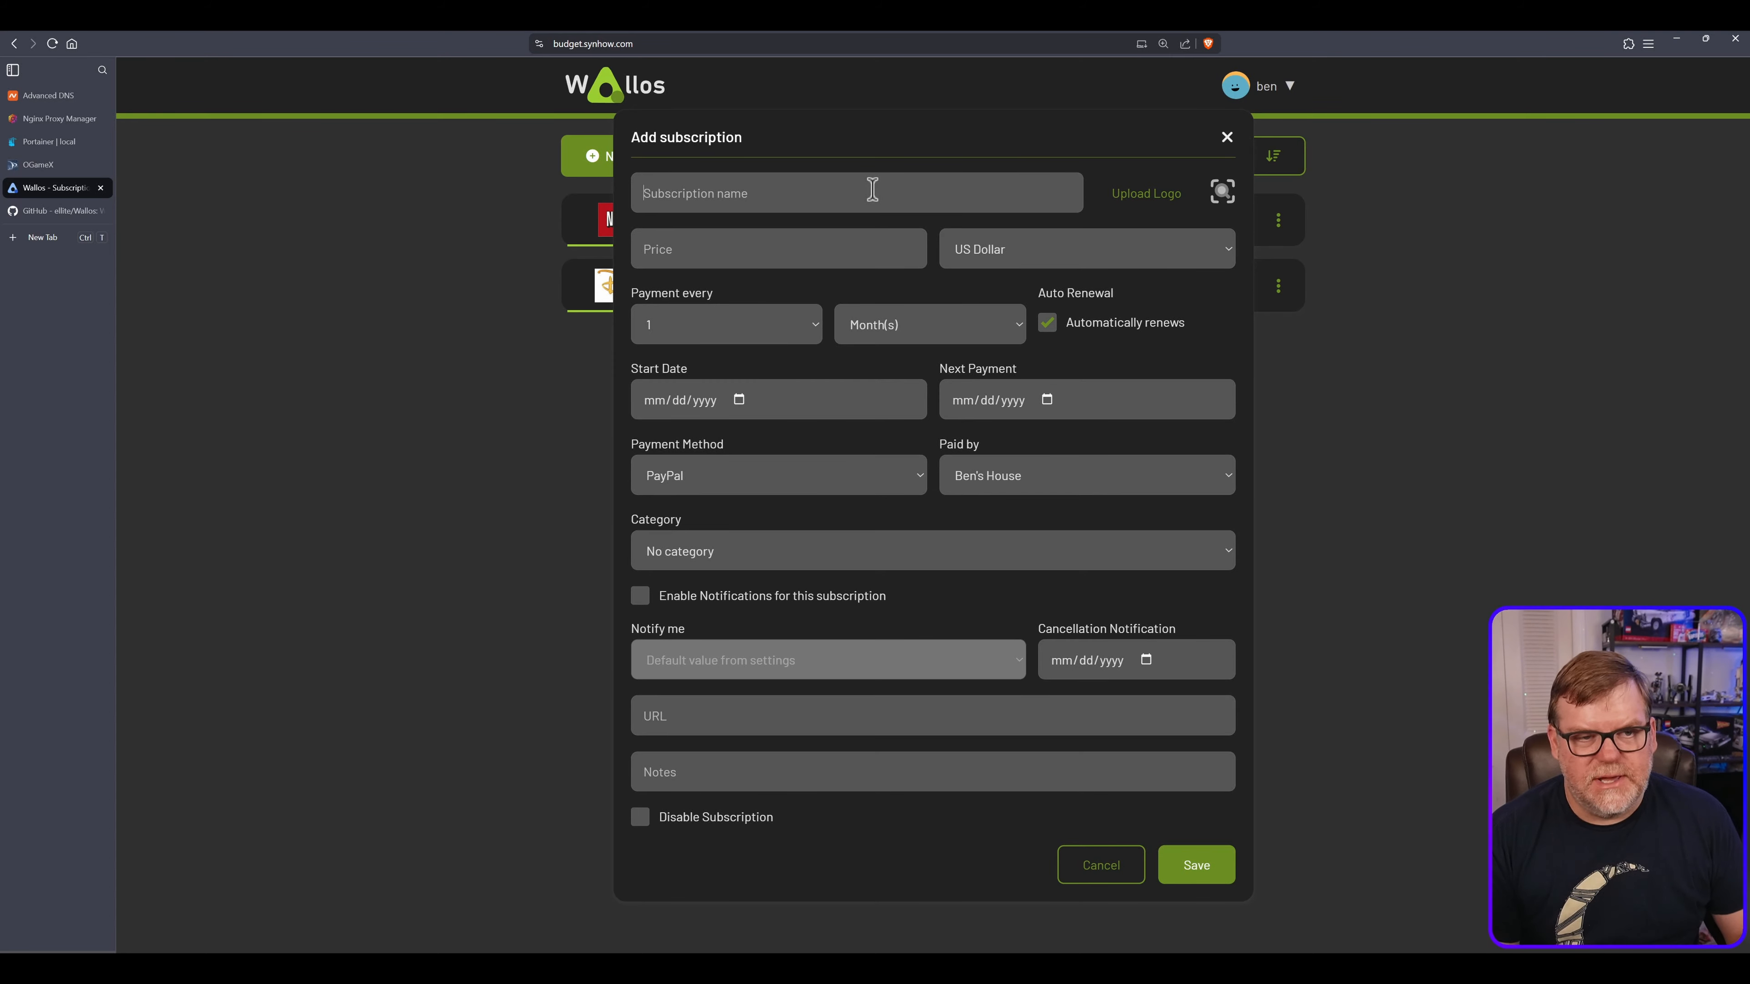
pyautogui.write('Google TV')
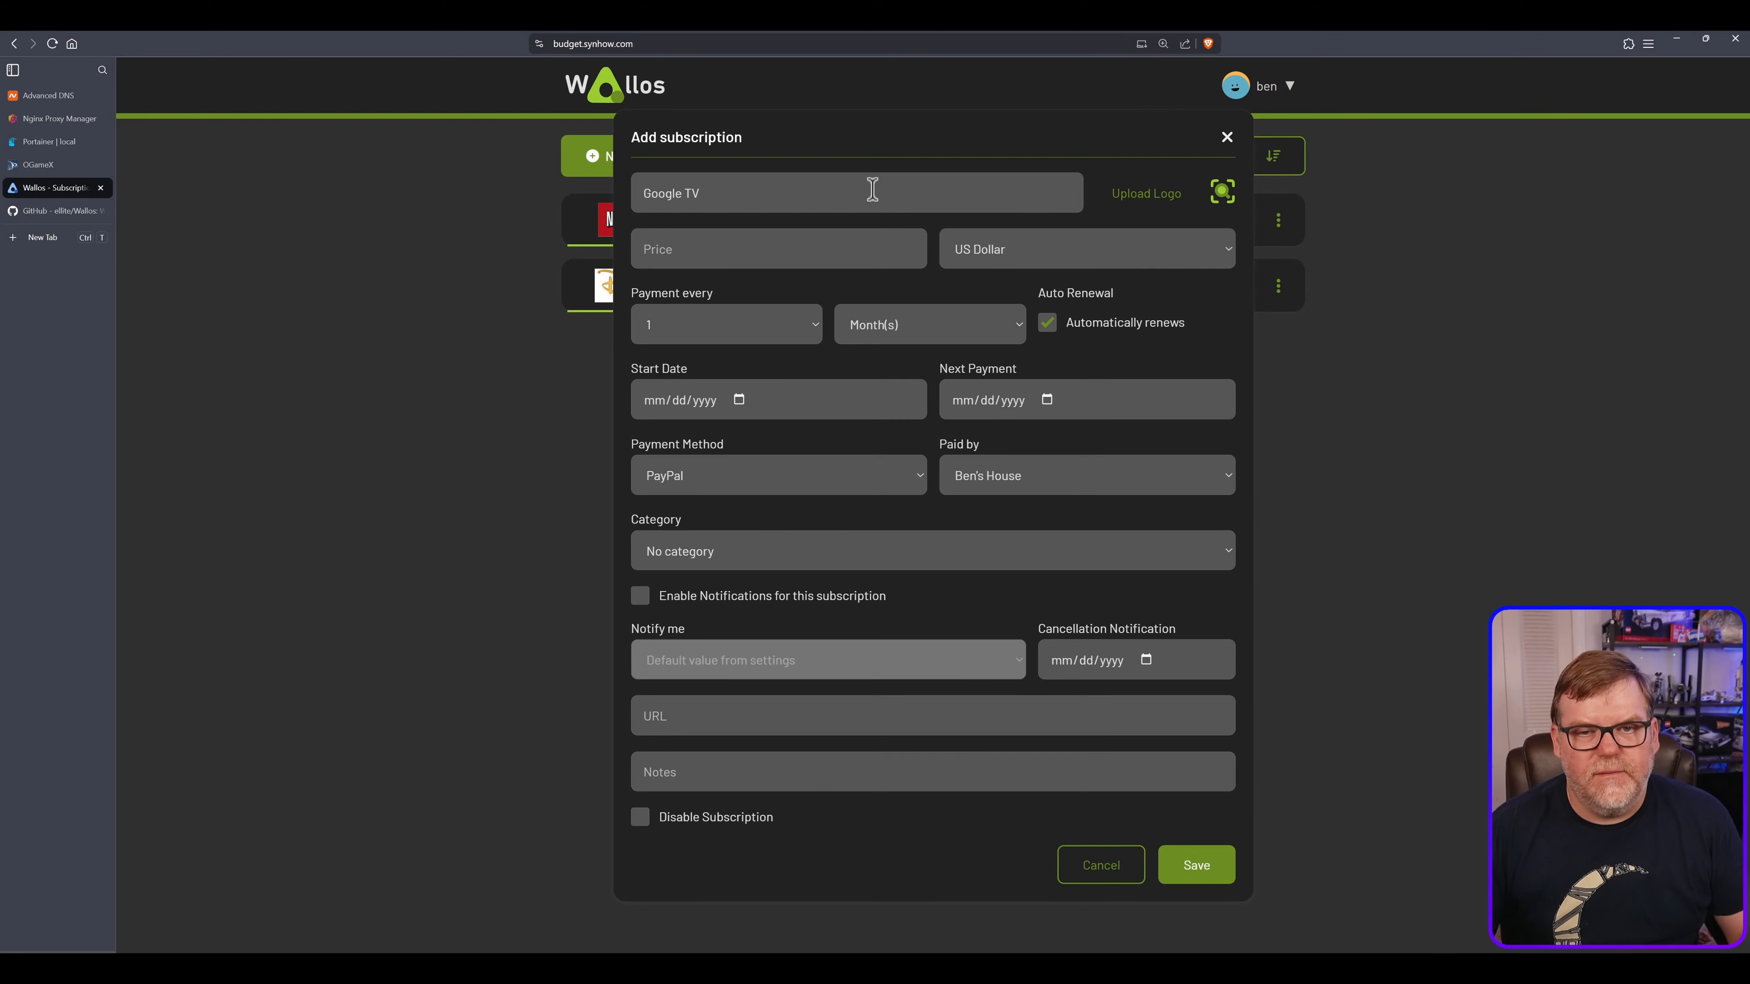
pyautogui.click(1221, 190)
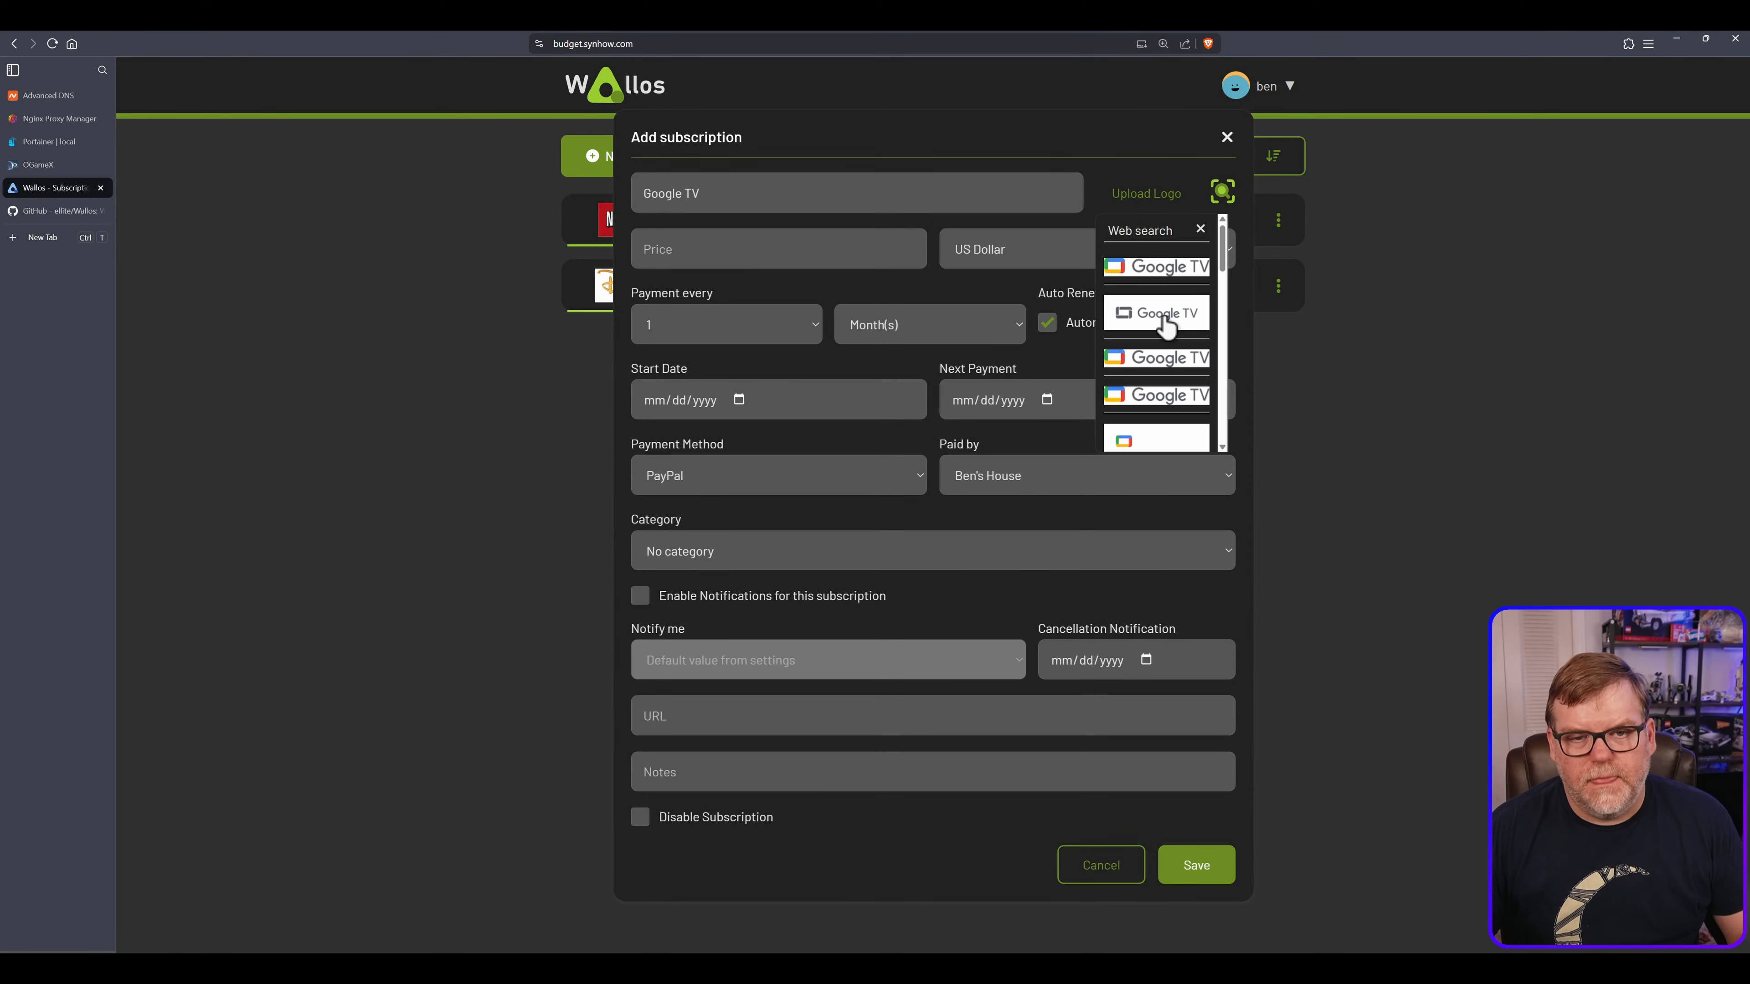
pyautogui.click(1163, 270)
# Set the Google TV subscription's price to 69.99 and its next payment date to 04/29/2025
pyautogui.click(799, 248)
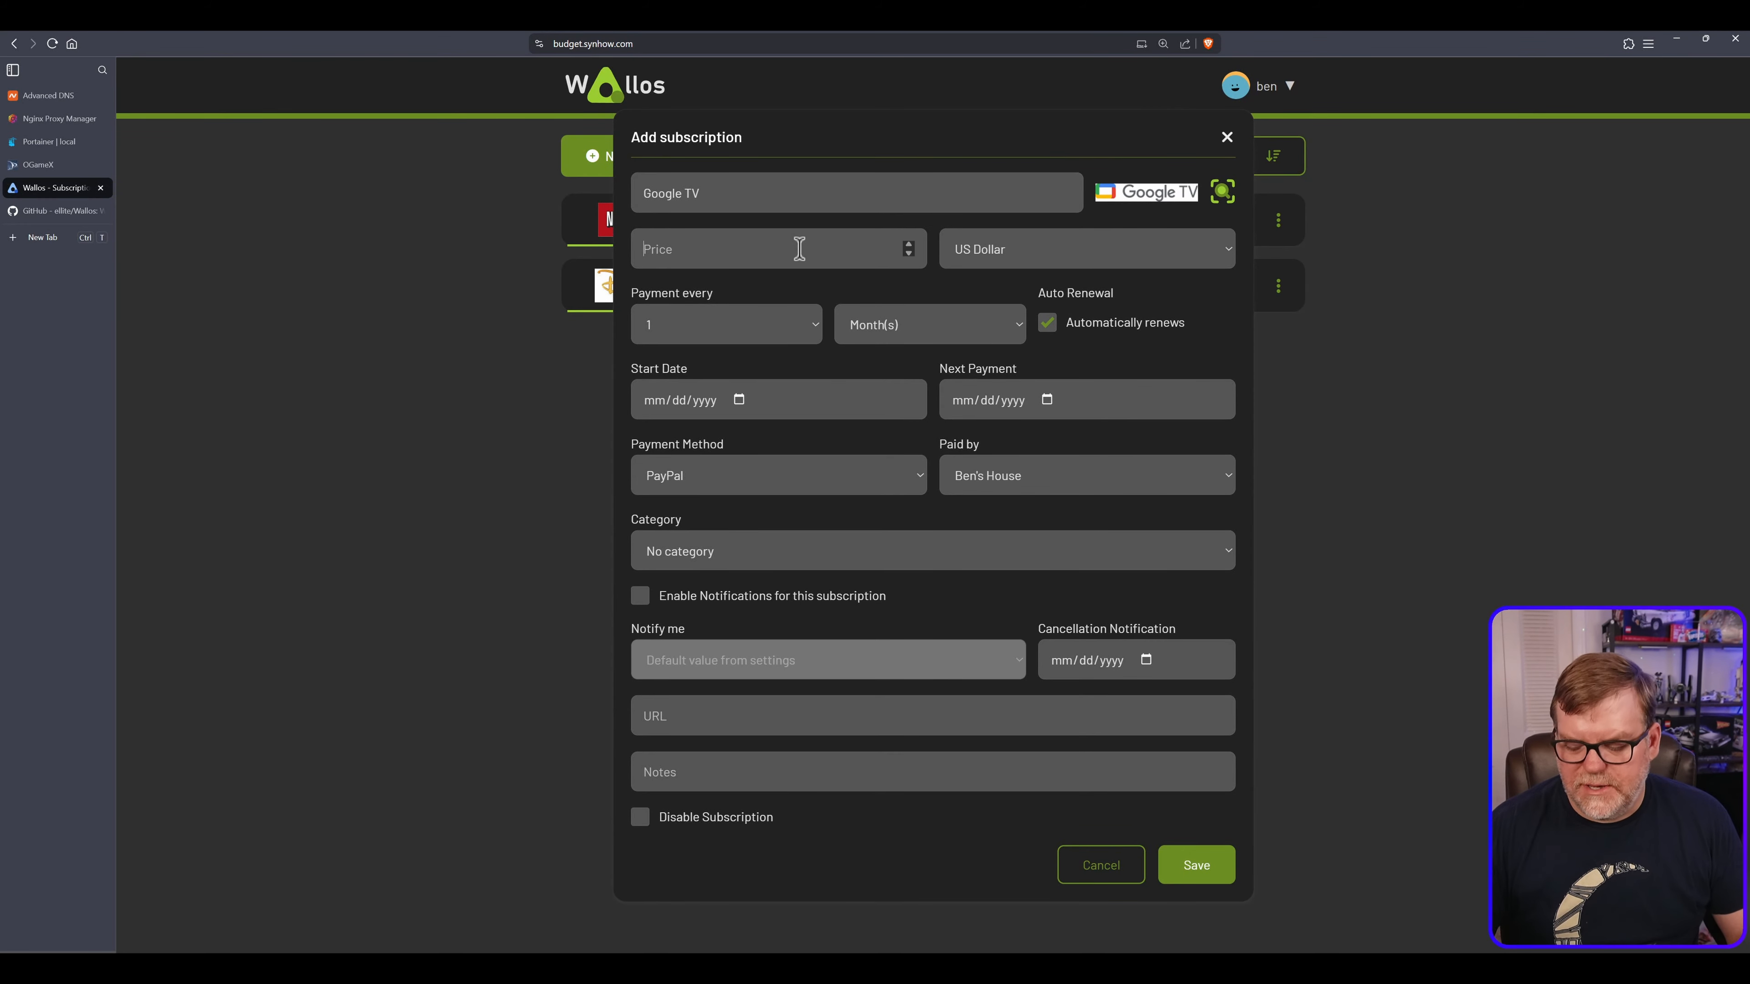
pyautogui.write('69.99')
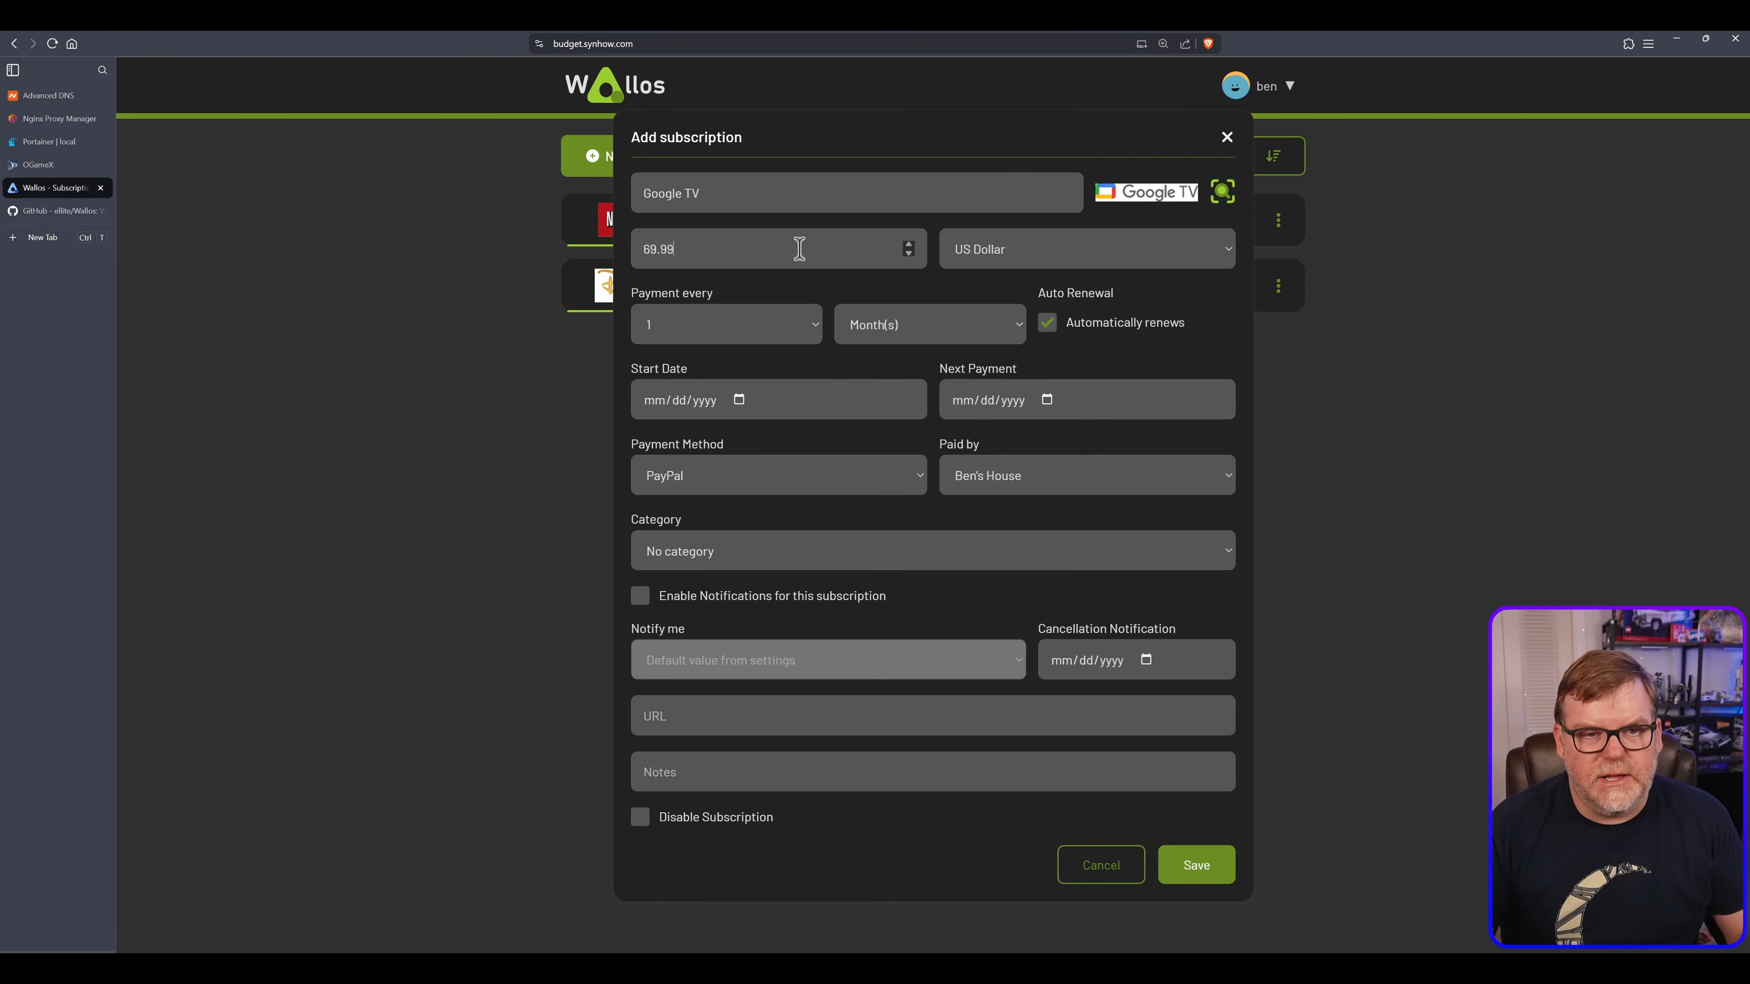
pyautogui.click(1048, 400)
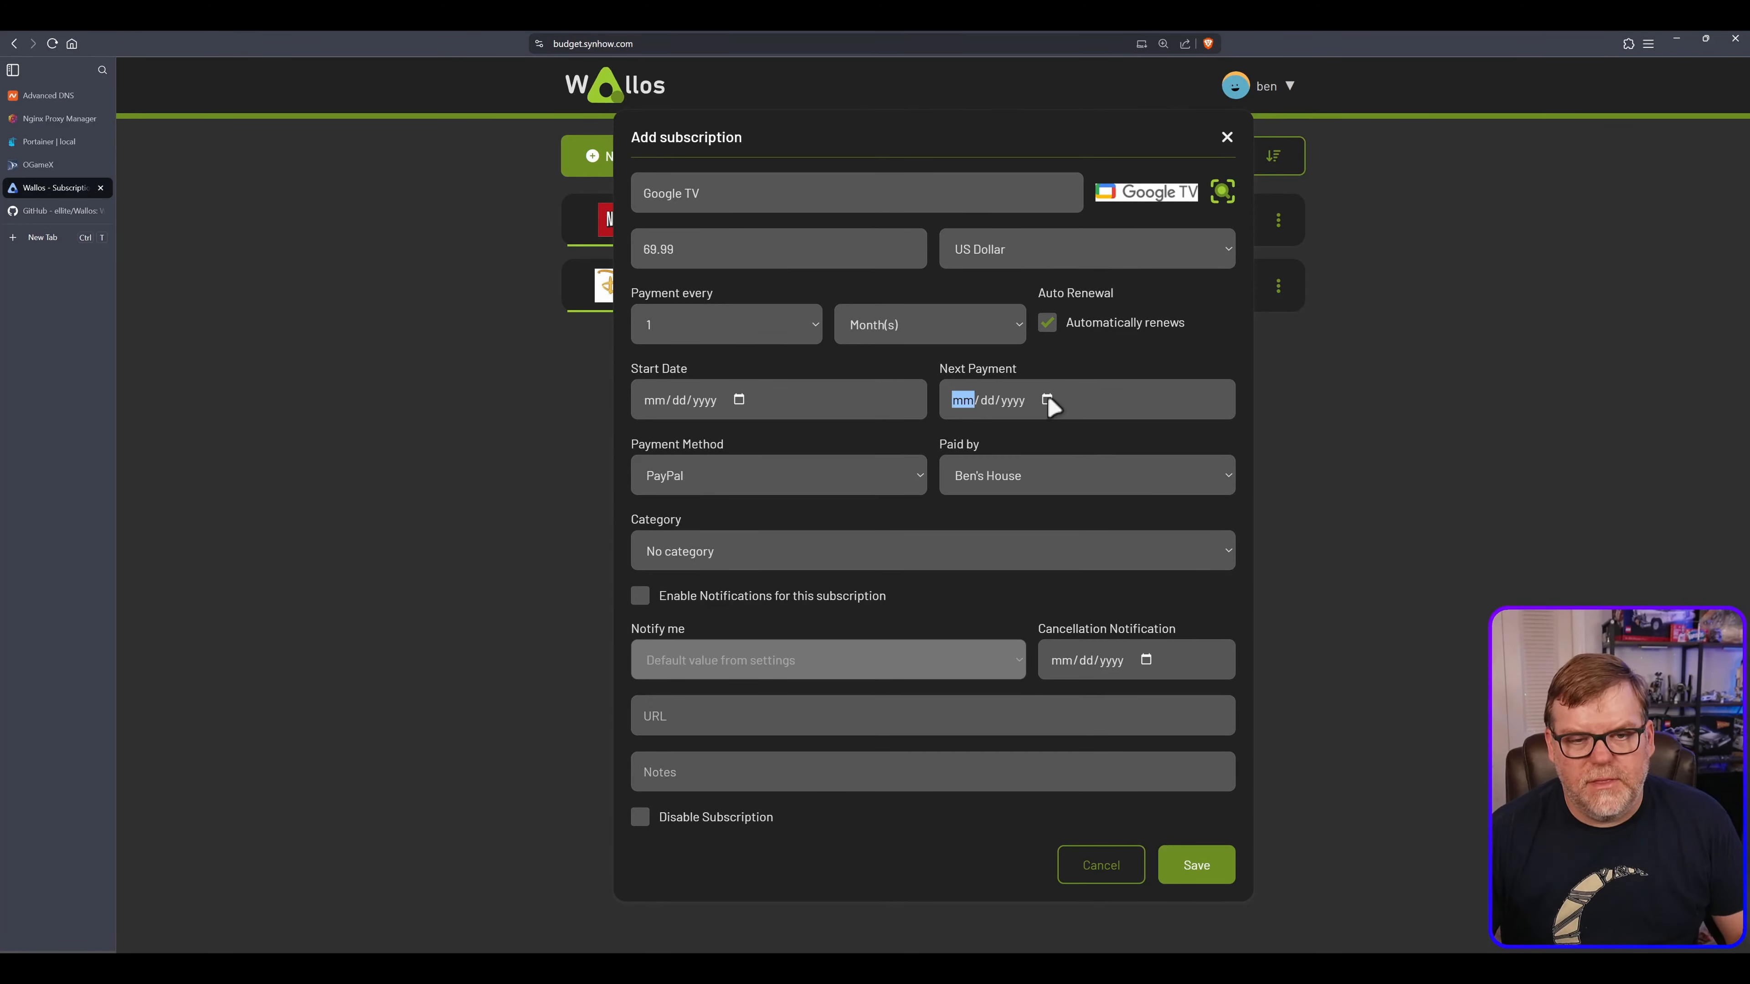
pyautogui.click(1047, 400)
pyautogui.click(1004, 572)
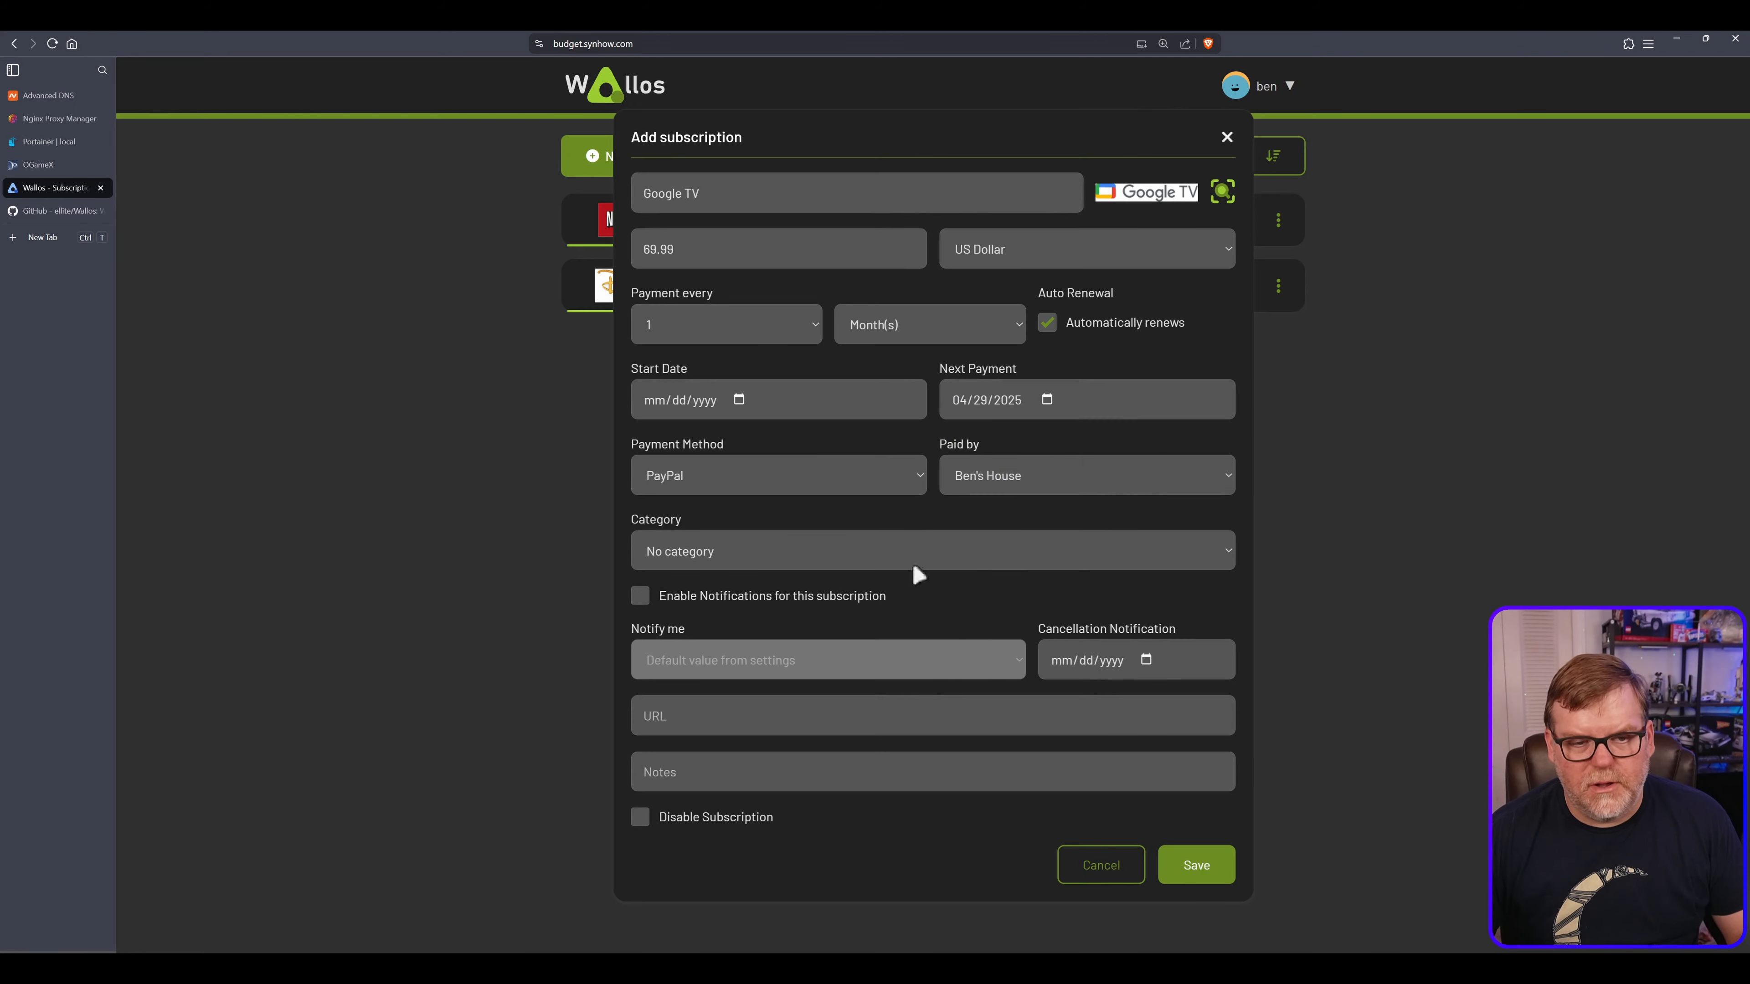
# Set the Google TV payment method to Direct Debit and its category to Entertainment, and save the subscription
pyautogui.click(808, 474)
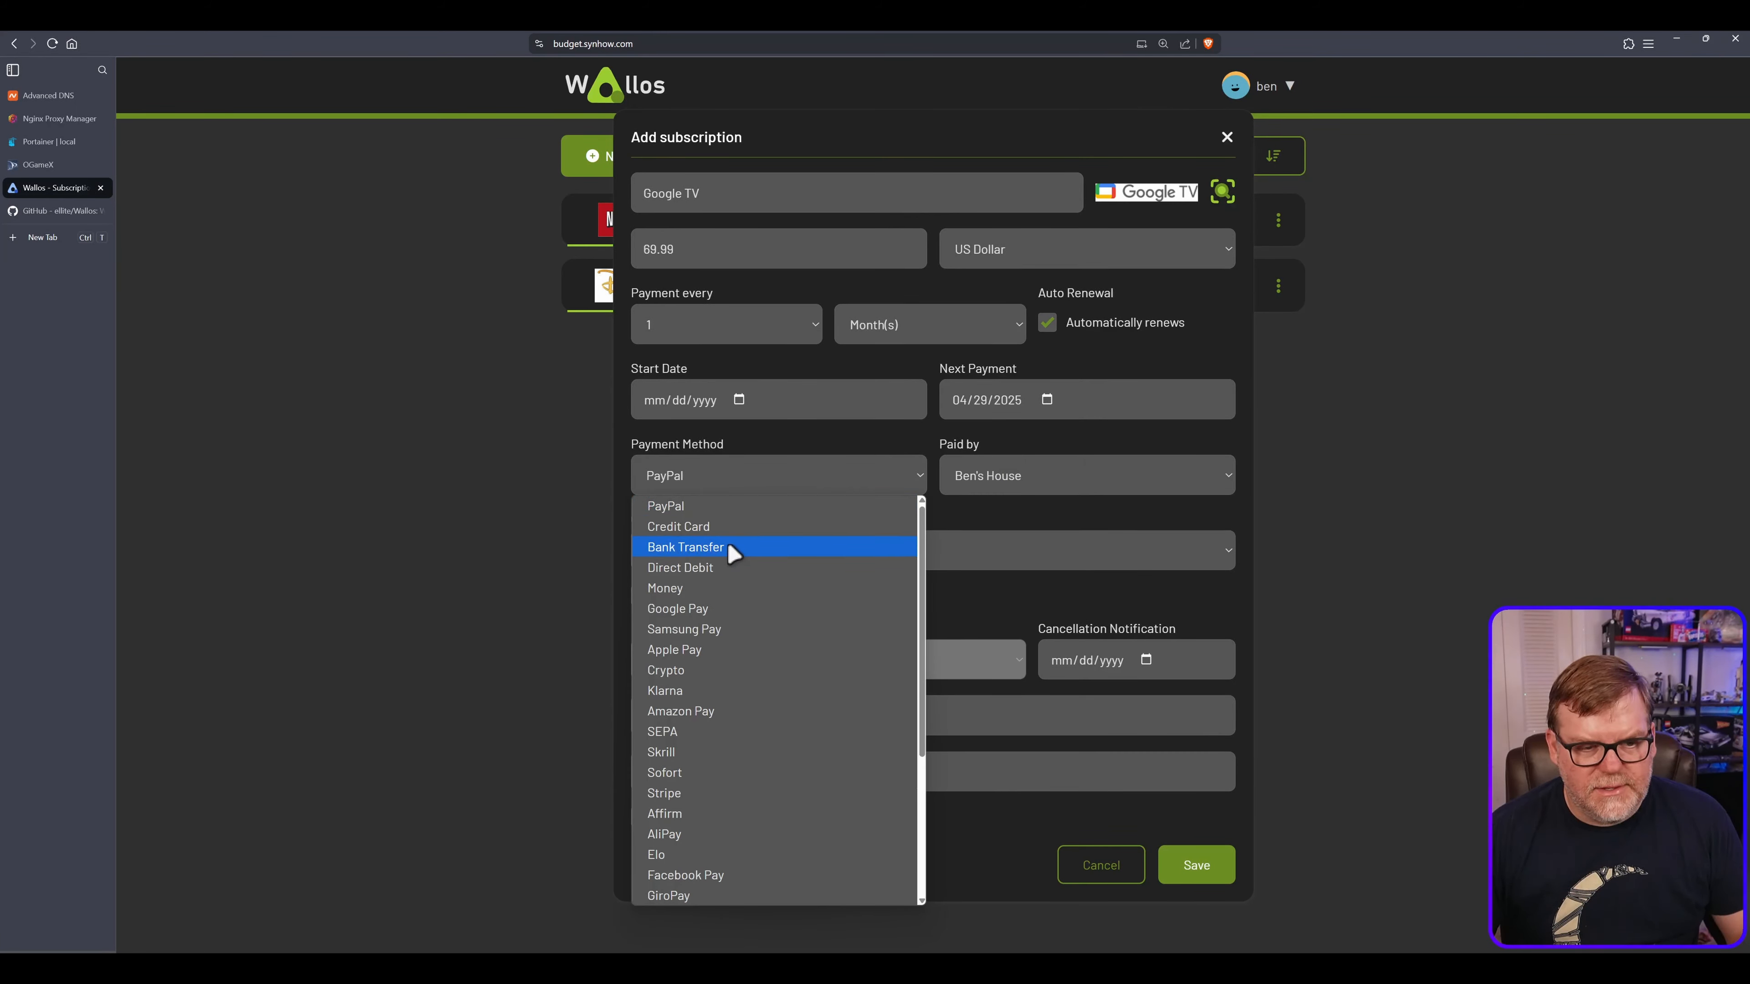
pyautogui.click(726, 567)
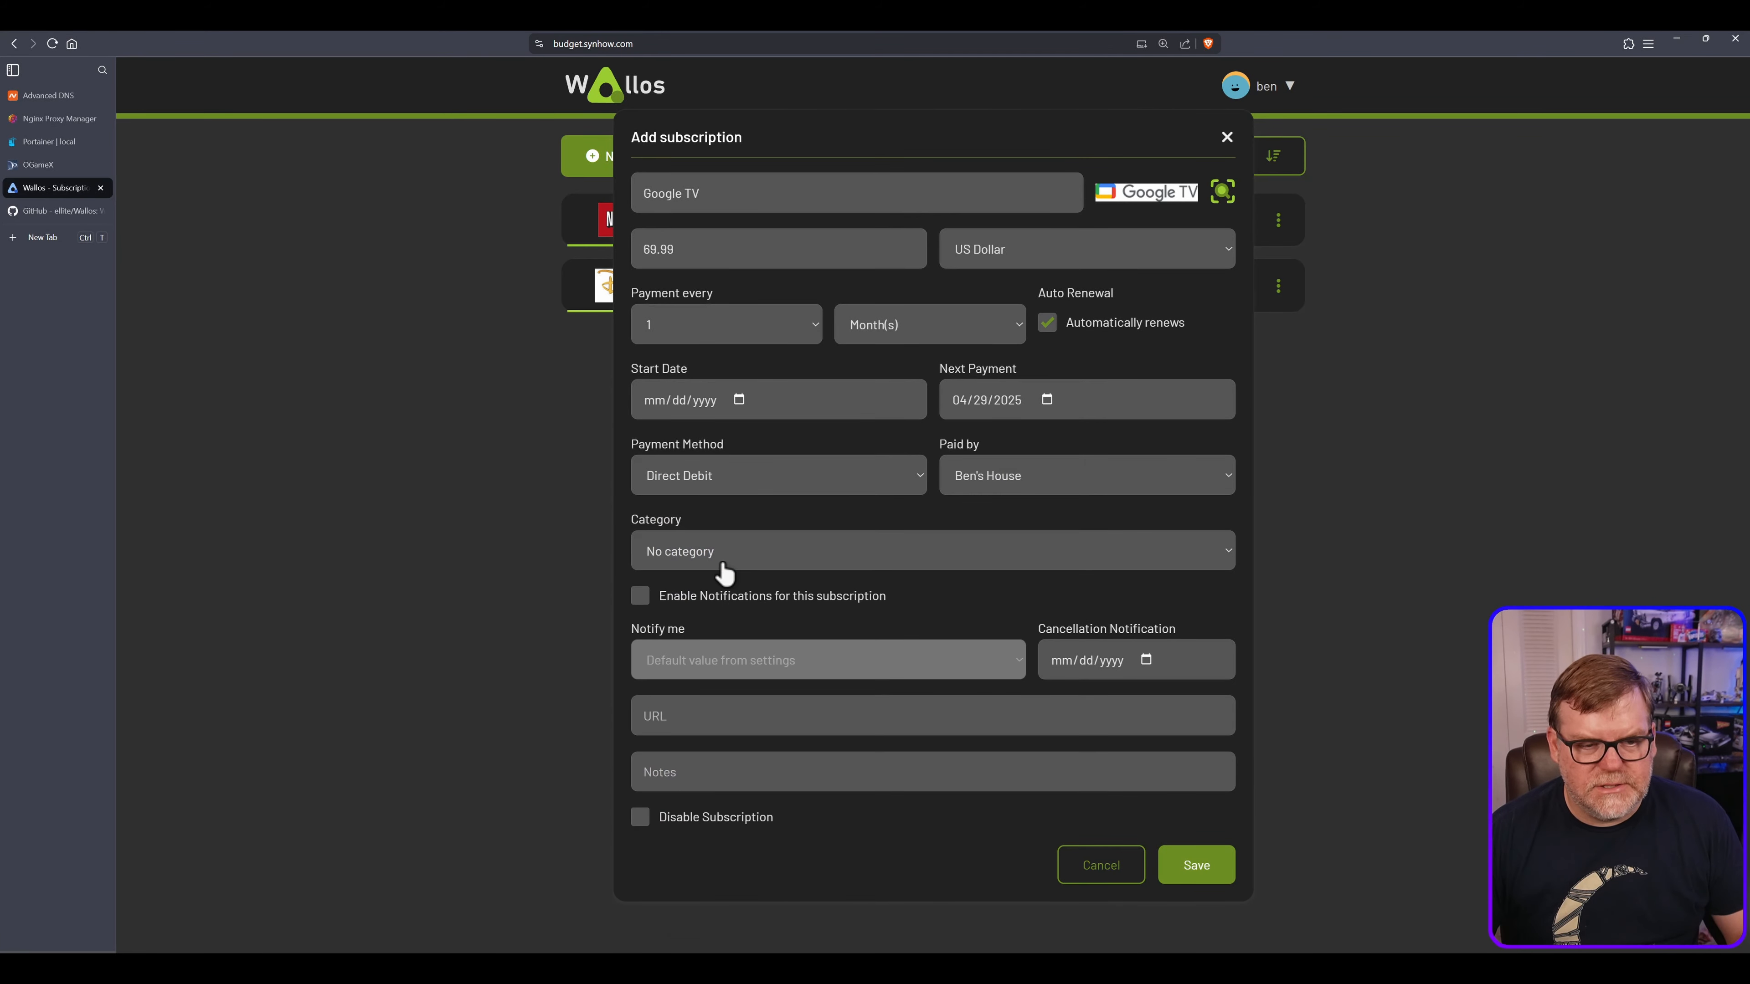
pyautogui.click(791, 550)
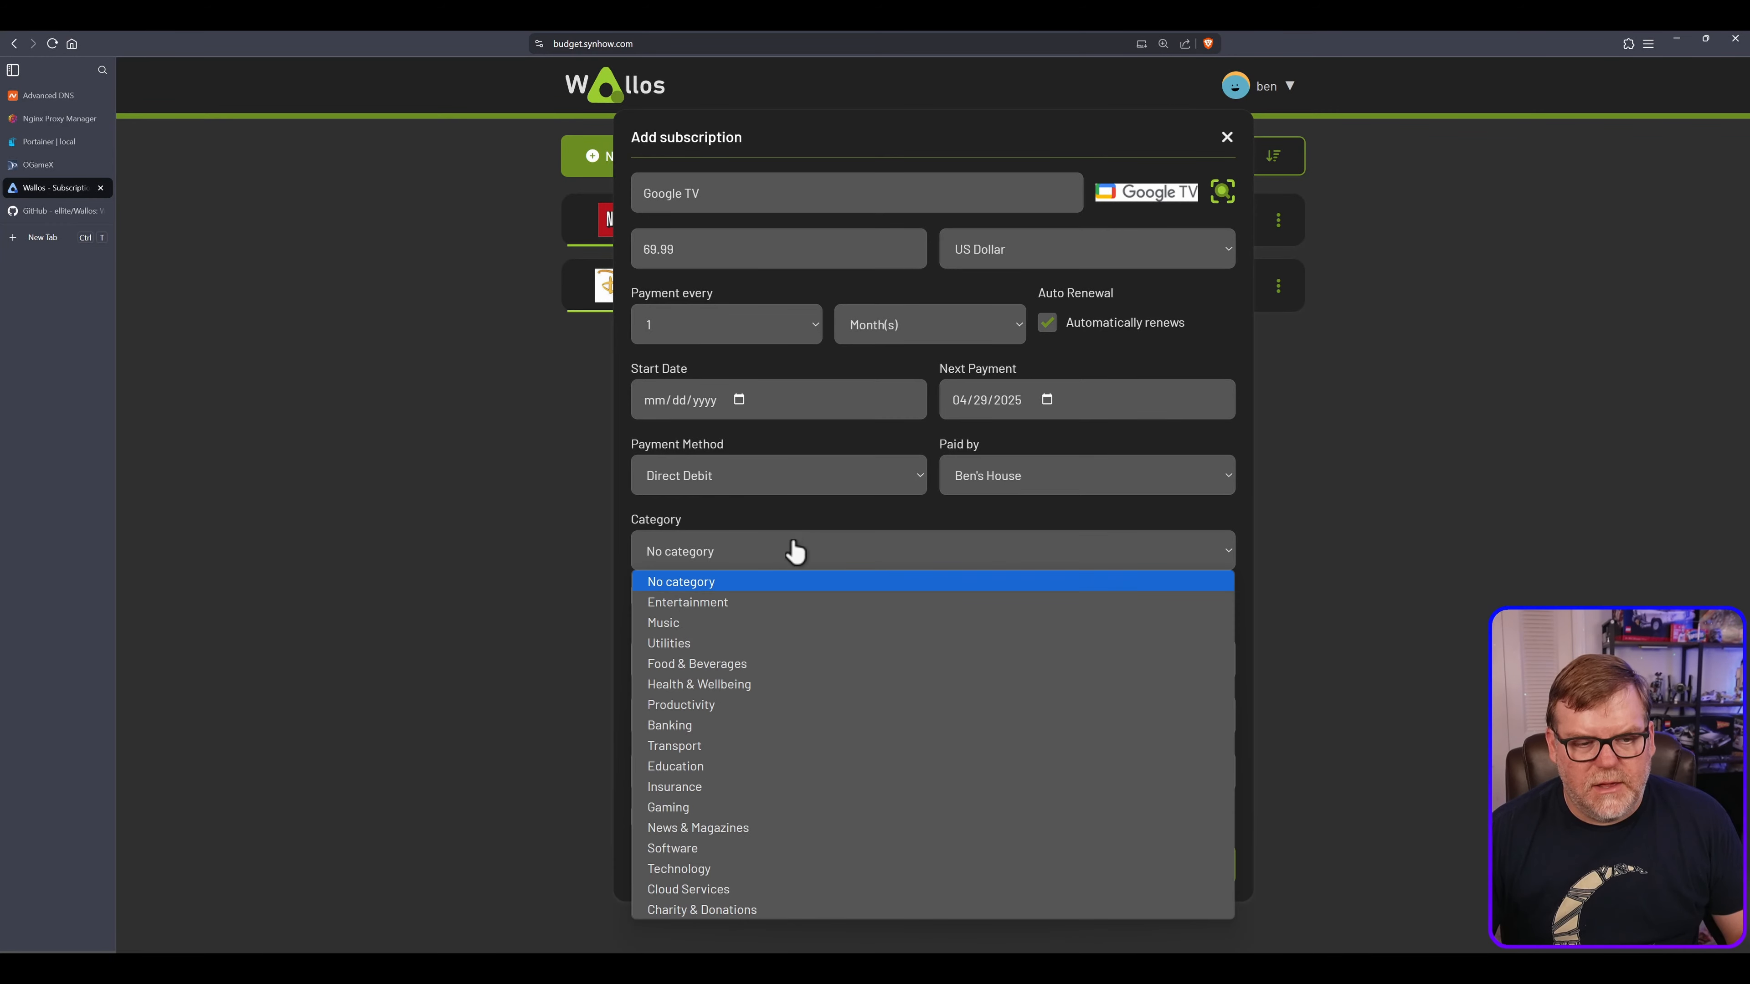
pyautogui.click(735, 606)
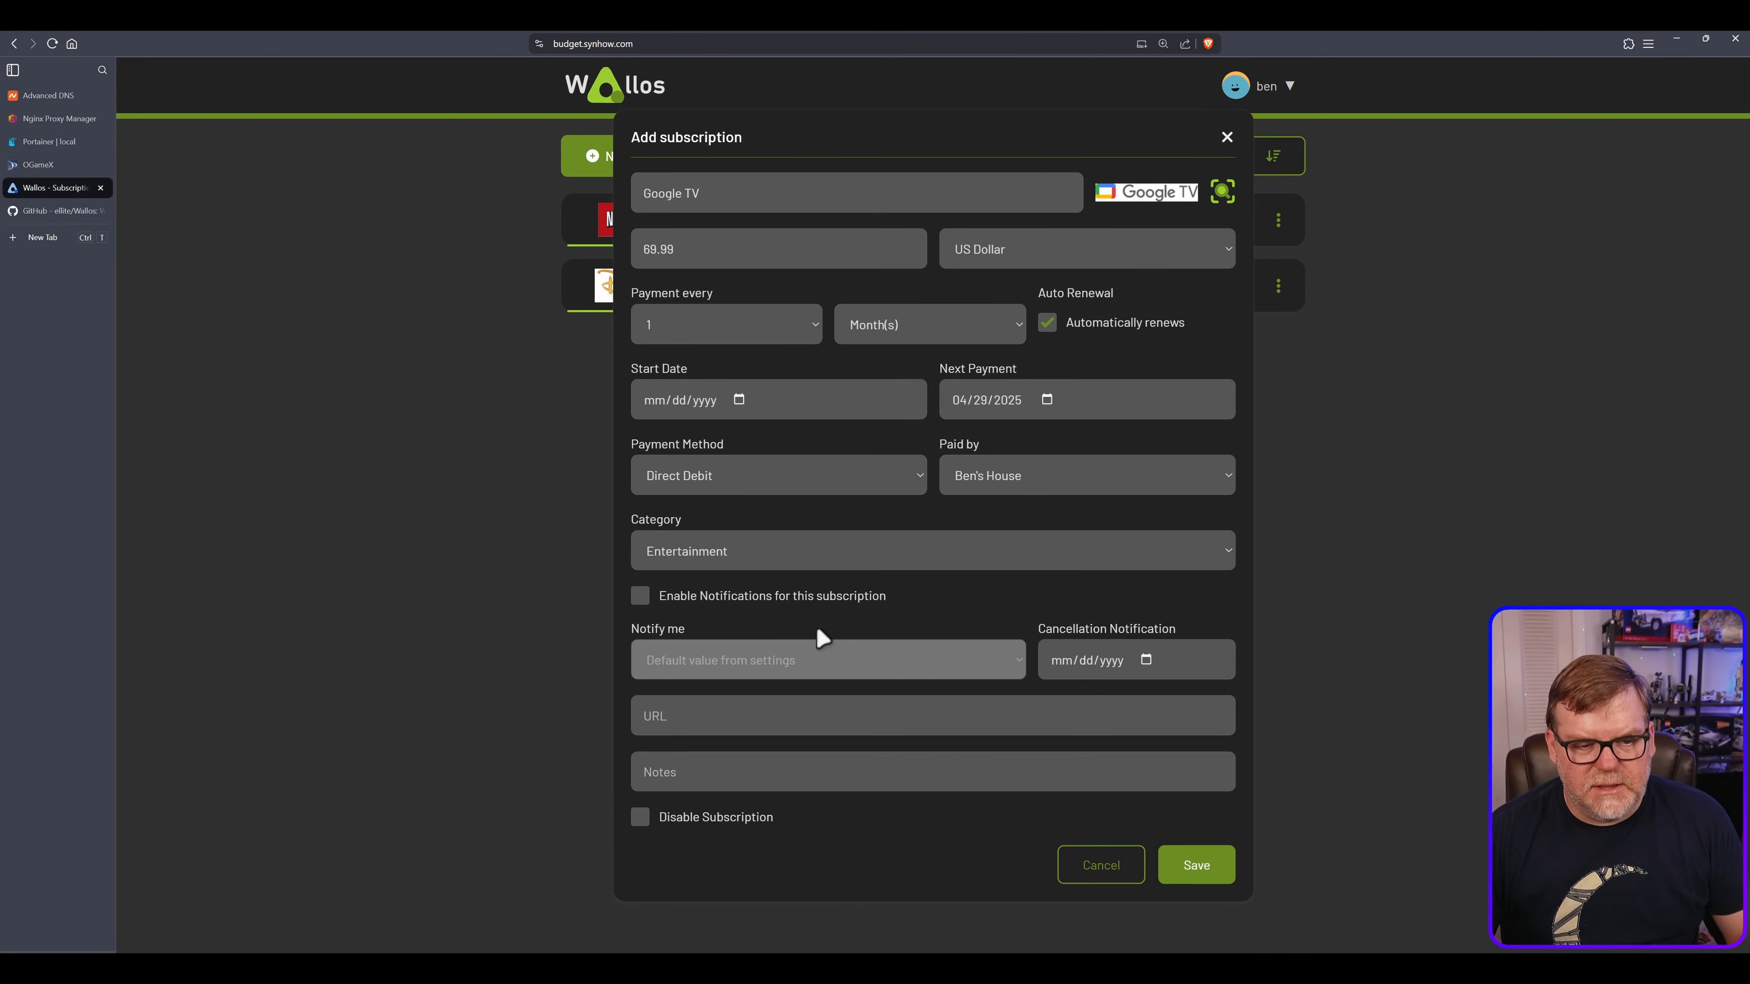
pyautogui.click(1201, 867)
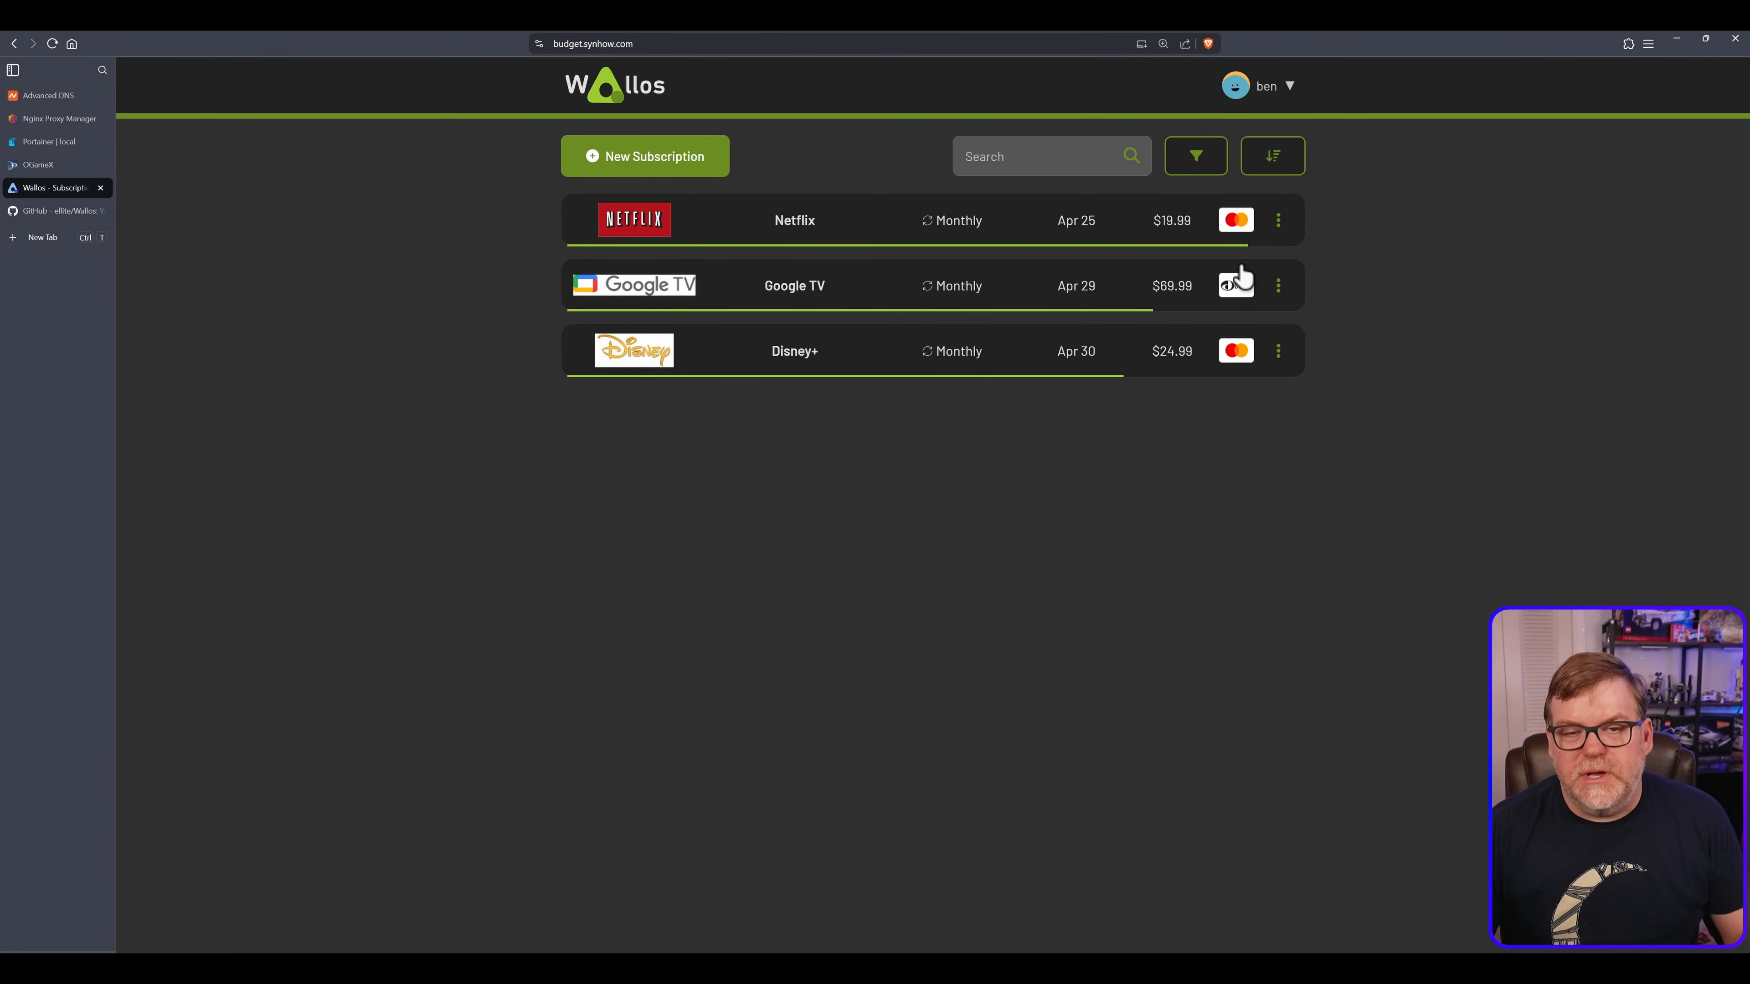
# Examine the profile page's user details, two-factor authentication, API key and subscription export options
pyautogui.click(1282, 86)
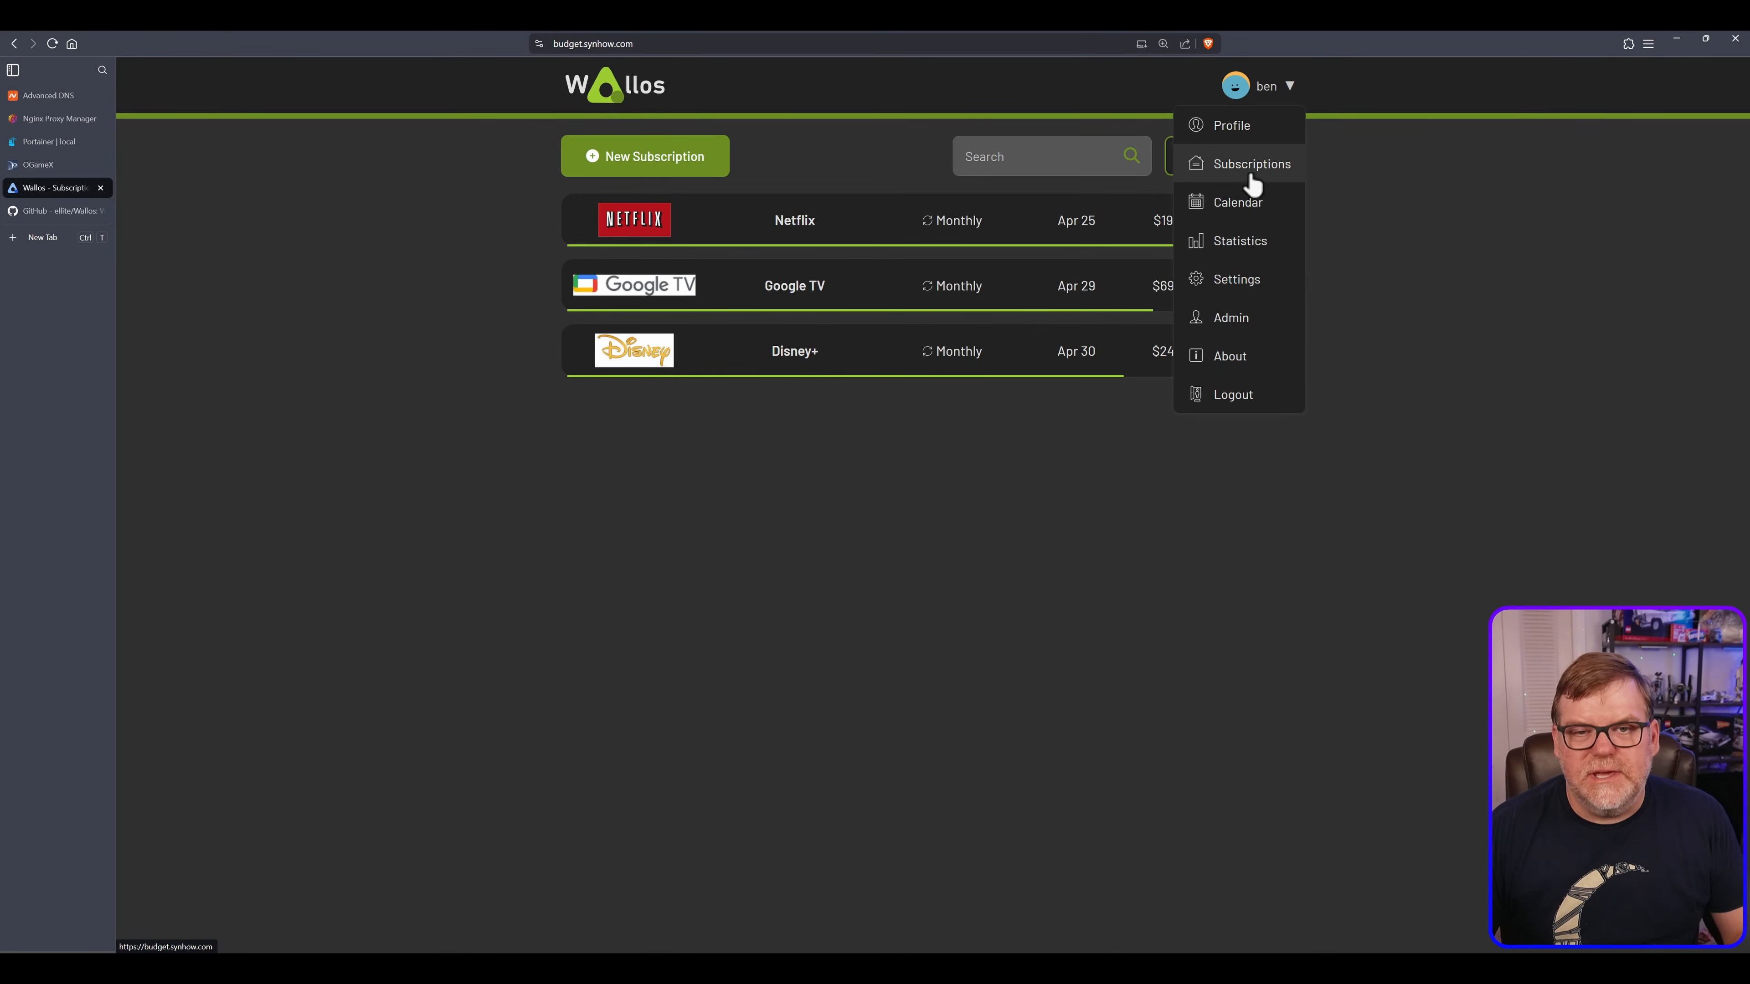
pyautogui.click(1253, 127)
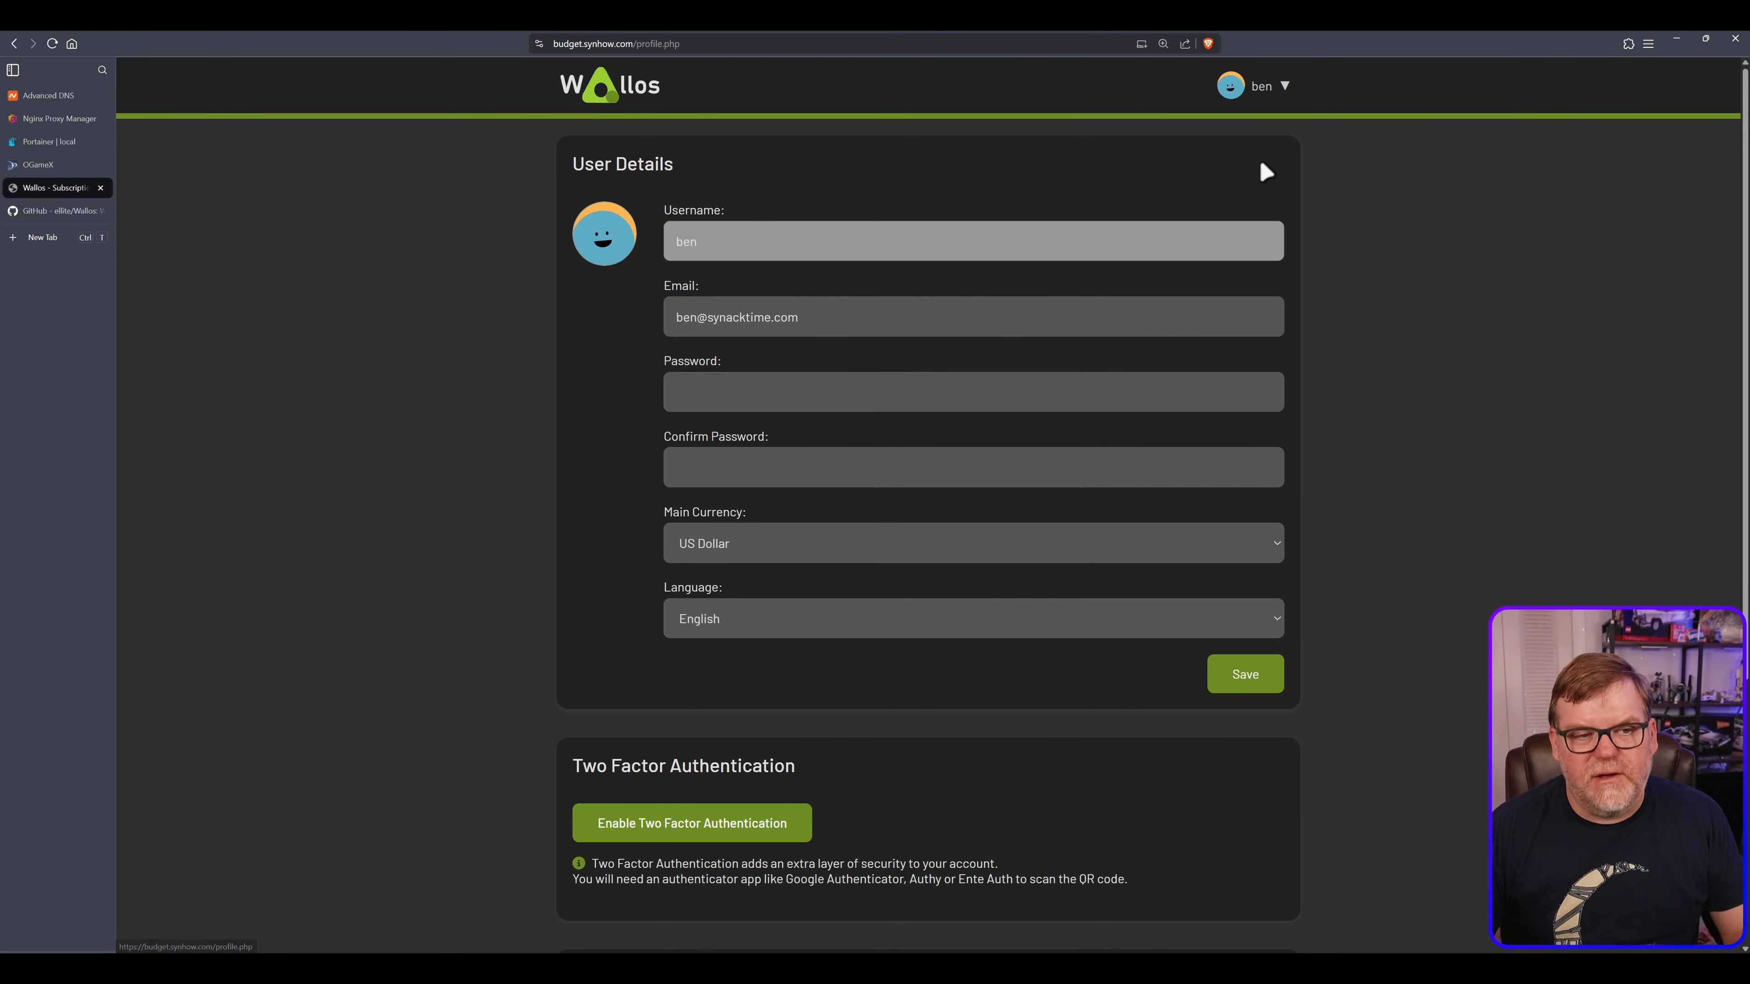
pyautogui.scroll(-4, 874, 840)
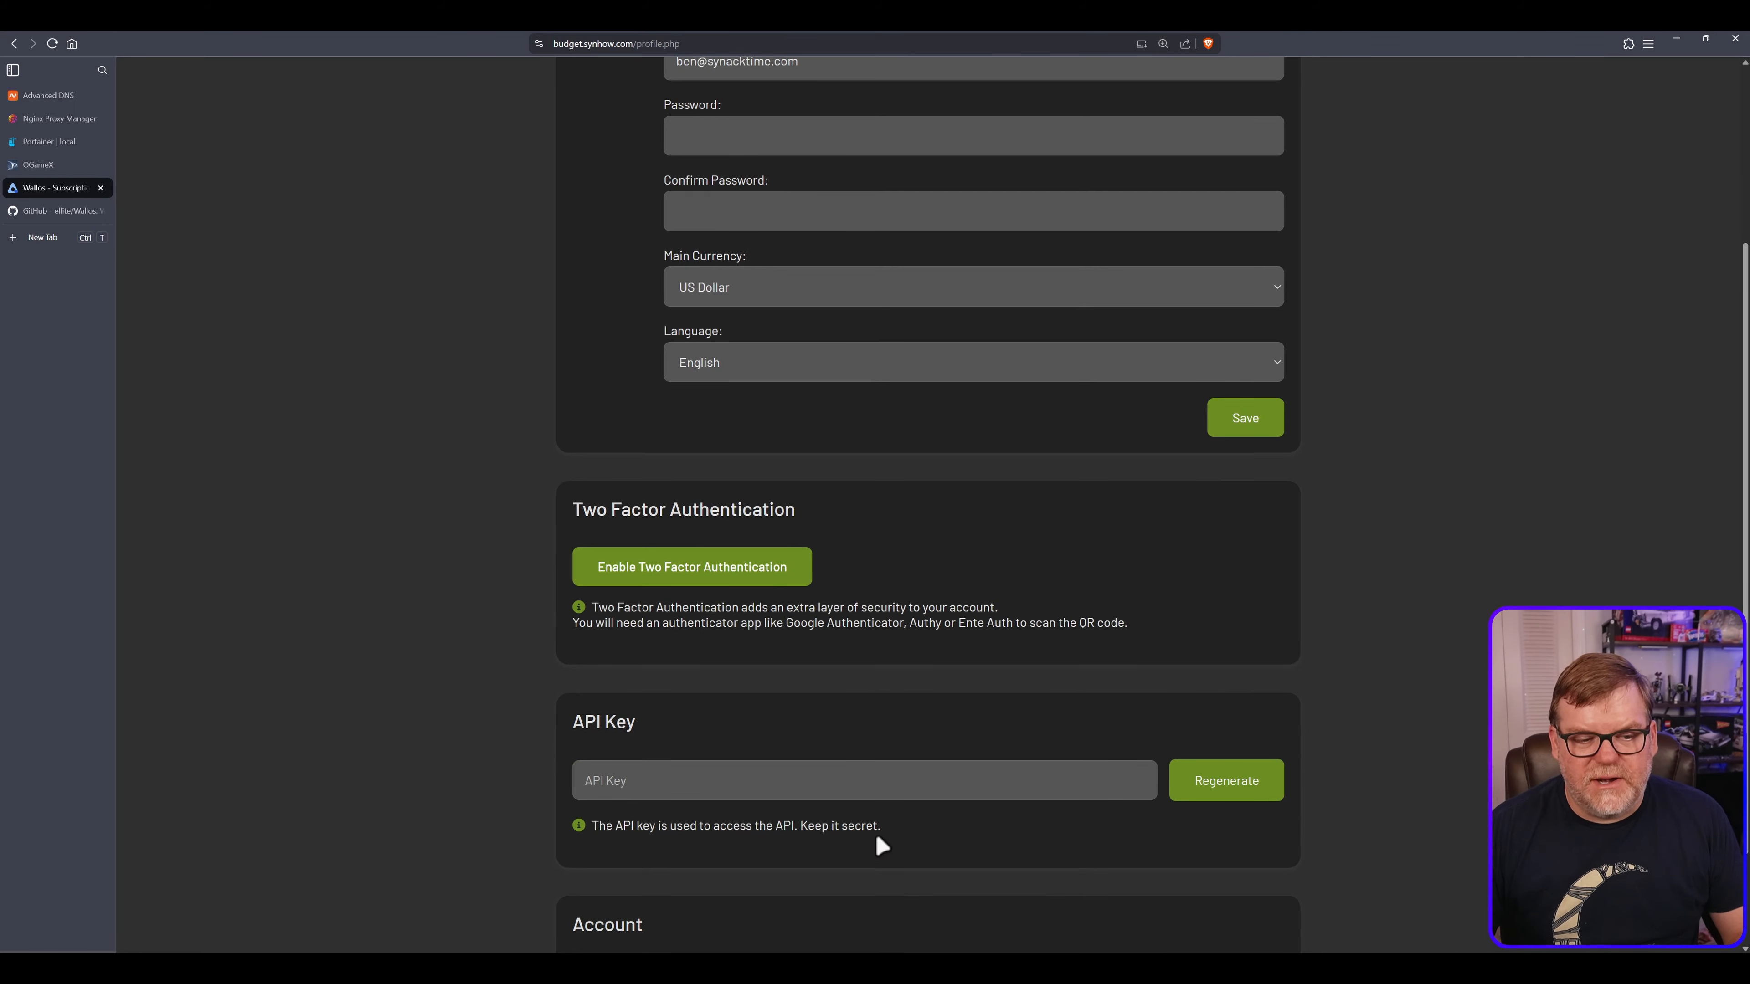
pyautogui.scroll(-2, 940, 779)
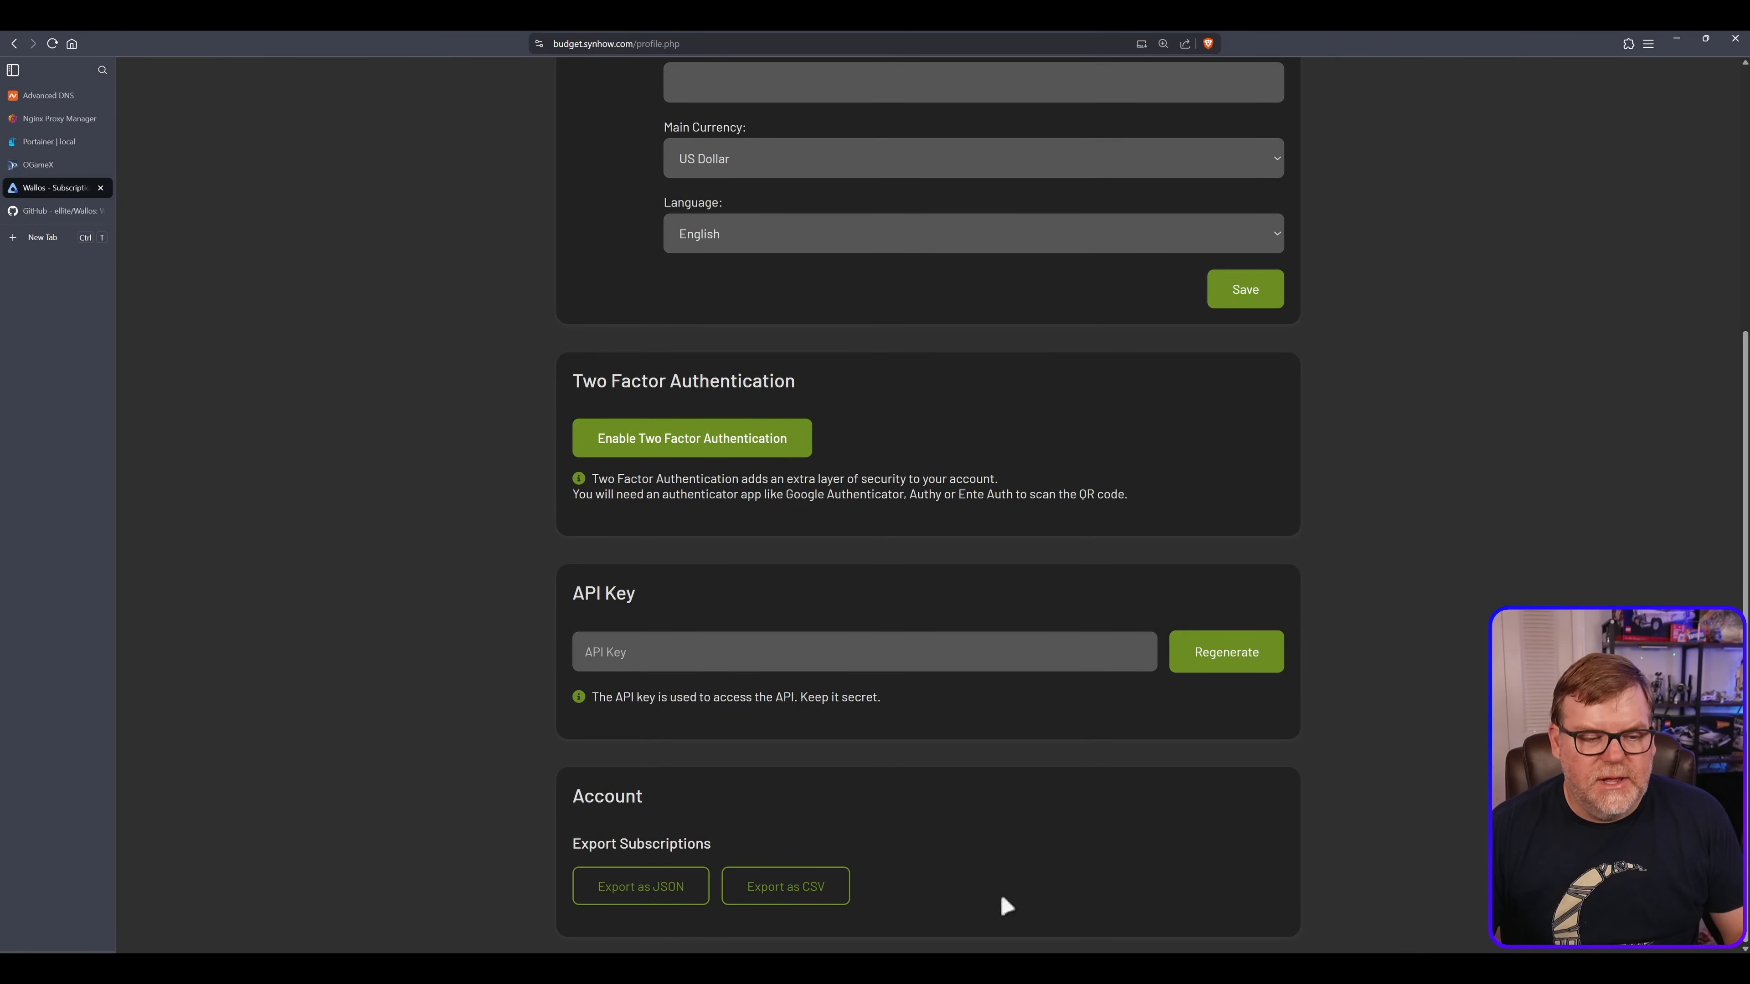
pyautogui.scroll(5, 1093, 865)
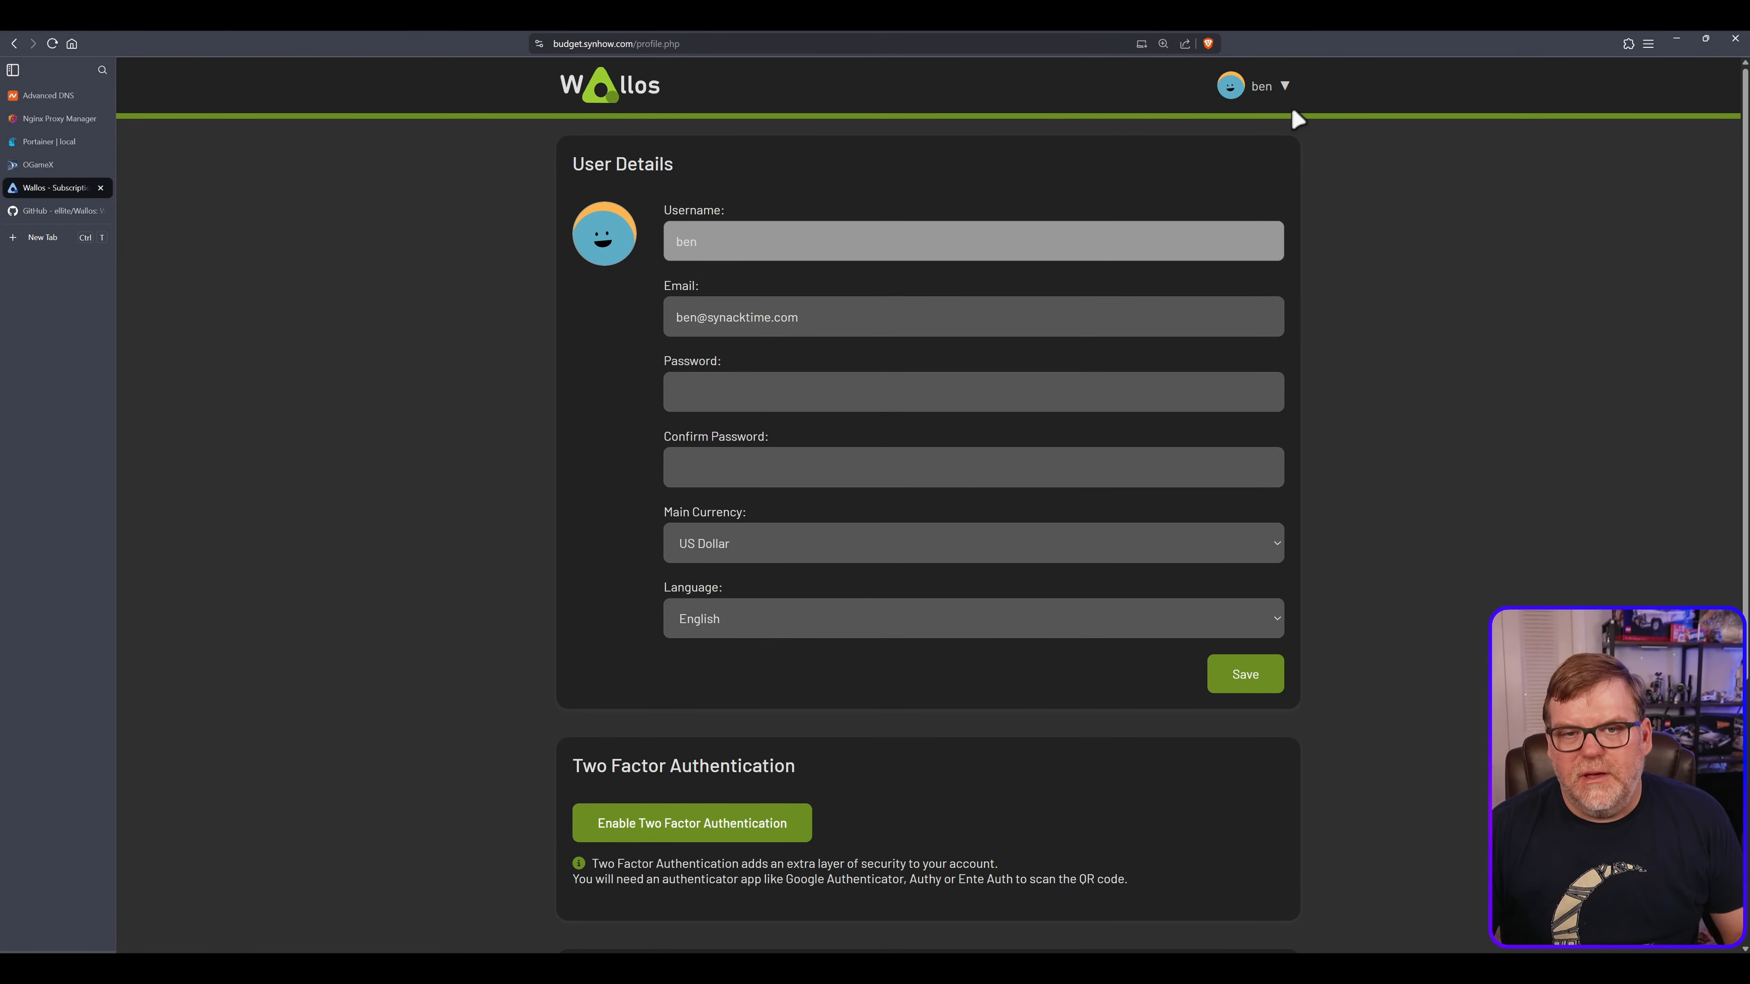
# Examine the April 2025 payment calendar and the statistics page, including its general figures and split charts
pyautogui.click(1283, 89)
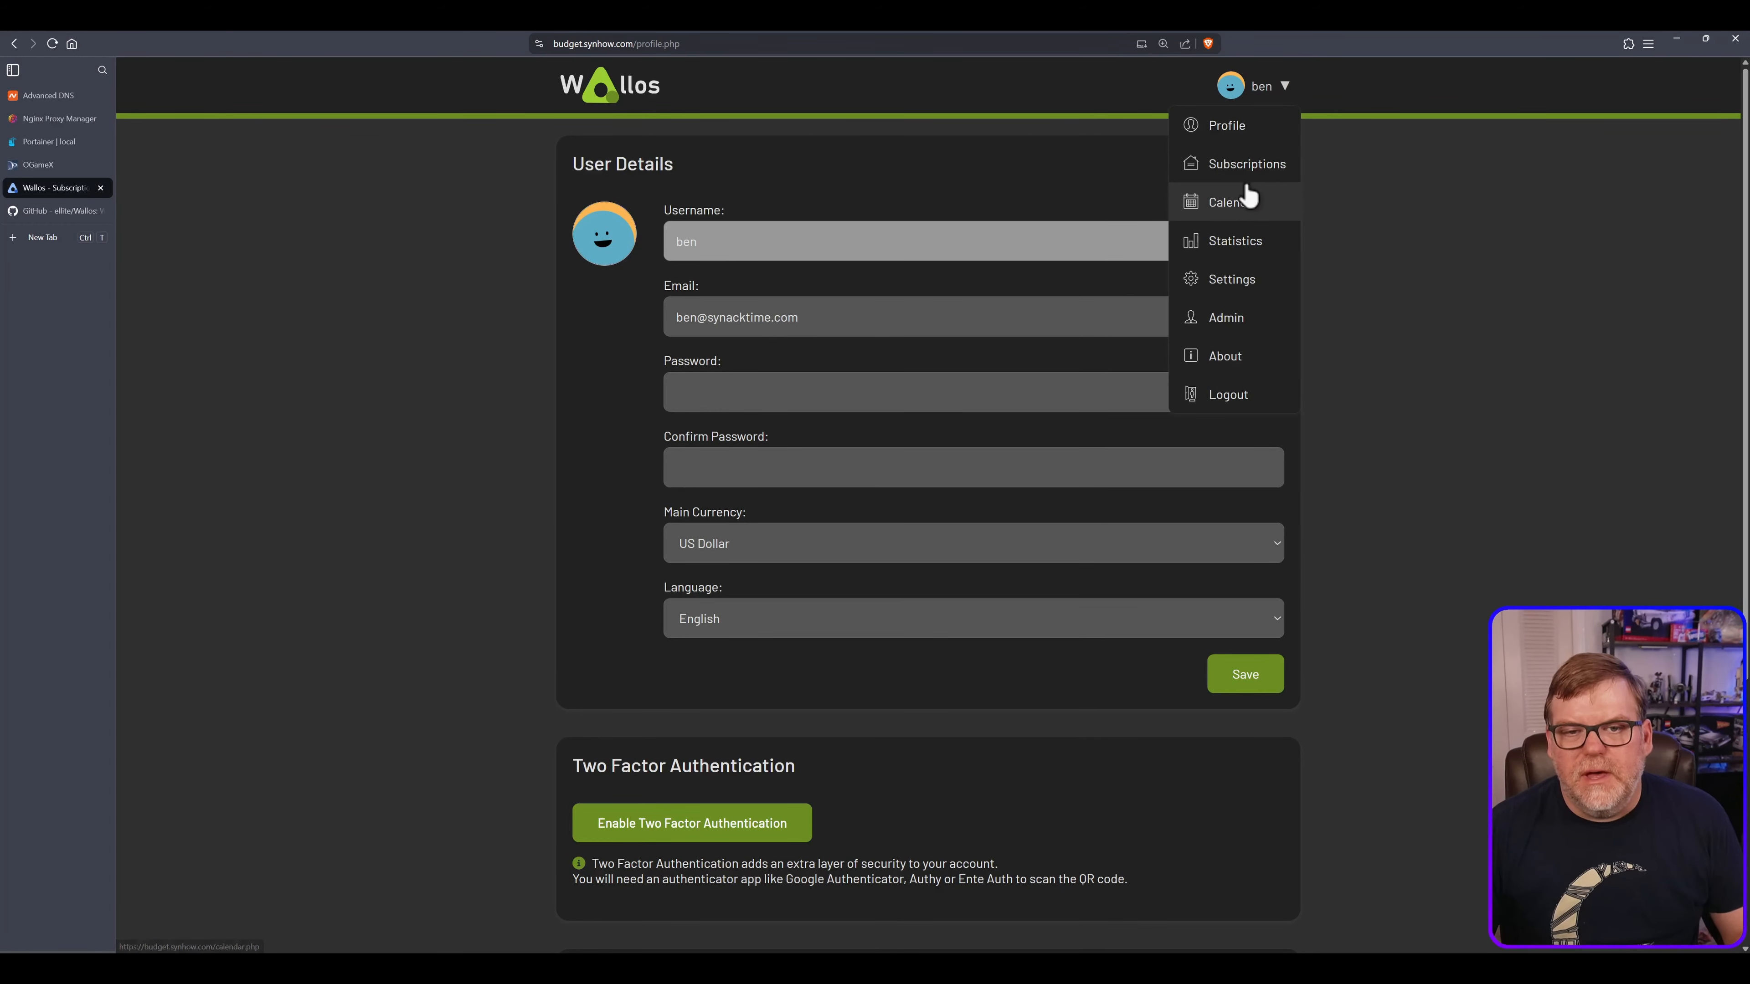
pyautogui.click(1244, 205)
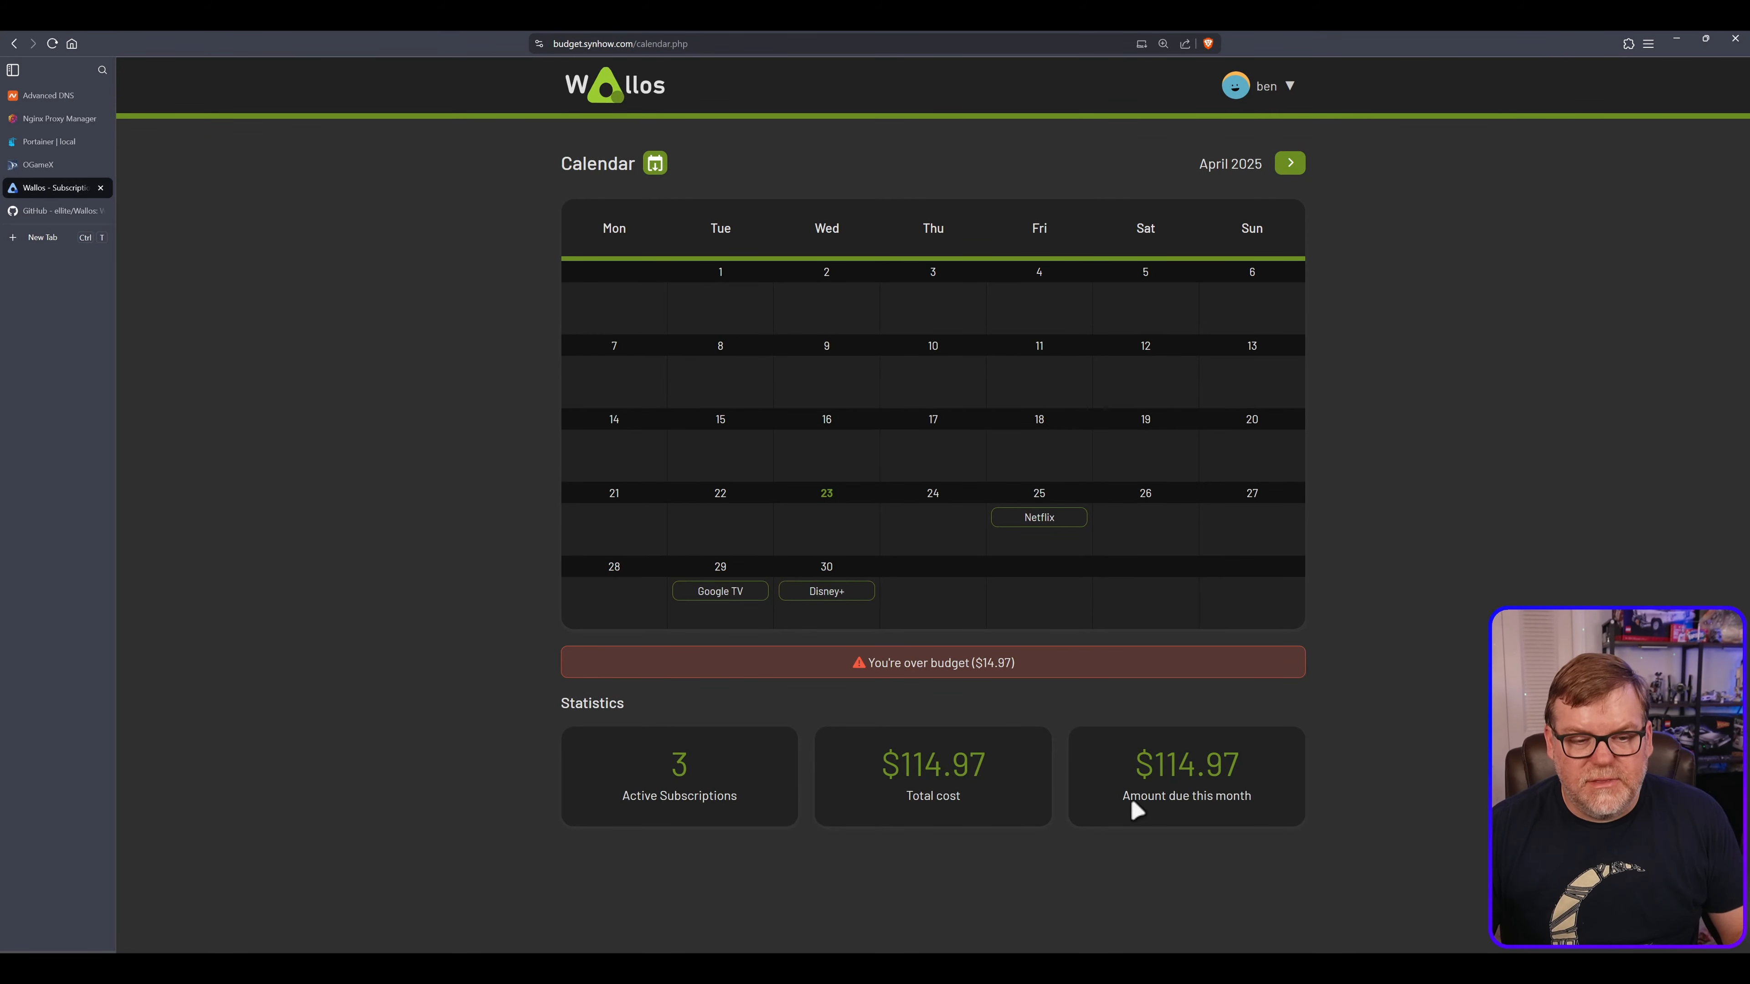
pyautogui.click(1278, 86)
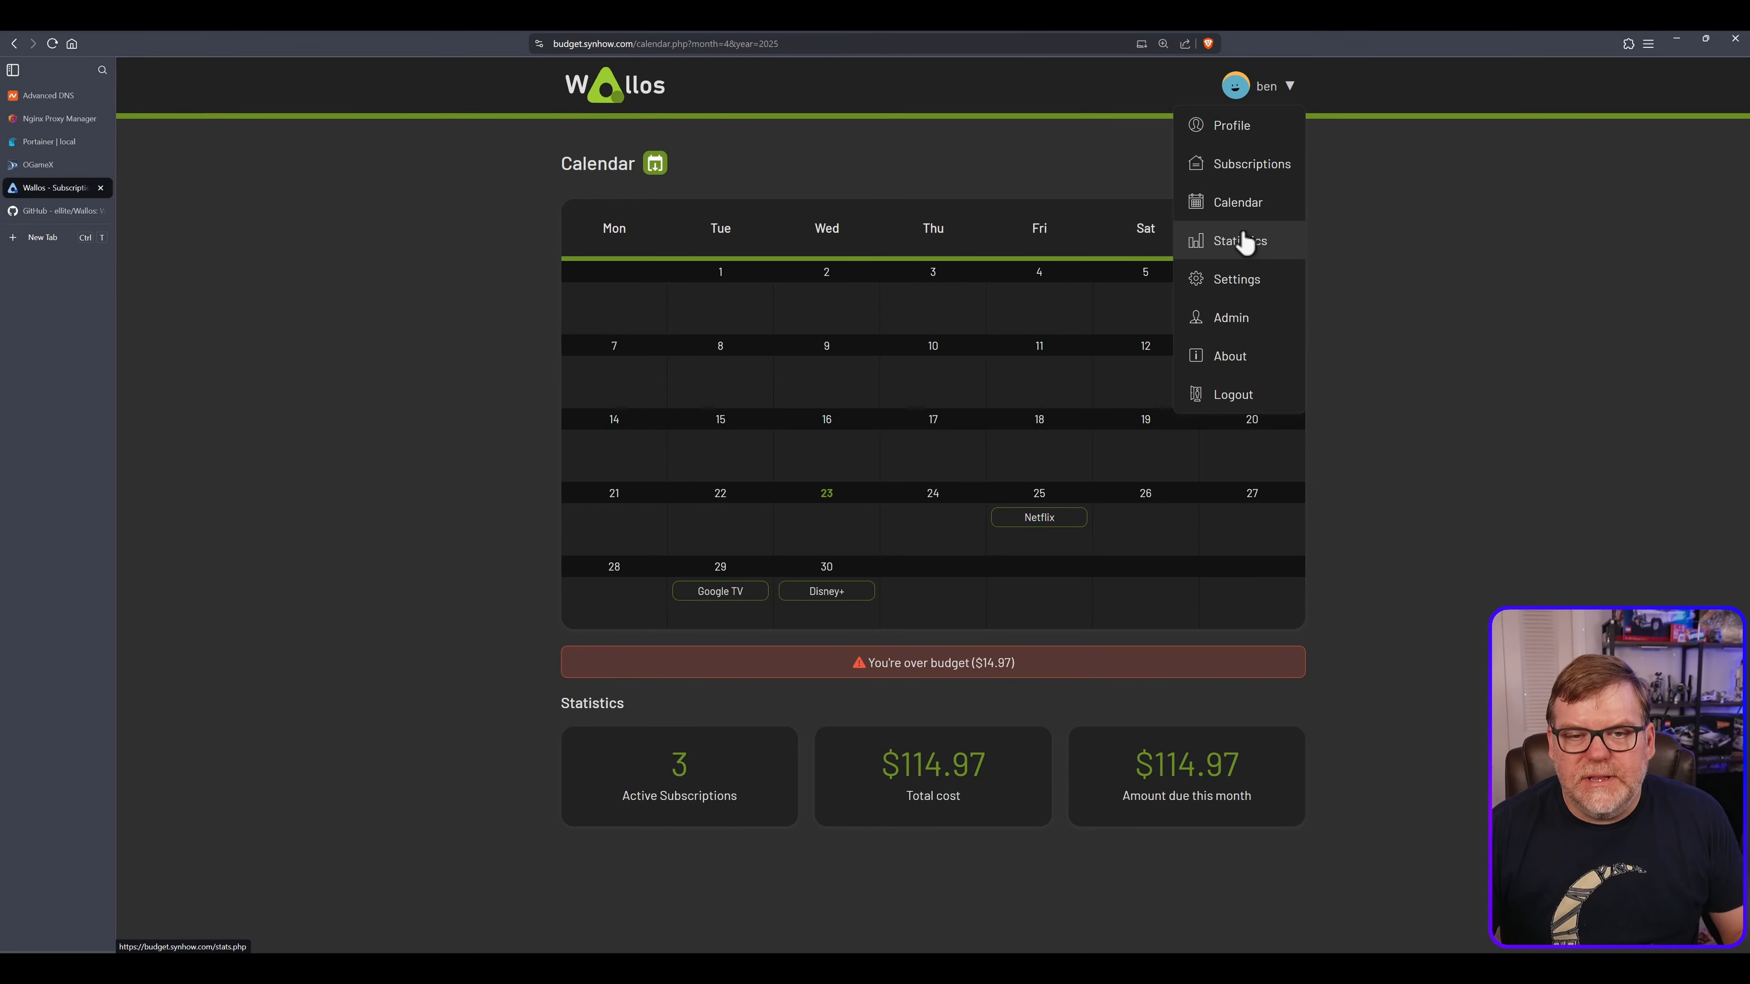
pyautogui.click(1261, 245)
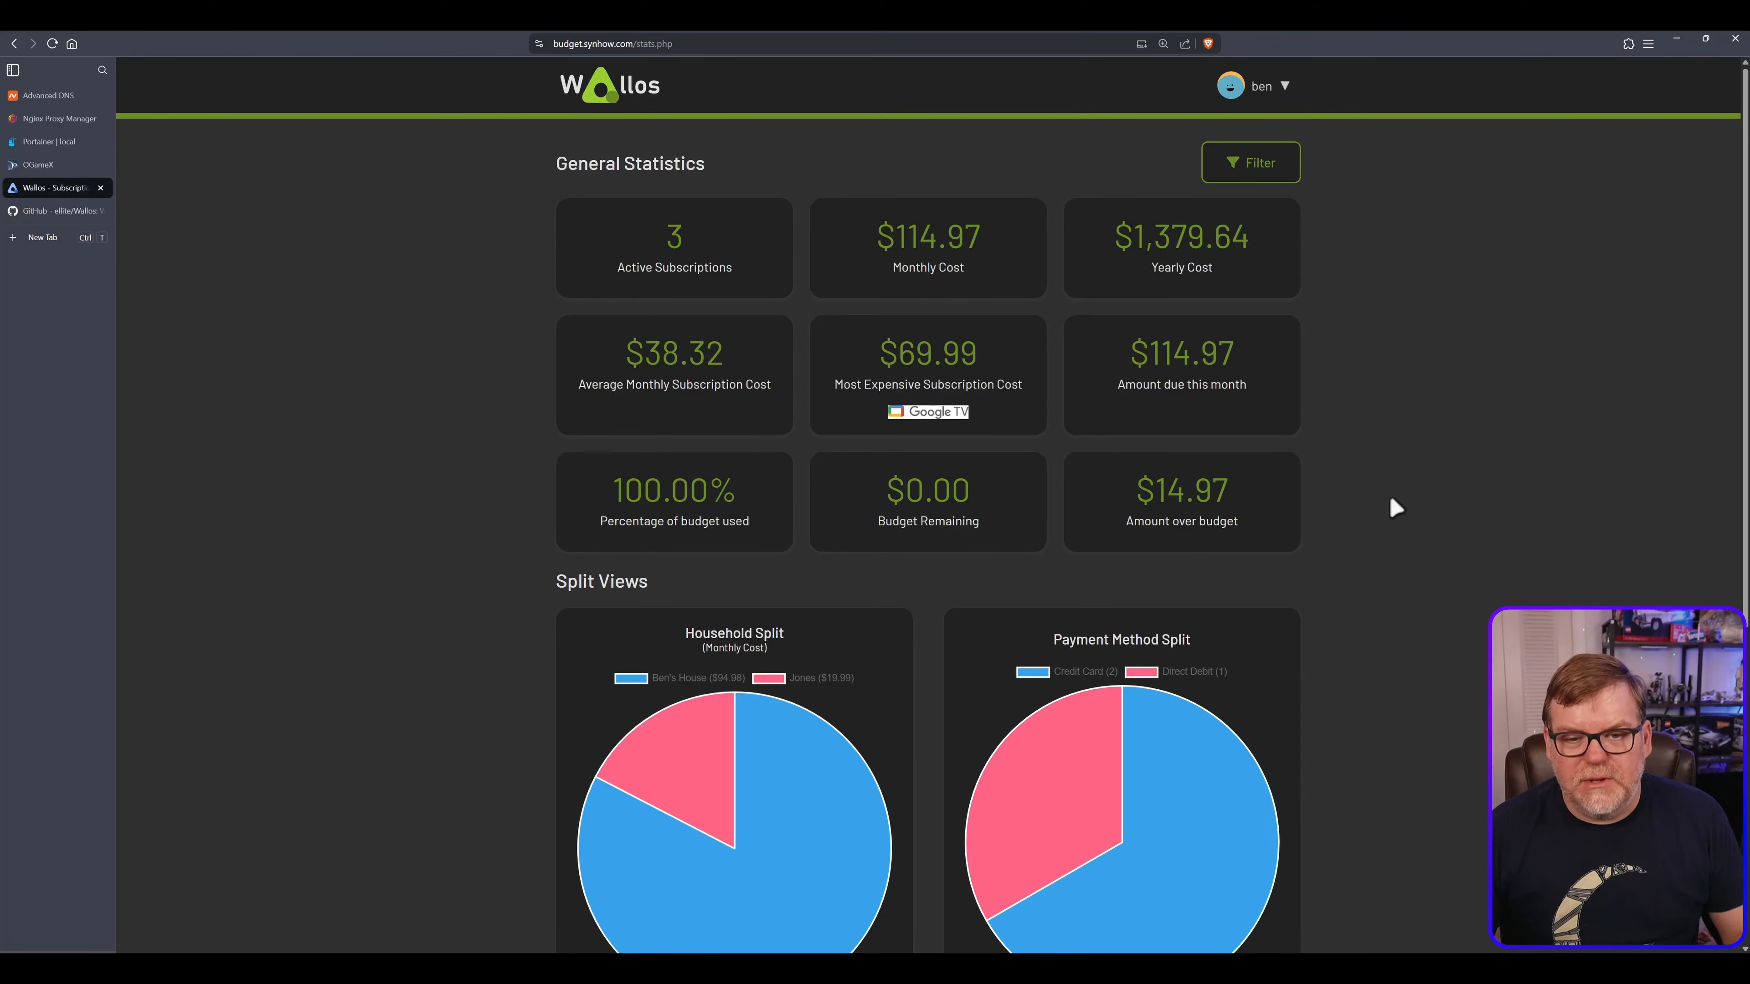
pyautogui.scroll(-3, 1389, 492)
pyautogui.scroll(-3, 1359, 457)
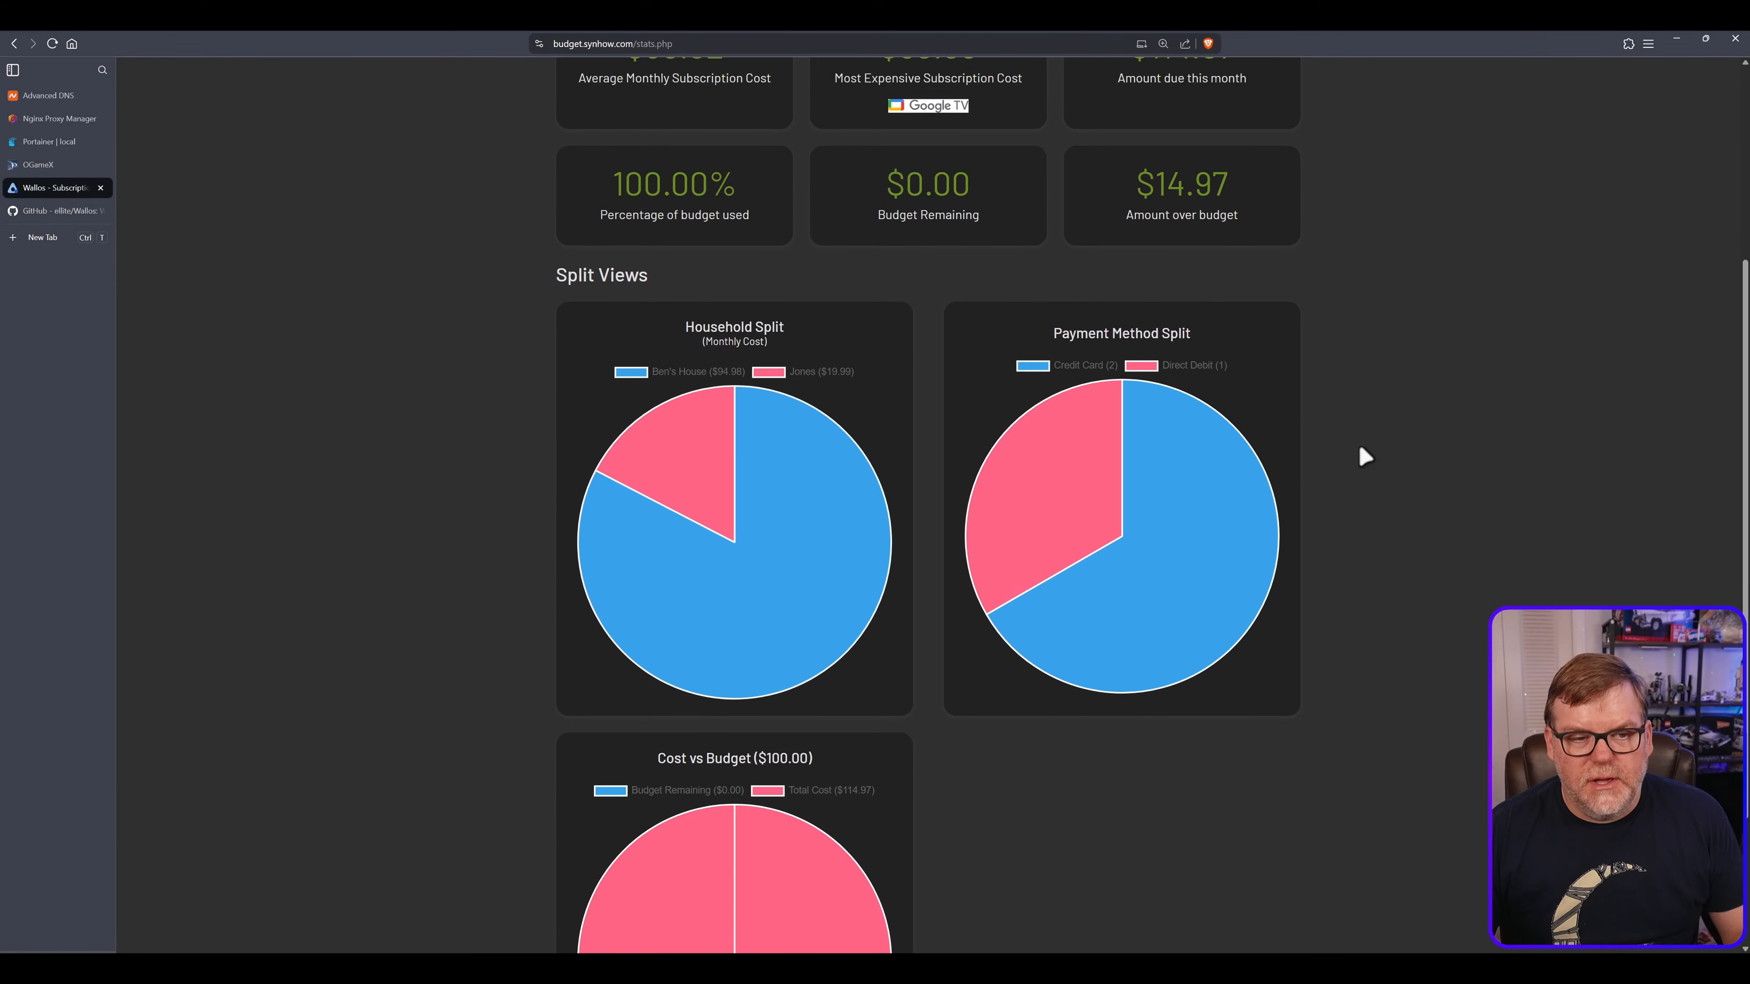
pyautogui.scroll(5, 1361, 457)
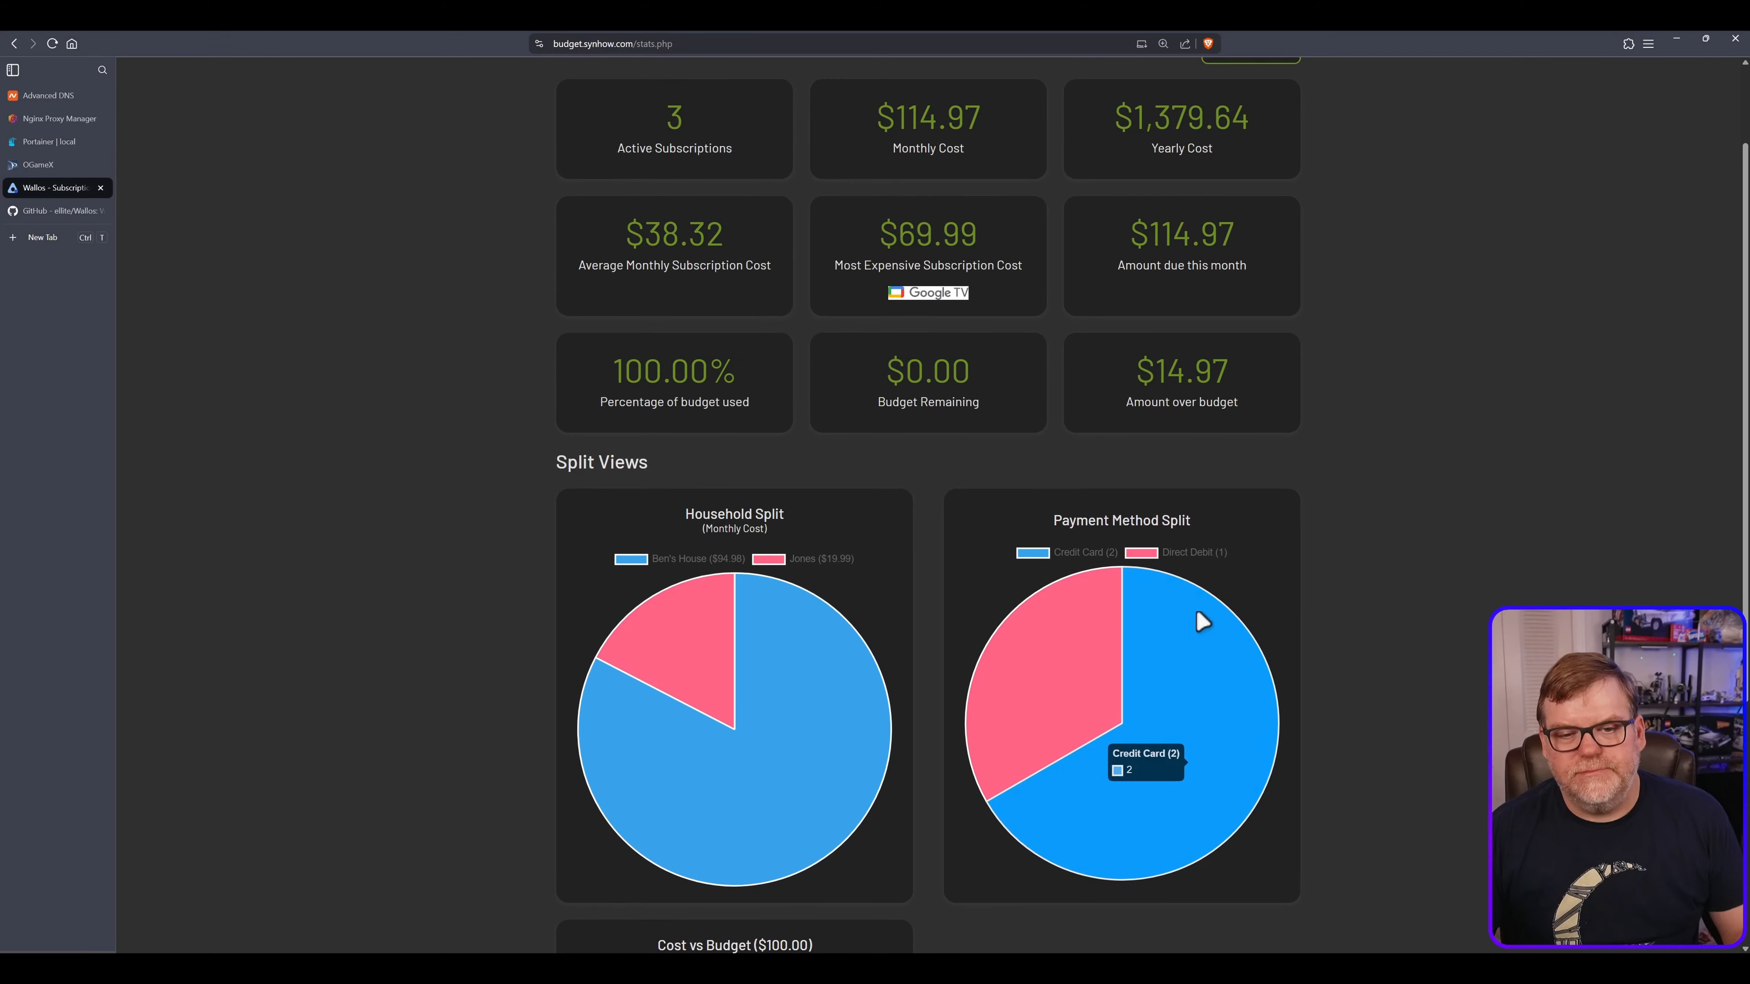
pyautogui.scroll(2, 1364, 418)
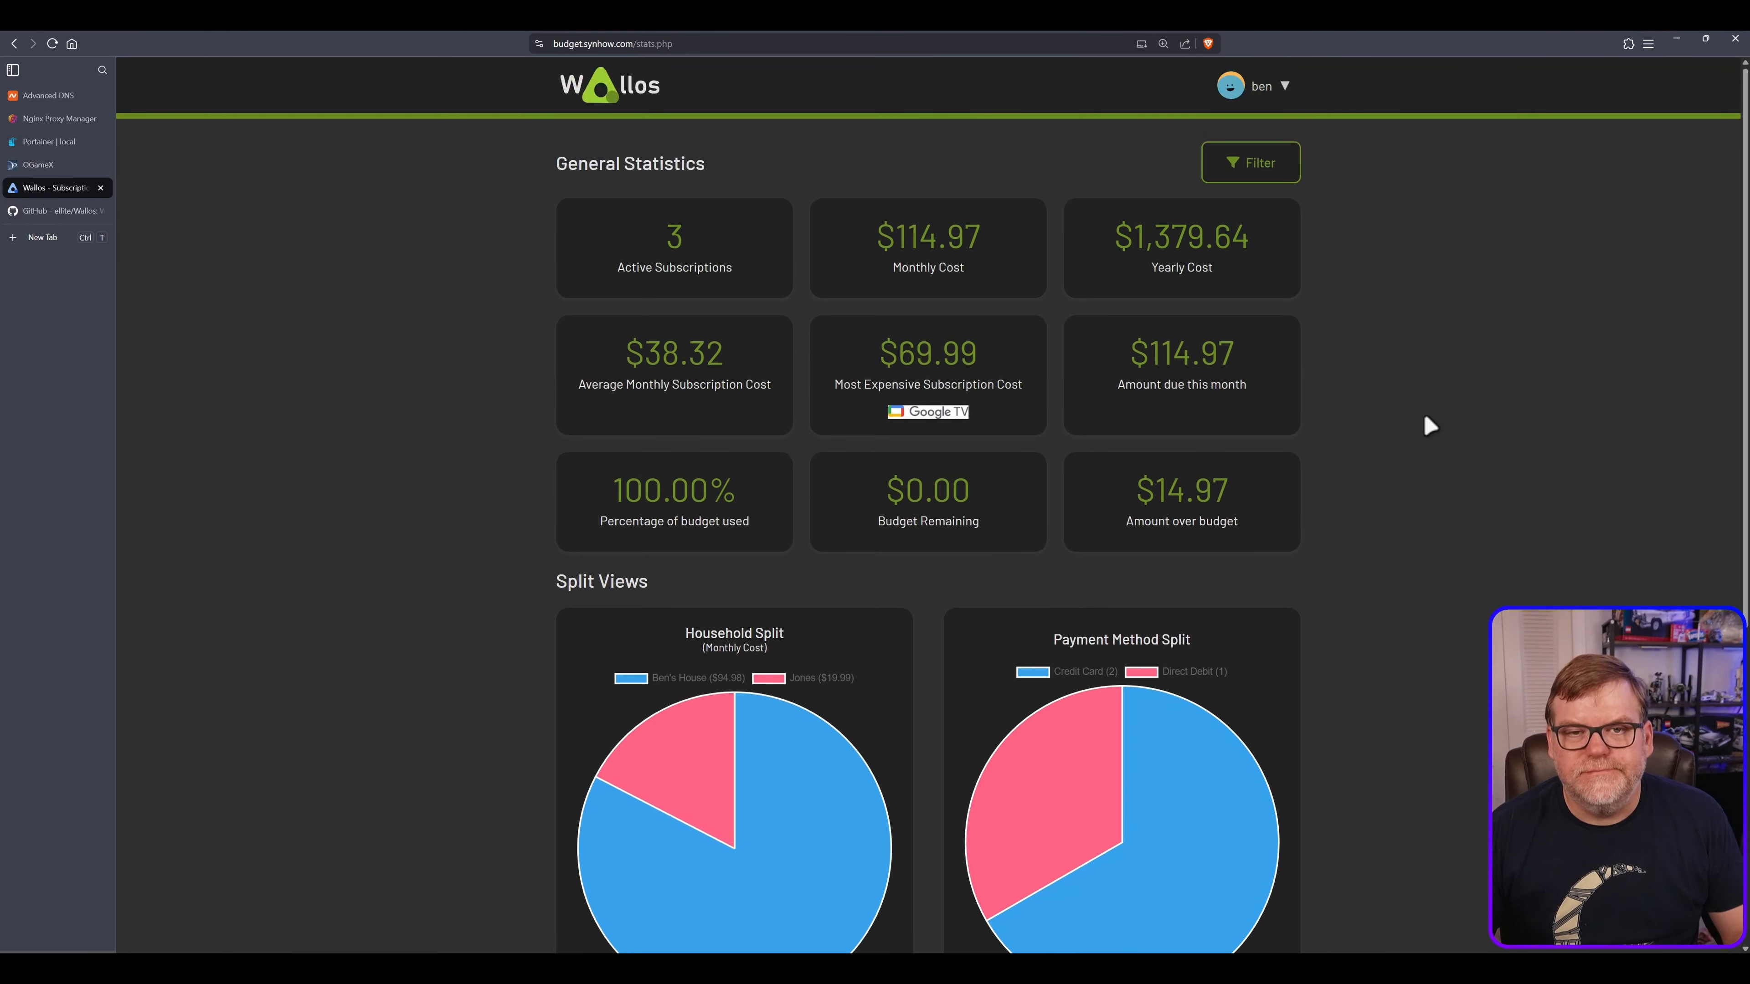
# Set the monthly budget to 300 dollars in the settings and save it
pyautogui.click(1283, 89)
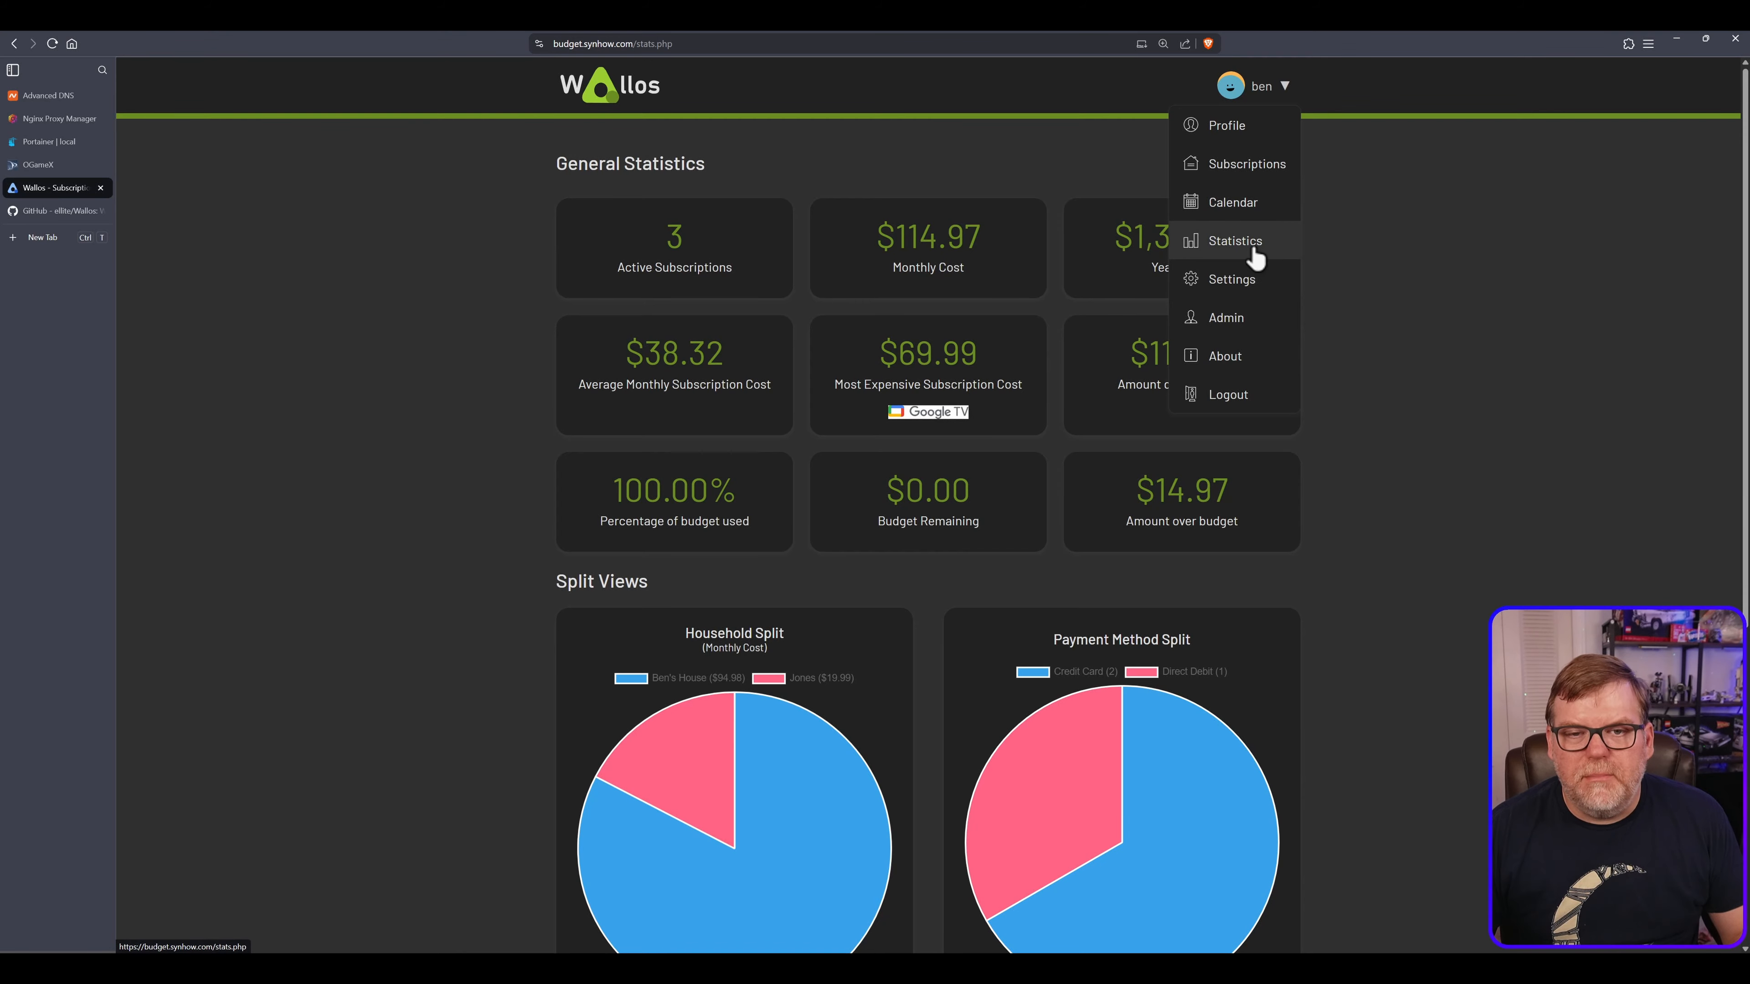
pyautogui.click(1233, 279)
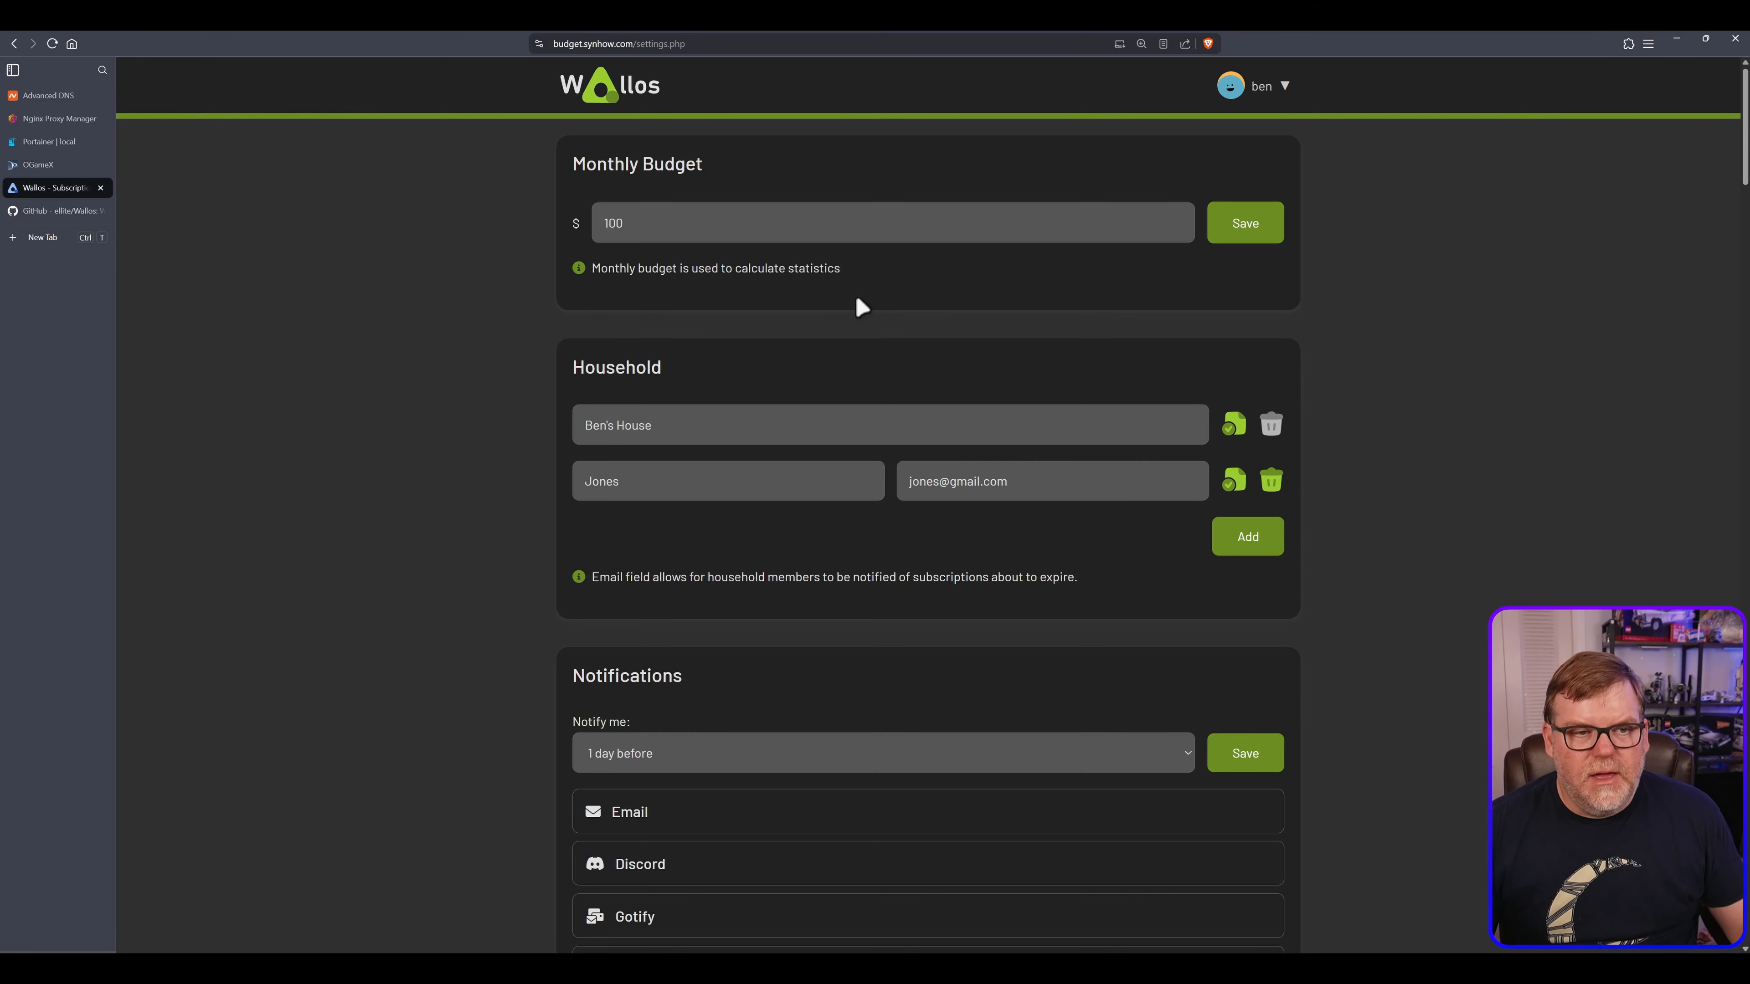
pyautogui.doubleClick(623, 223)
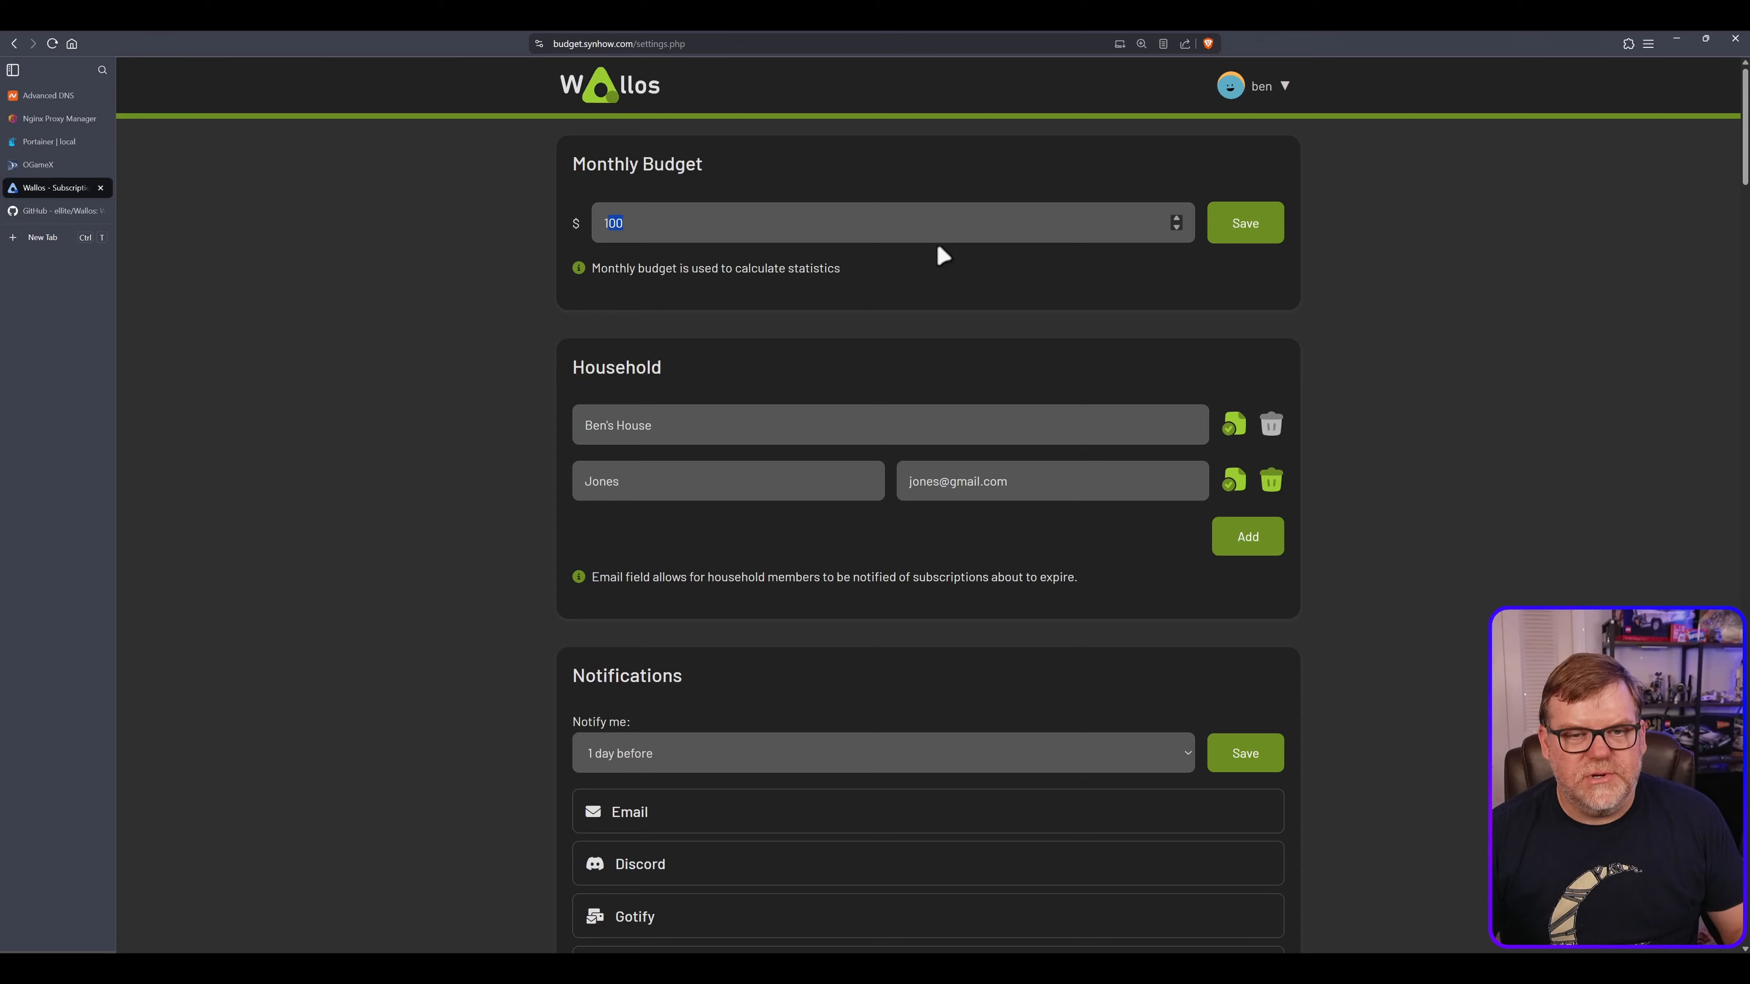
pyautogui.write('3')
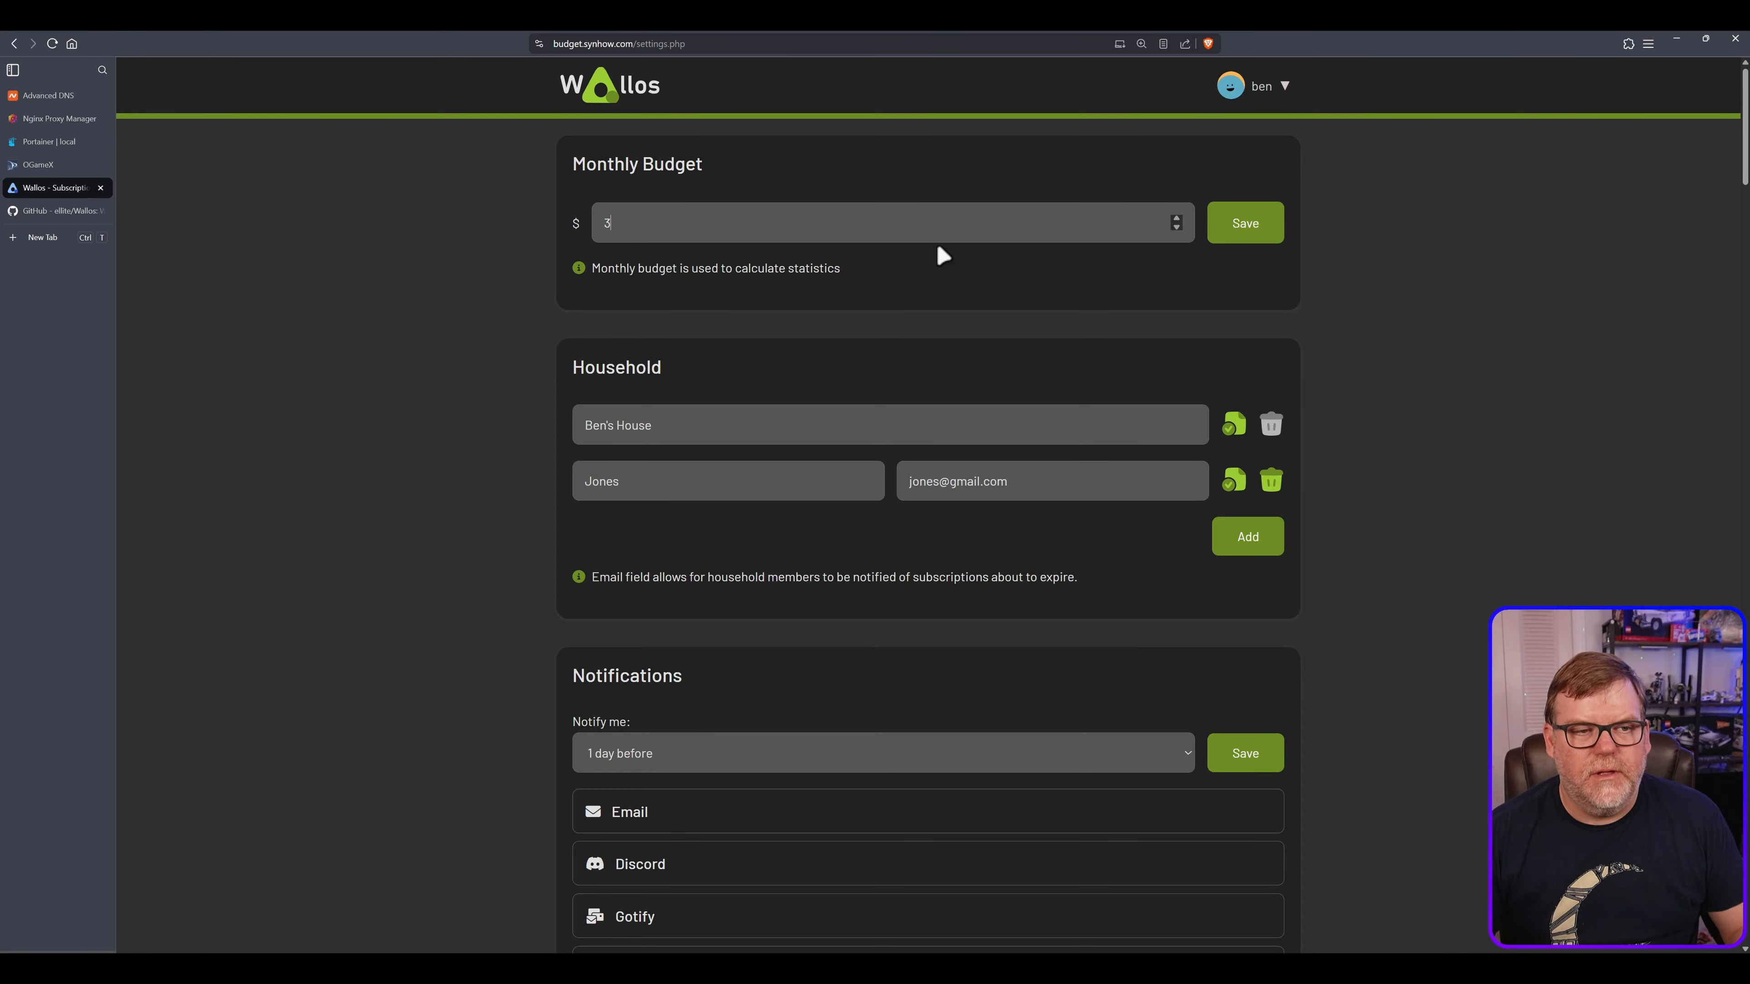
pyautogui.write('00')
pyautogui.click(1223, 224)
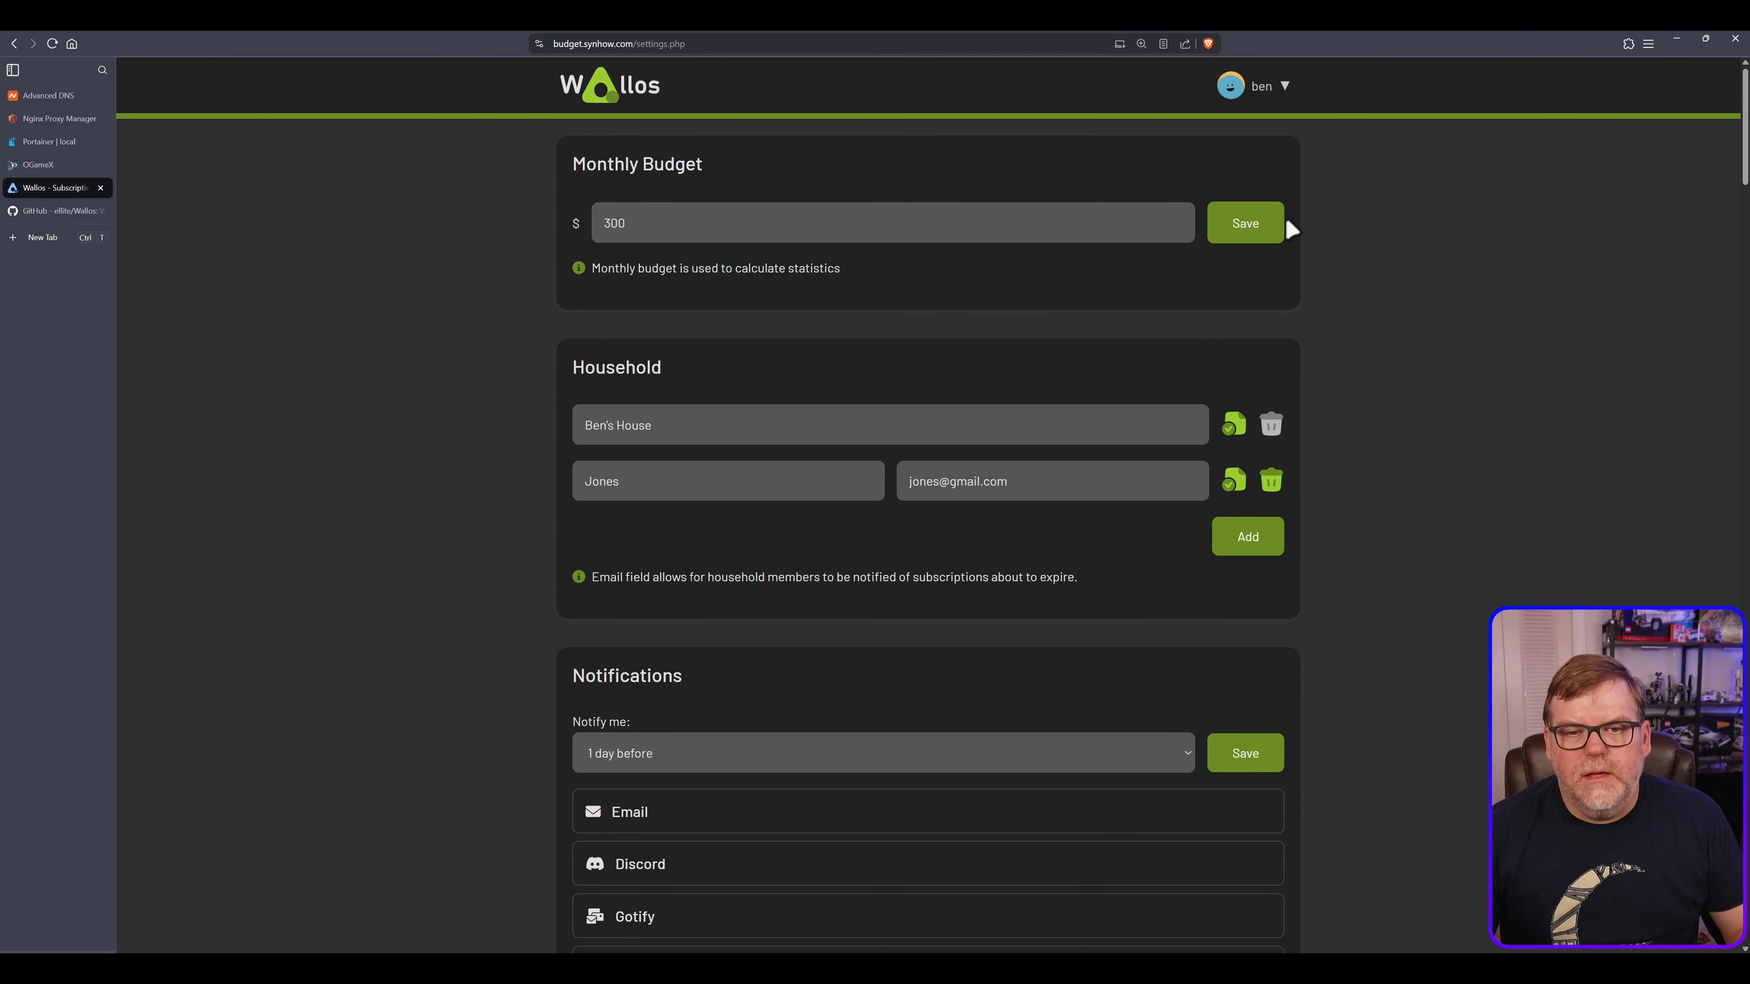
# Check the percentage of budget used and the budget remaining on the statistics page
pyautogui.click(1281, 105)
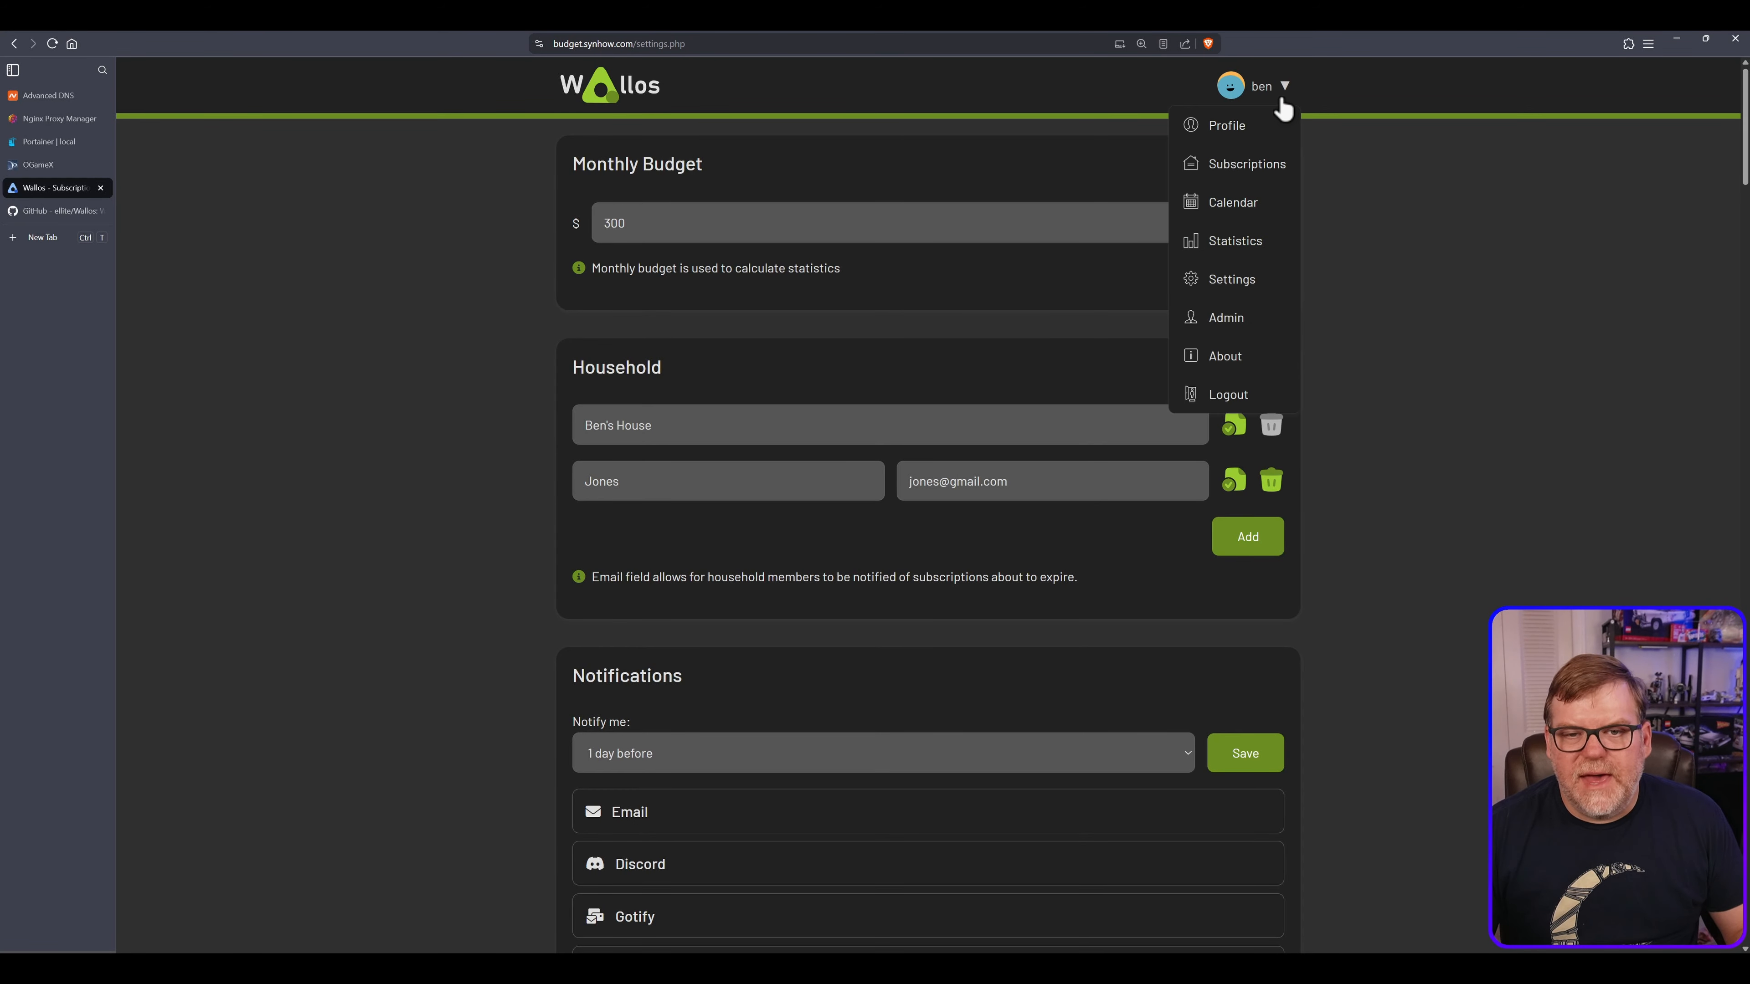
pyautogui.click(1240, 242)
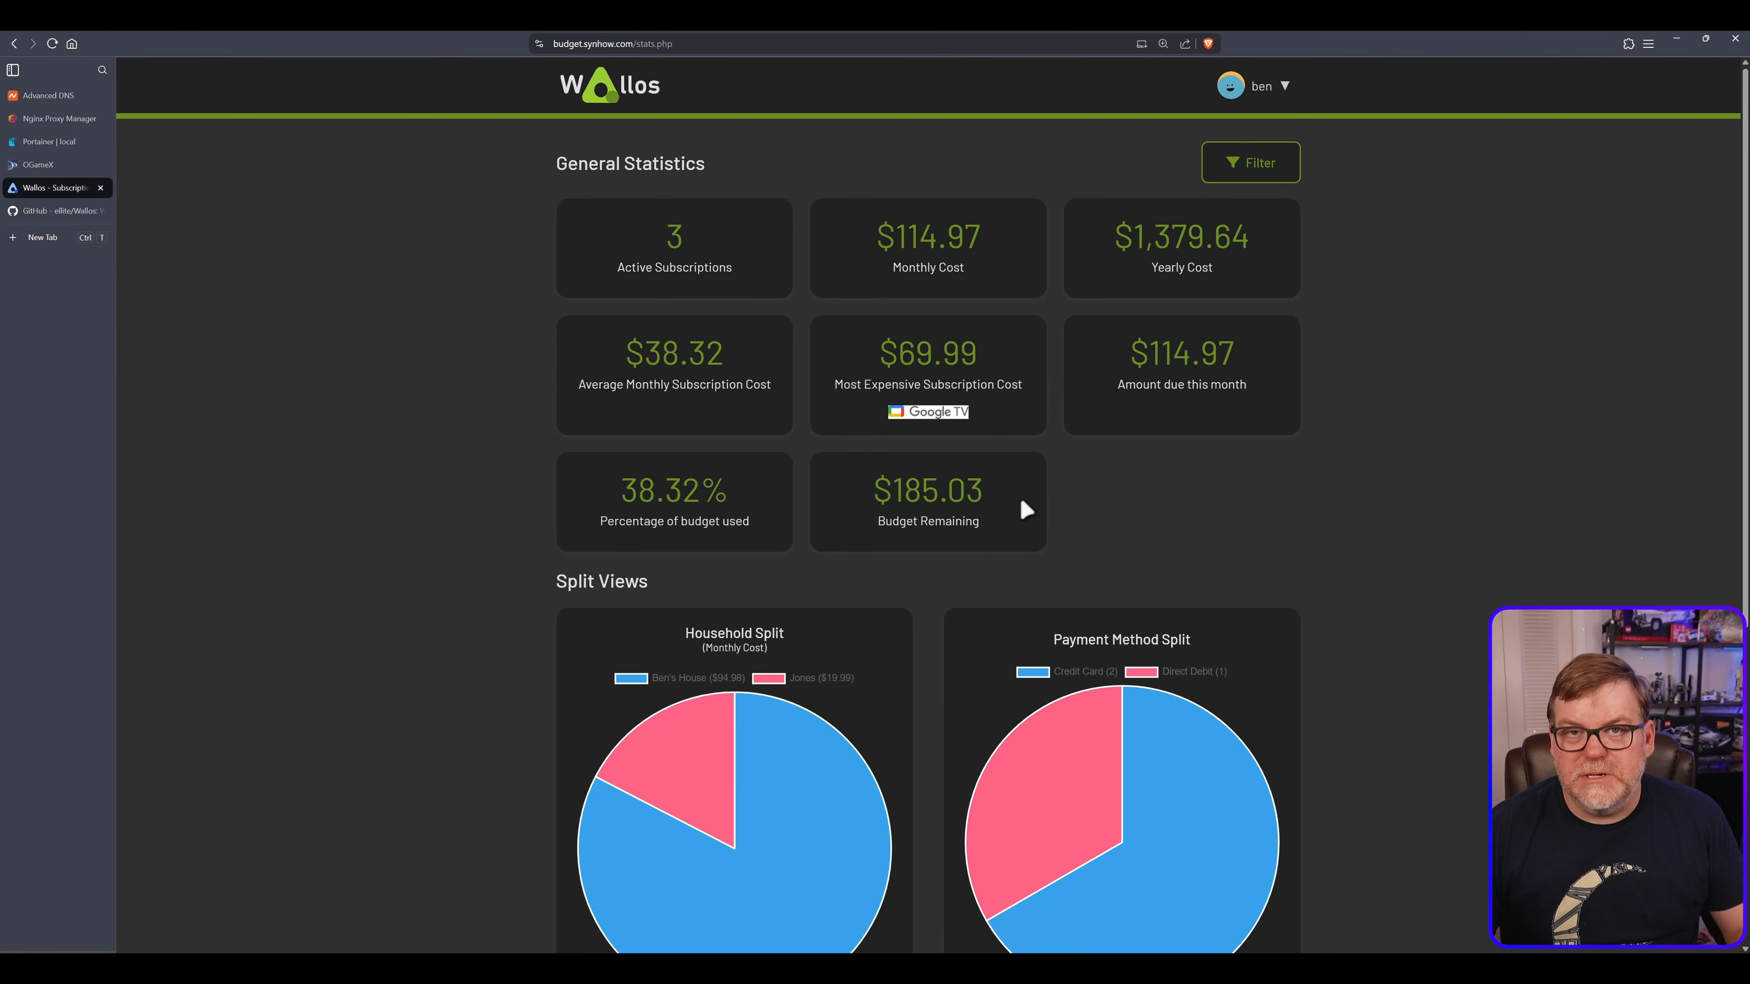
pyautogui.click(1274, 88)
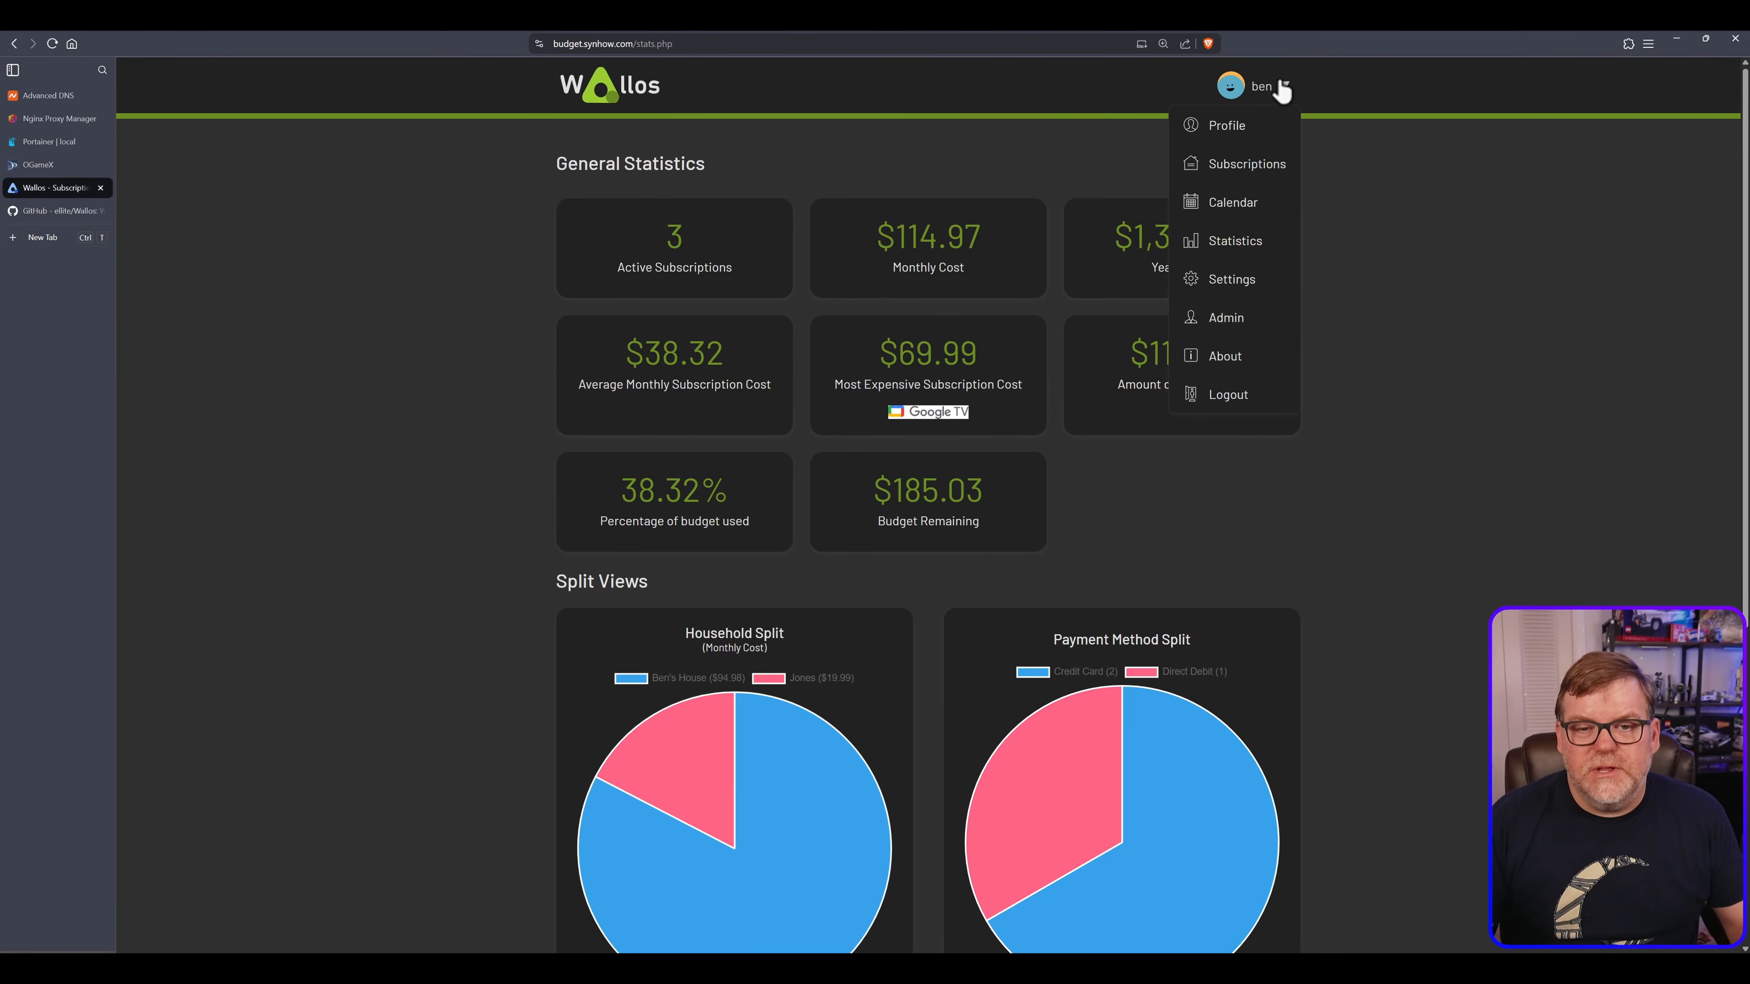
pyautogui.click(1280, 84)
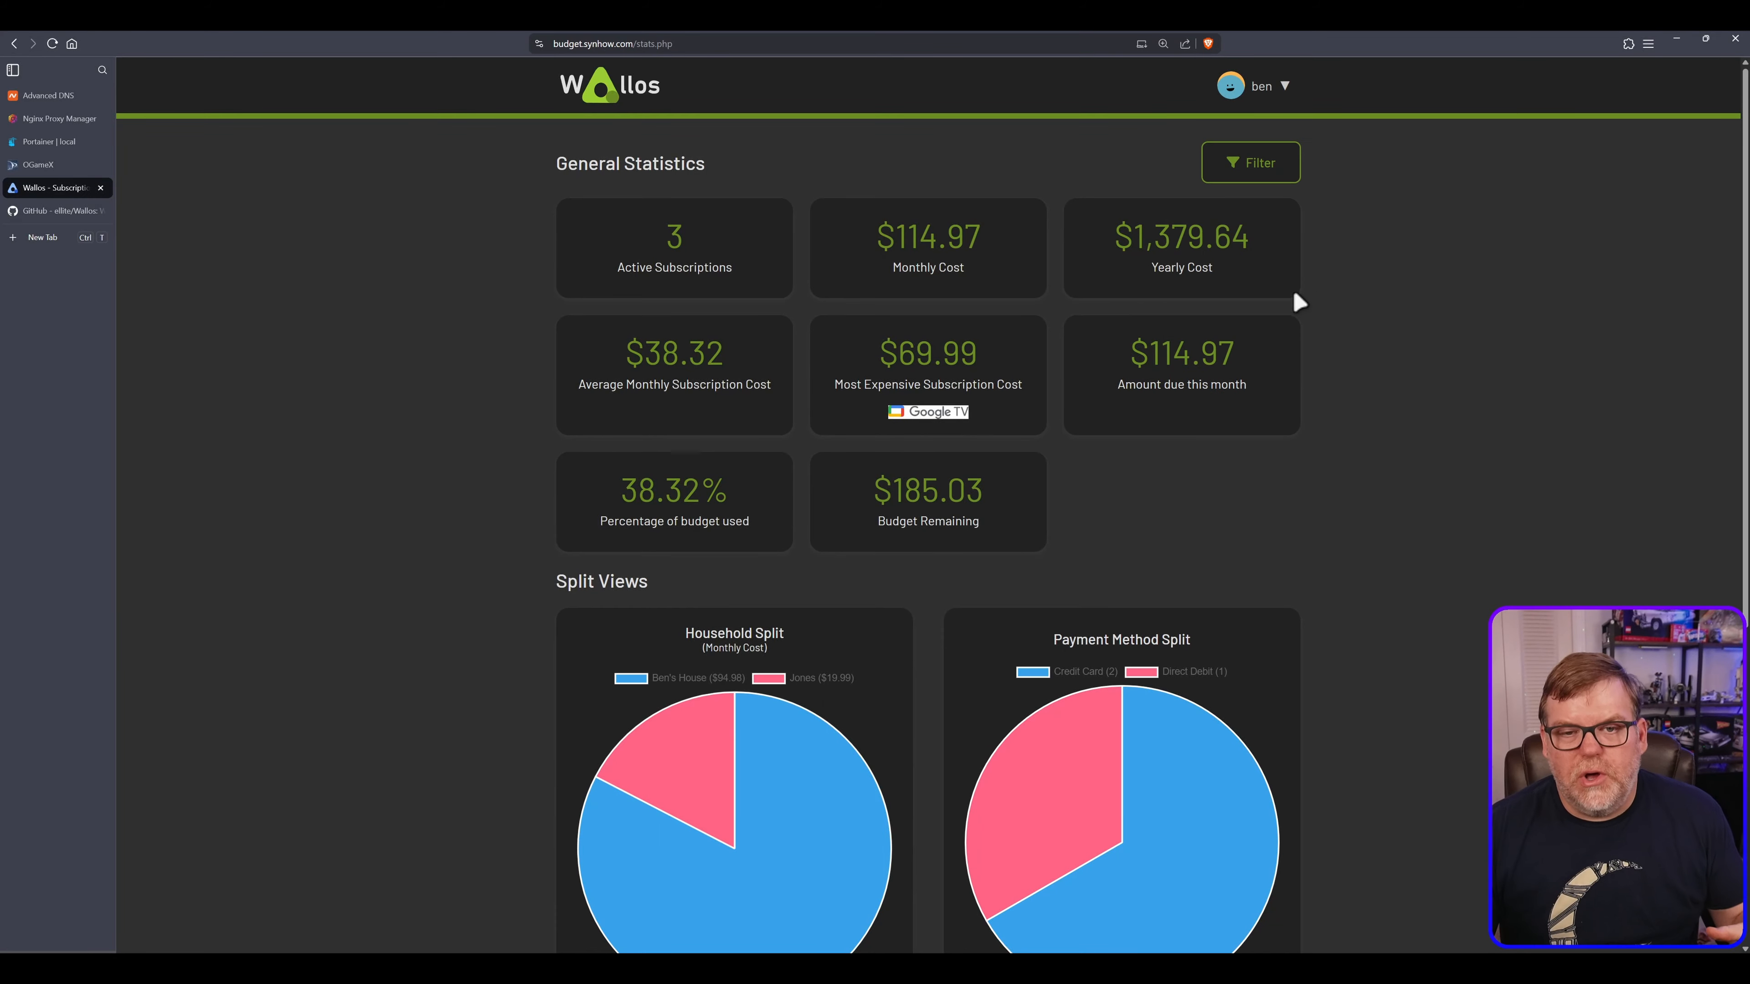
# Examine the notification settings, including the Email SMTP options and the Discord options
pyautogui.click(1264, 93)
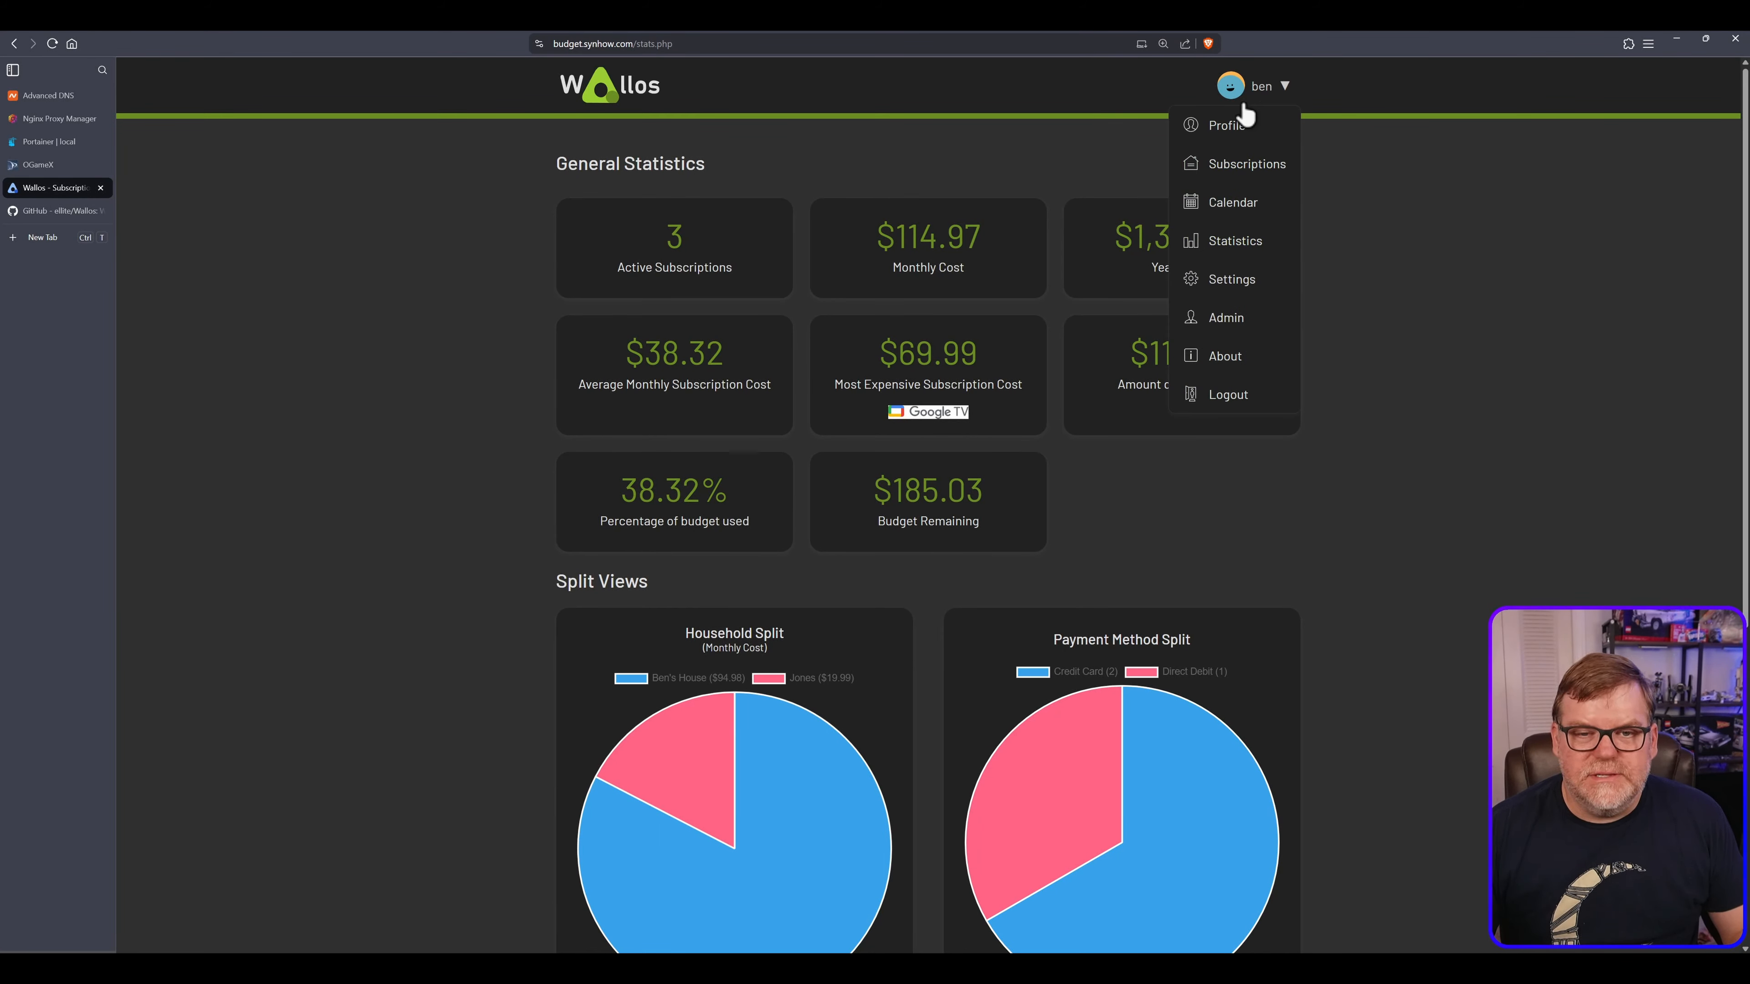
pyautogui.click(1232, 279)
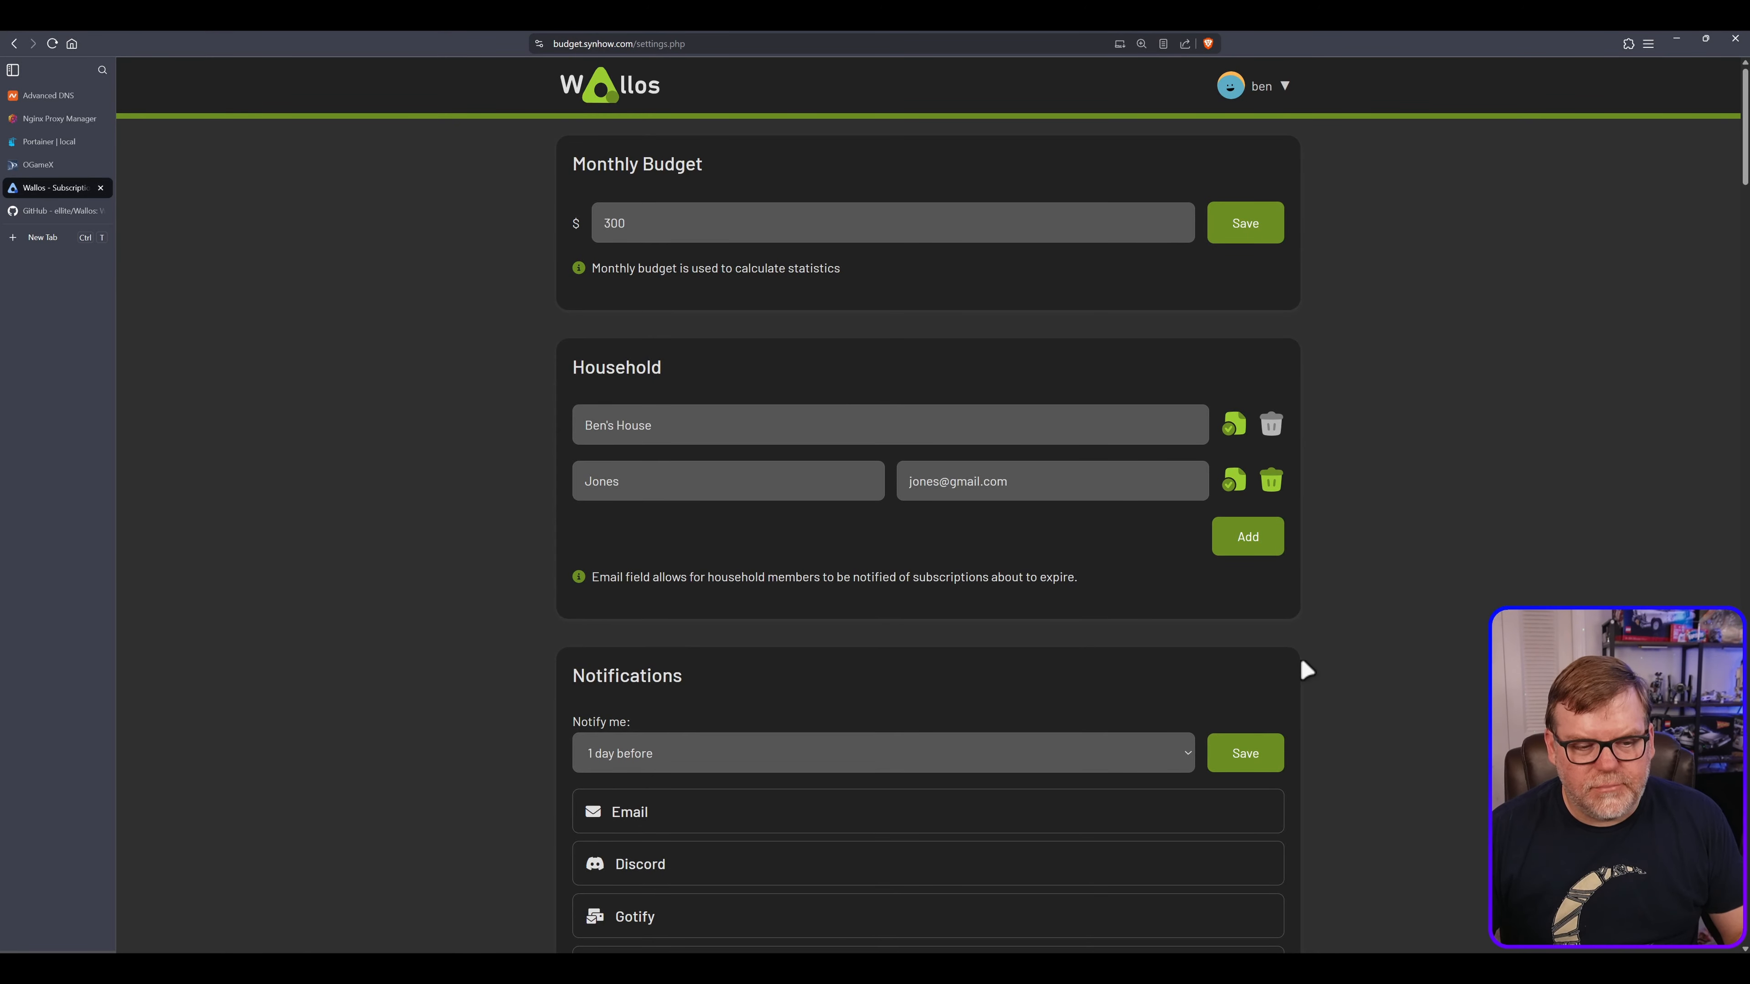
pyautogui.scroll(-3, 1301, 669)
pyautogui.scroll(-3, 1252, 628)
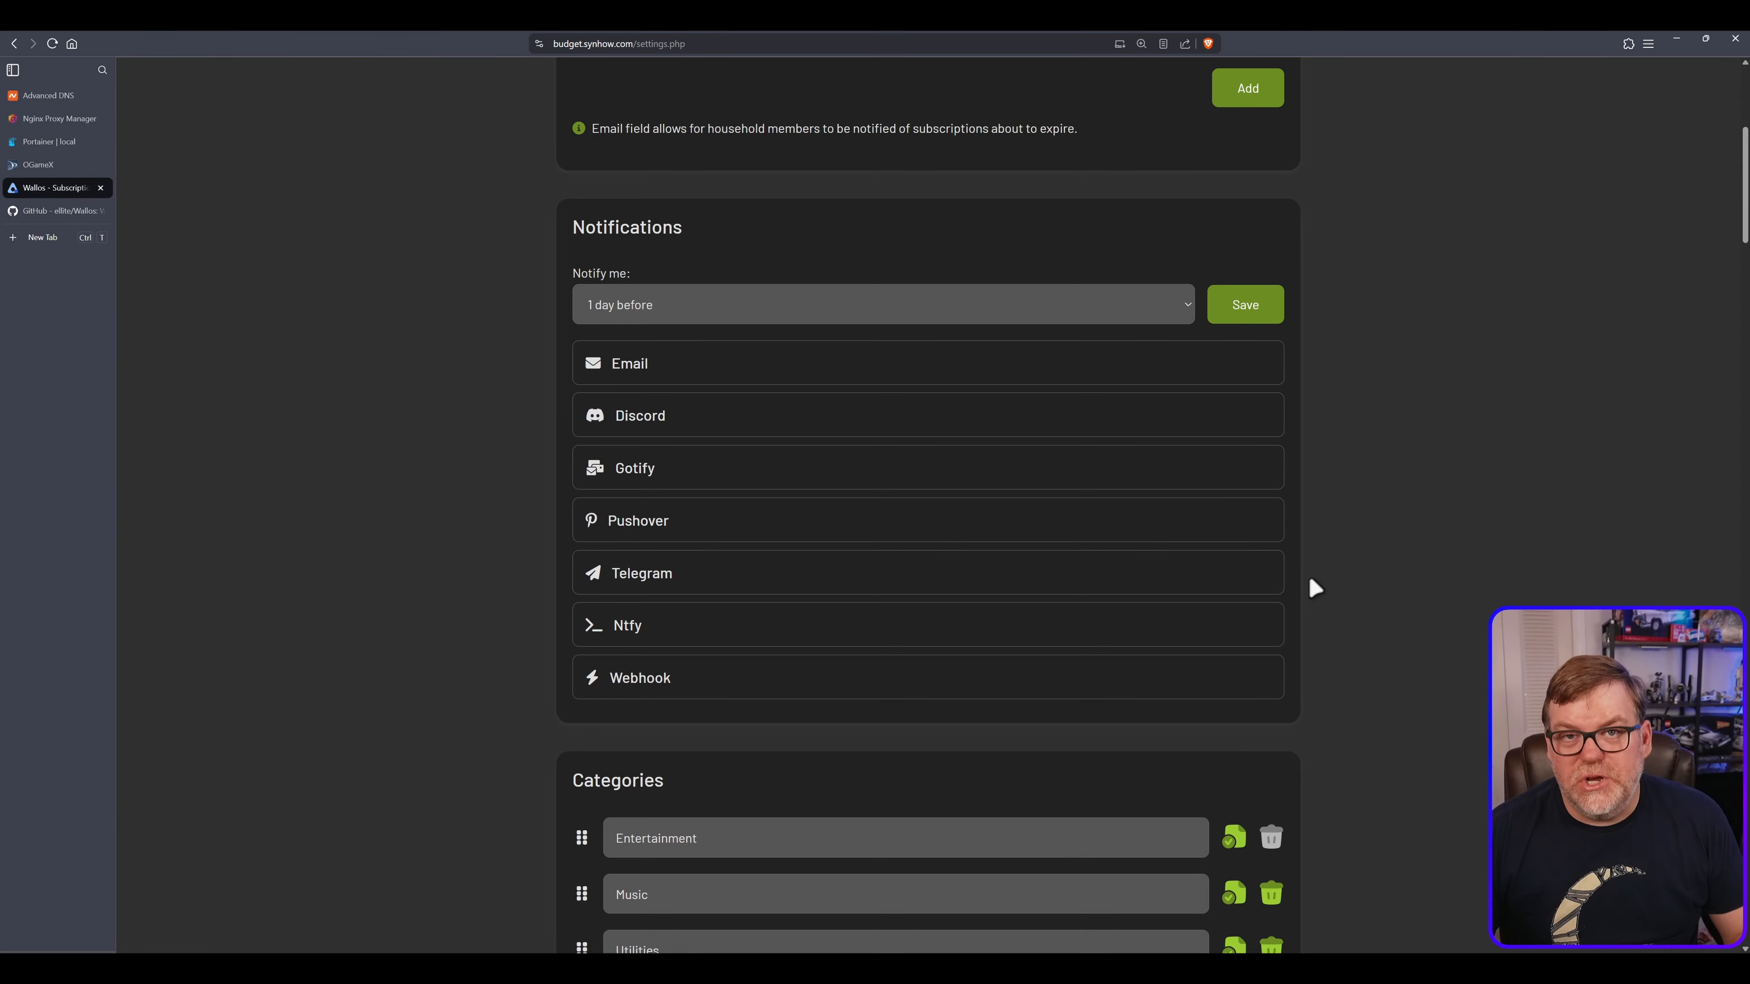
pyautogui.click(702, 366)
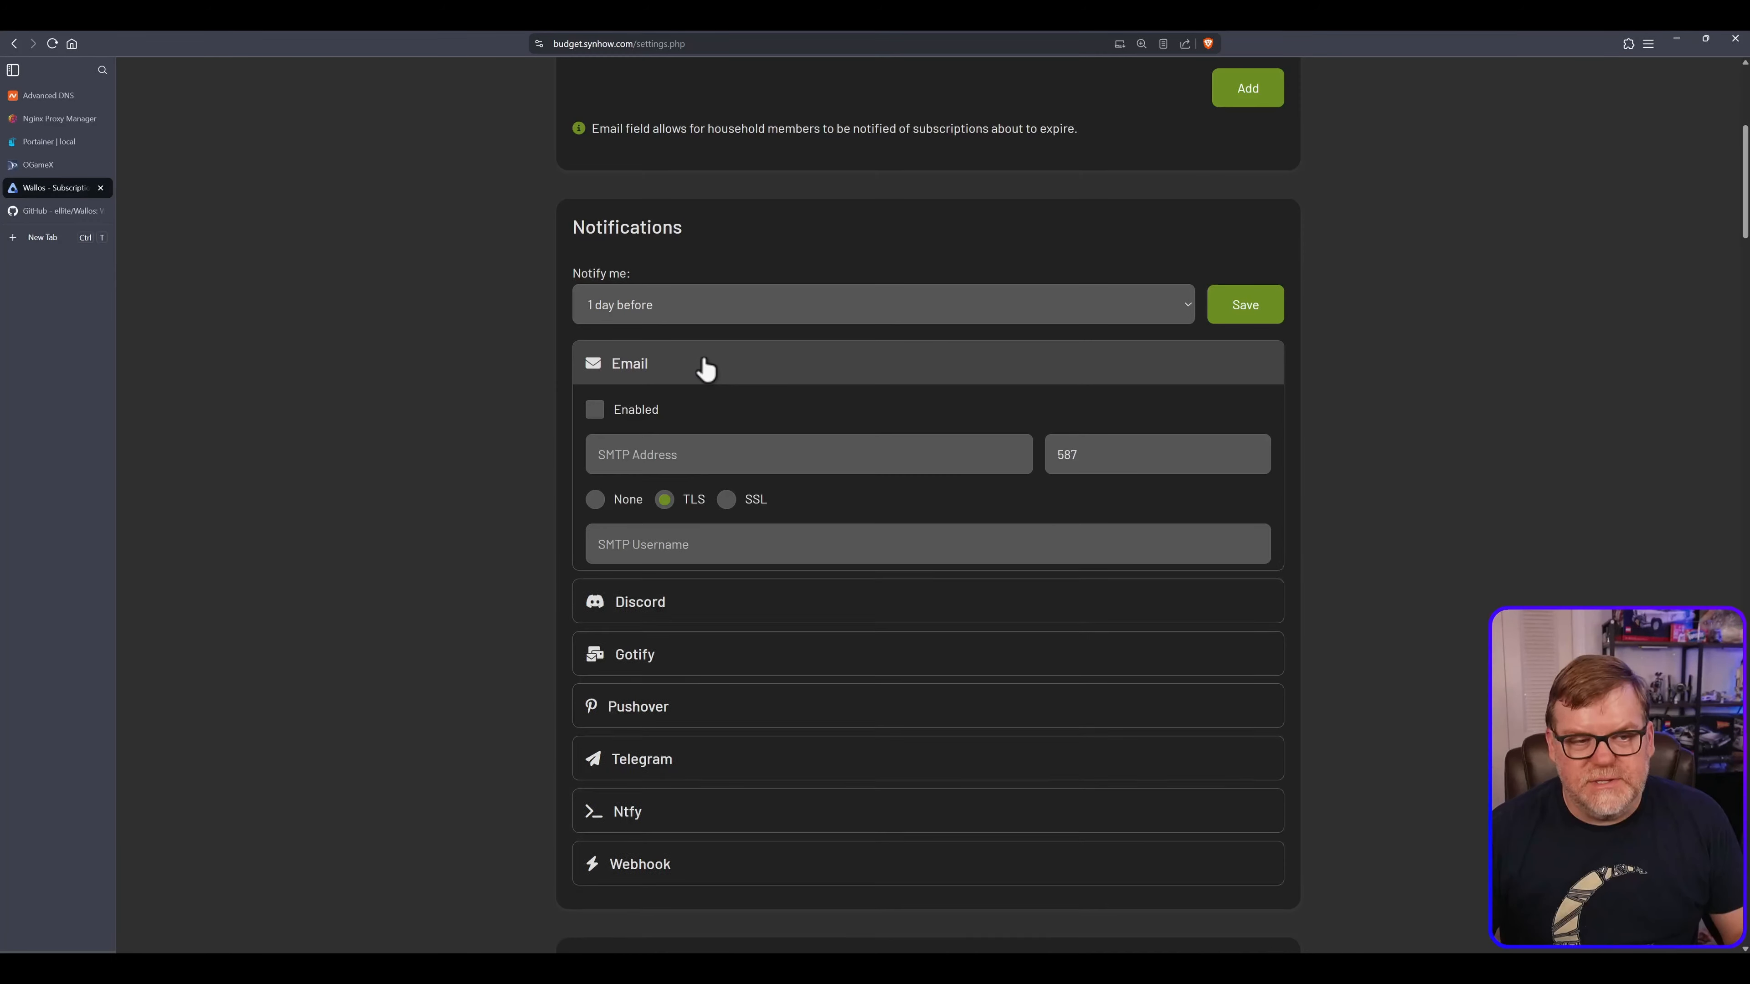
pyautogui.click(852, 373)
pyautogui.click(801, 427)
pyautogui.click(806, 421)
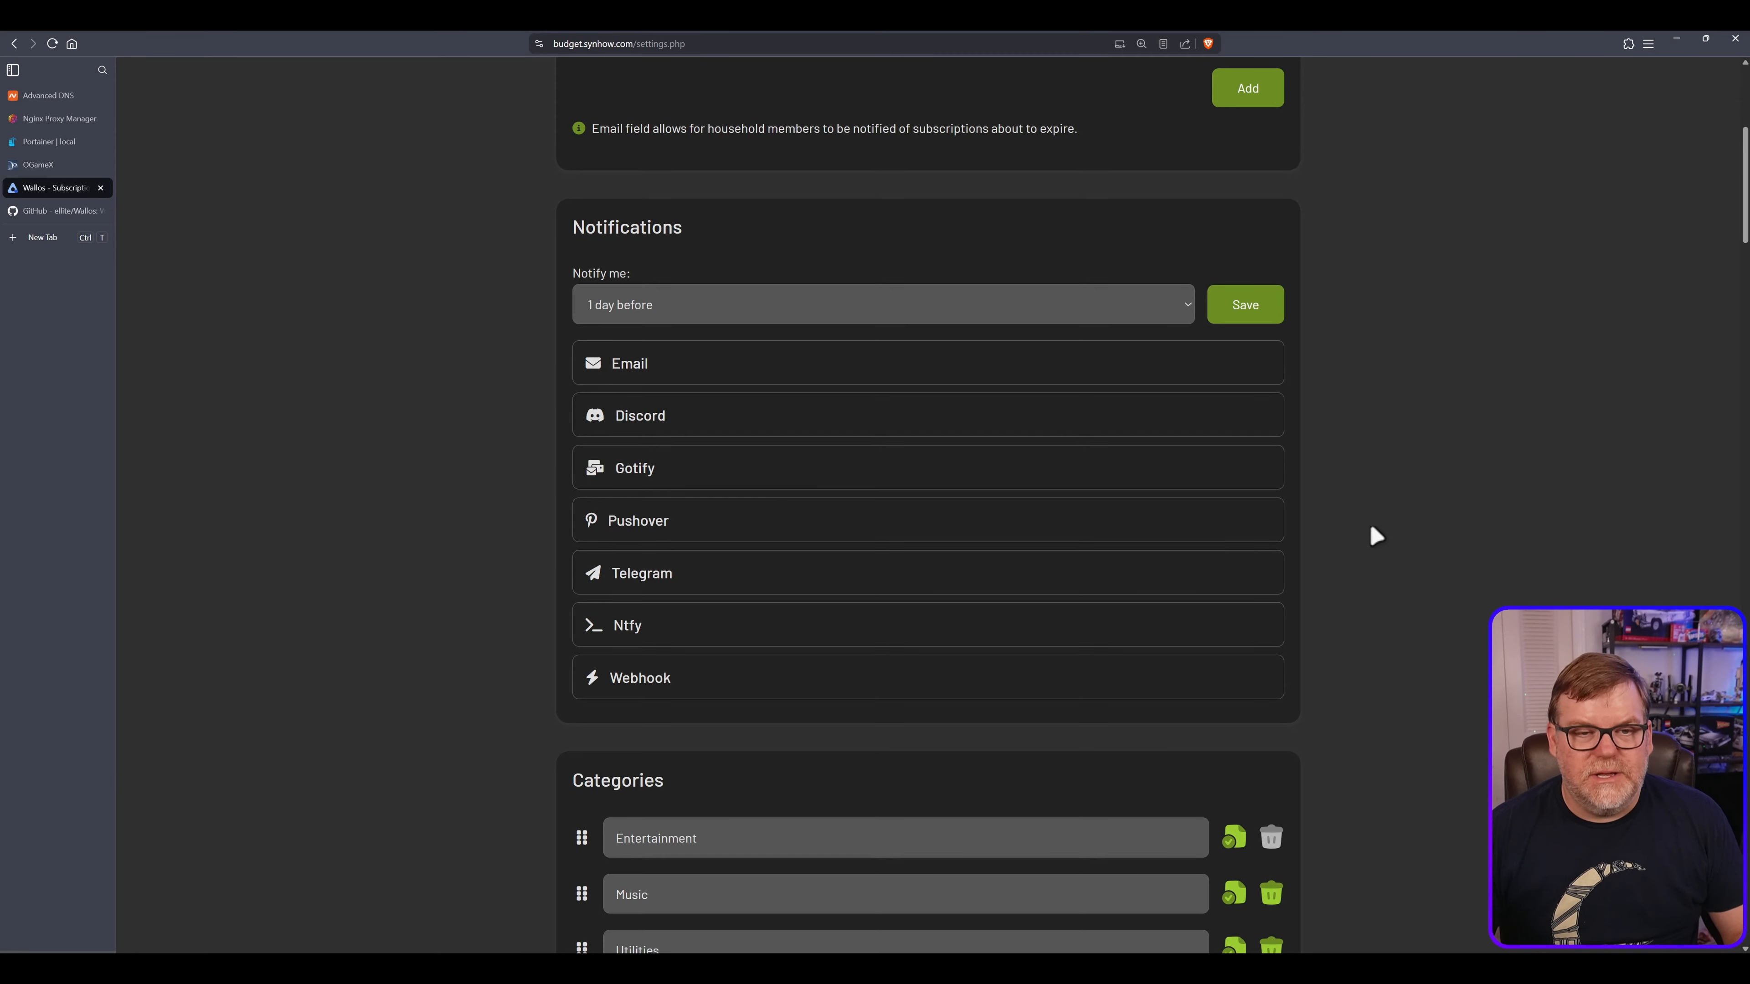
# Review the subscription categories, adding a new category entry and deleting it again
pyautogui.scroll(-5, 1309, 539)
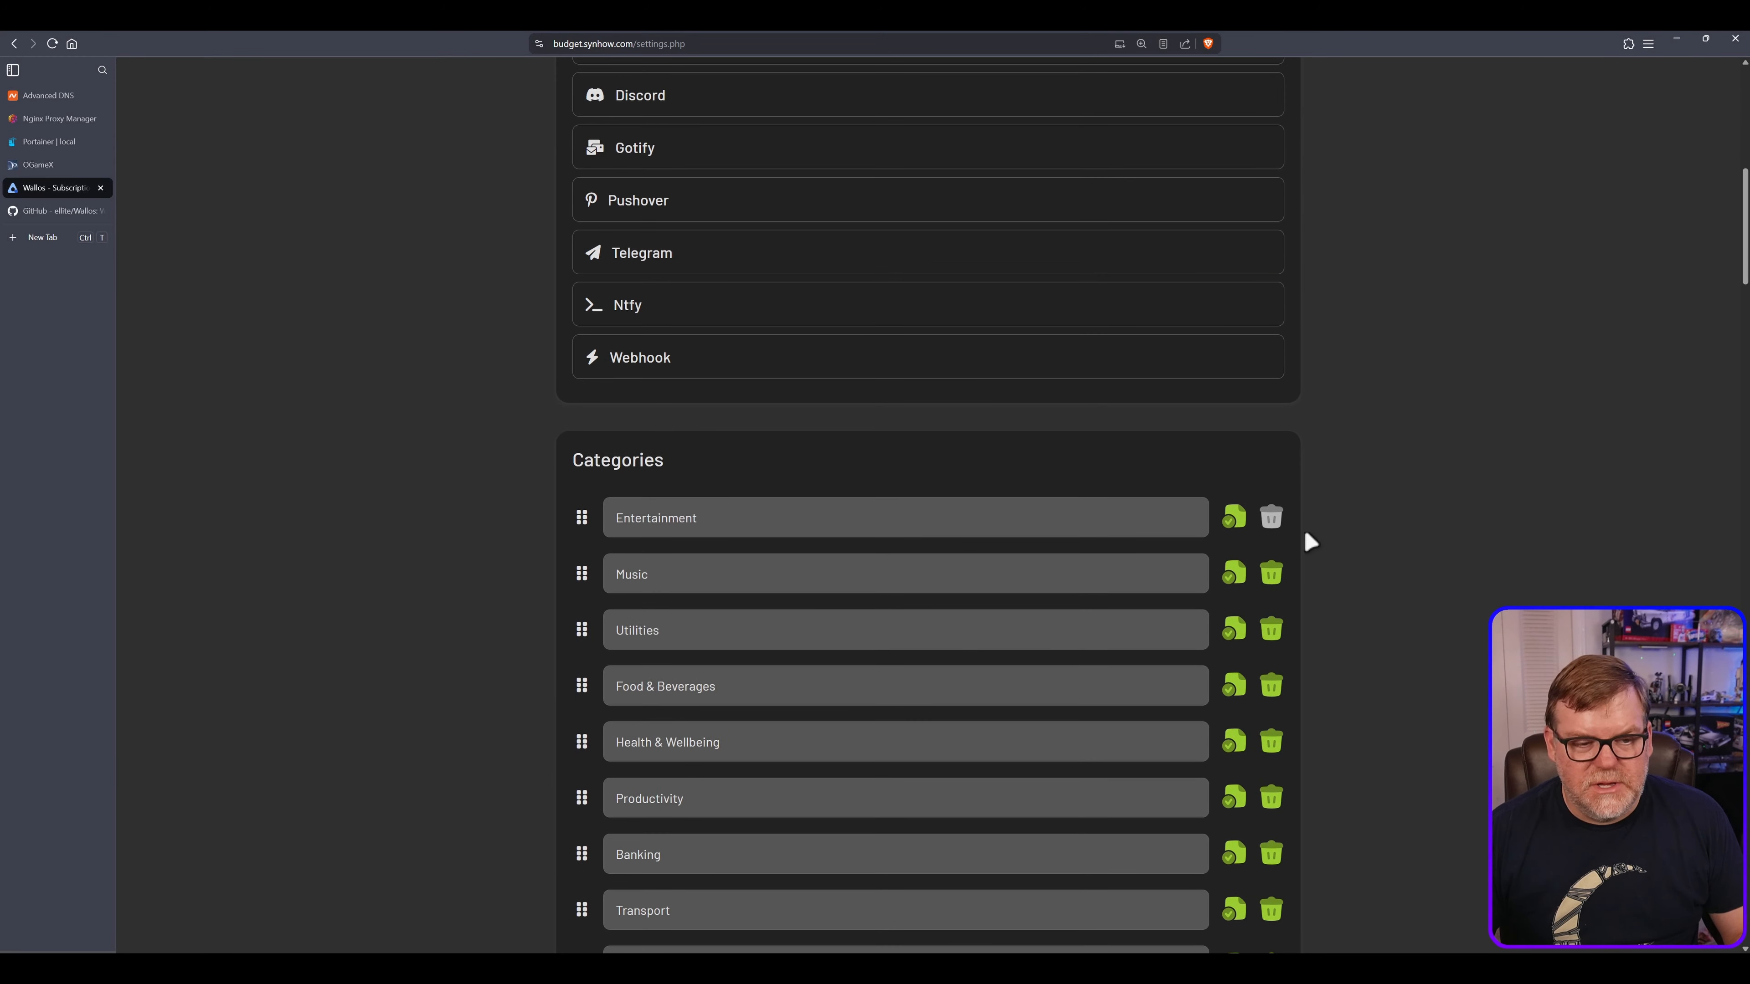
pyautogui.scroll(-2, 1213, 563)
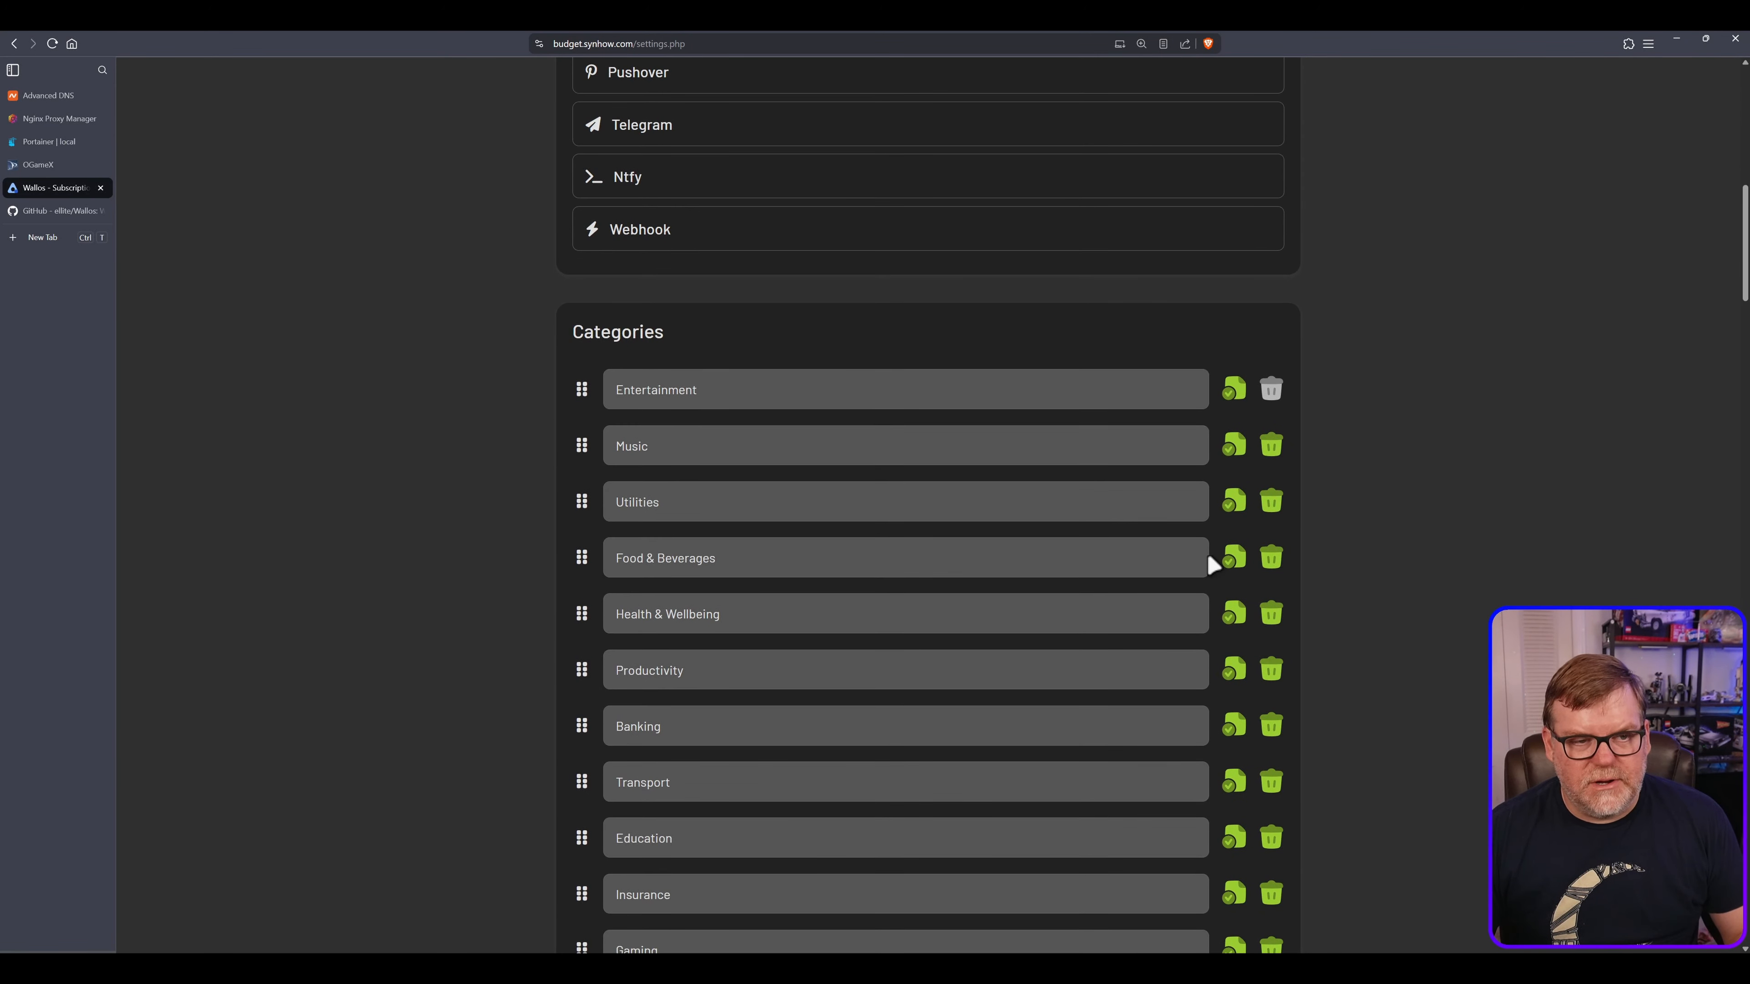
pyautogui.scroll(-4, 1125, 434)
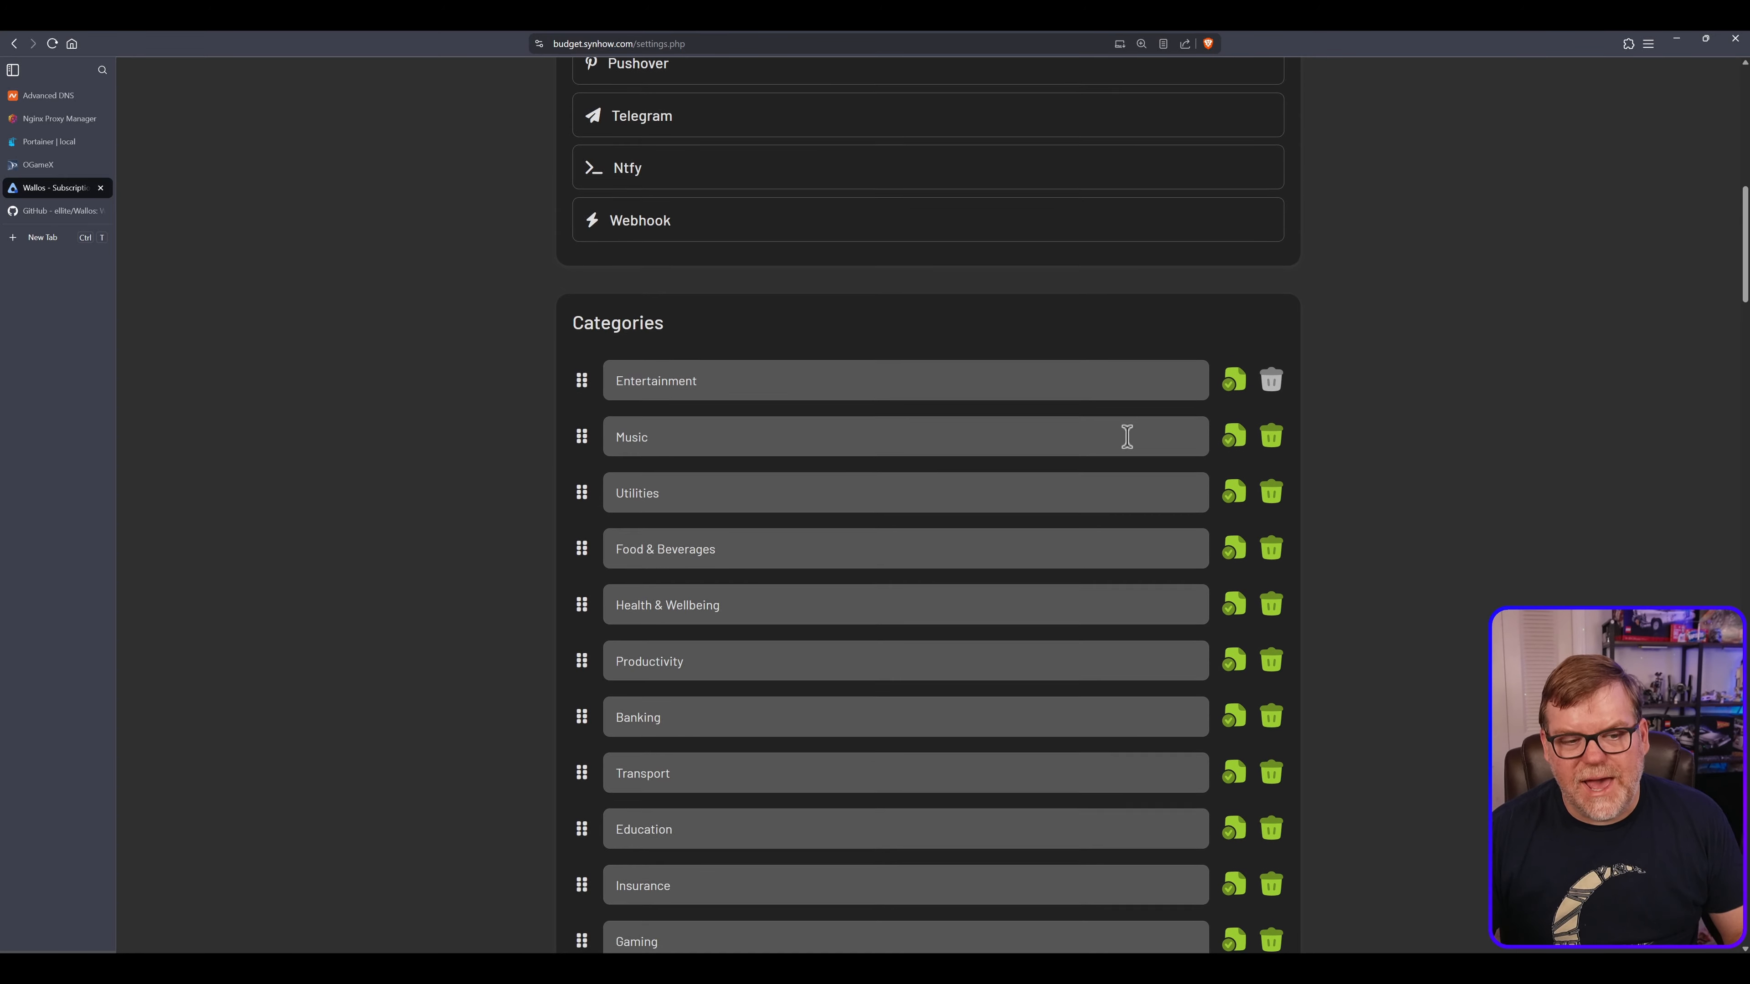
pyautogui.scroll(-4, 1124, 495)
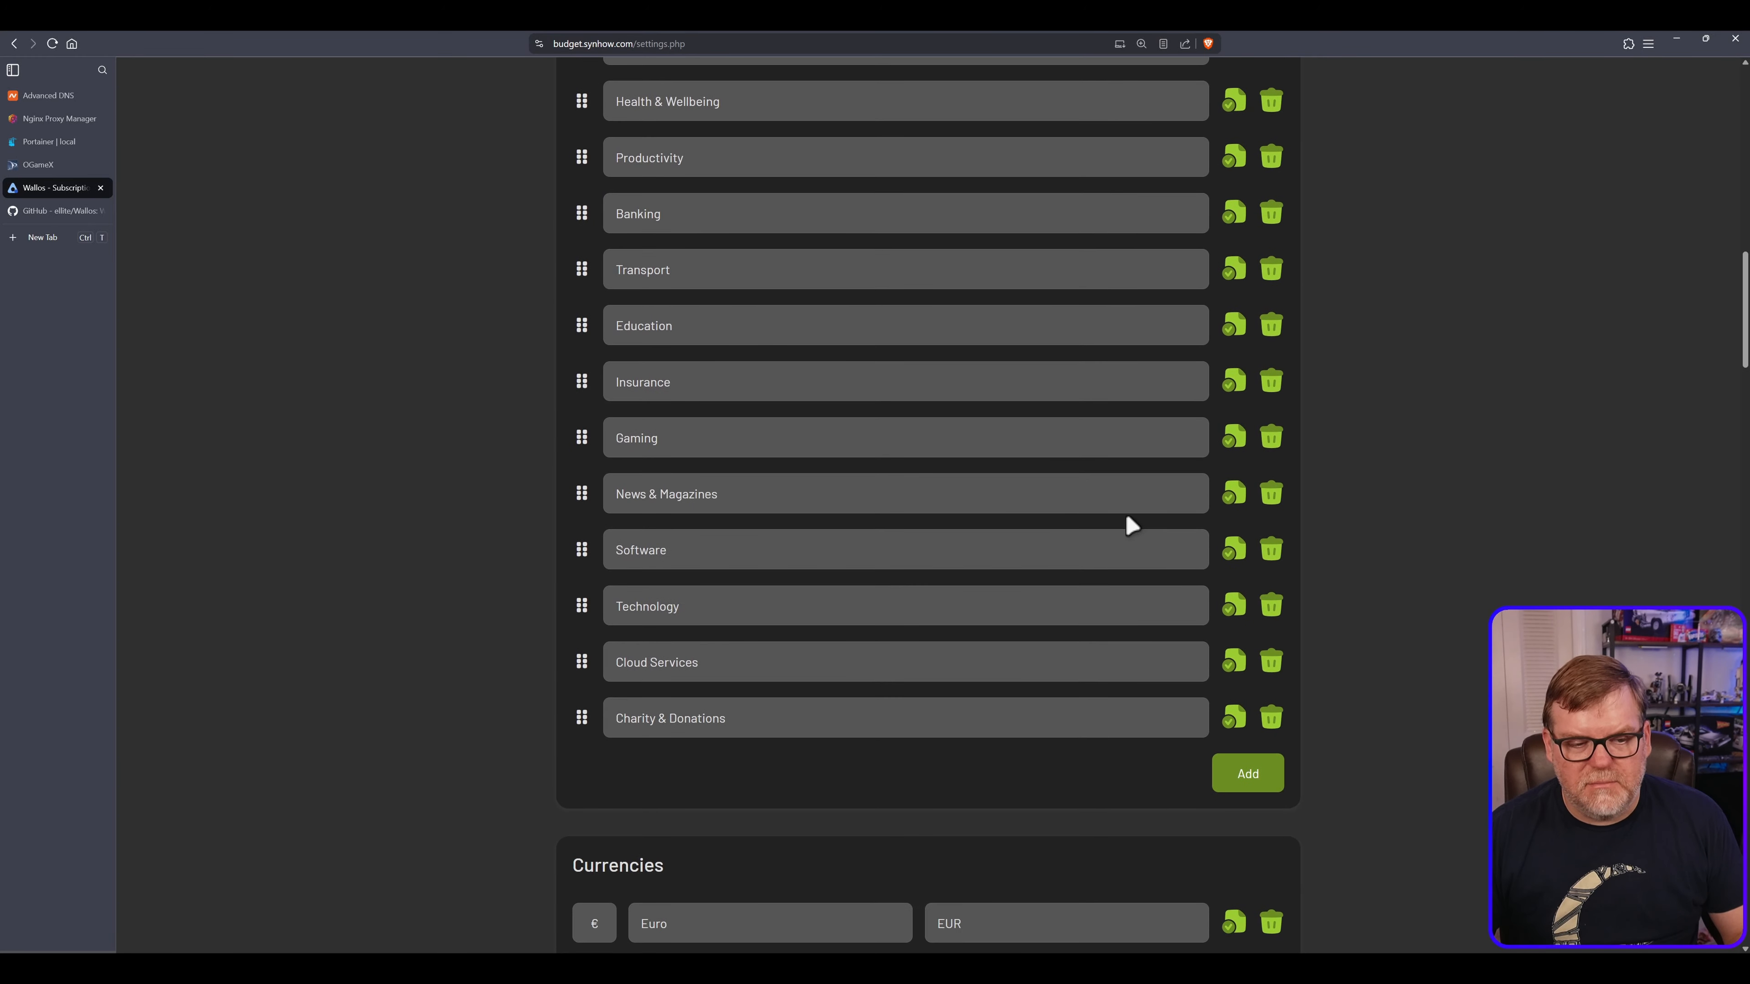
pyautogui.click(1253, 770)
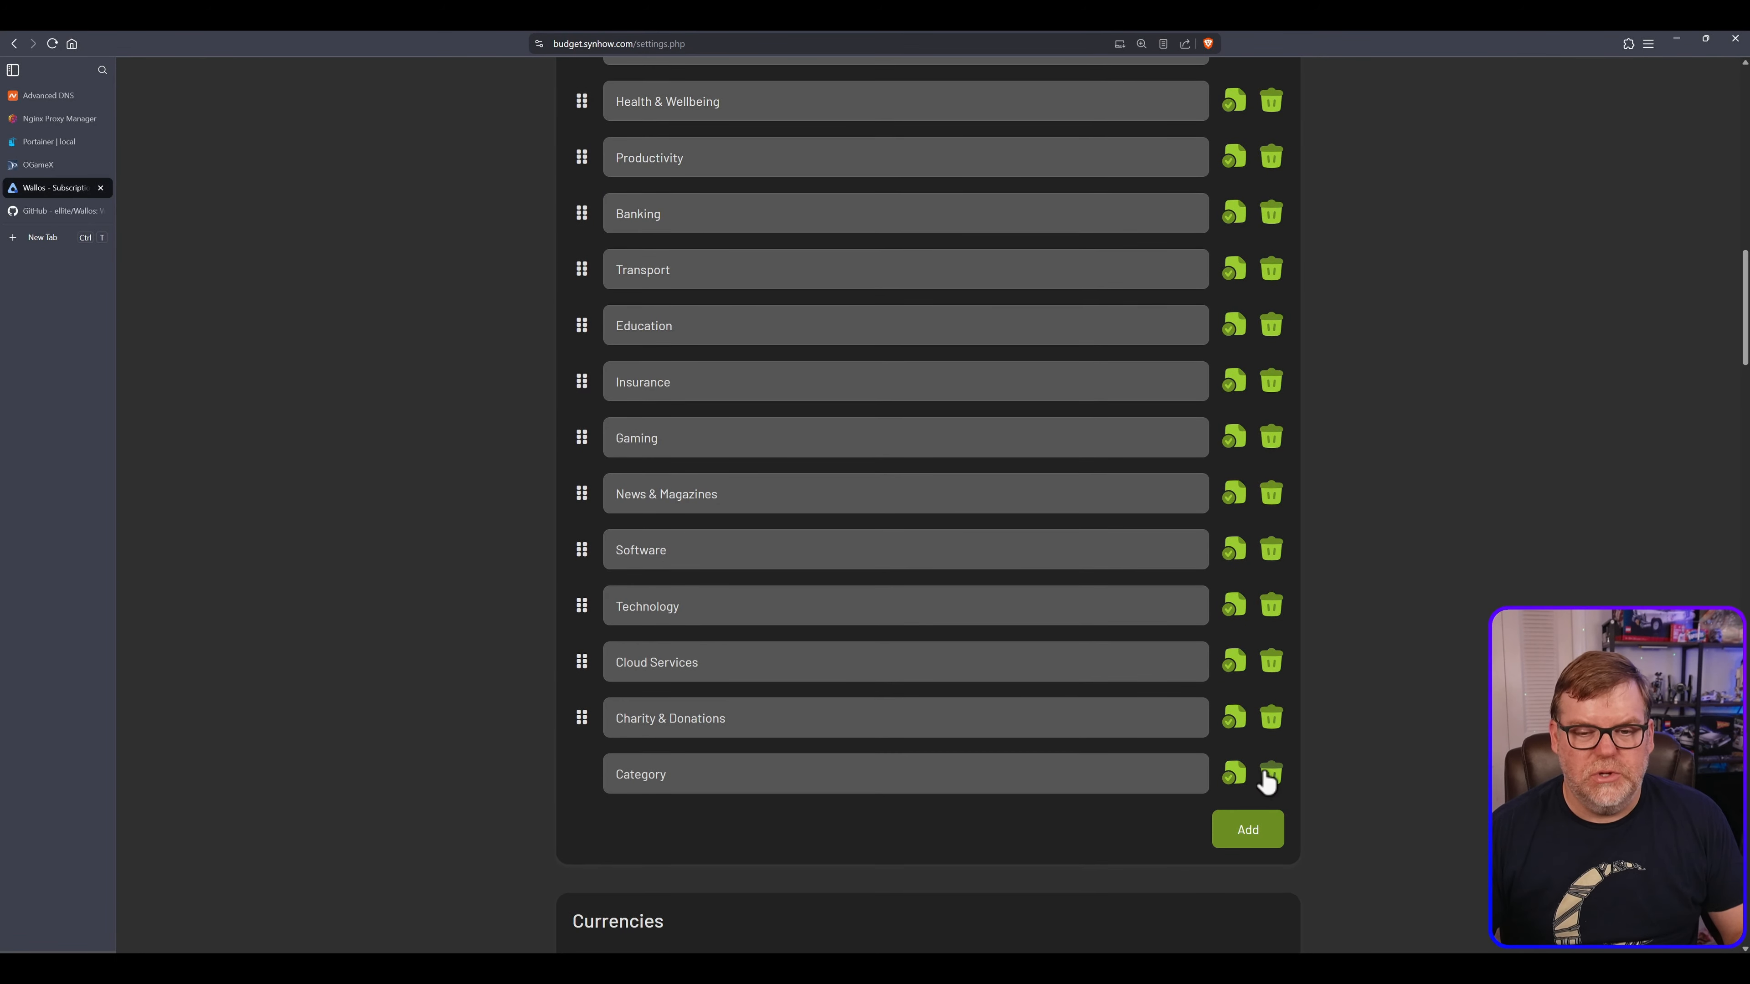
pyautogui.click(1269, 778)
# Examine the currencies list and the Fixer API key settings for exchange rates
pyautogui.scroll(-3, 1226, 565)
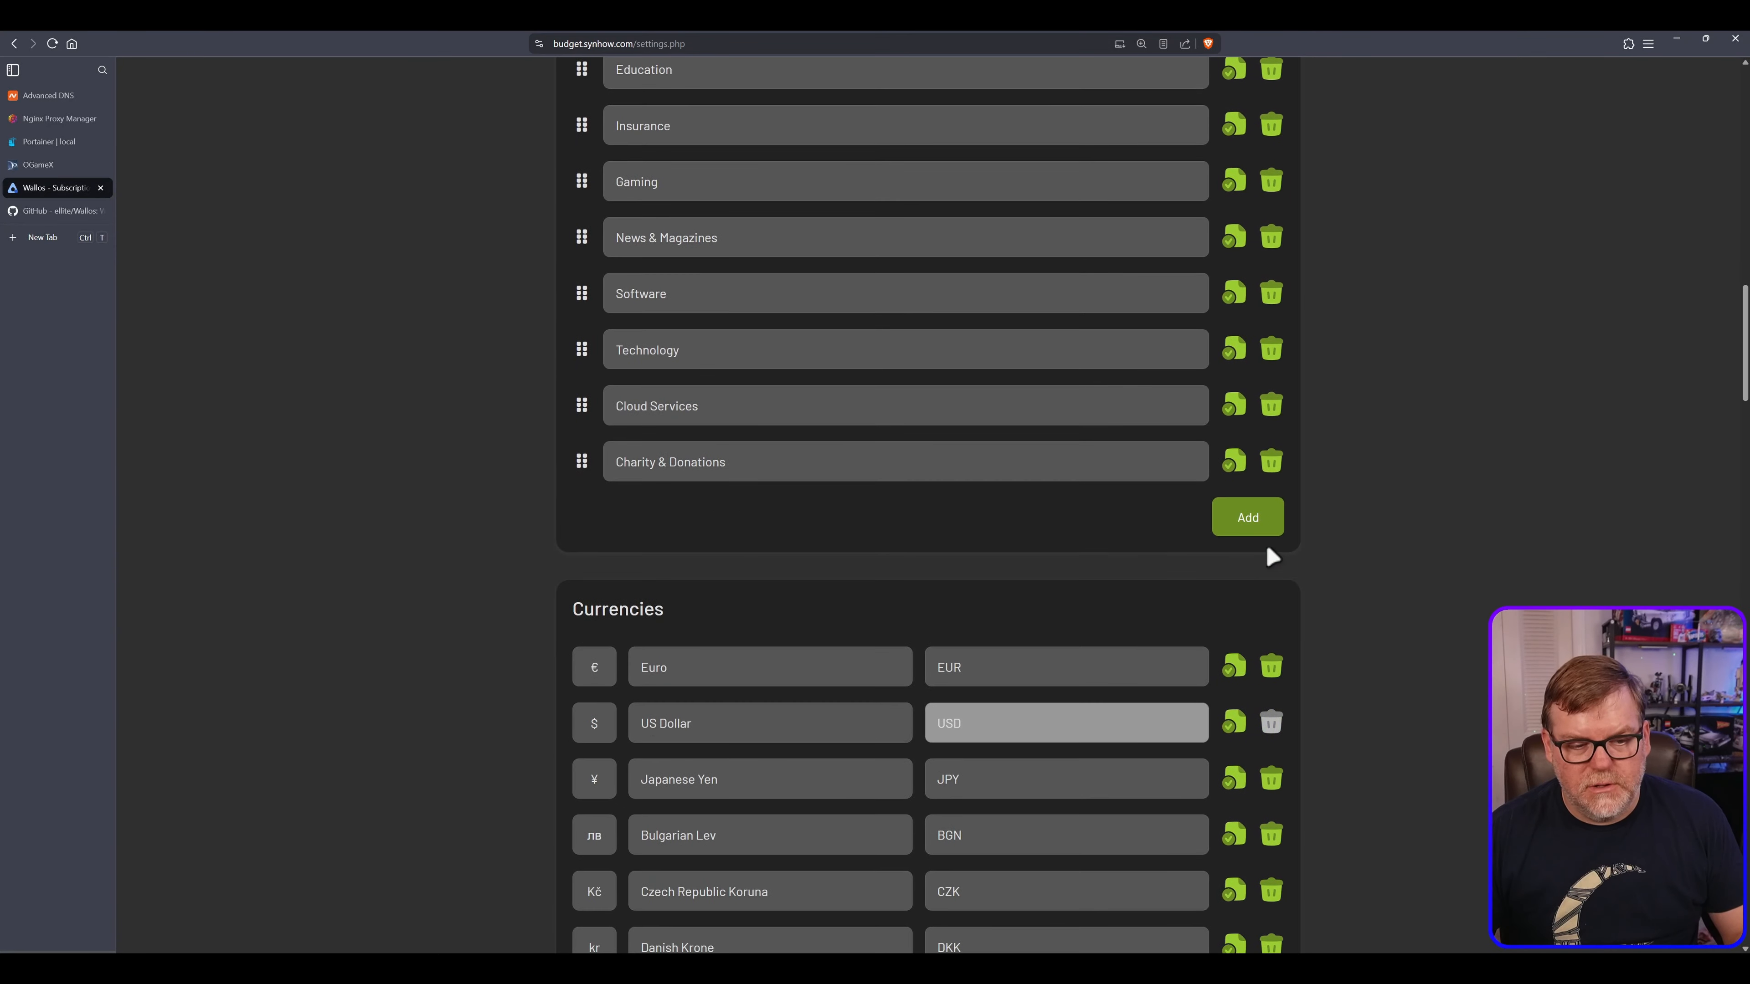
pyautogui.scroll(-3, 1409, 558)
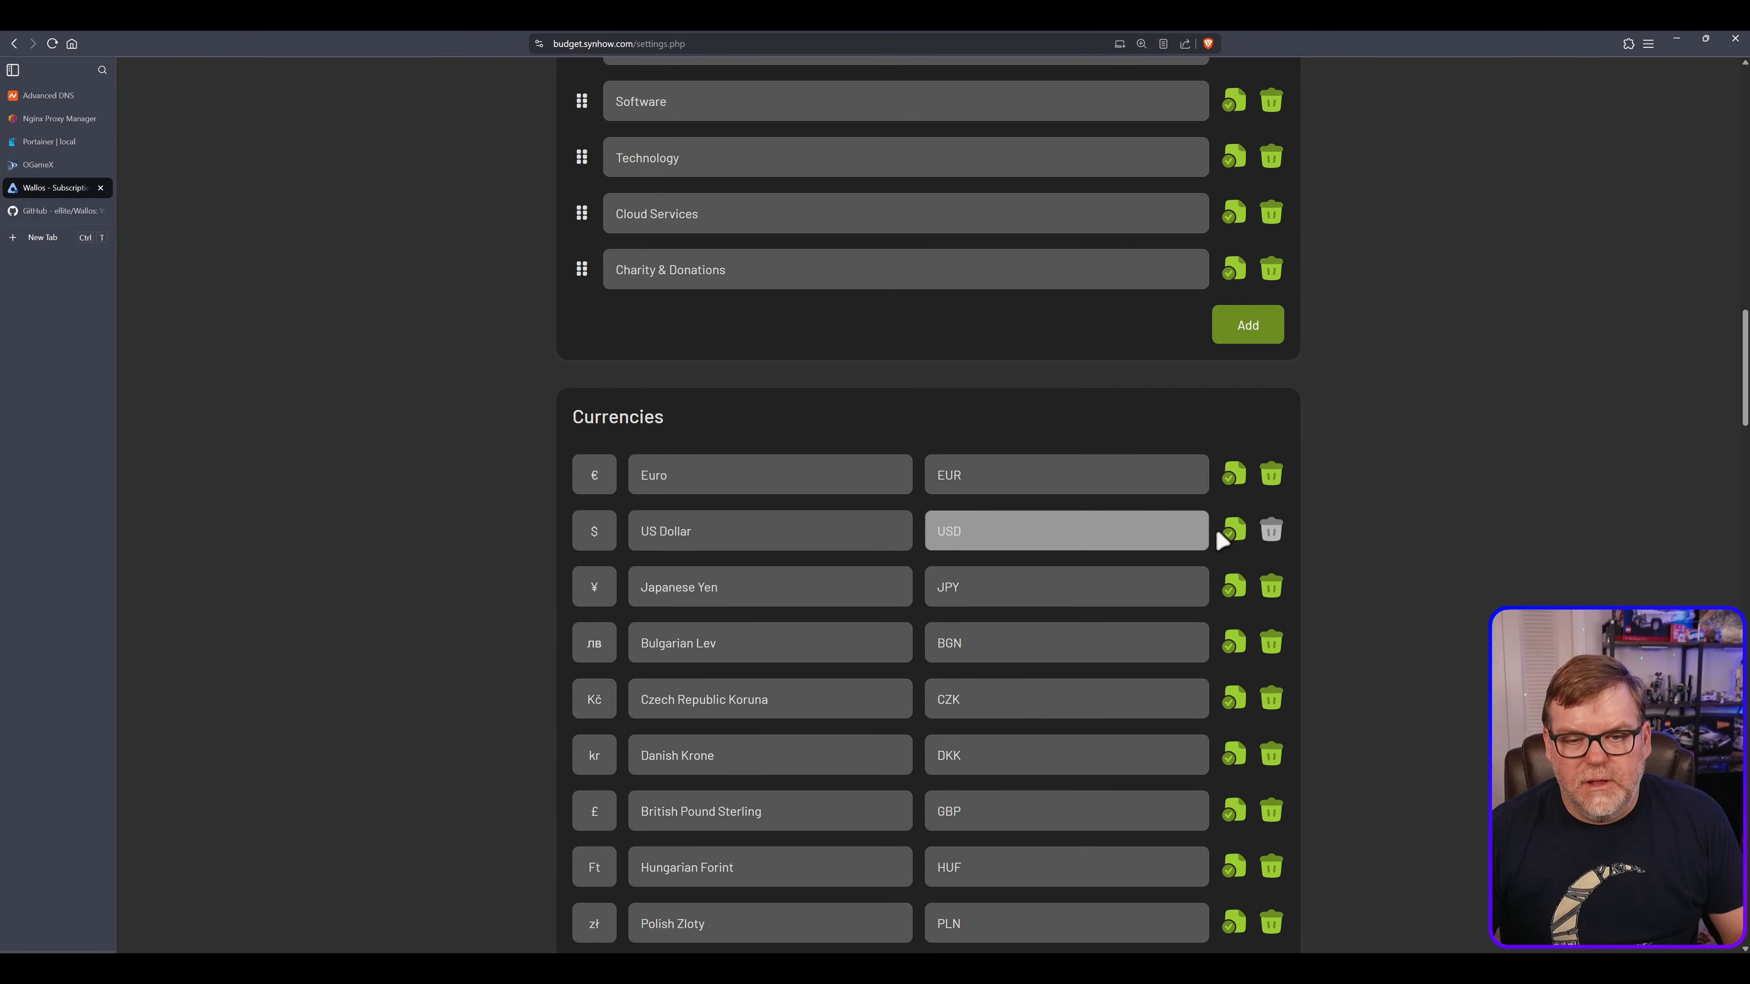
pyautogui.scroll(-2, 1235, 750)
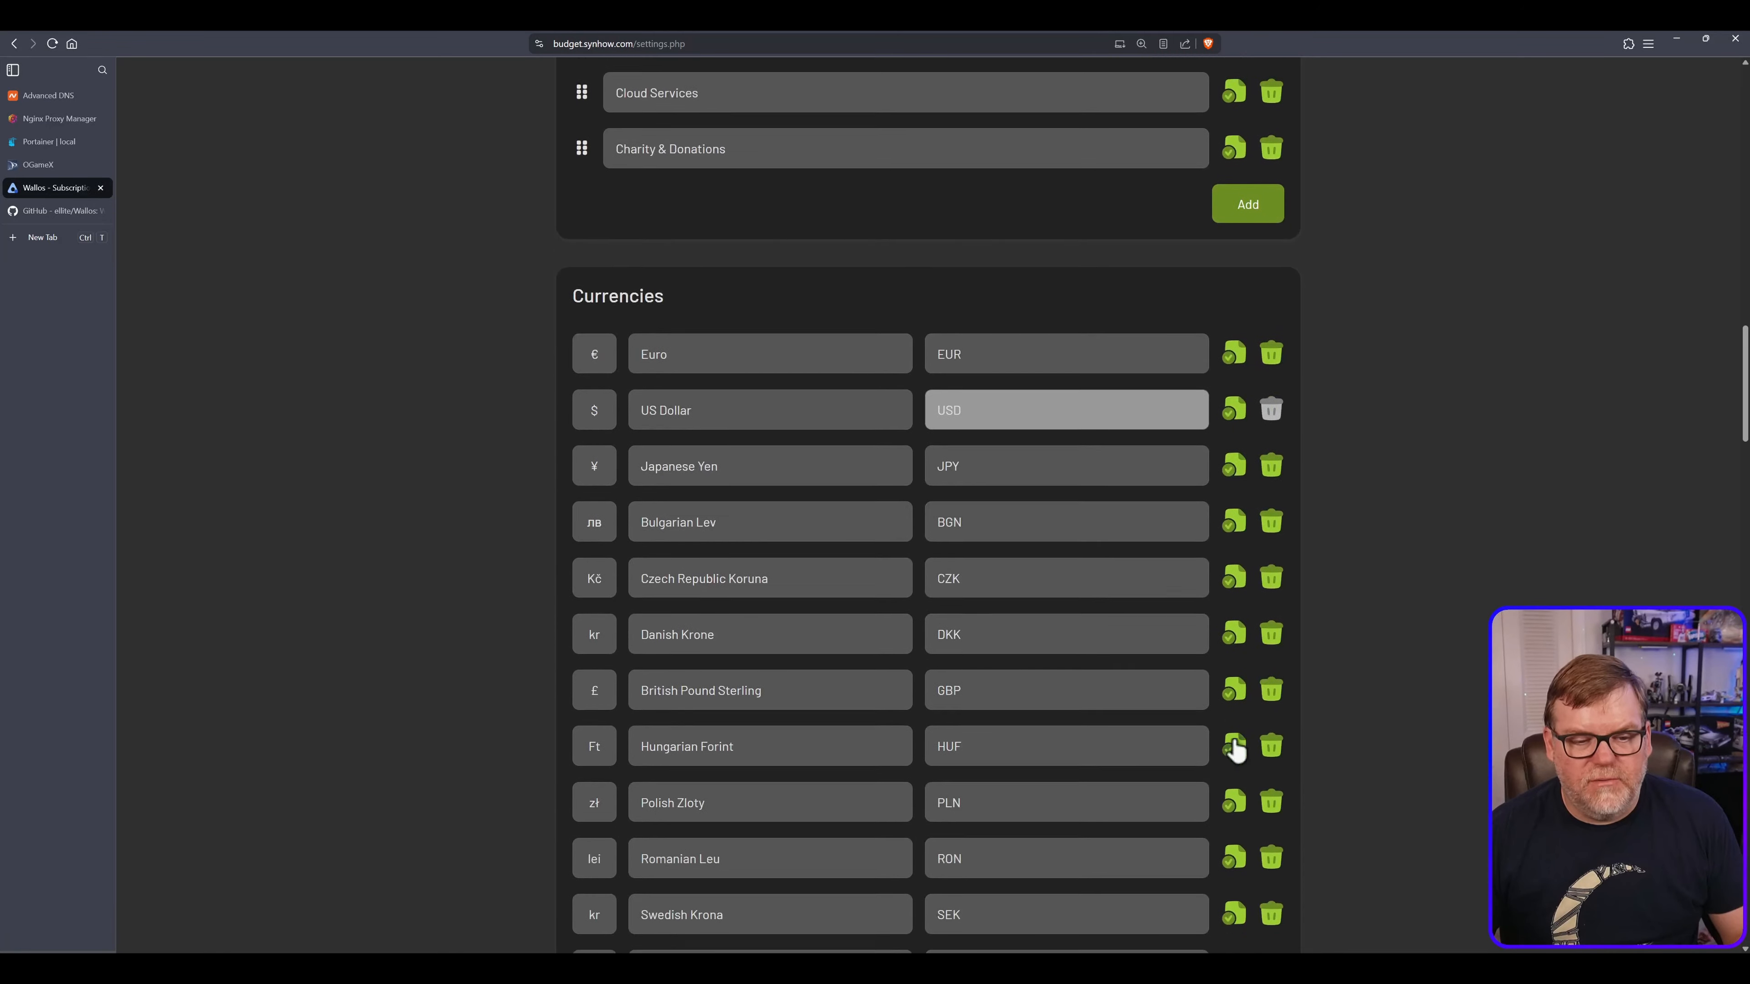
pyautogui.scroll(-1, 1235, 750)
pyautogui.scroll(-11, 1262, 700)
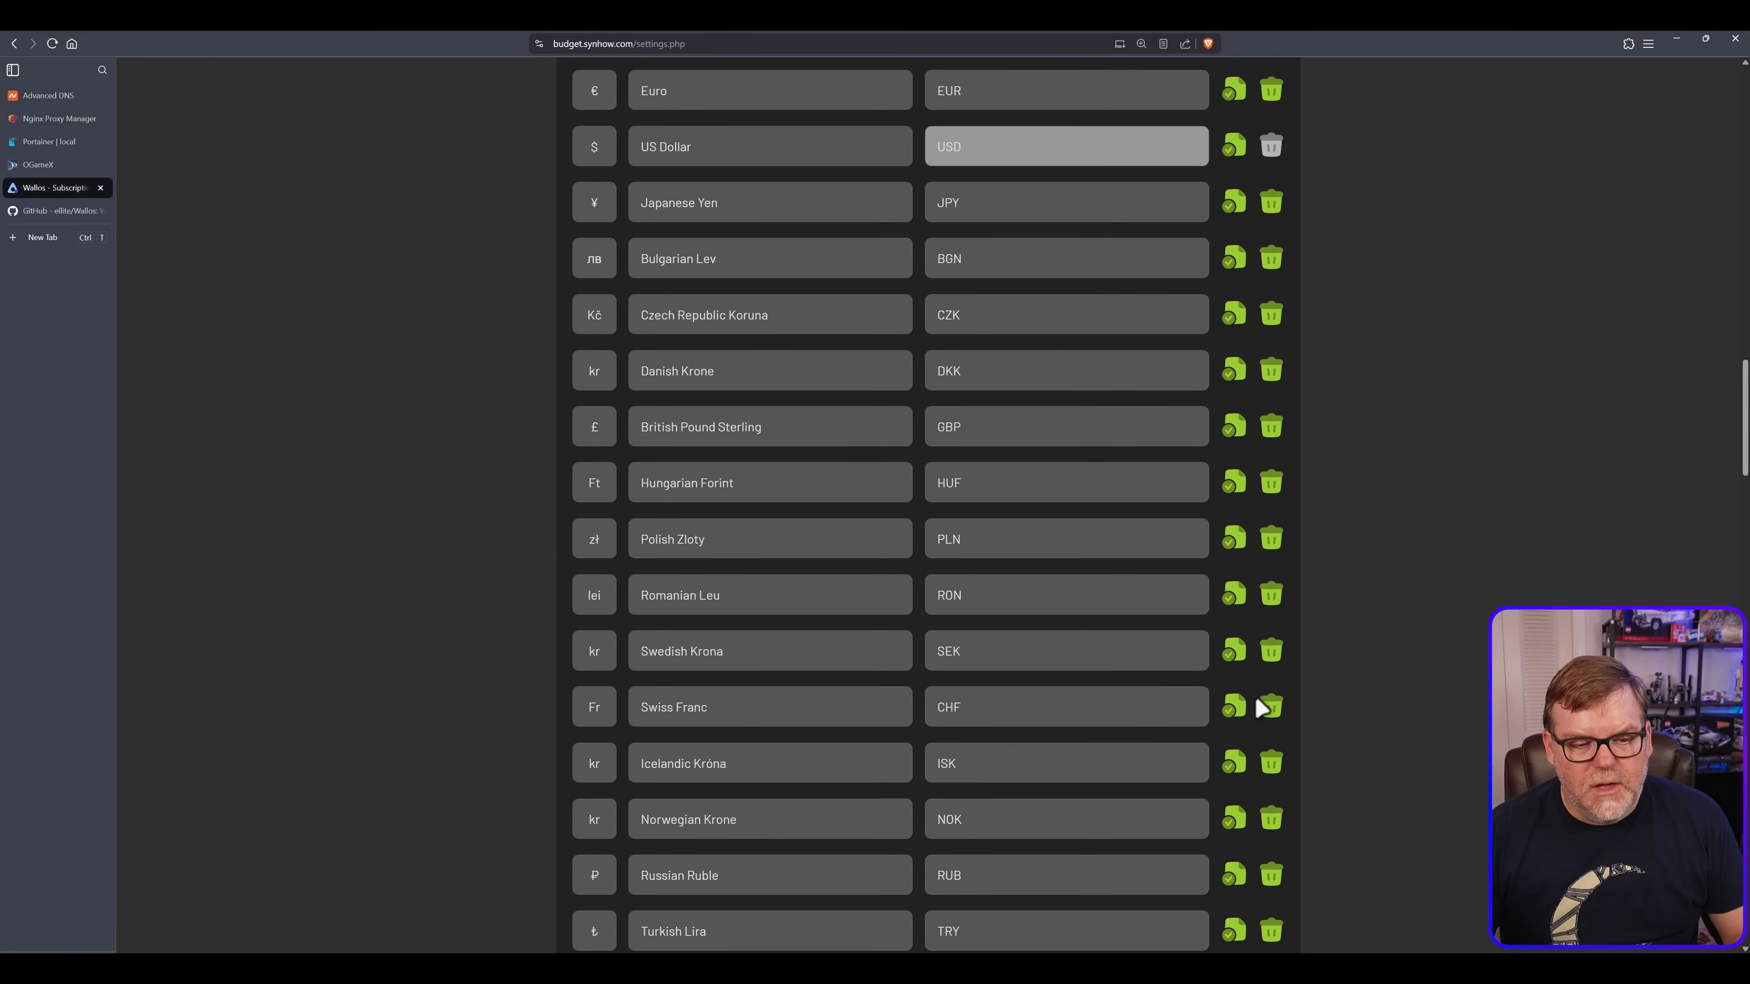
pyautogui.scroll(-14, 1256, 701)
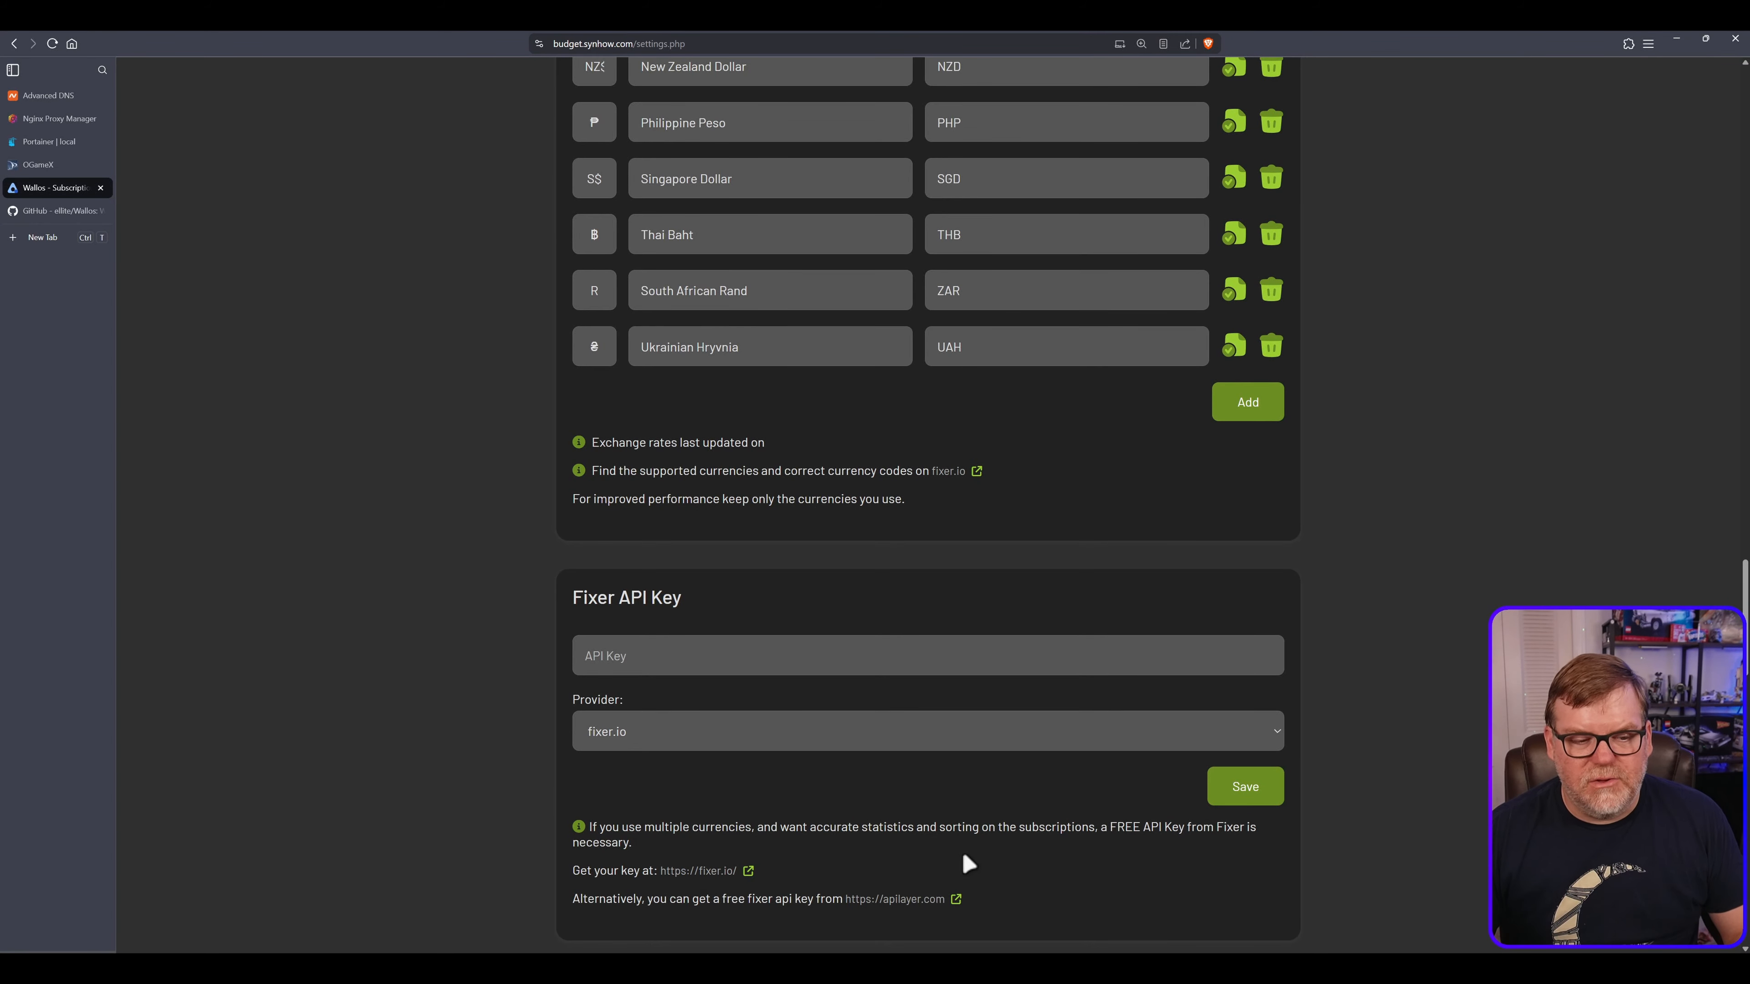
pyautogui.scroll(-1, 678, 869)
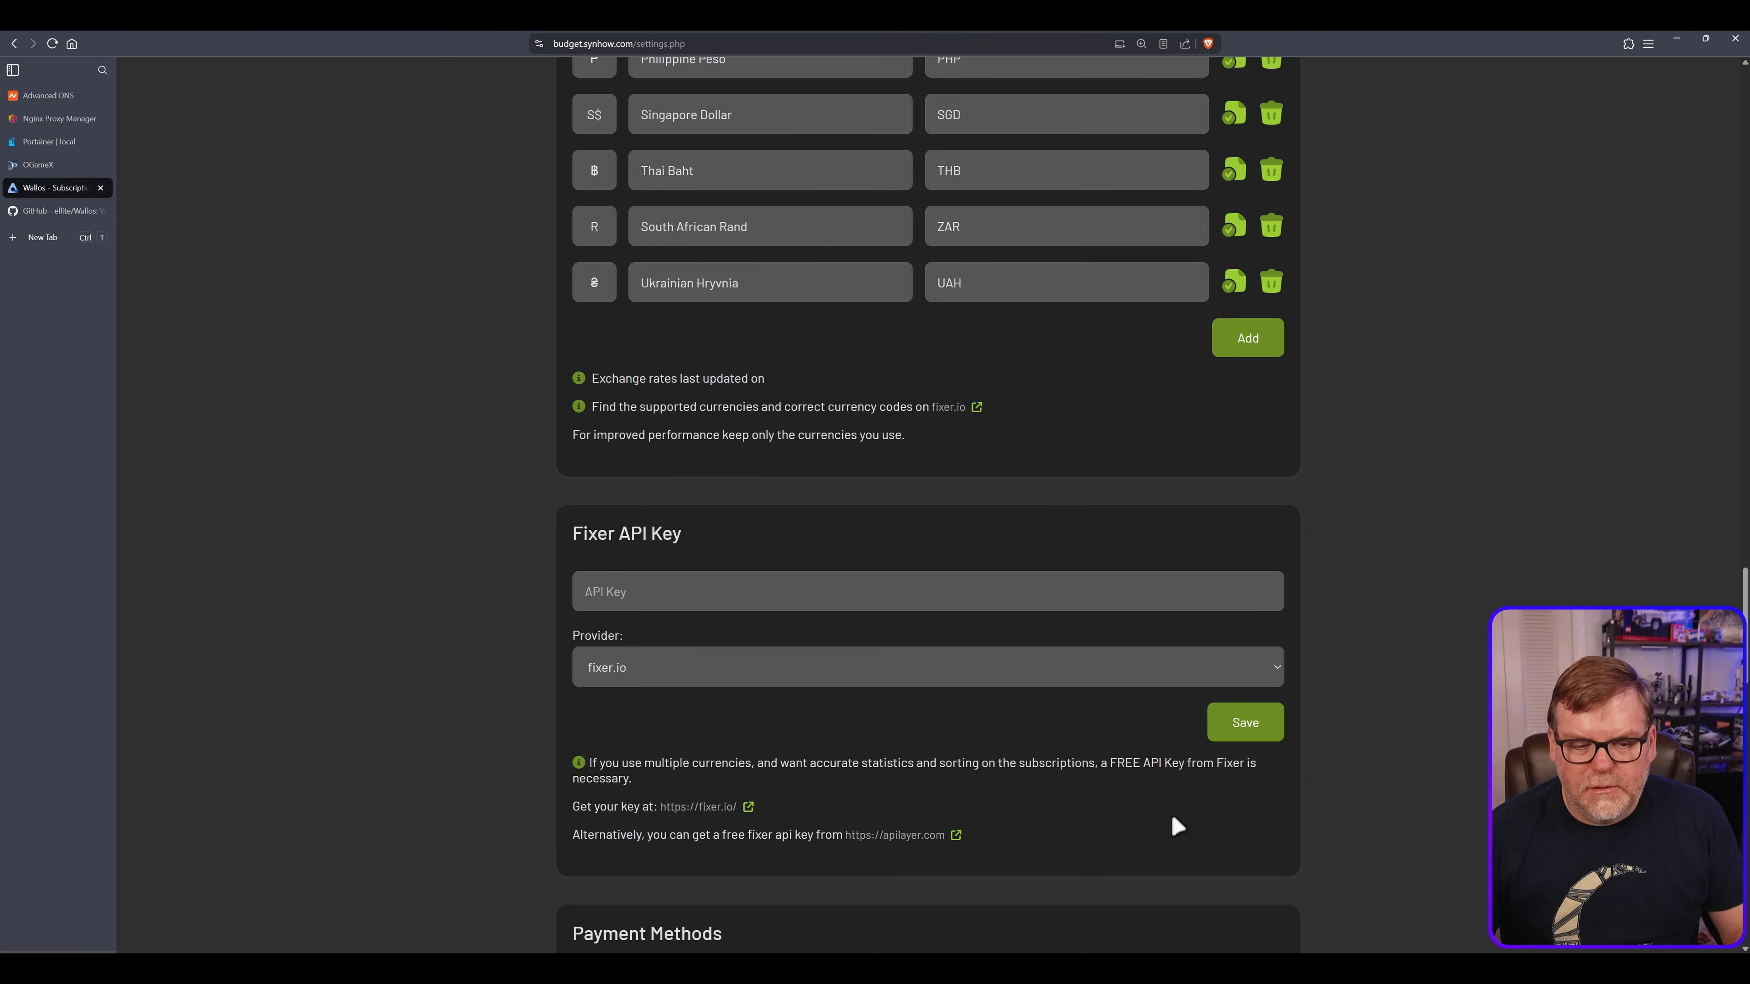
# Remove the WebMoney, VeriFone and Venmo payment methods
pyautogui.scroll(-3, 1164, 813)
pyautogui.scroll(-3, 1240, 813)
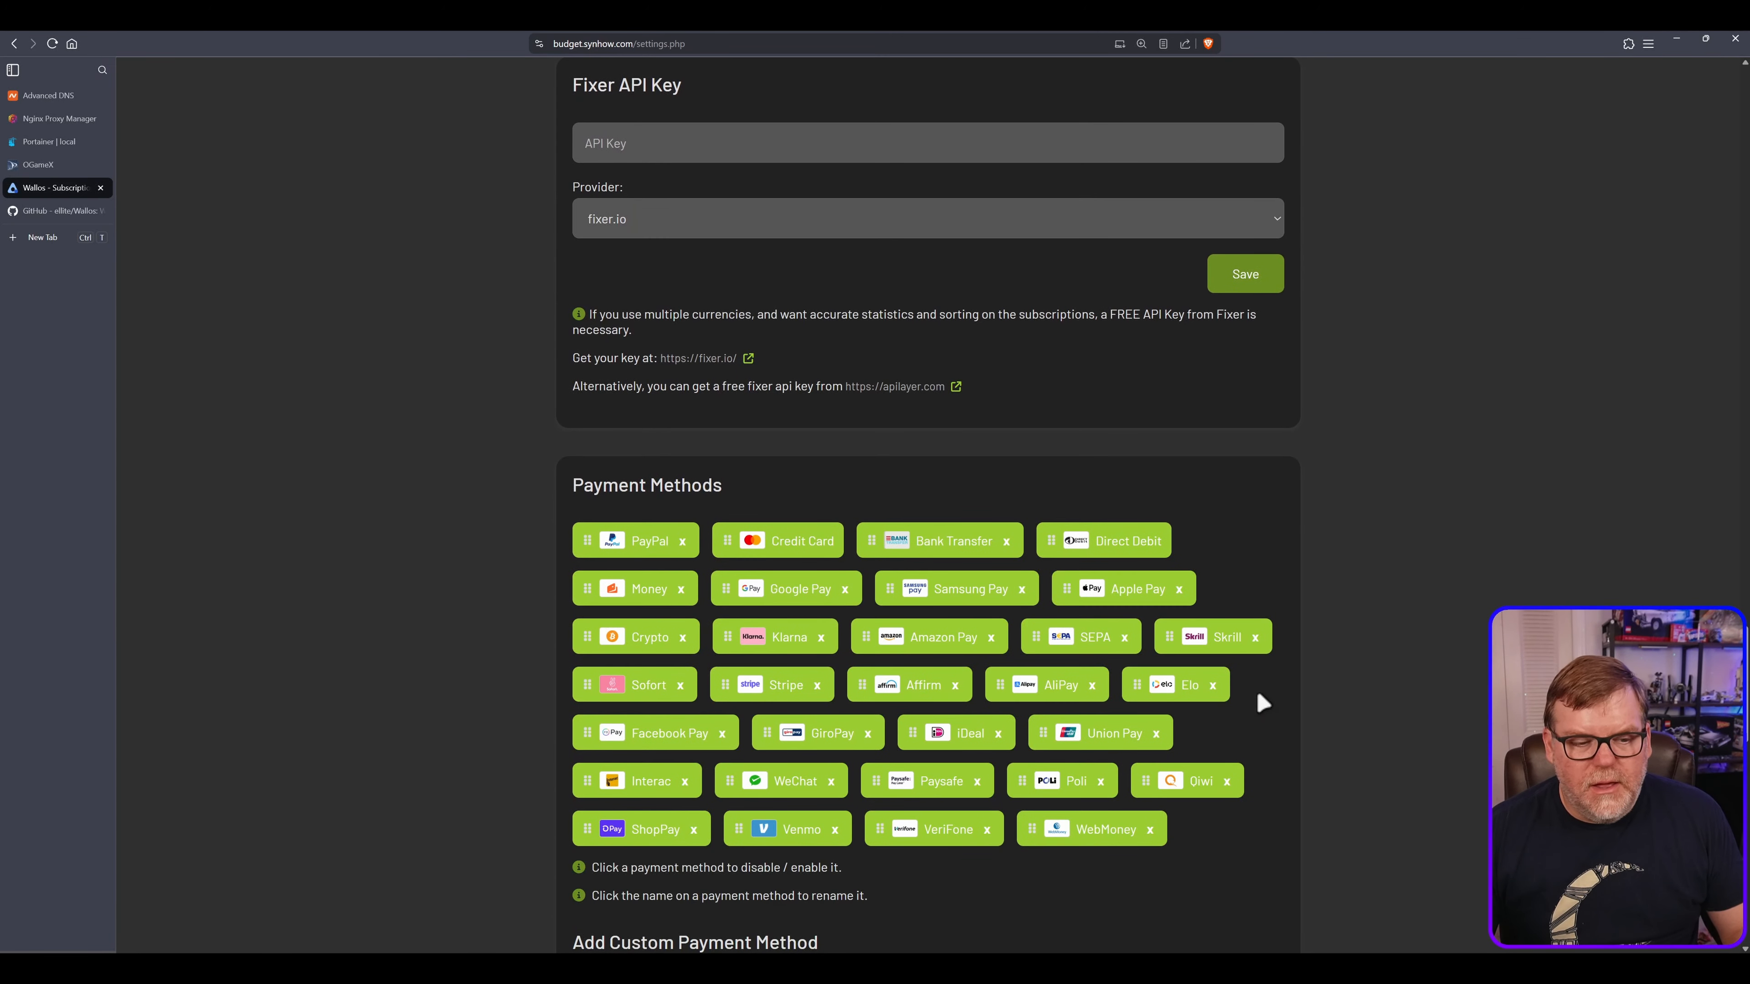
pyautogui.scroll(-2, 1261, 707)
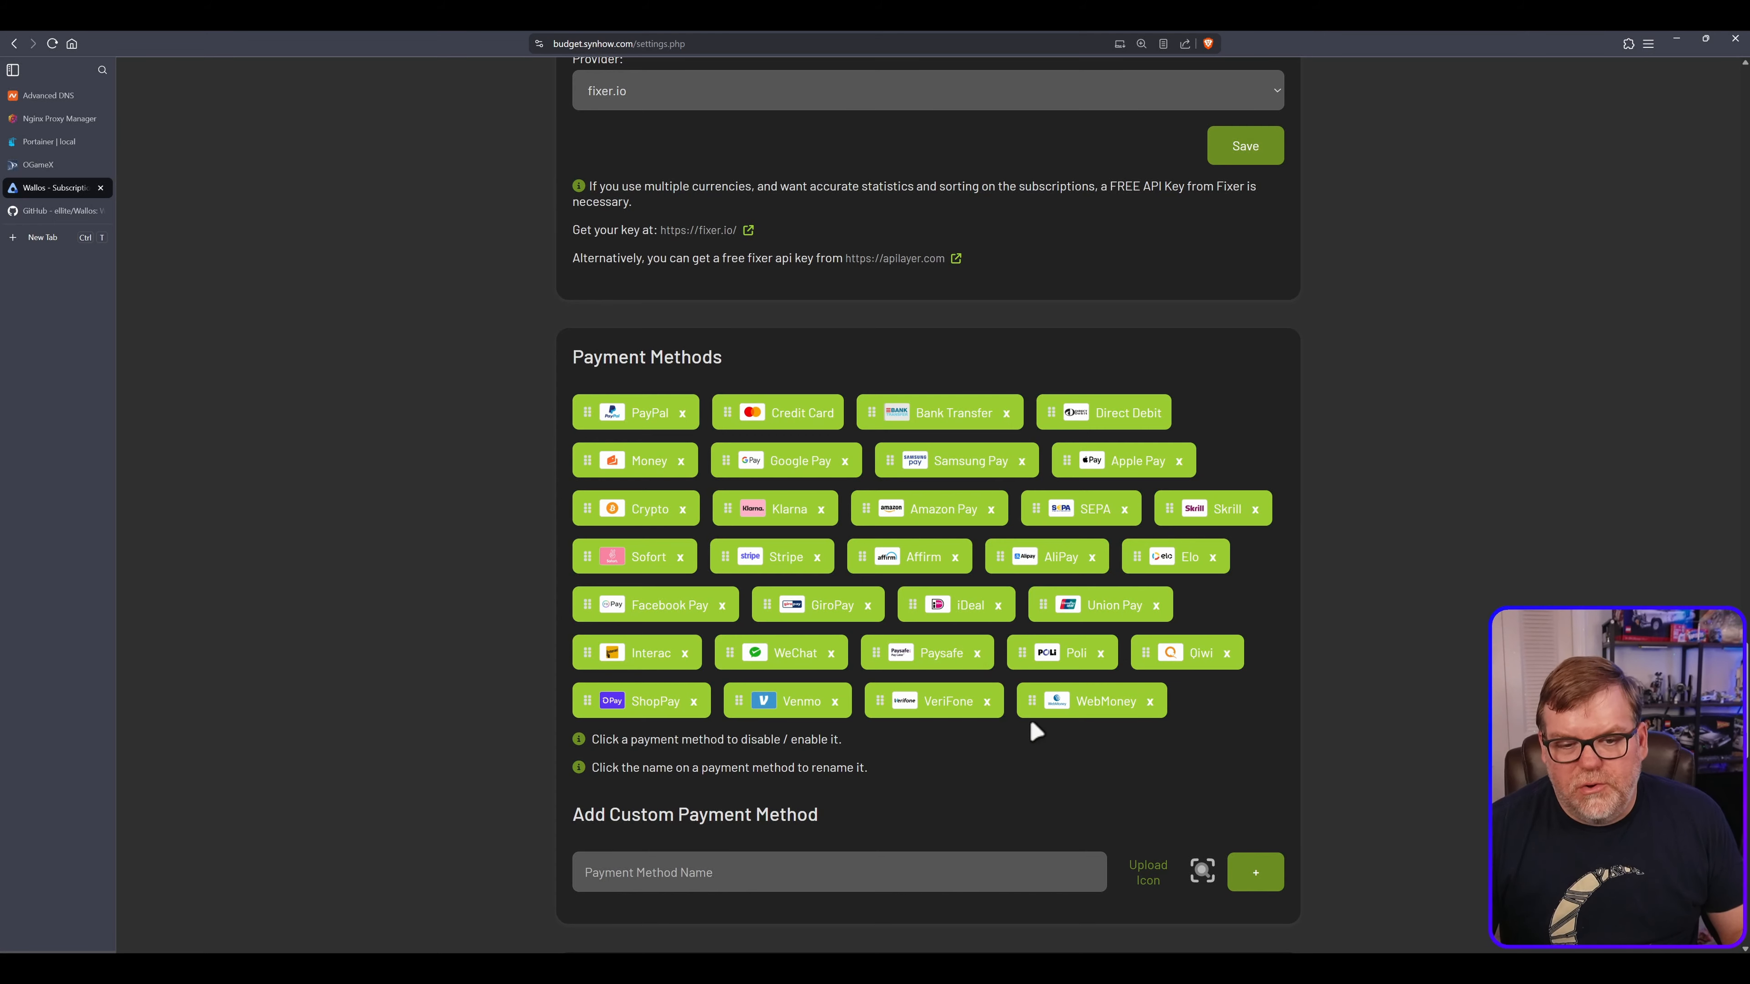
pyautogui.click(1148, 701)
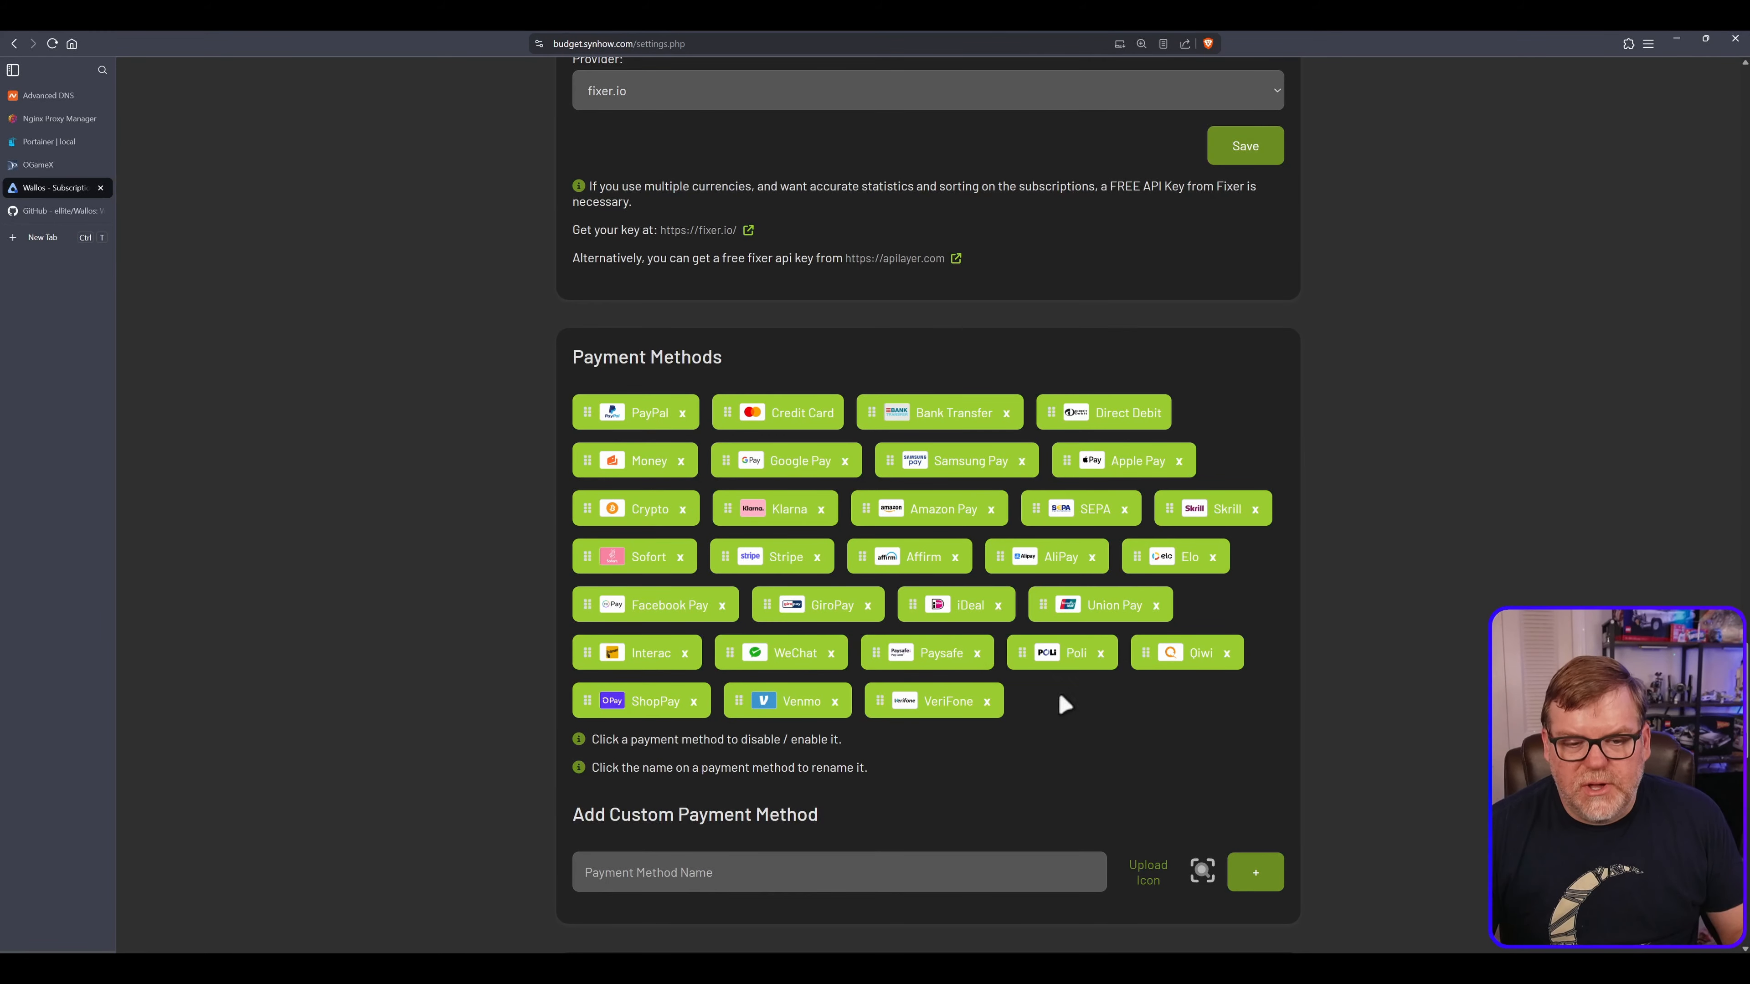
pyautogui.click(987, 702)
pyautogui.click(835, 702)
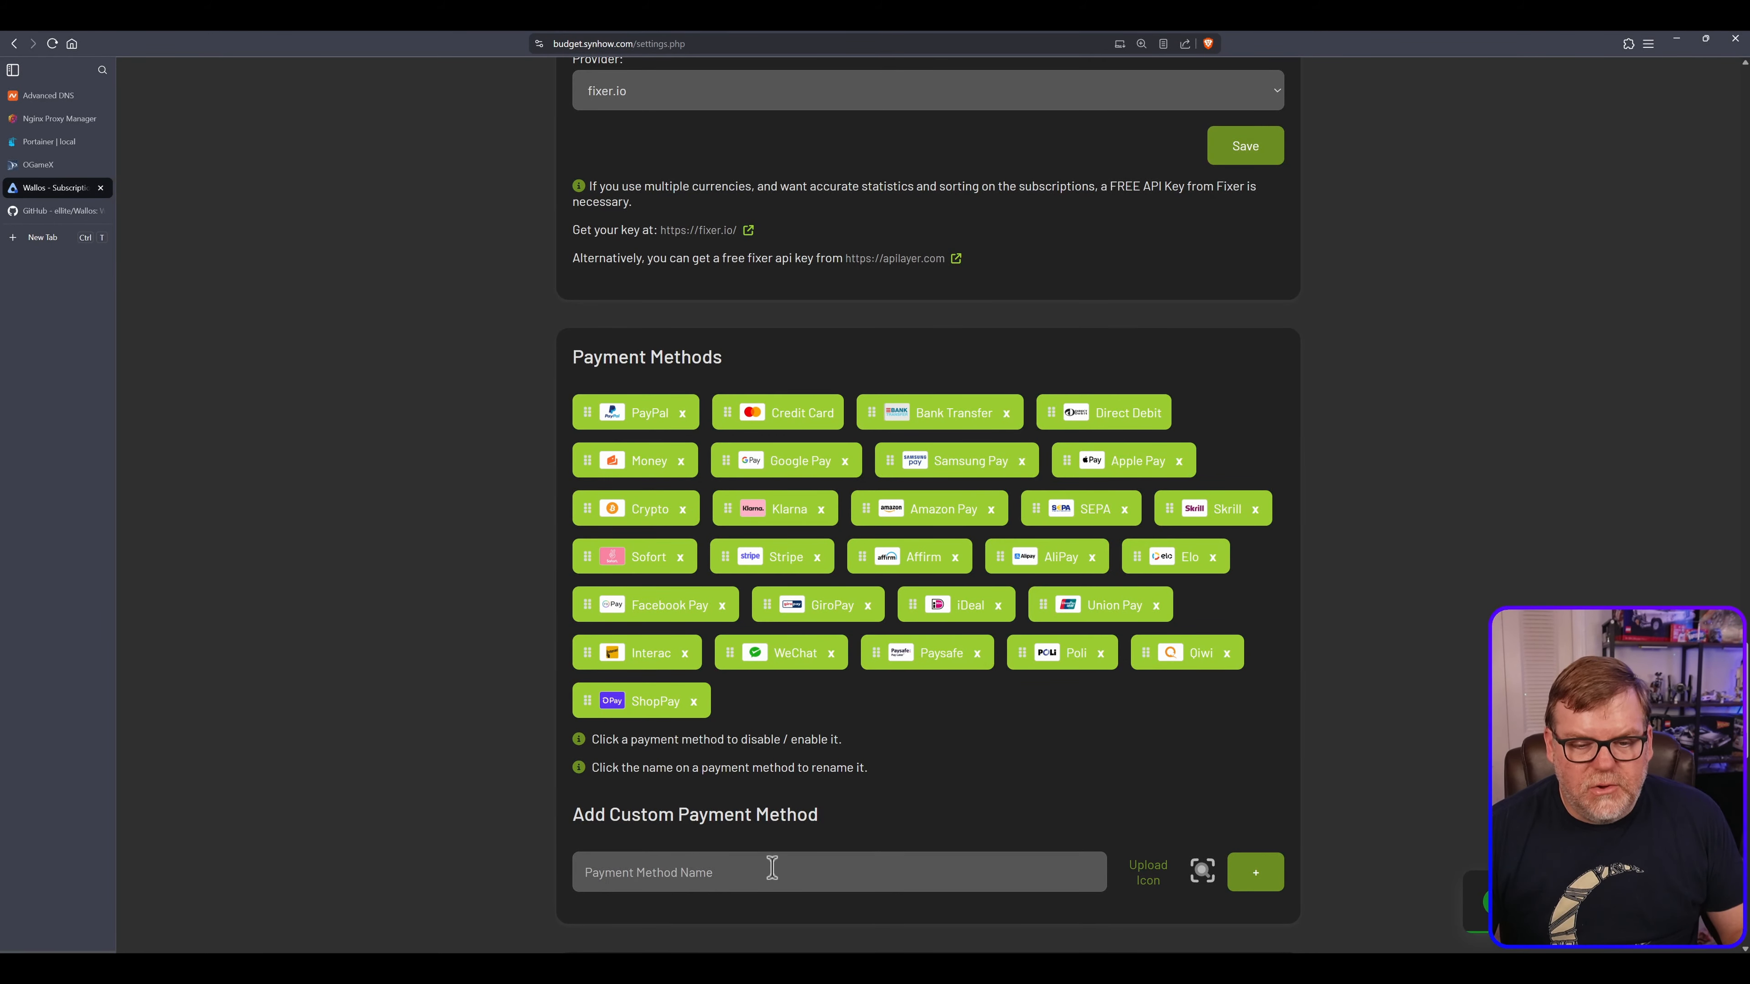
# Add a custom payment method named VISA with the plain blue-on-white Visa logo, and disable it
pyautogui.scroll(-2, 761, 870)
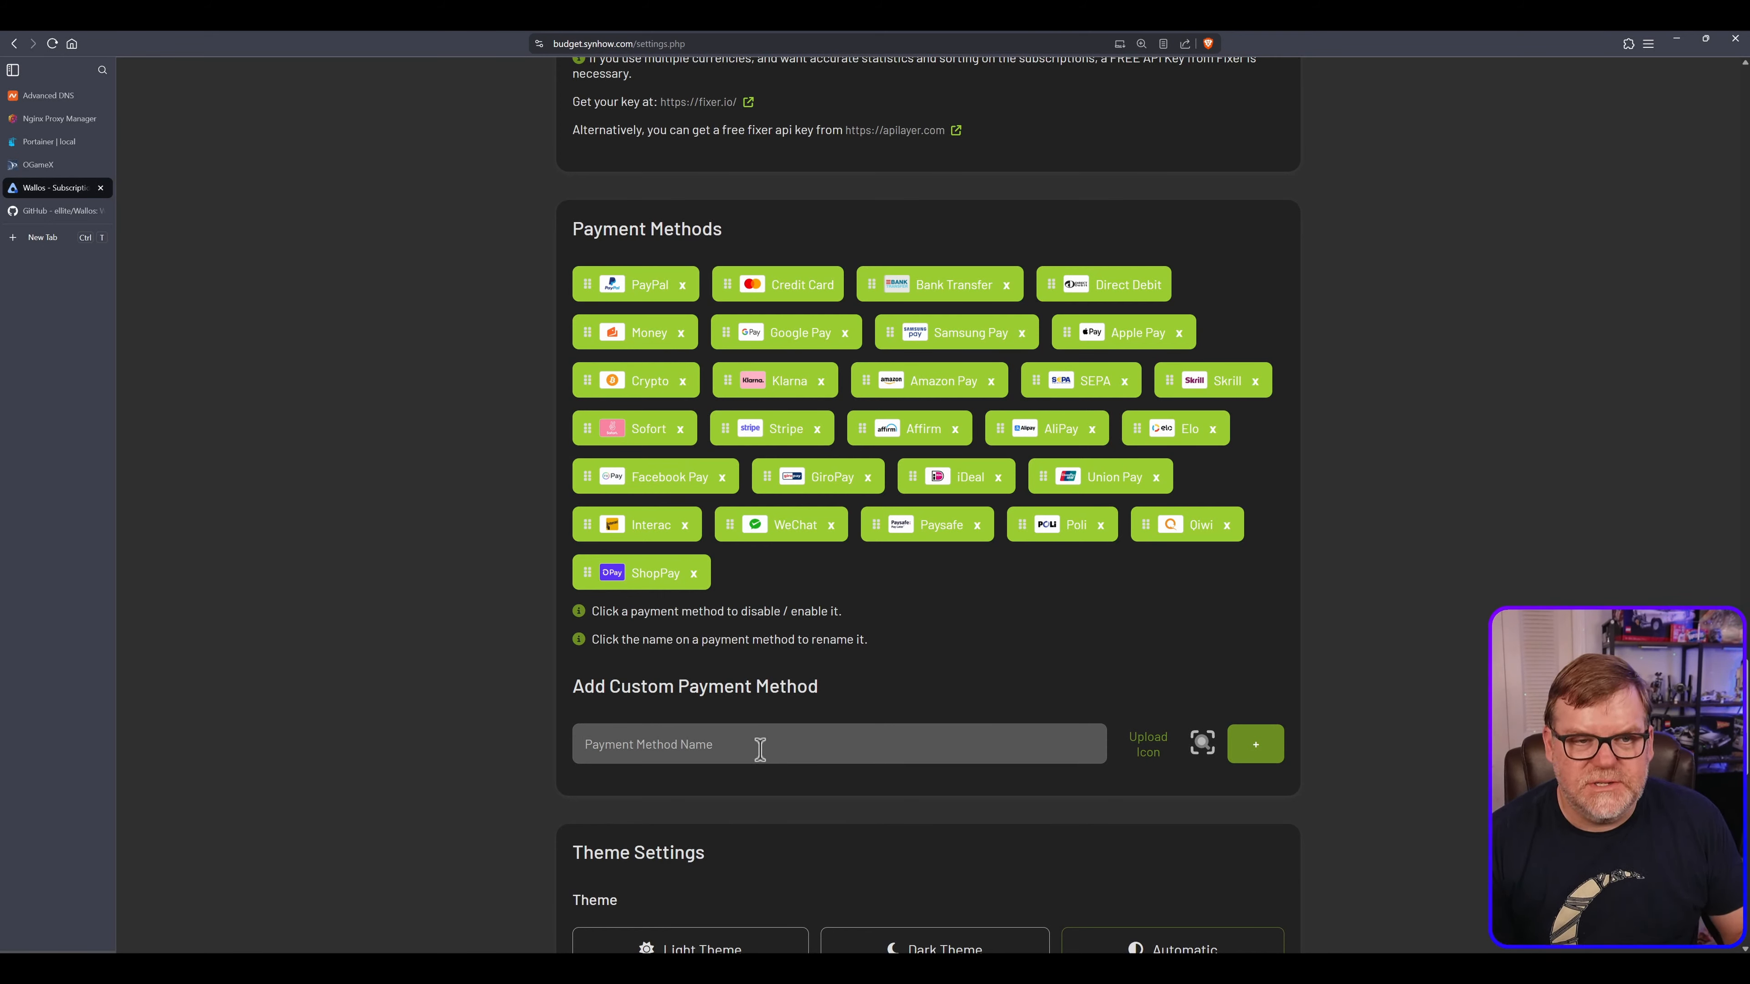
pyautogui.write('VISA')
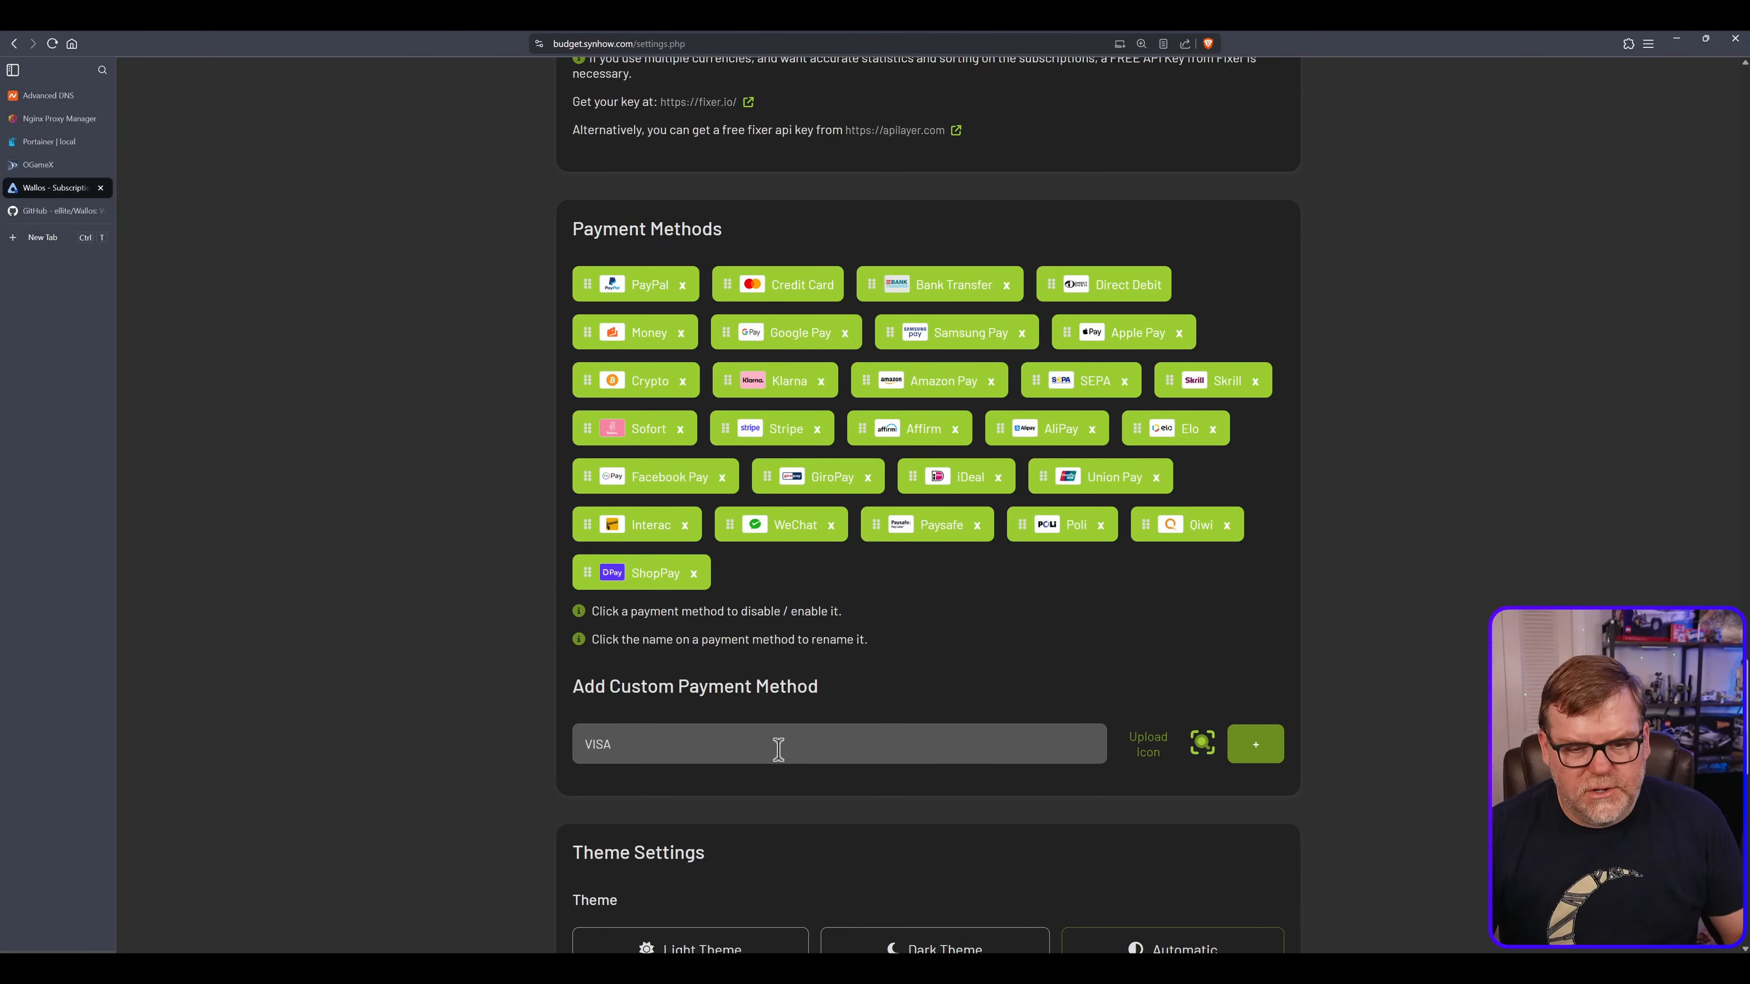
pyautogui.click(1202, 743)
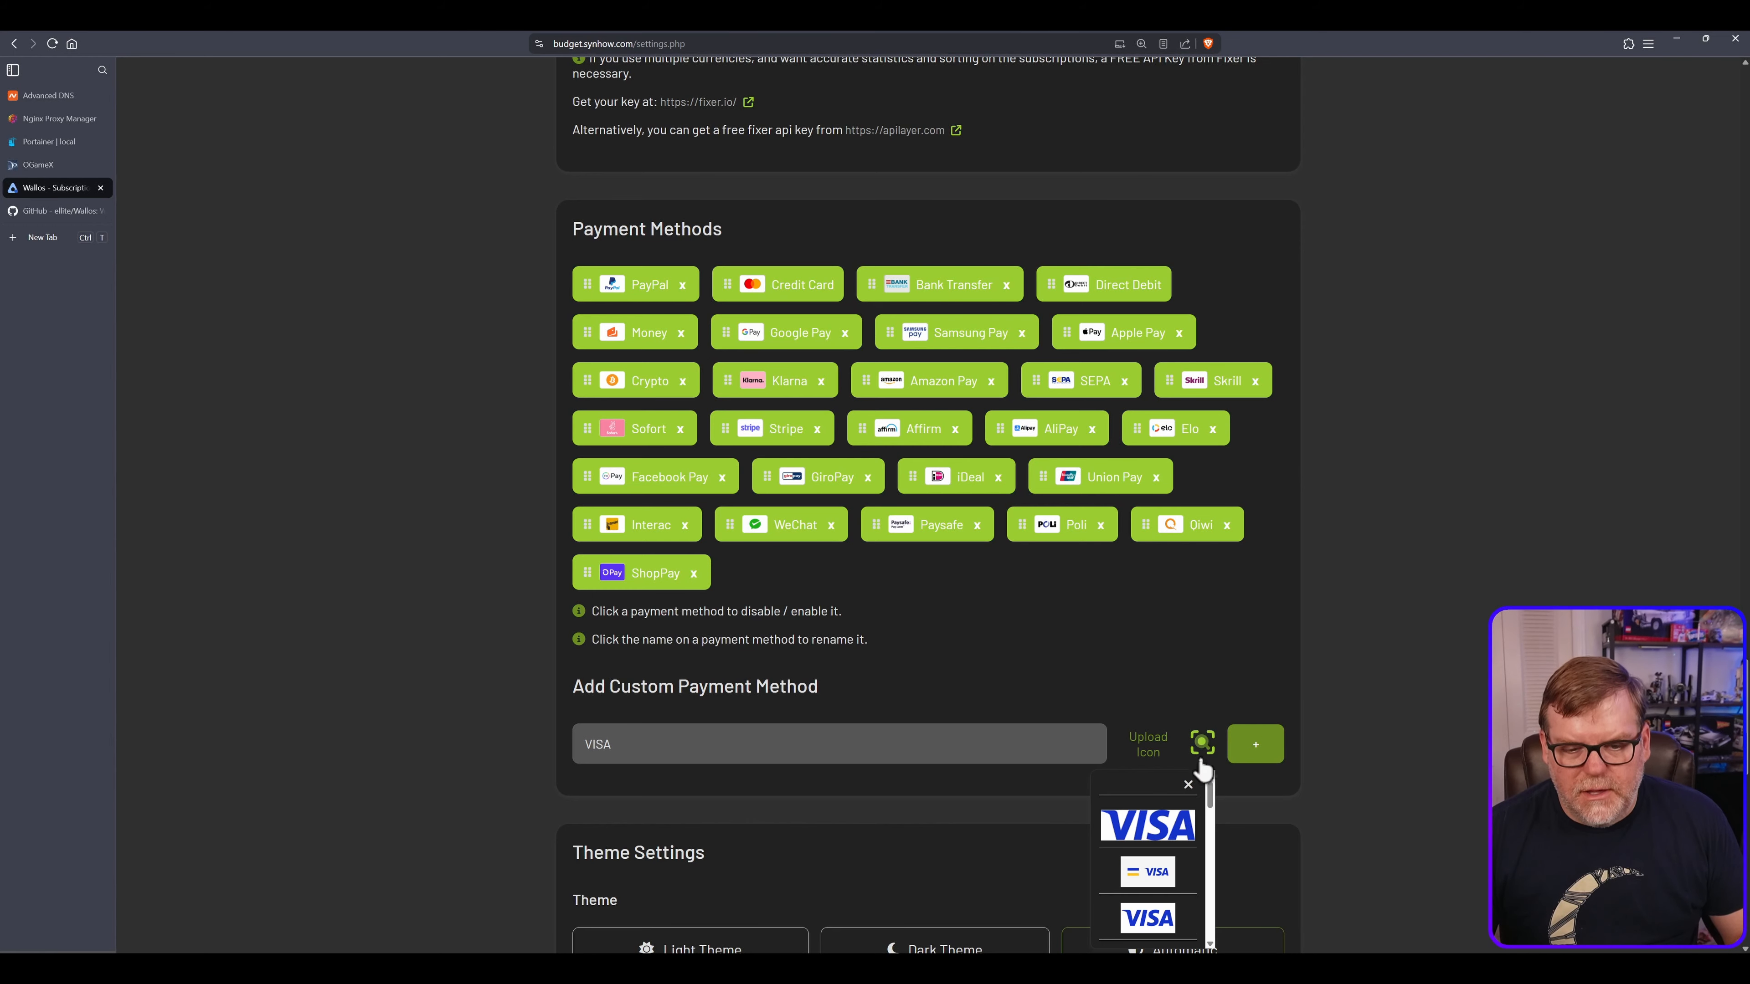
pyautogui.click(1145, 915)
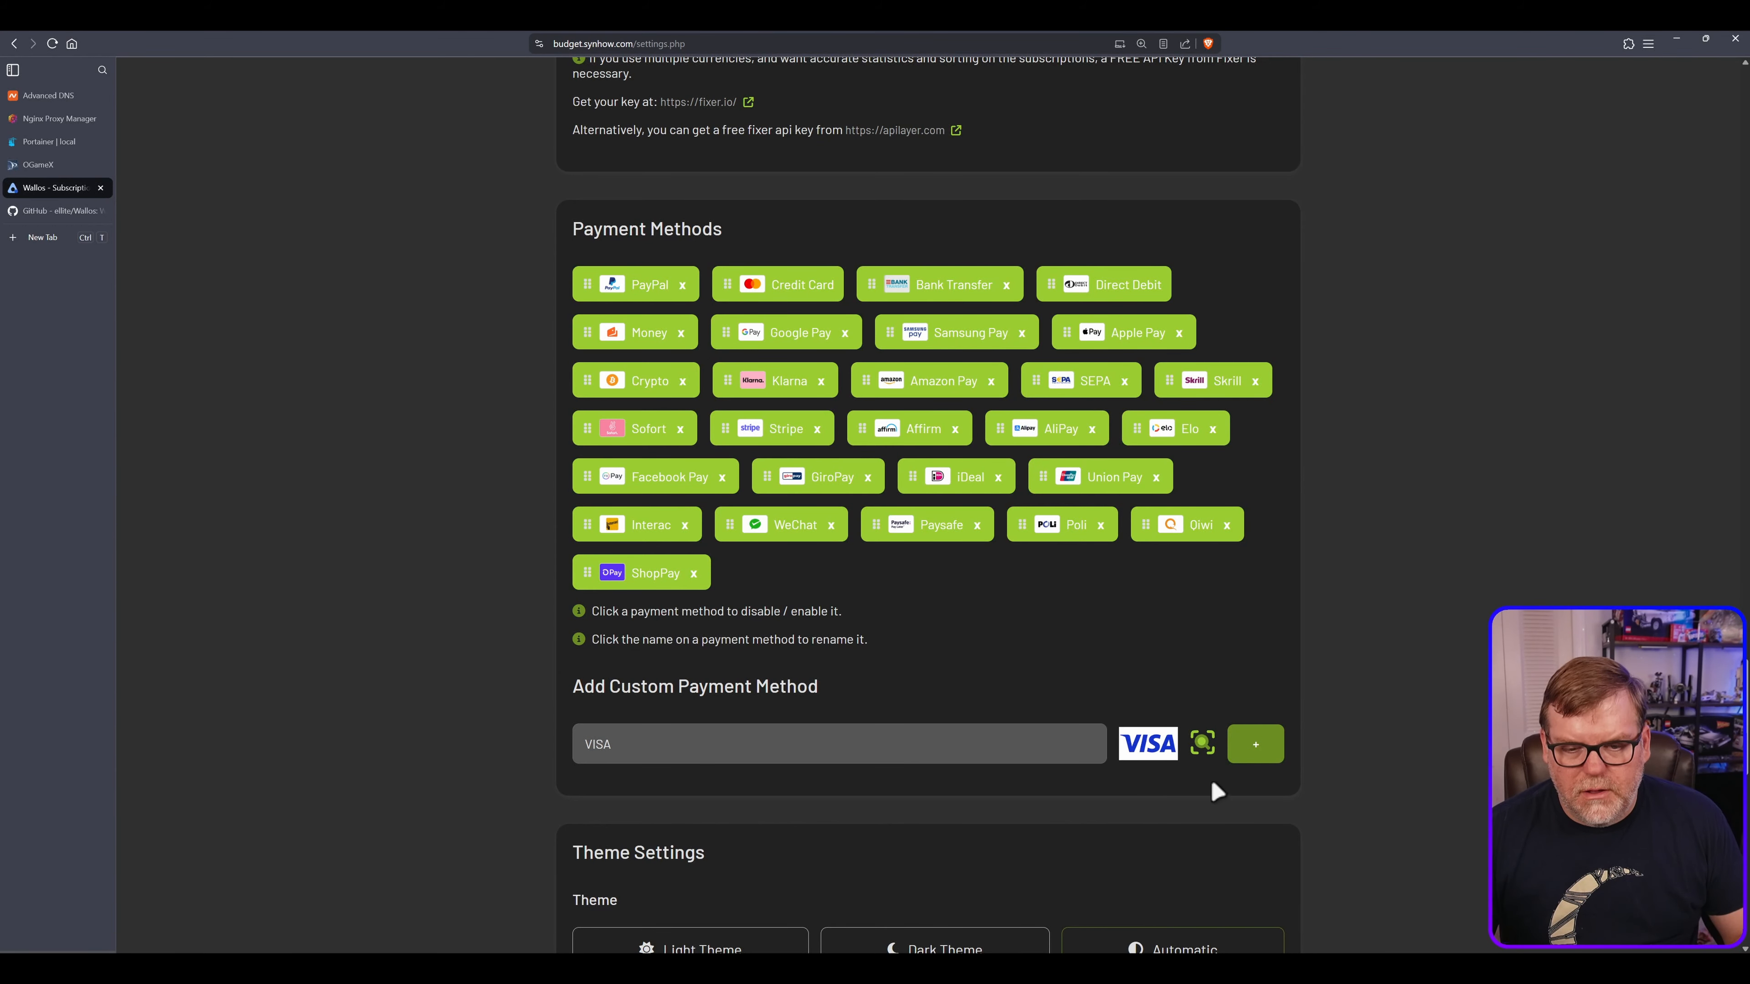
pyautogui.click(1251, 746)
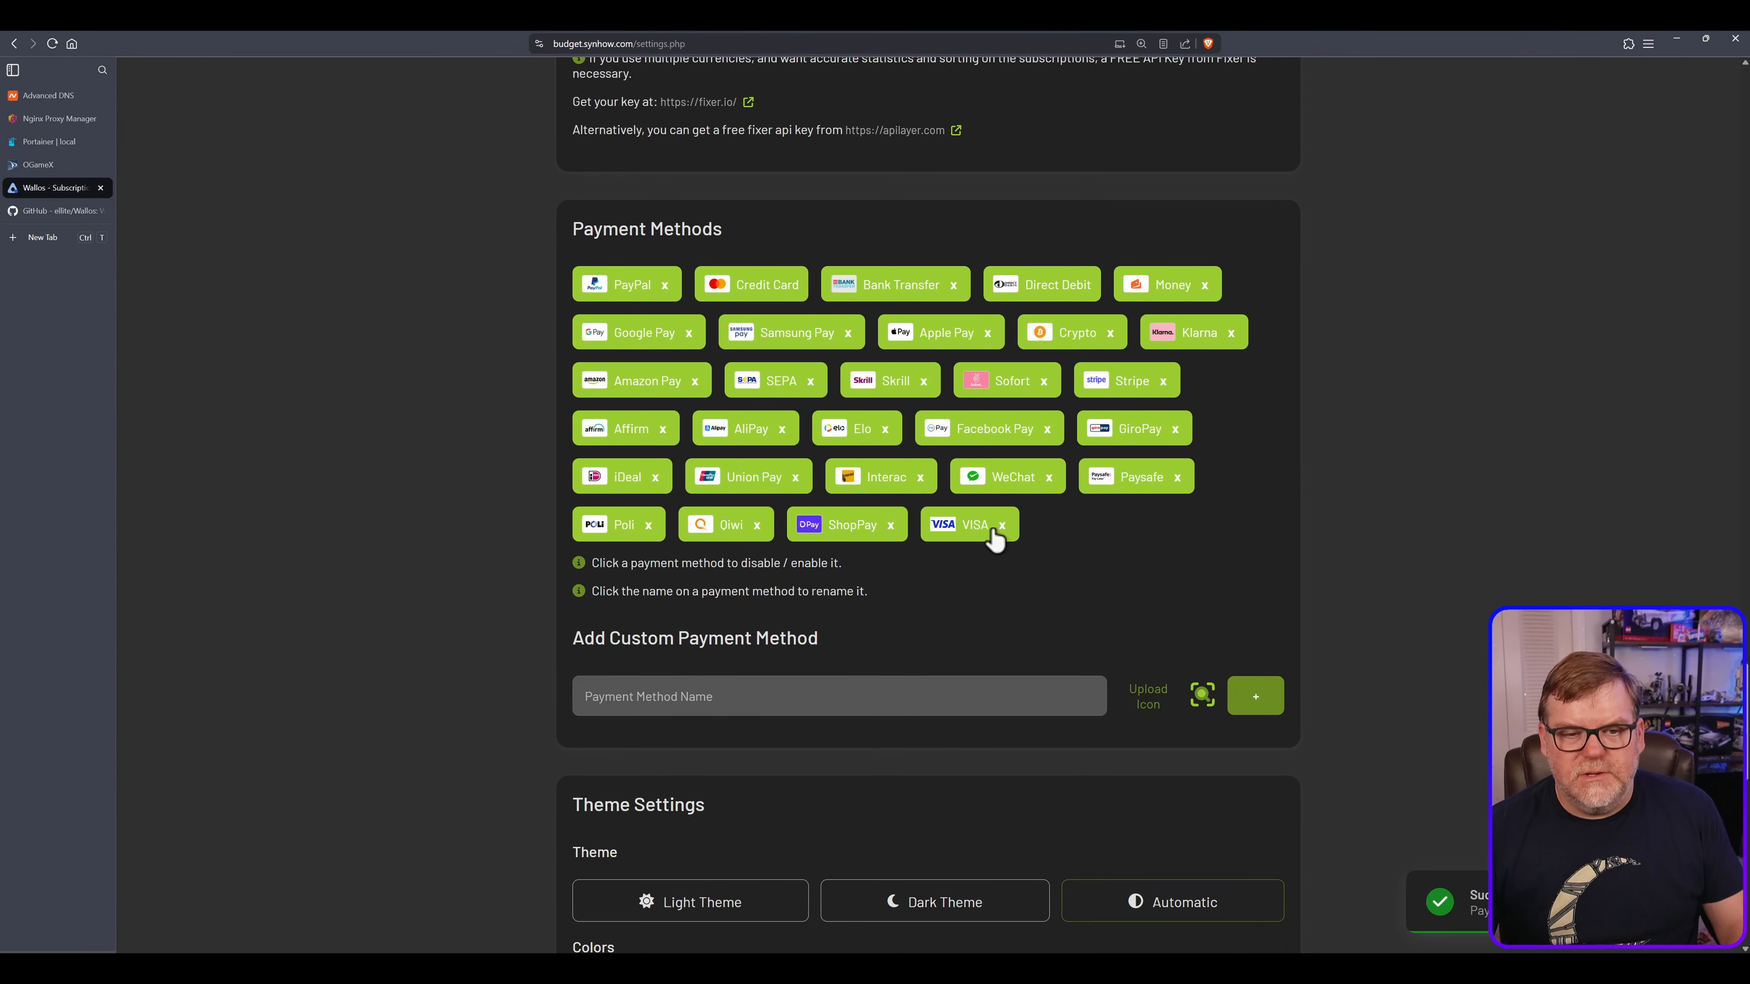
pyautogui.click(962, 536)
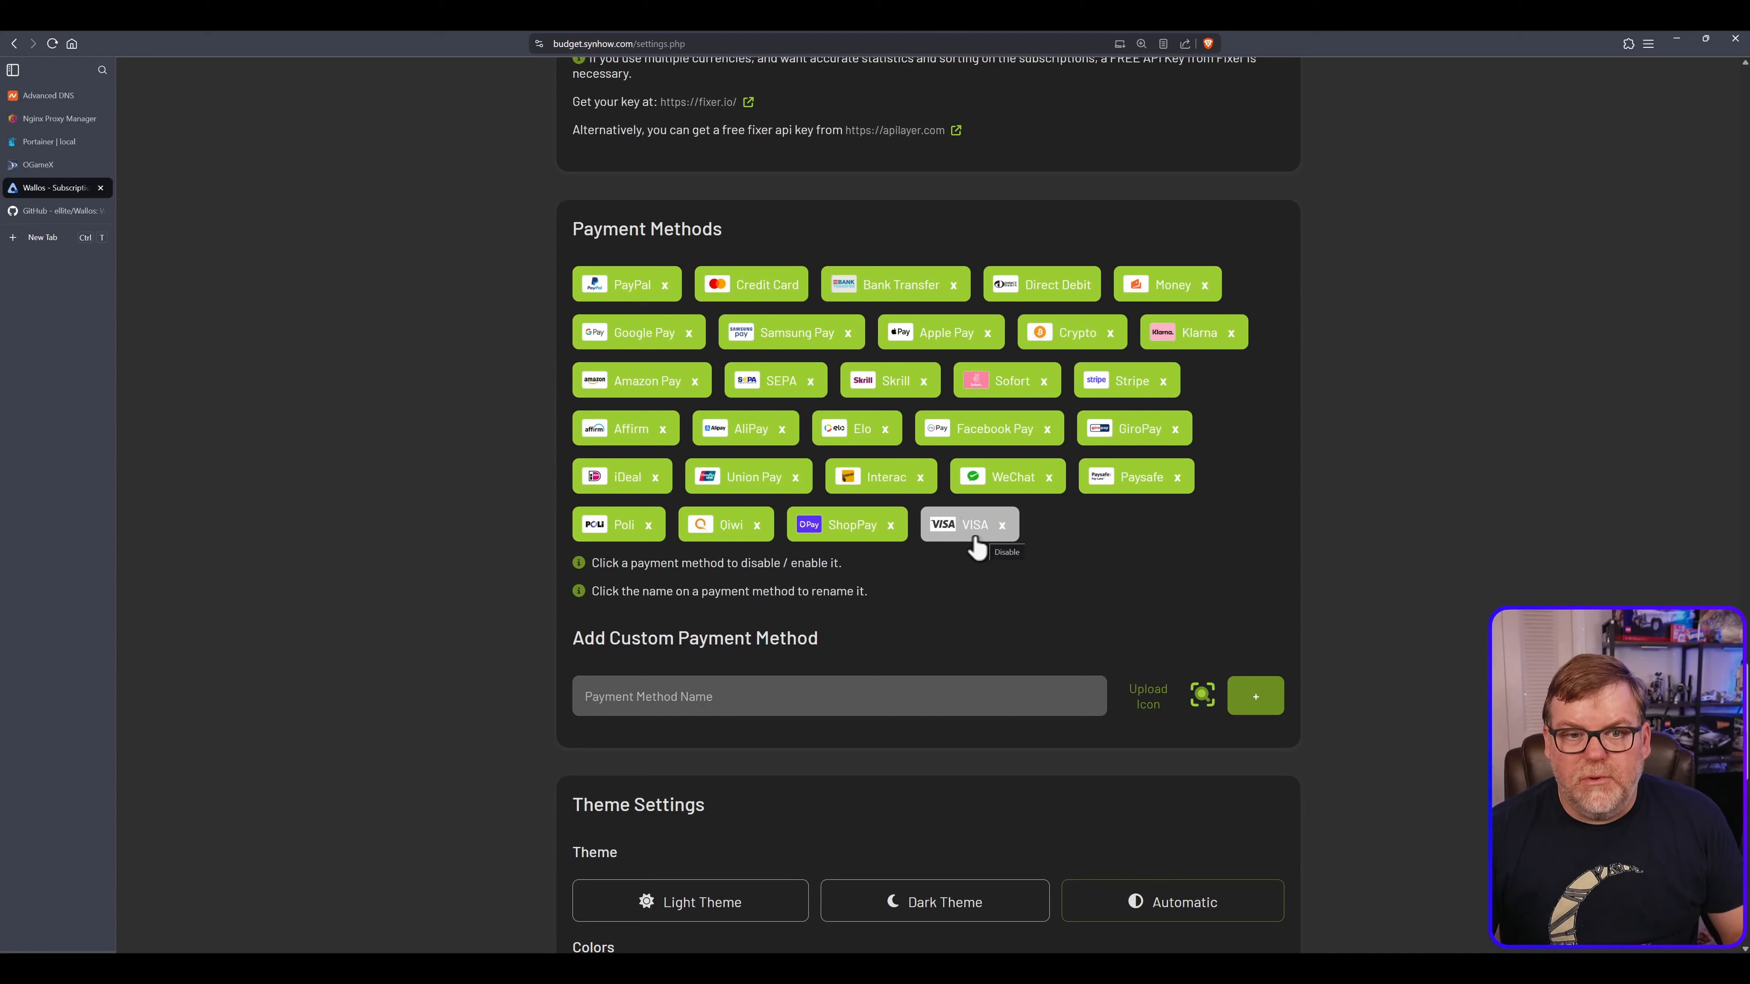
# Re-enable the VISA payment method, and switch ShopPay and VISA off and back on
pyautogui.click(957, 538)
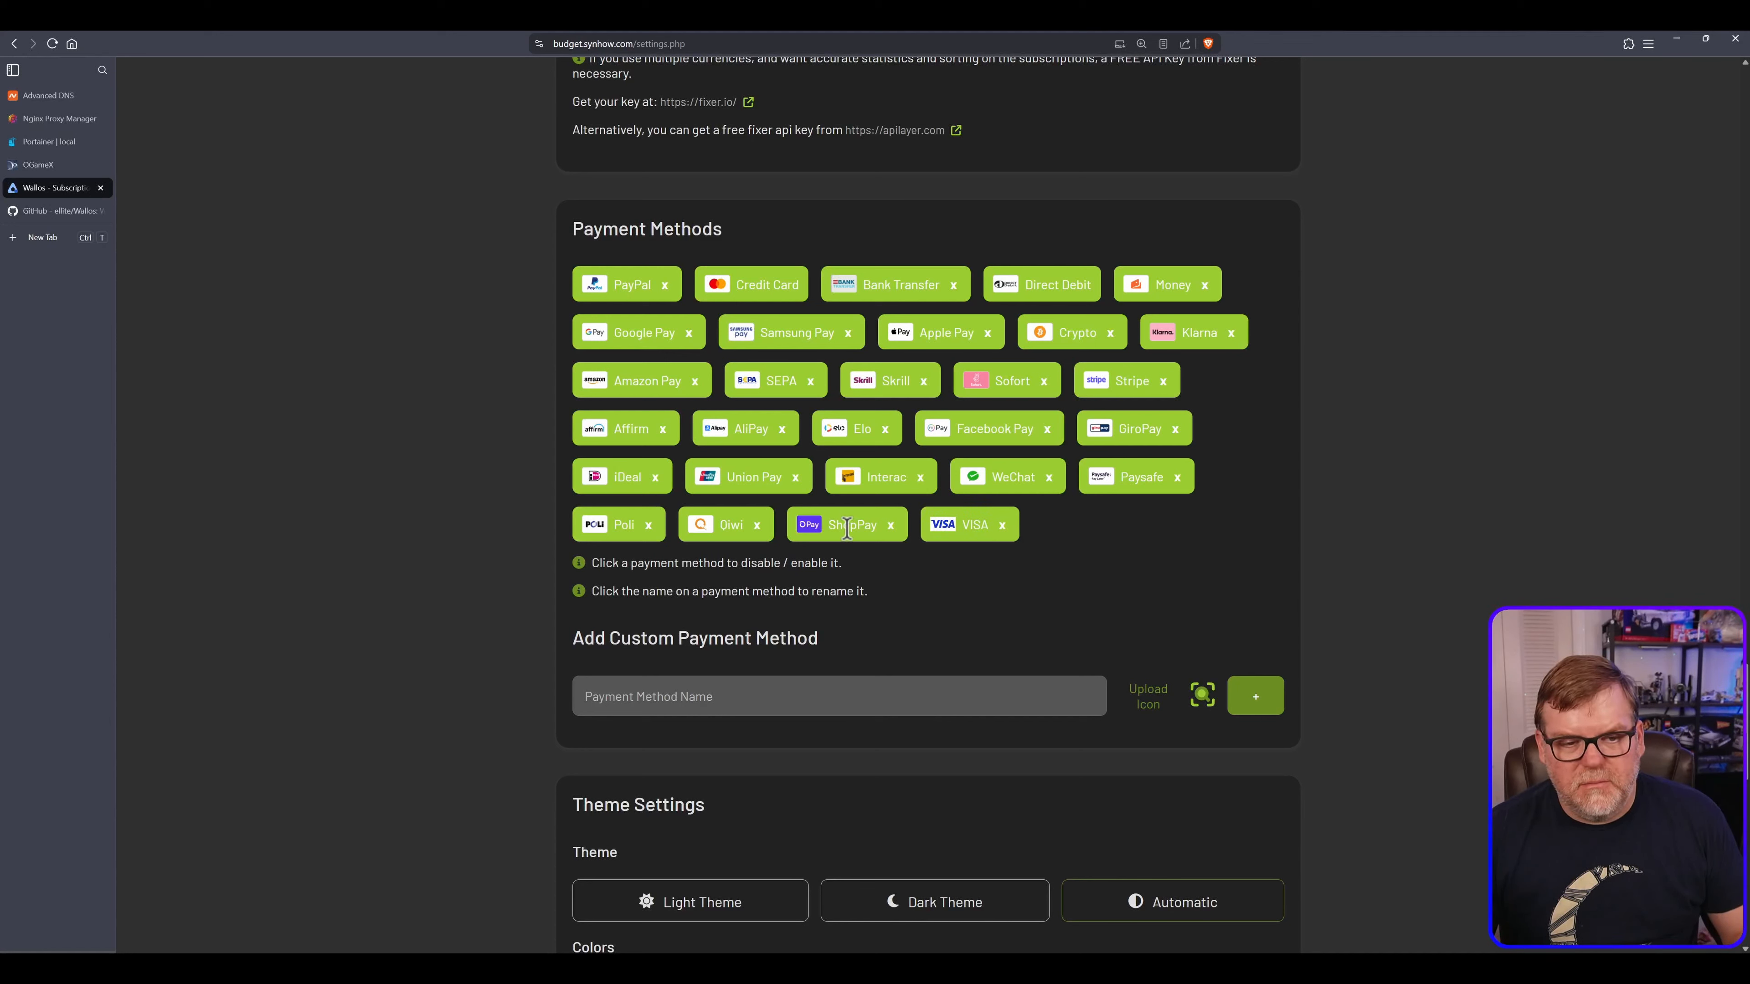
pyautogui.click(895, 532)
pyautogui.click(942, 535)
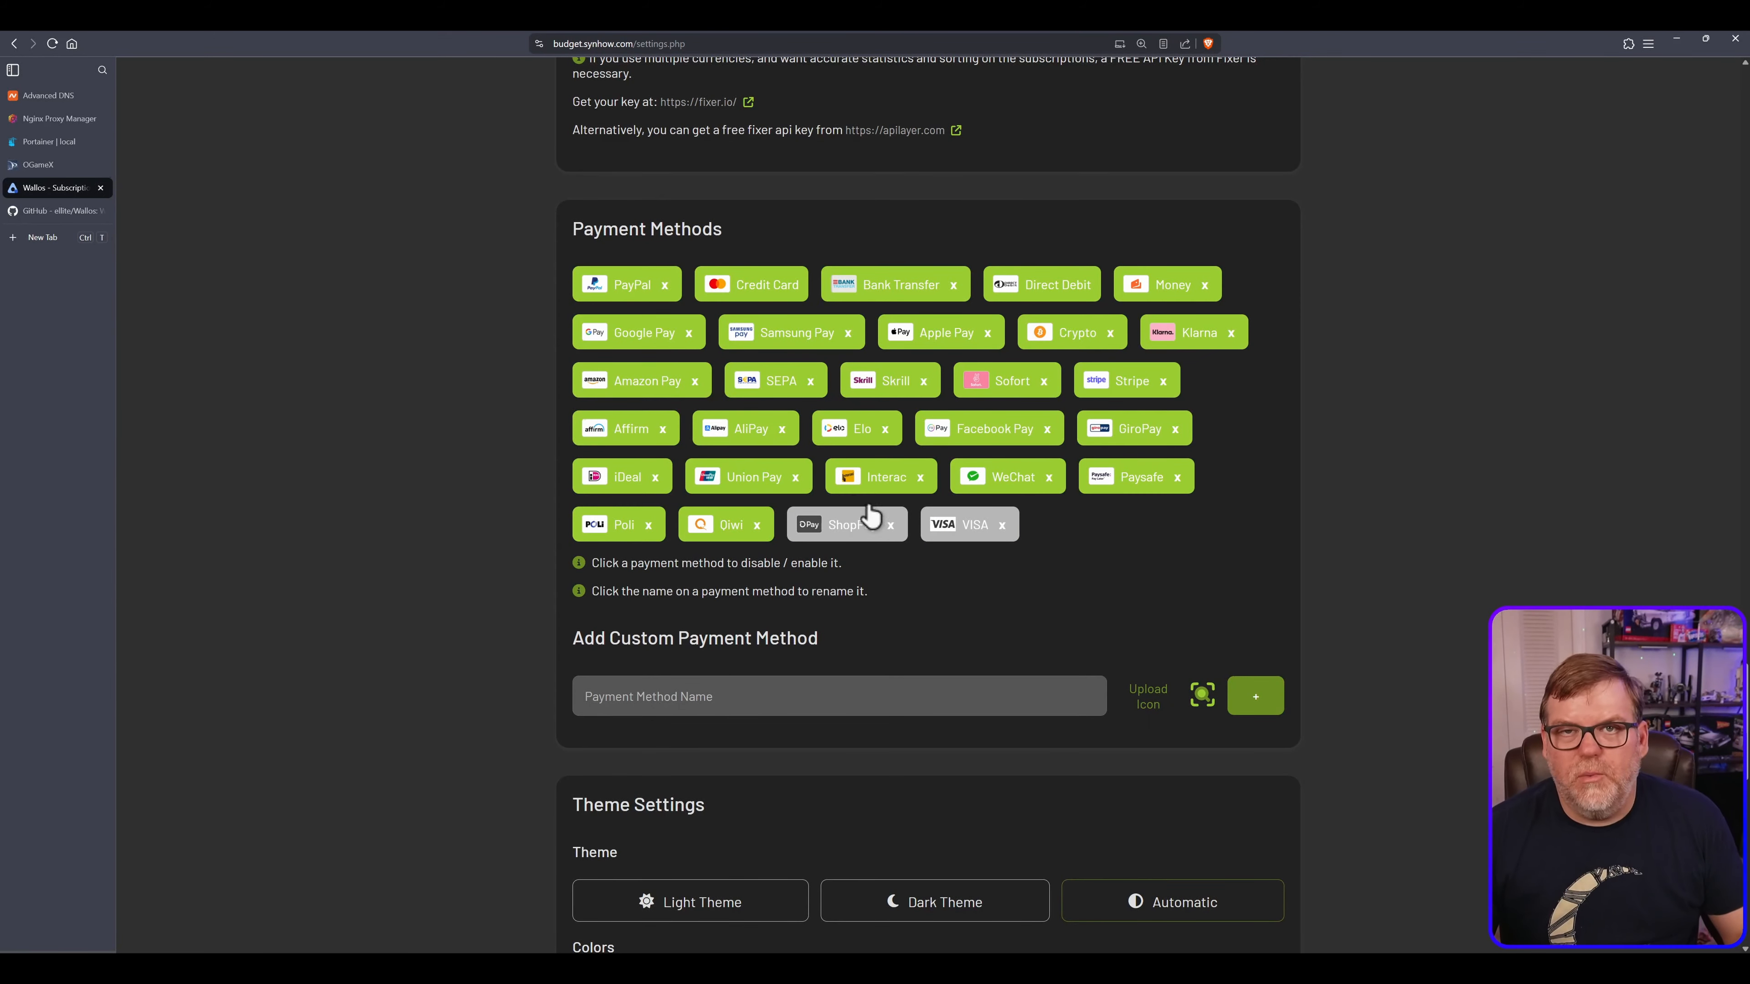
pyautogui.click(858, 524)
pyautogui.click(940, 529)
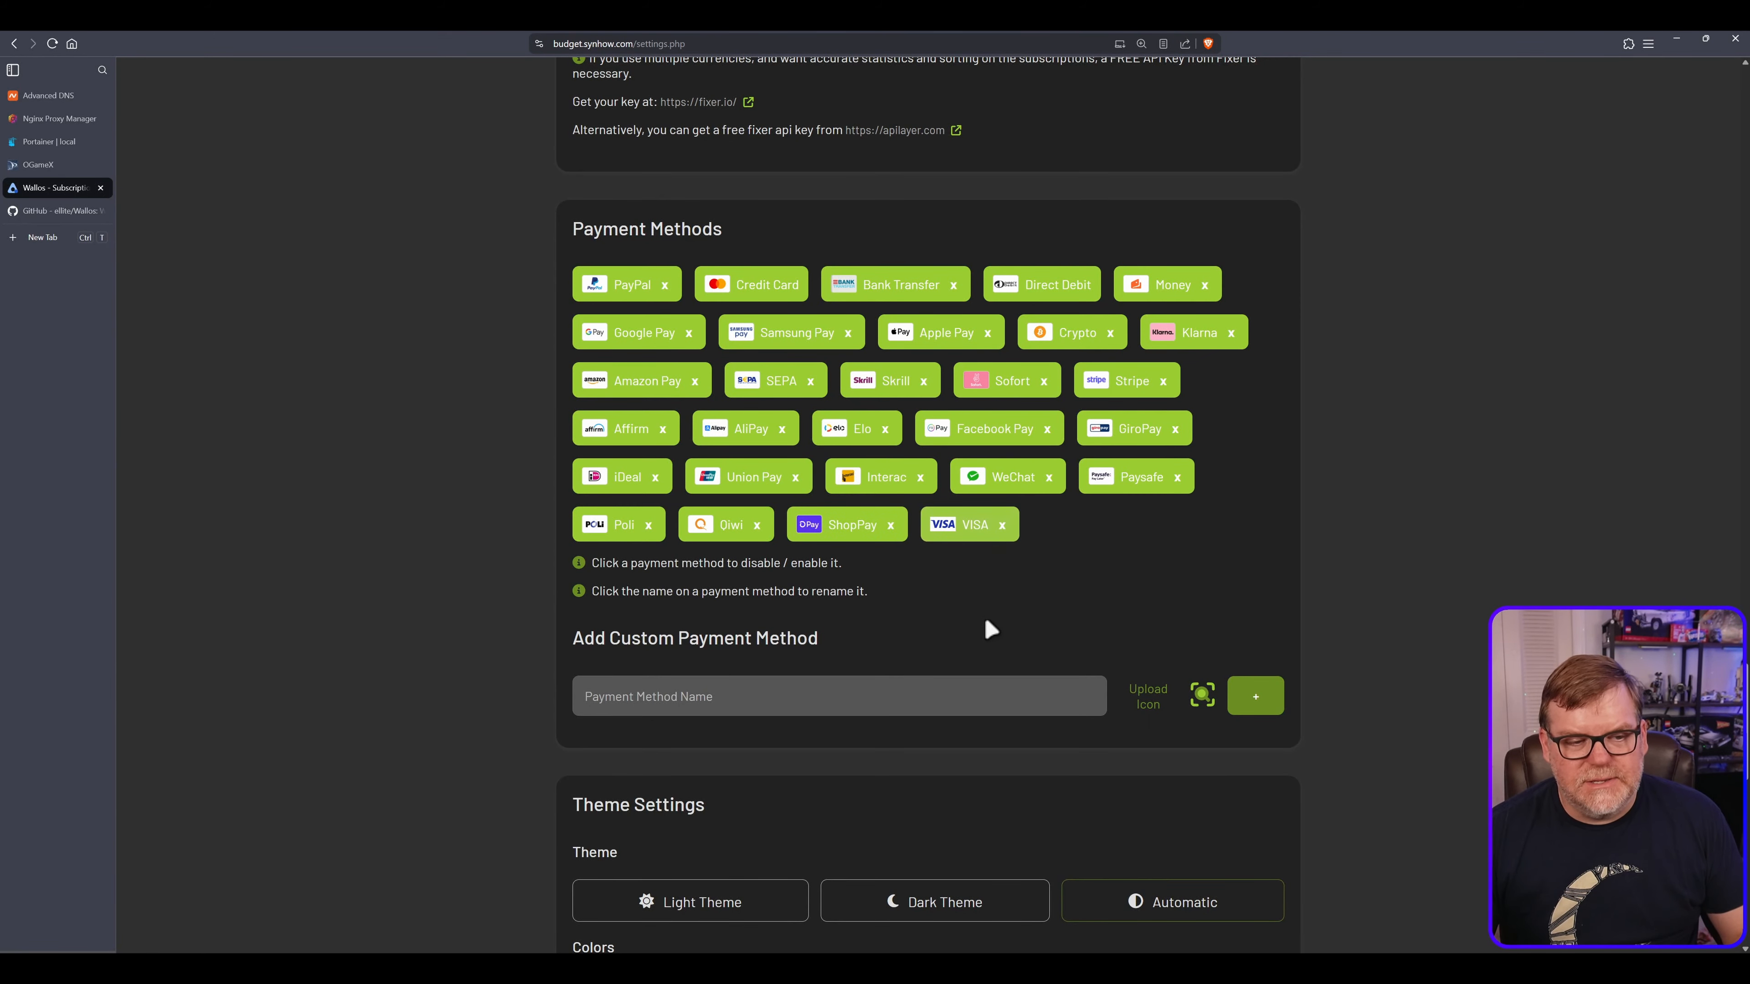
# Apply the purple color scheme in the theme settings
pyautogui.scroll(-5, 1031, 644)
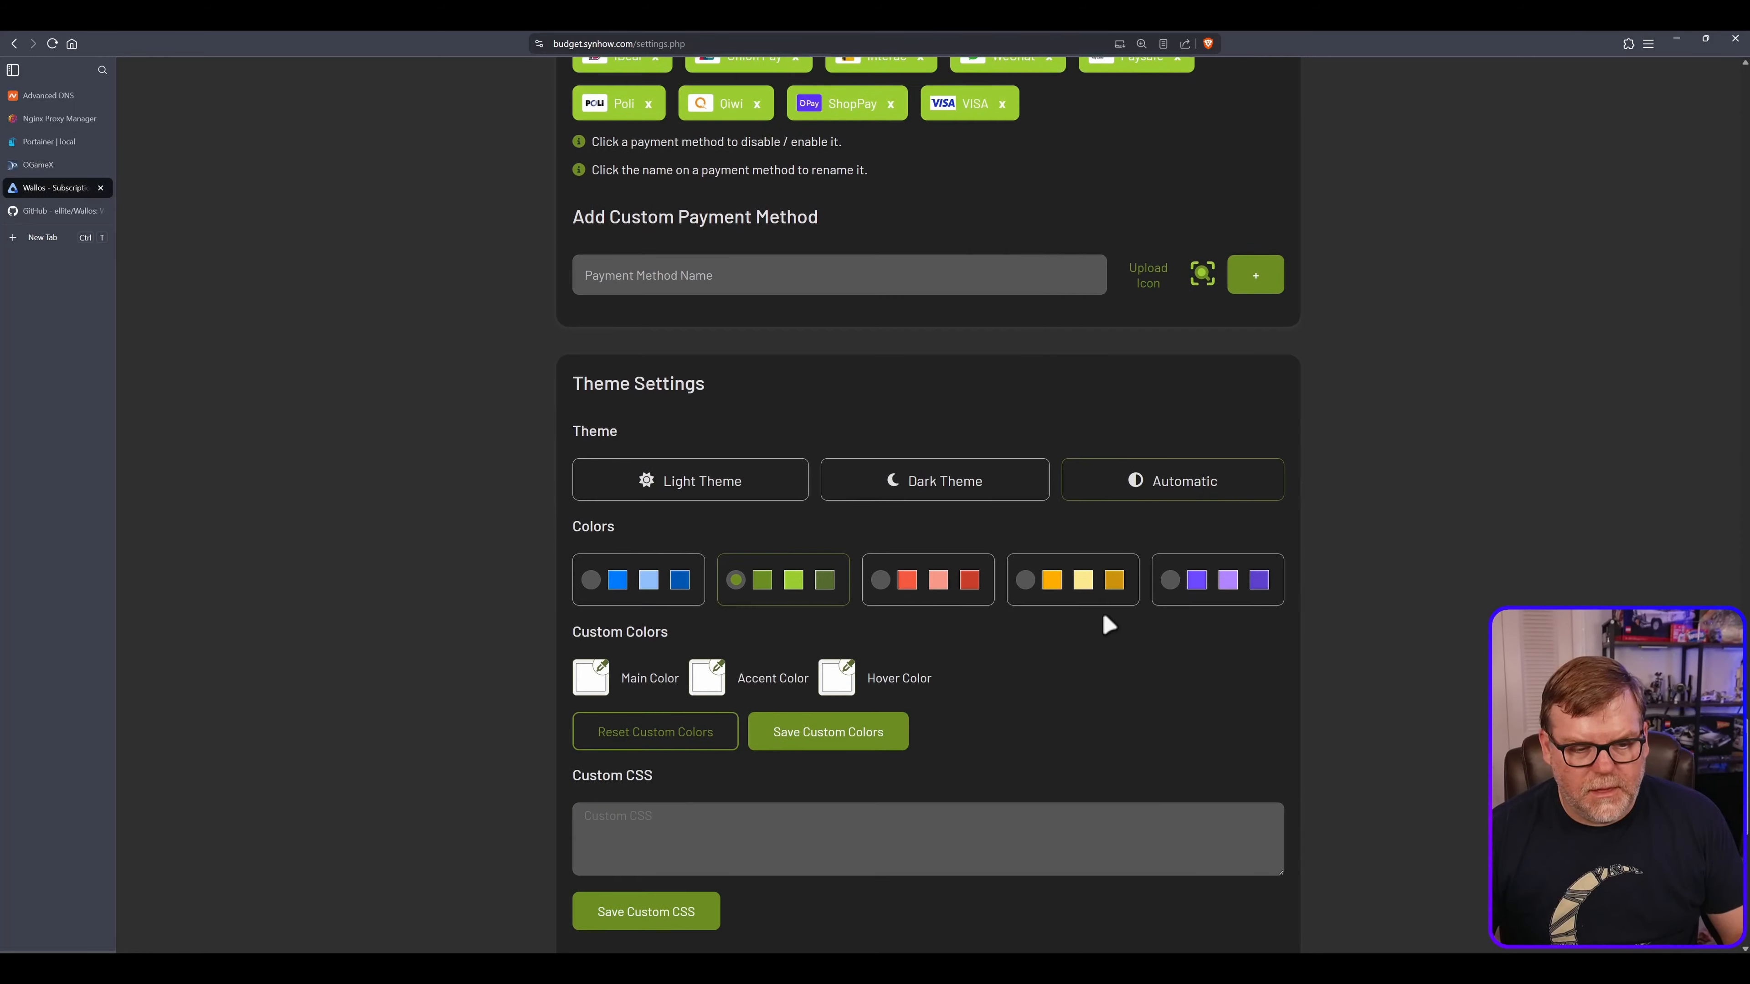
pyautogui.scroll(-2, 1164, 670)
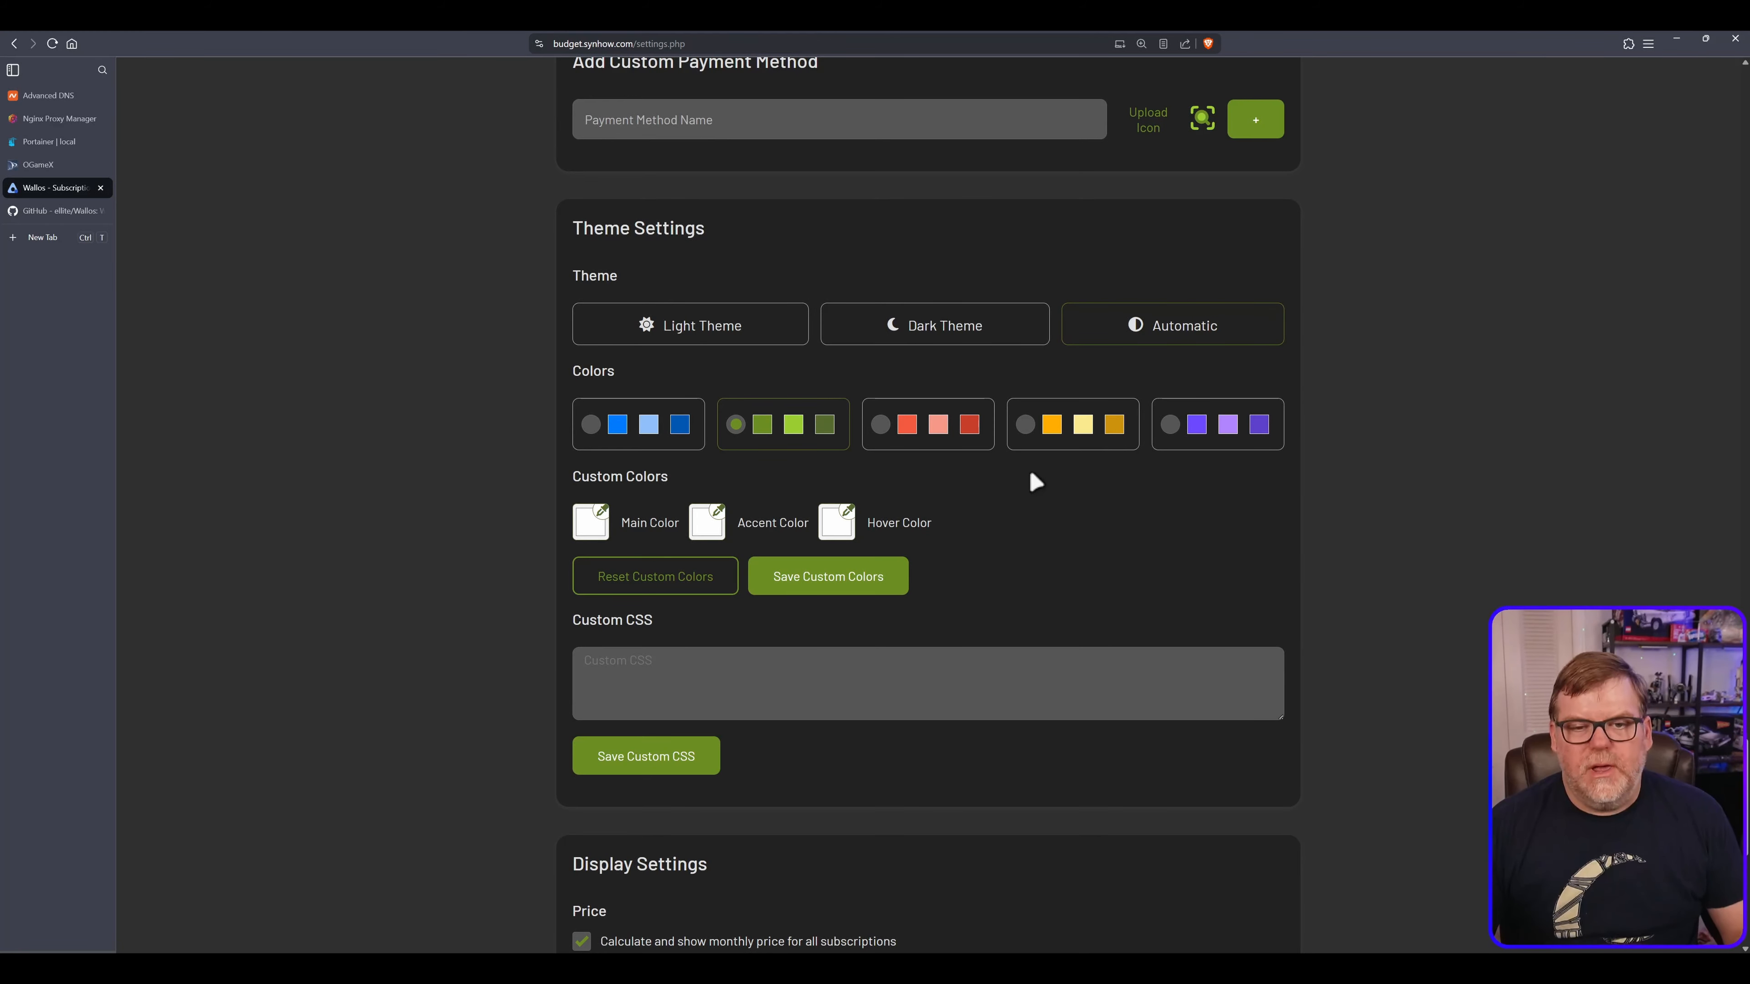
pyautogui.click(1223, 441)
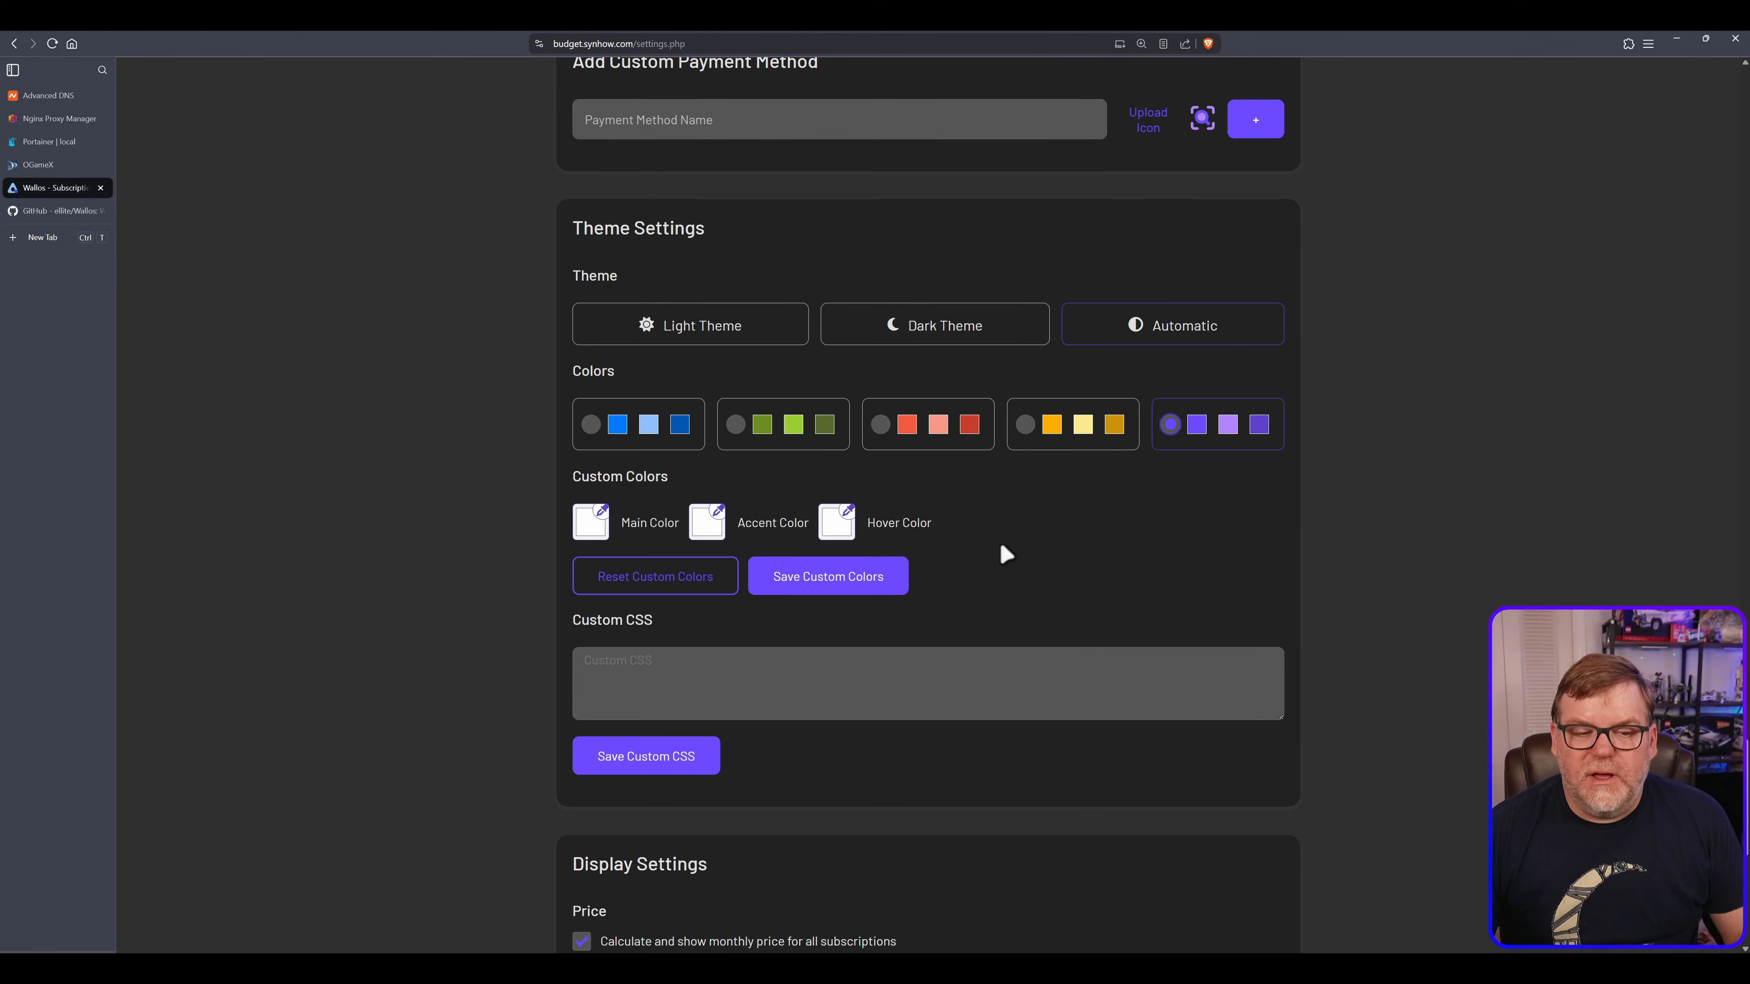
# Pick a dark red as the custom hover color of the theme
pyautogui.click(835, 525)
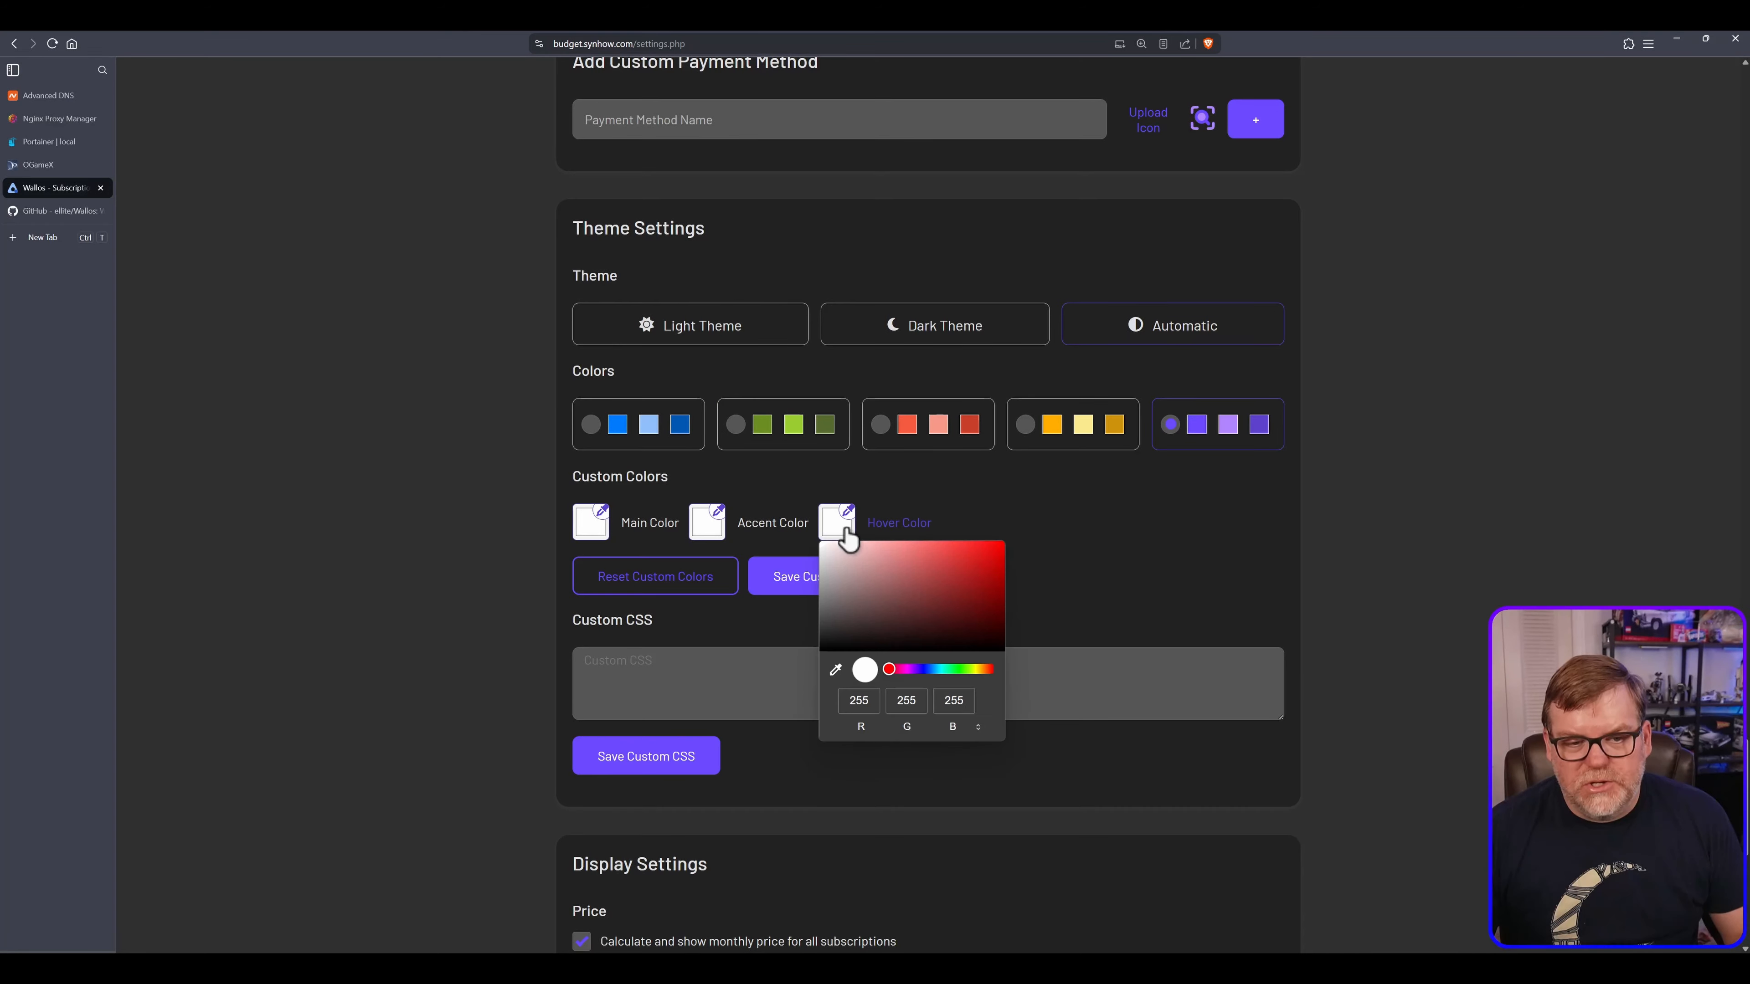
pyautogui.click(942, 586)
pyautogui.moveTo(942, 588); pyautogui.dragTo(975, 597)
pyautogui.click(1086, 566)
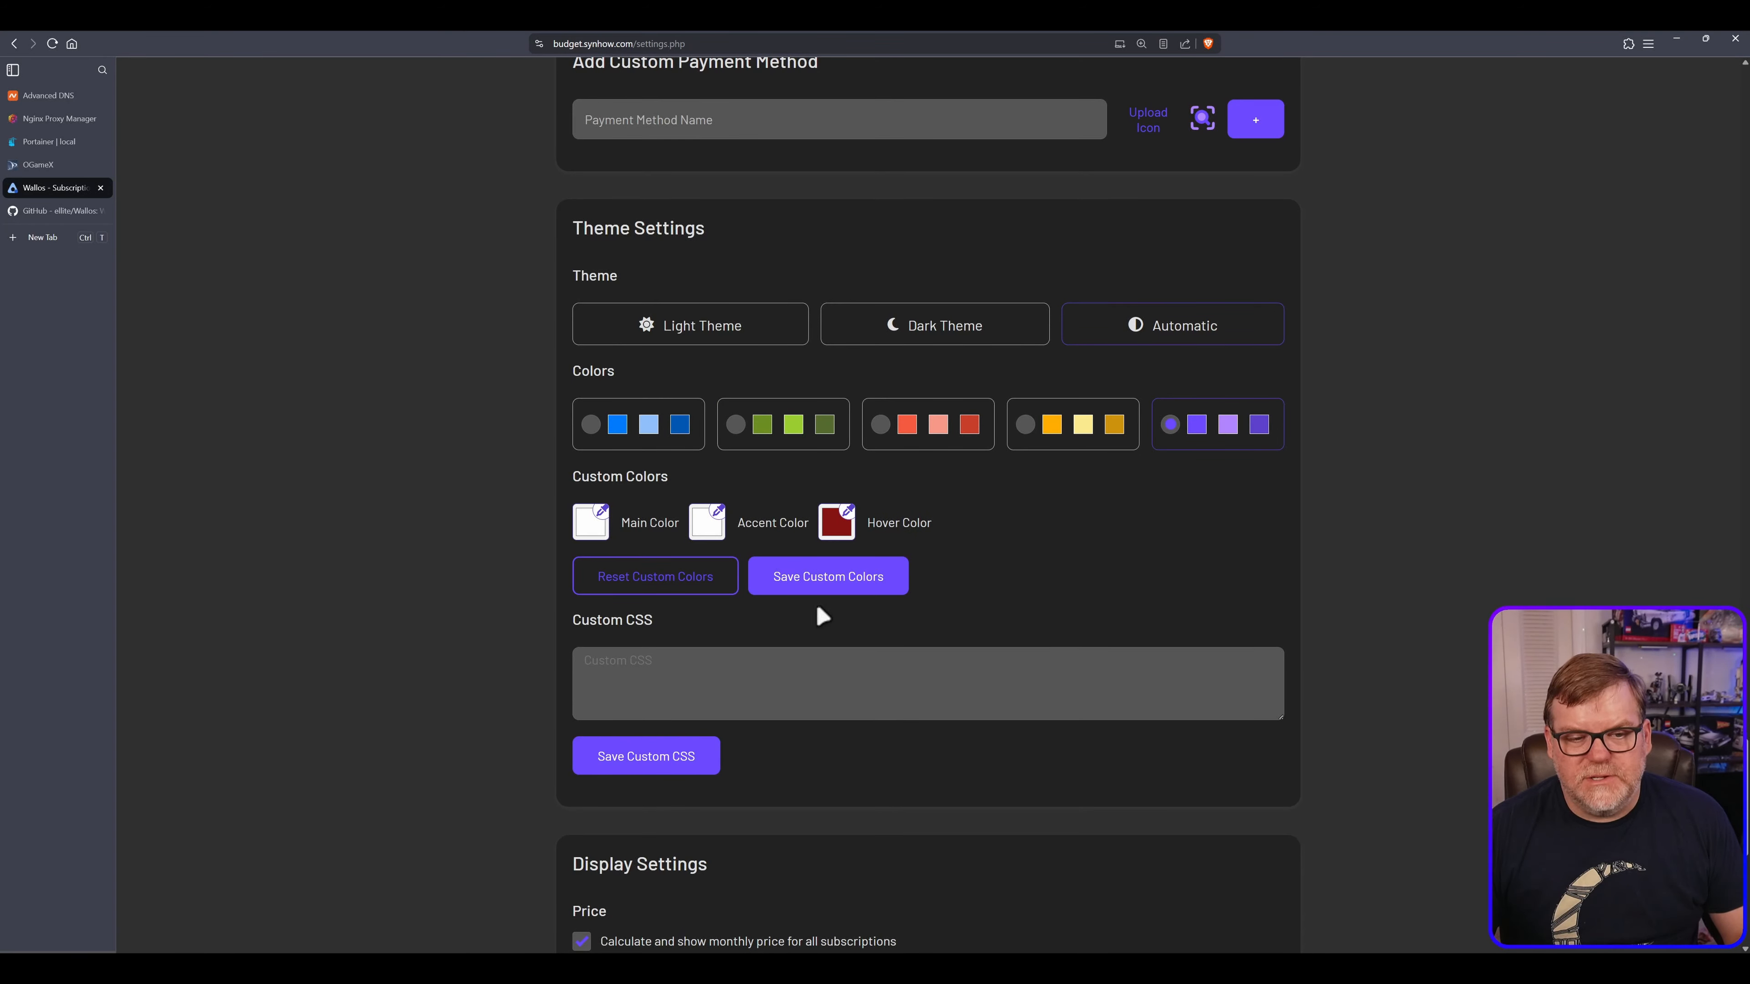
# Set the custom accent color to a dark olive green, RGB 82, 105, 17
pyautogui.click(708, 524)
pyautogui.click(726, 613)
pyautogui.moveTo(725, 613); pyautogui.dragTo(738, 609)
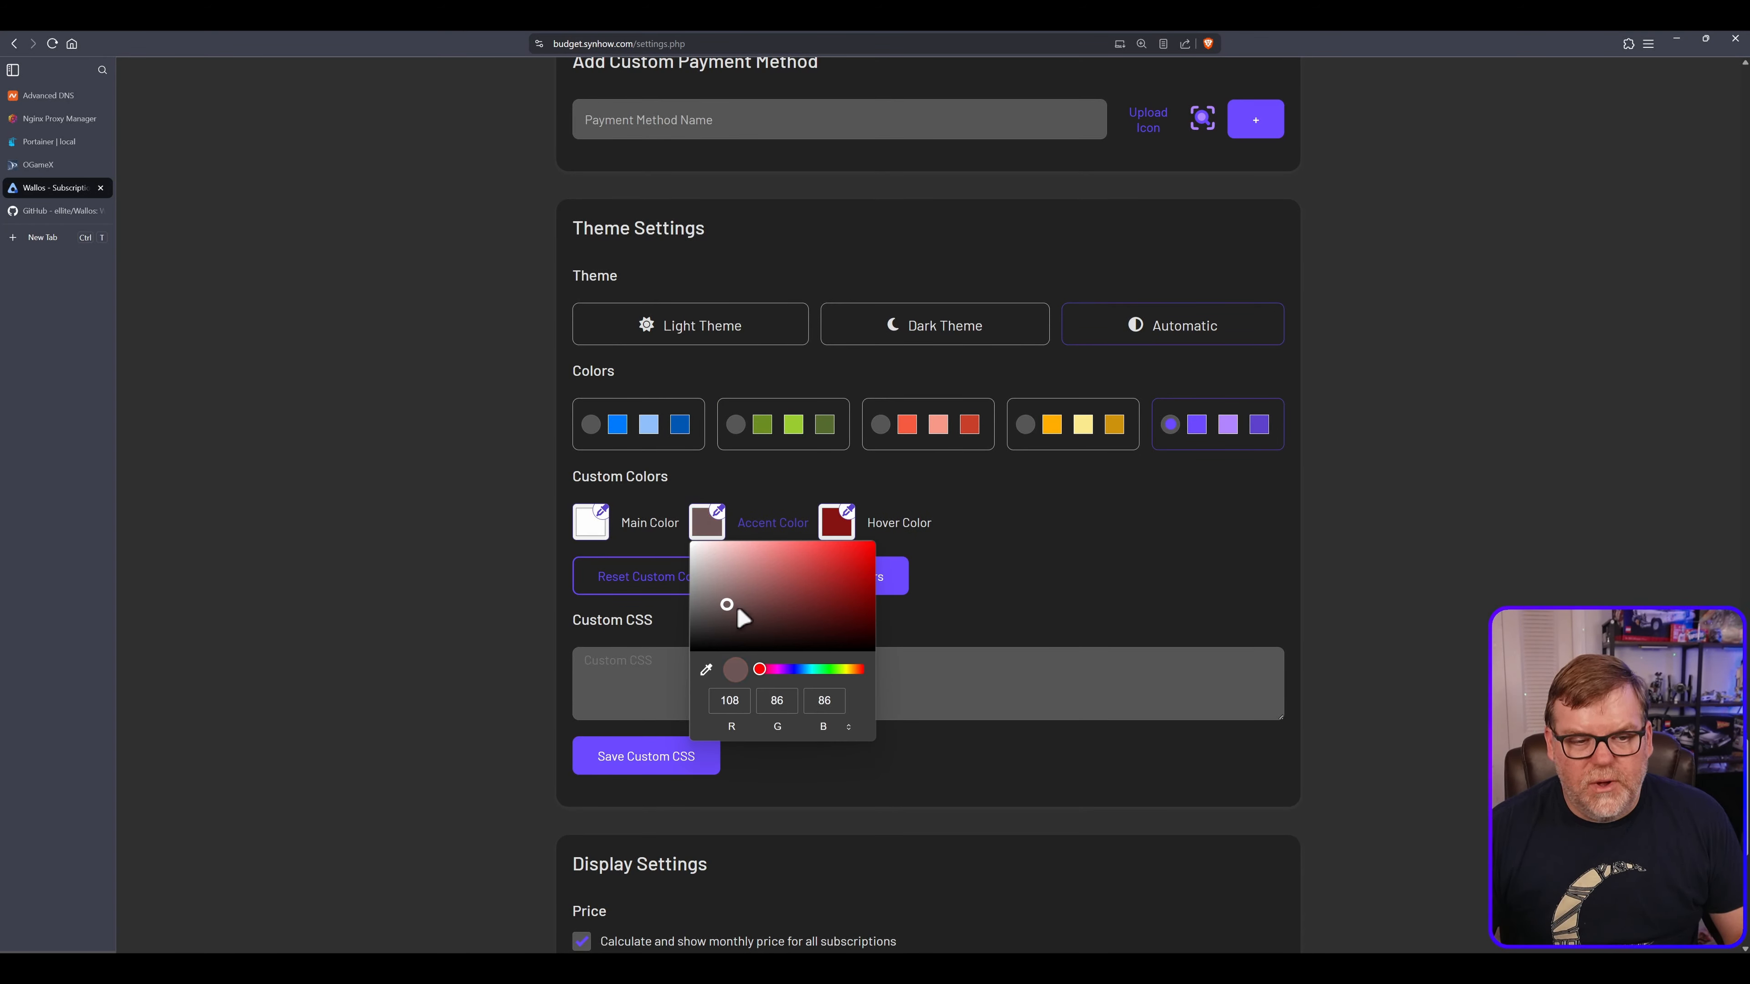
pyautogui.moveTo(801, 663); pyautogui.dragTo(822, 669)
pyautogui.click(843, 608)
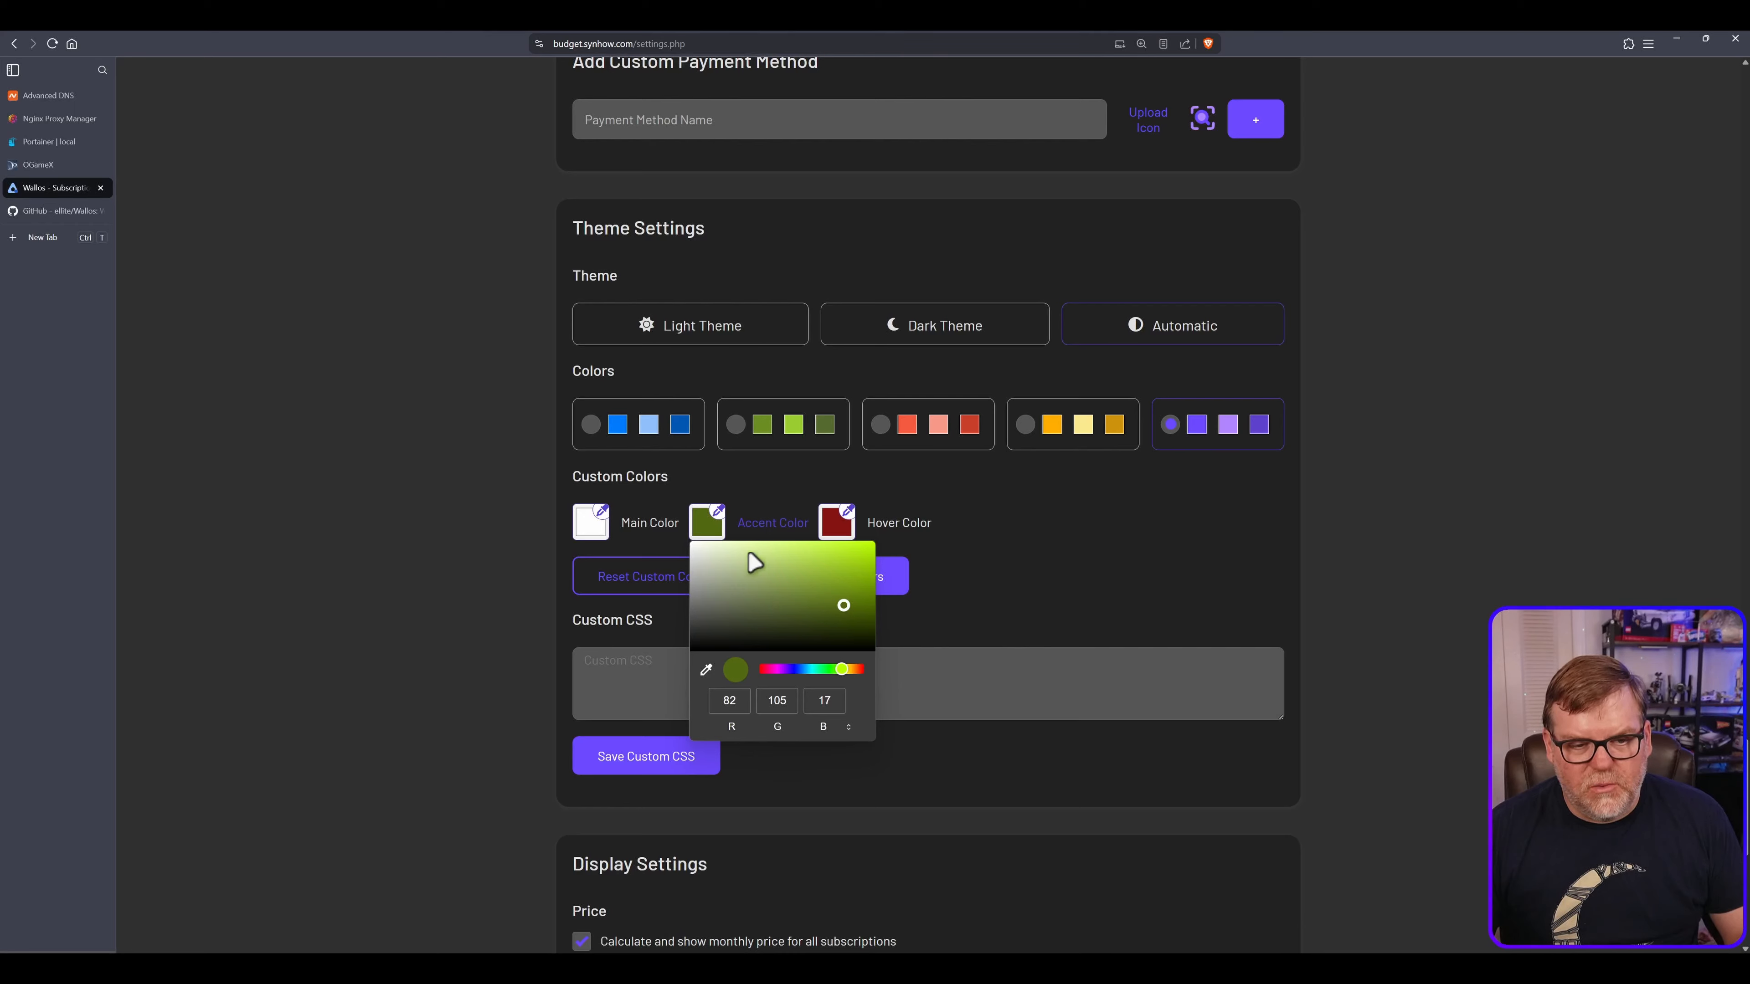
# Set the custom main color to a dark yellow, RGB 107, 104, 20, and save the custom colors
pyautogui.click(606, 531)
pyautogui.click(606, 531)
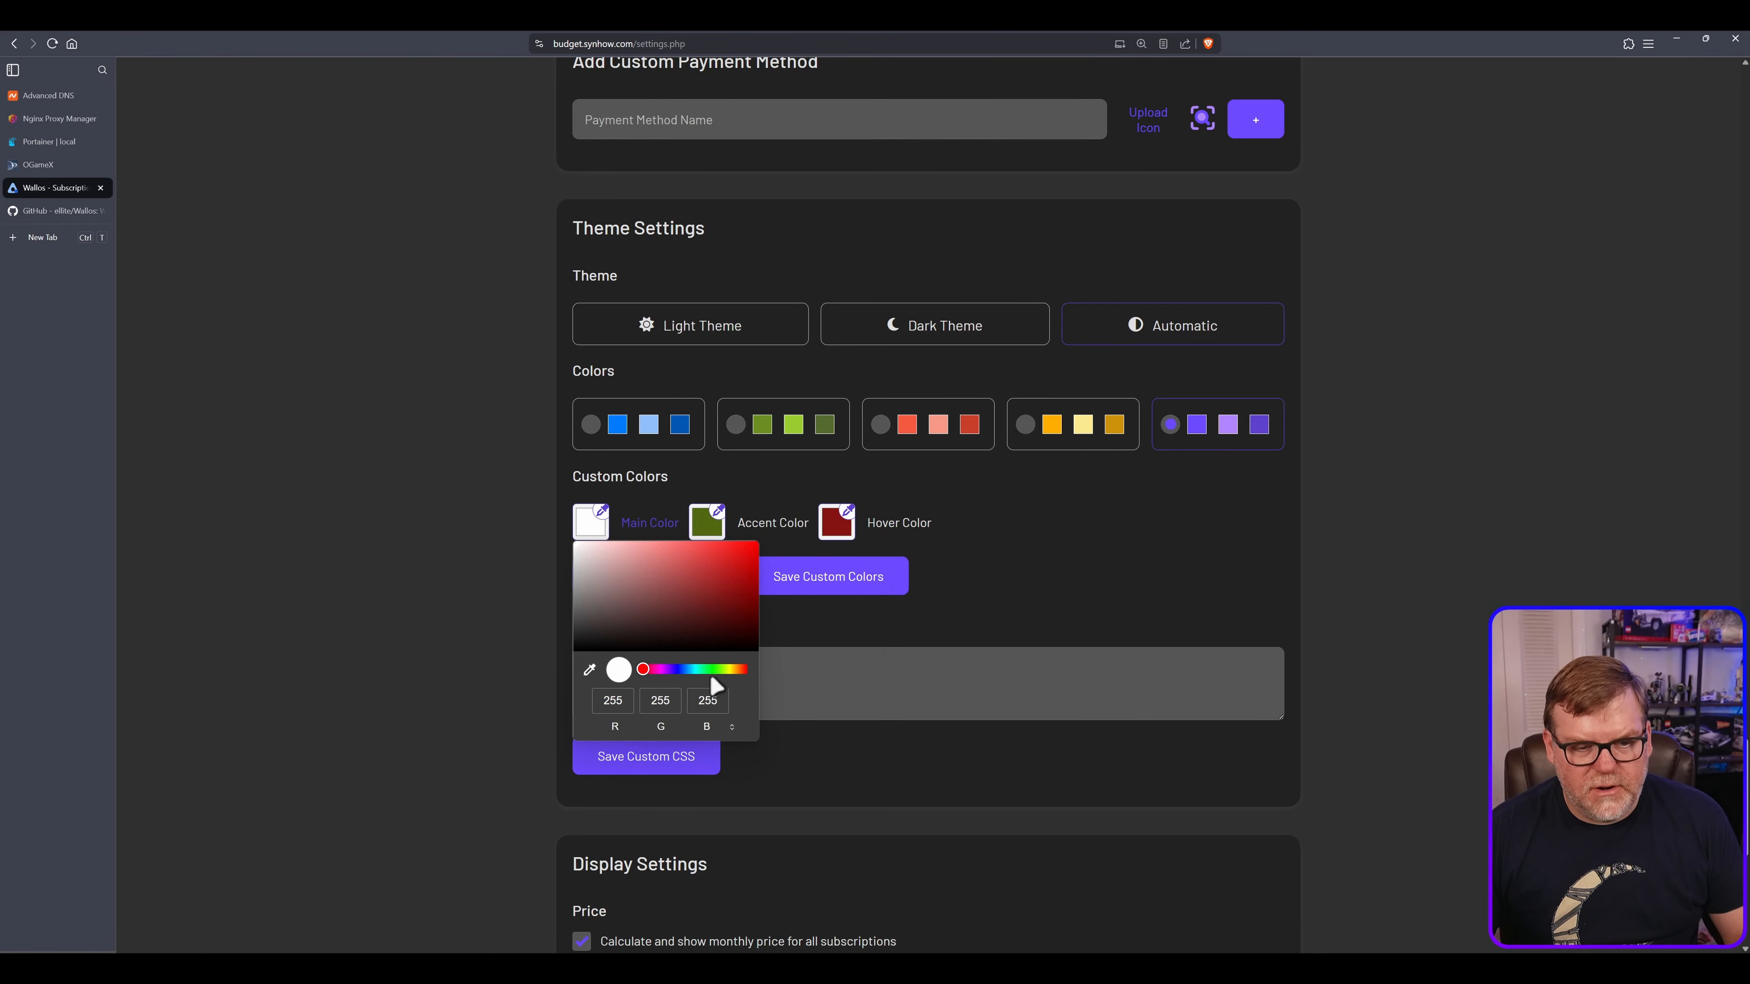
pyautogui.click(730, 671)
pyautogui.click(723, 606)
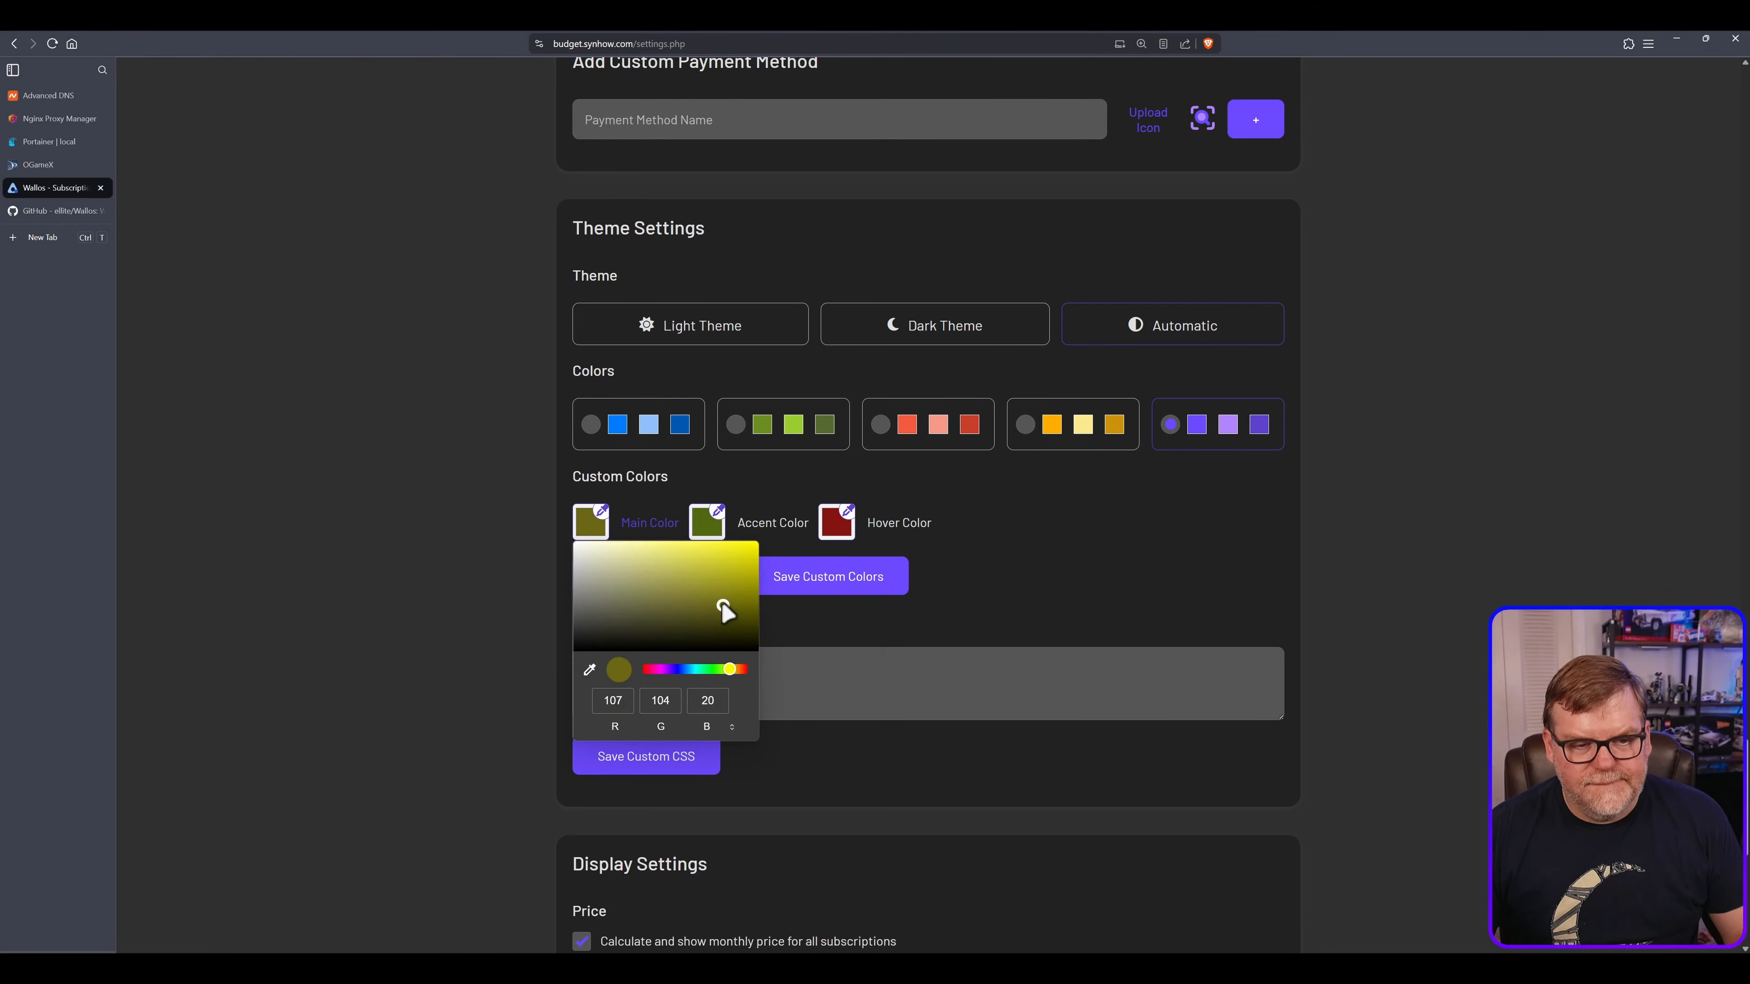
pyautogui.click(1050, 544)
pyautogui.click(832, 586)
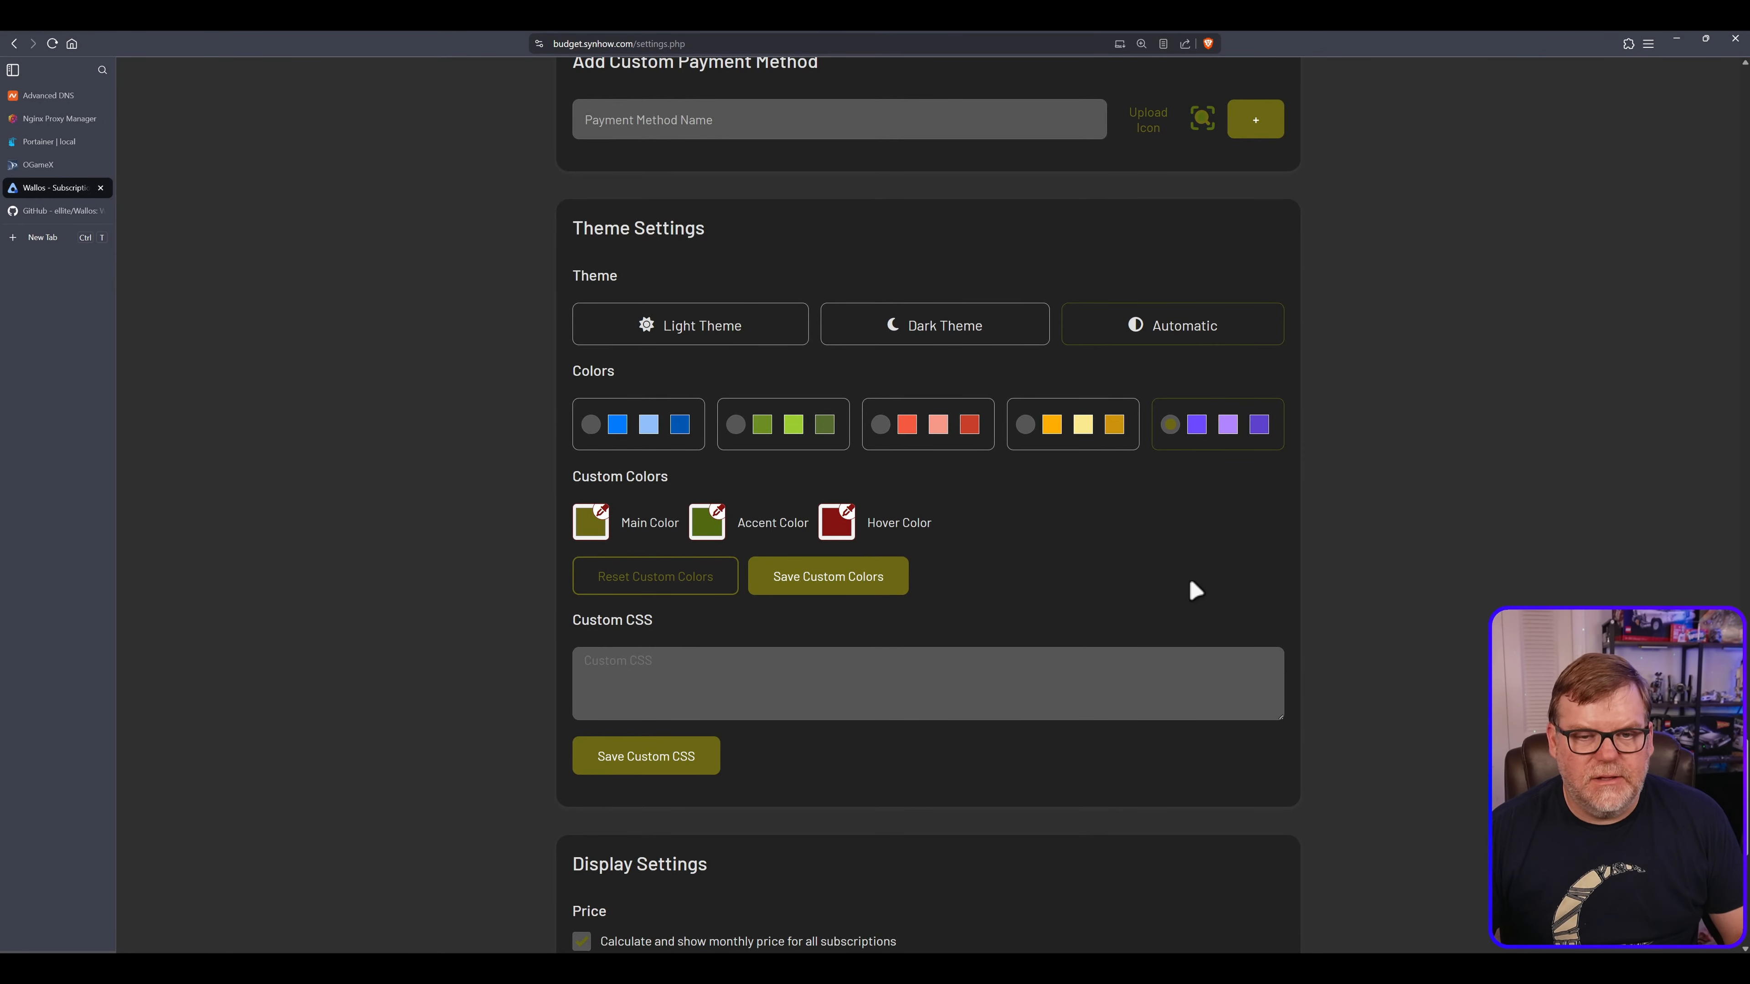
# Check the custom colors on the settings page and select the blue color scheme
pyautogui.scroll(5, 1261, 605)
pyautogui.scroll(-3, 1264, 606)
pyautogui.scroll(-2, 1265, 607)
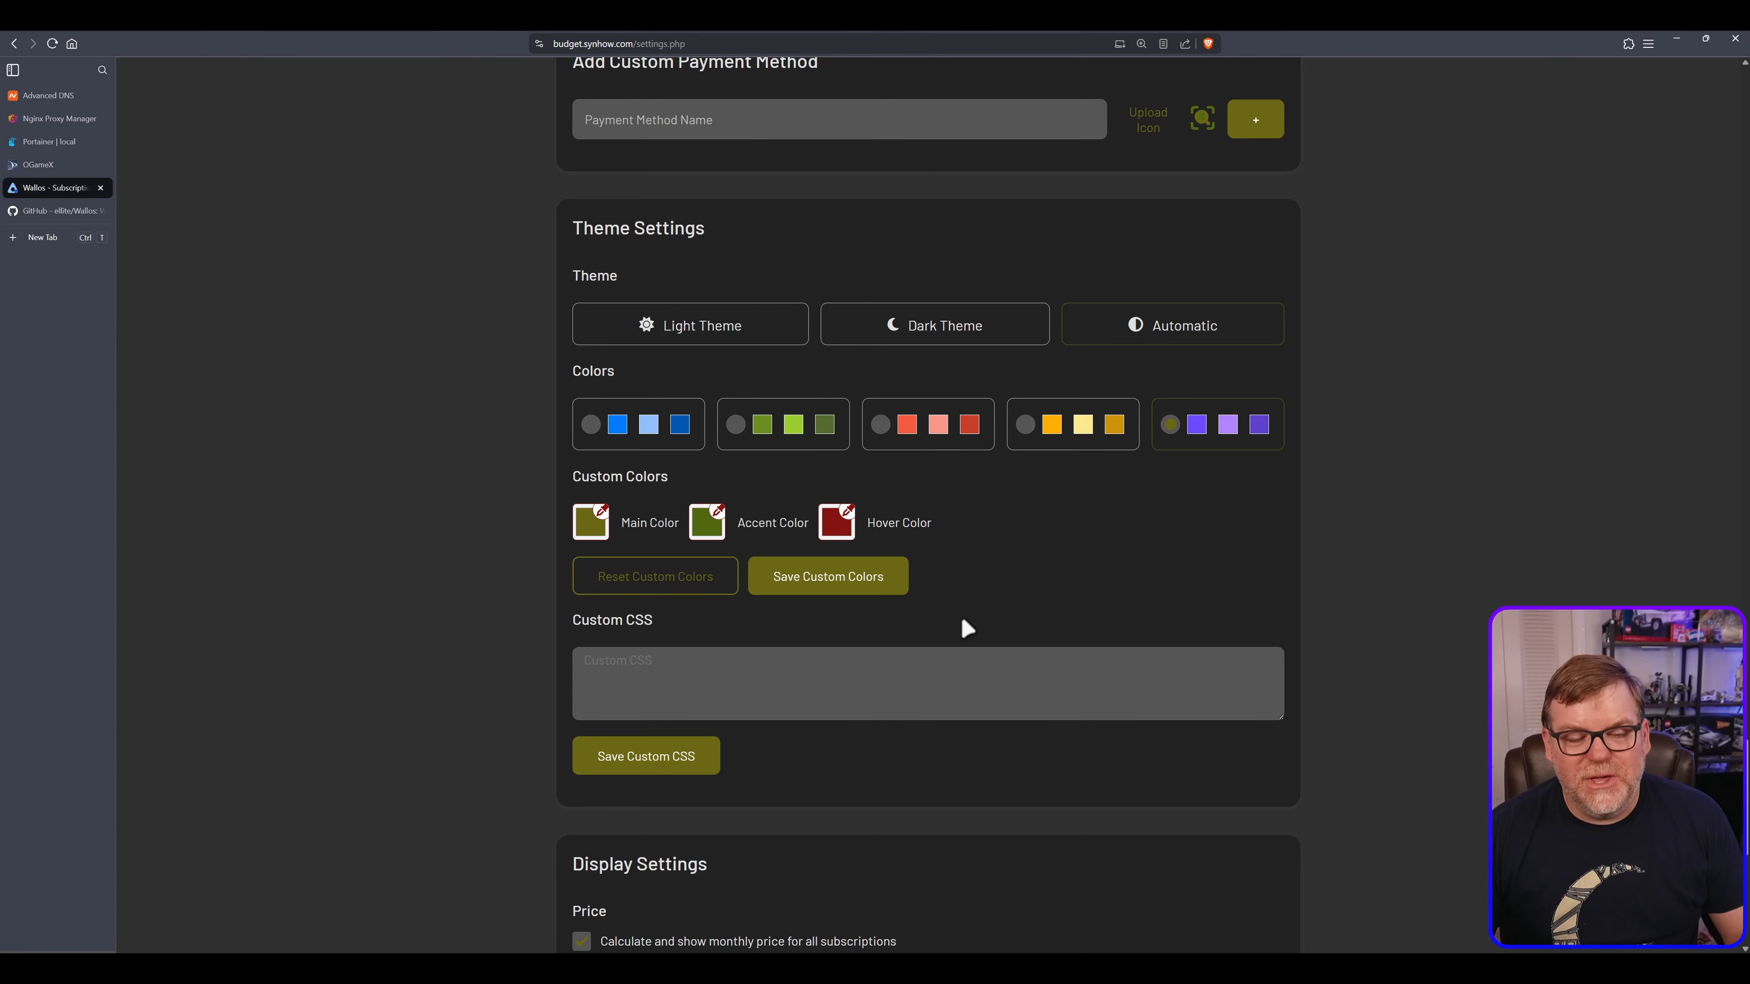
pyautogui.click(658, 426)
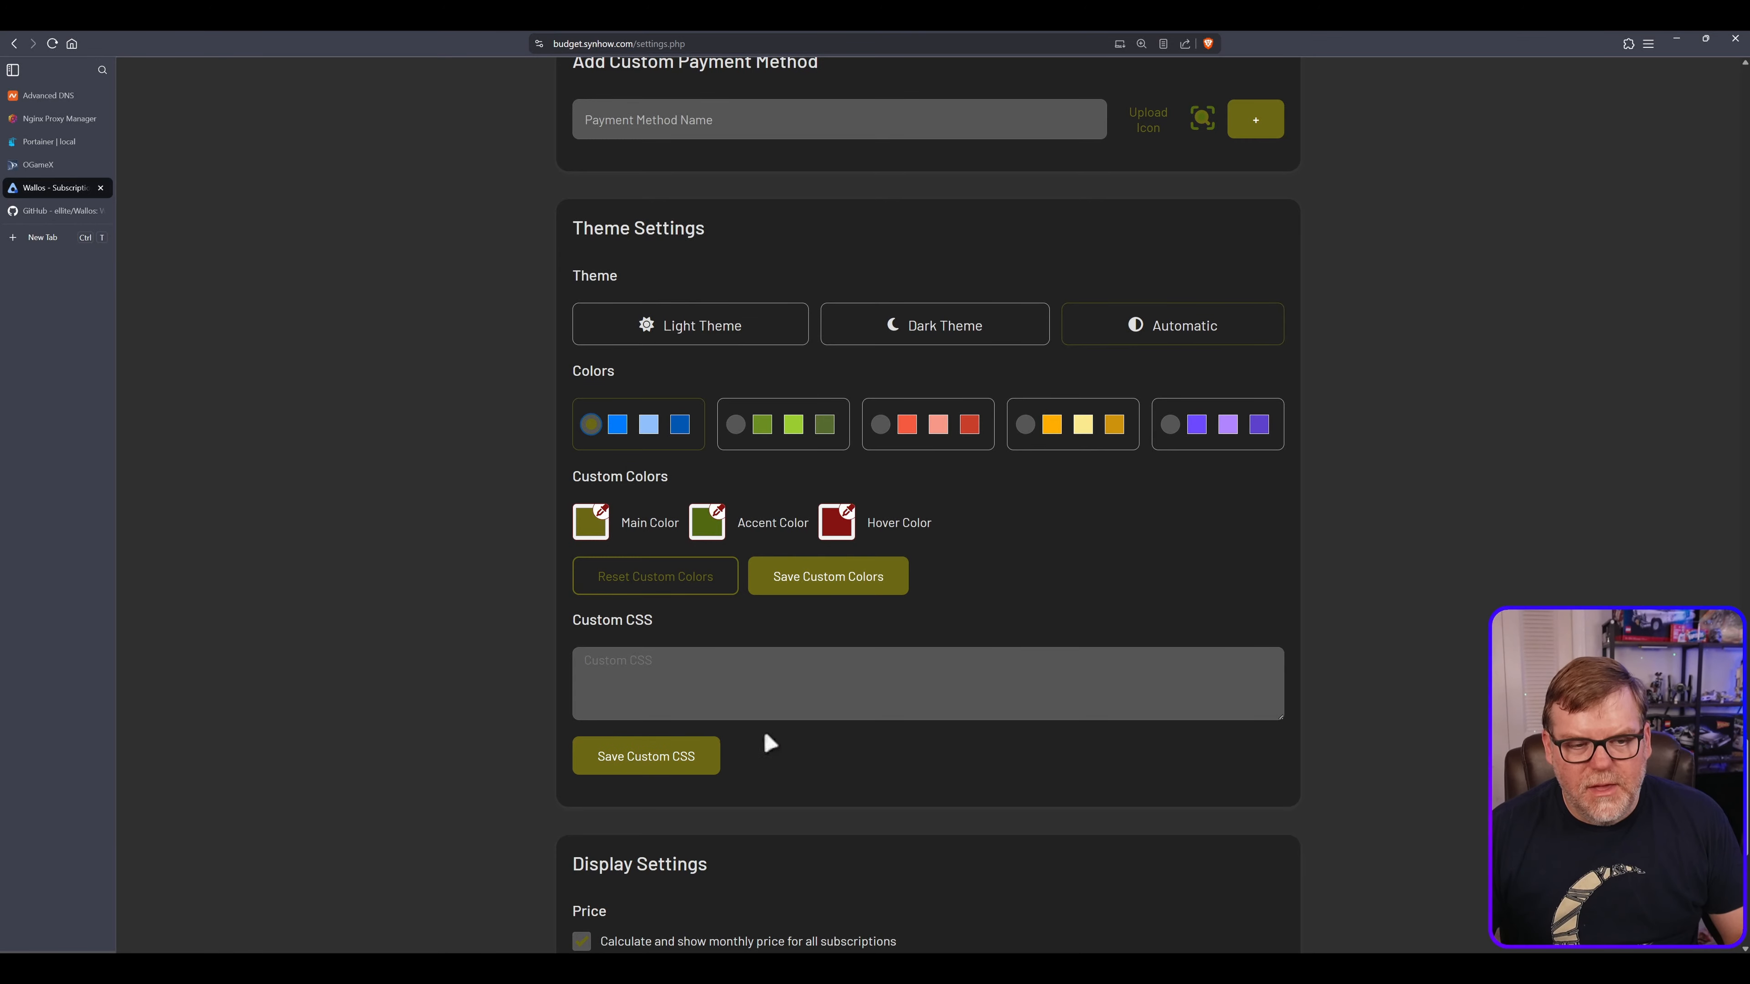
# Switch the display option that calculates and shows the monthly price for all subscriptions off and back on
pyautogui.scroll(-2, 799, 709)
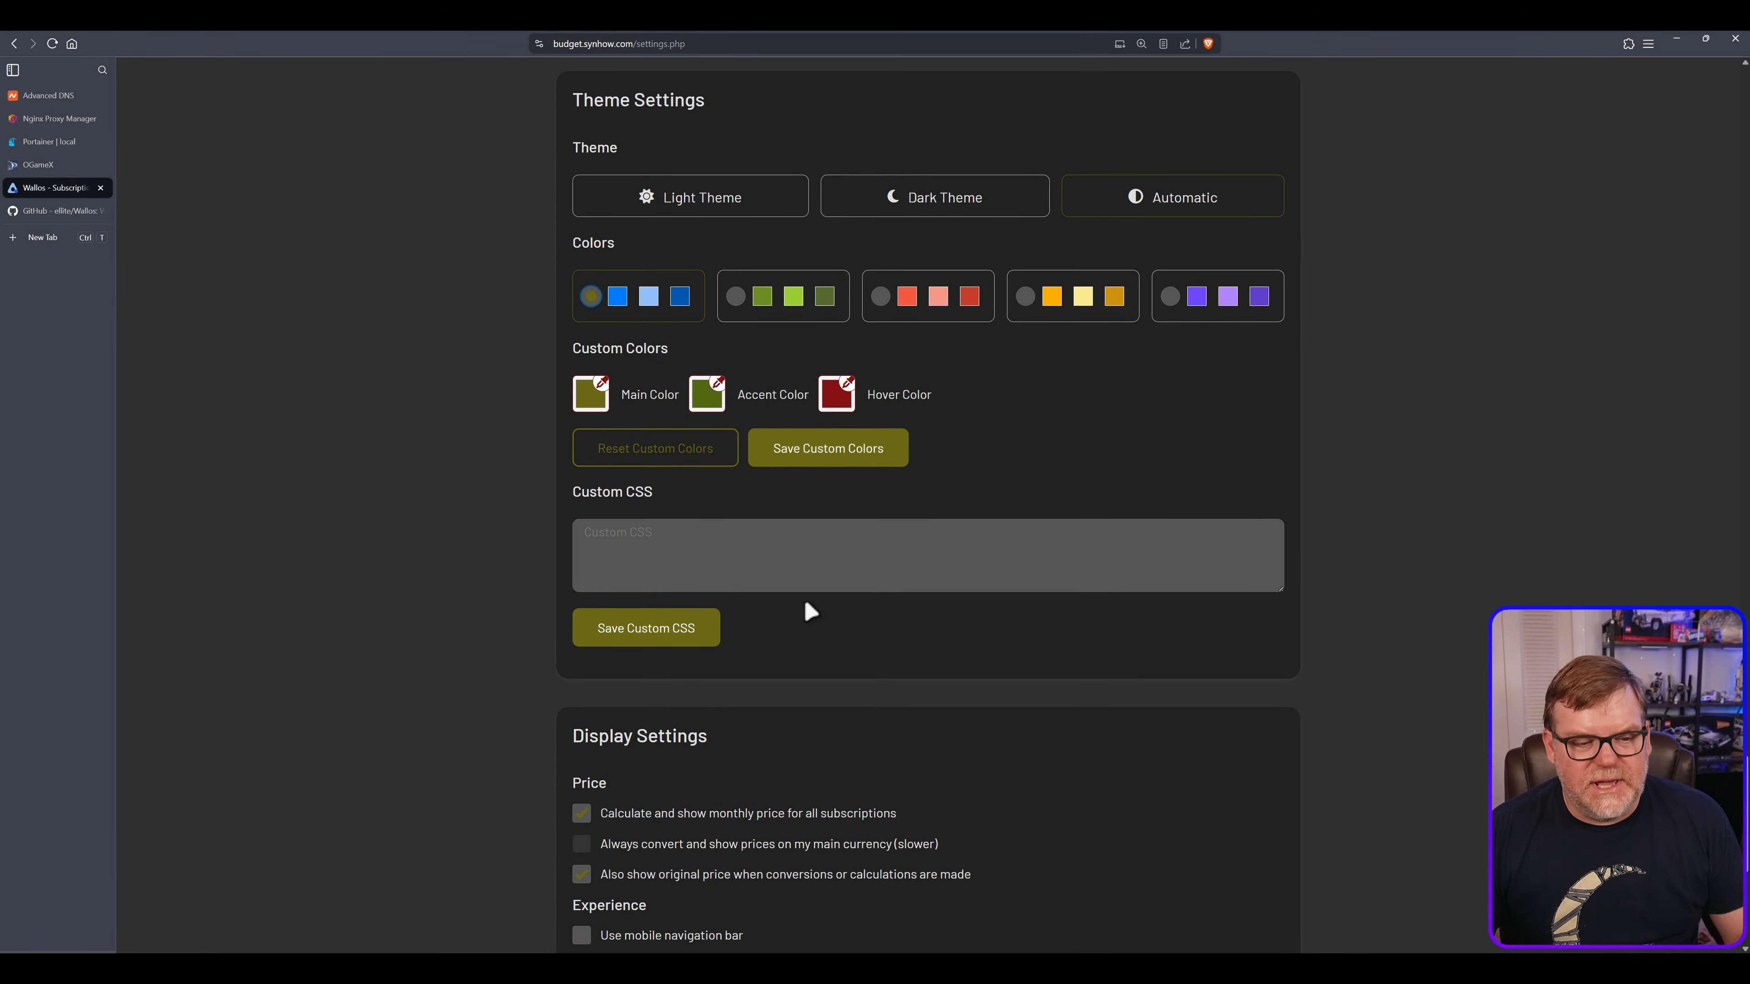
pyautogui.scroll(-7, 896, 607)
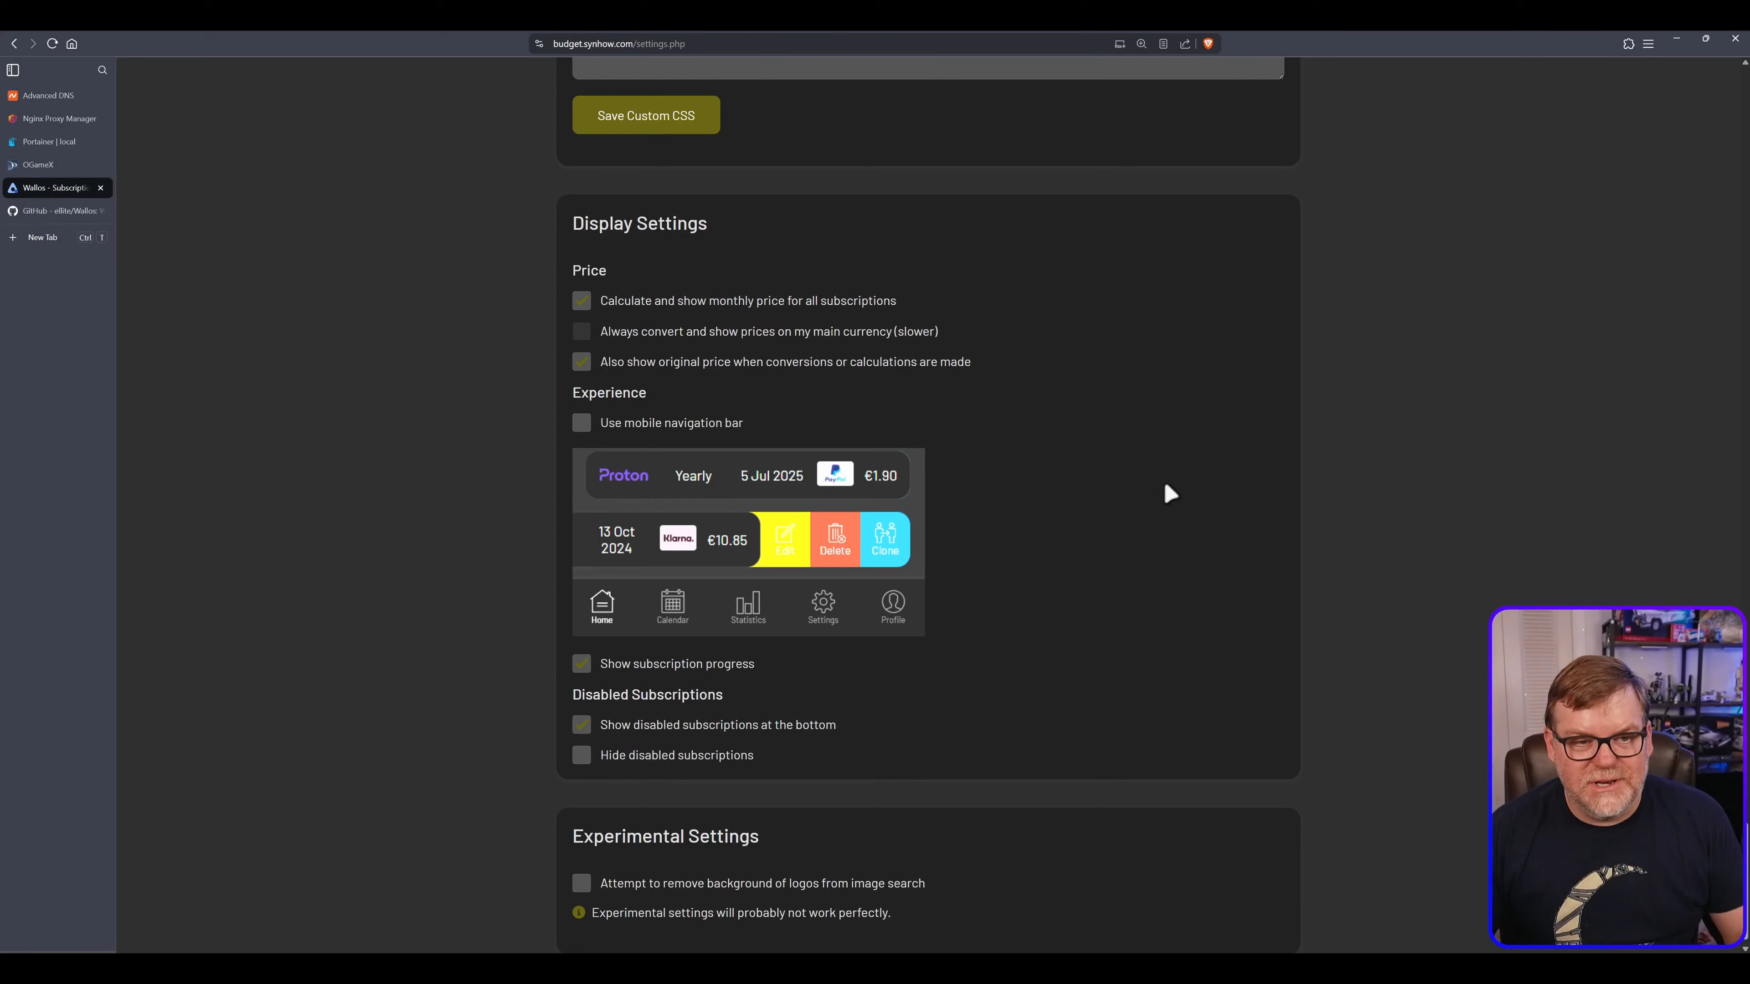
pyautogui.click(593, 307)
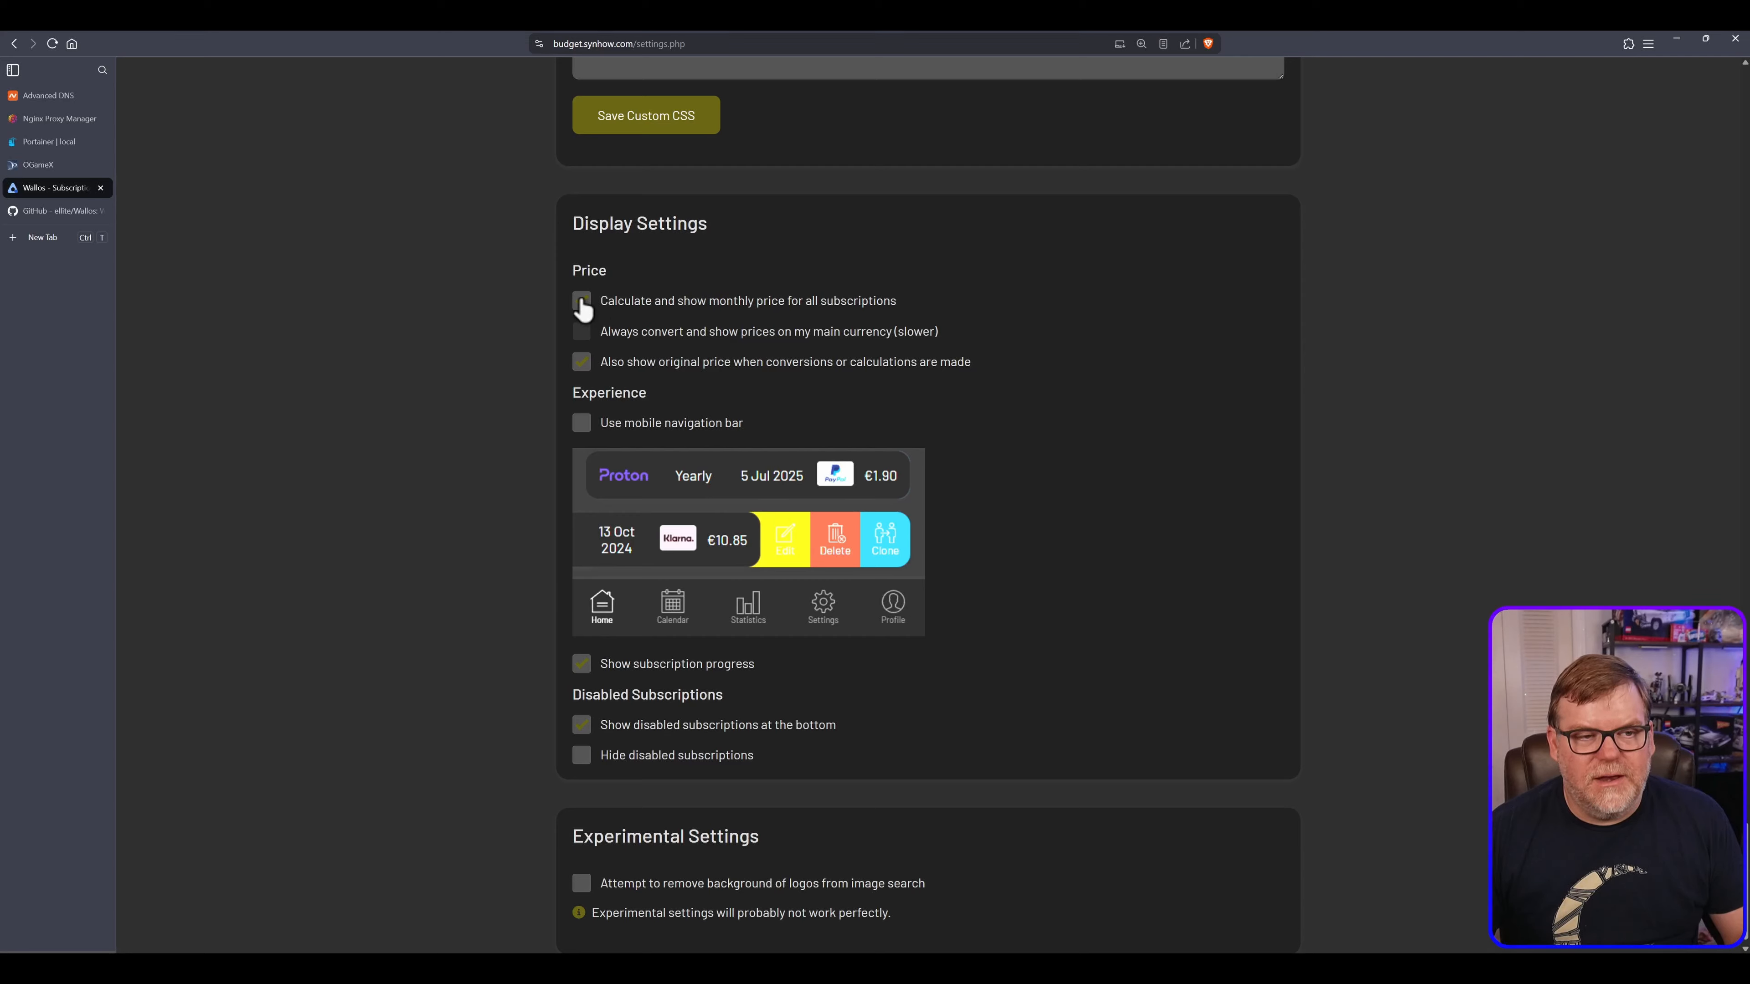
pyautogui.click(587, 305)
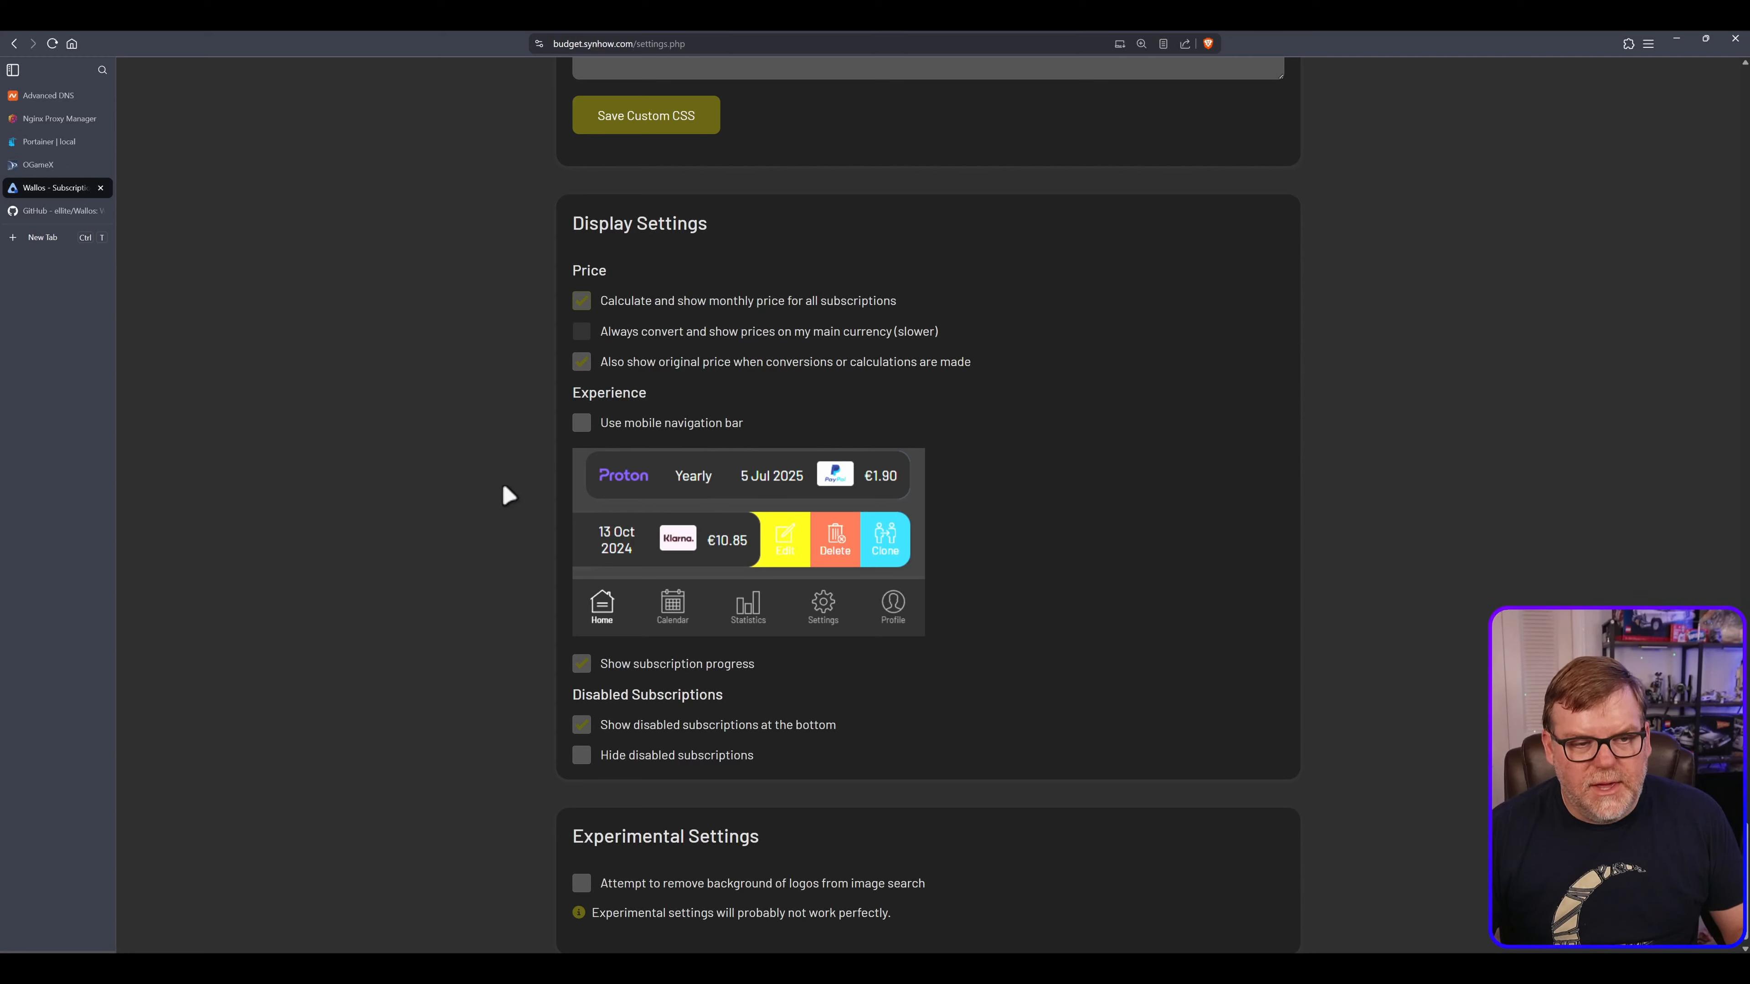
# Try the mobile navigation bar option, turning it off again, and enable the experimental background removal for logos from image search
pyautogui.click(582, 426)
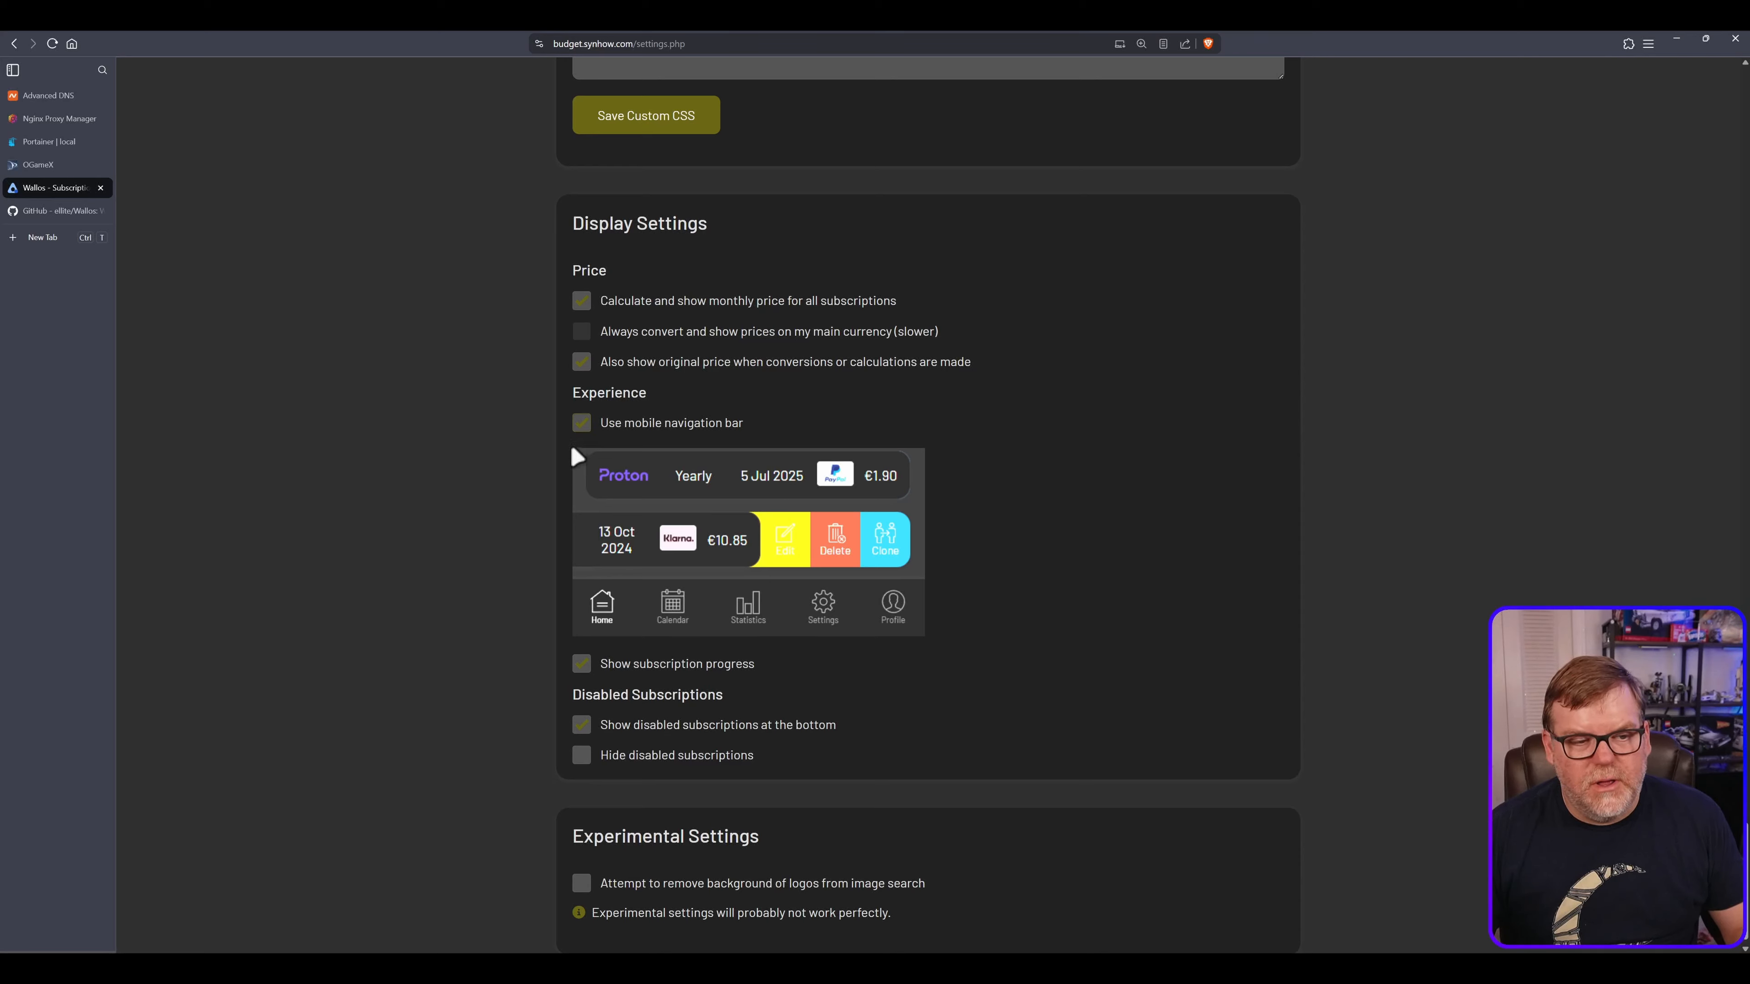
pyautogui.click(584, 428)
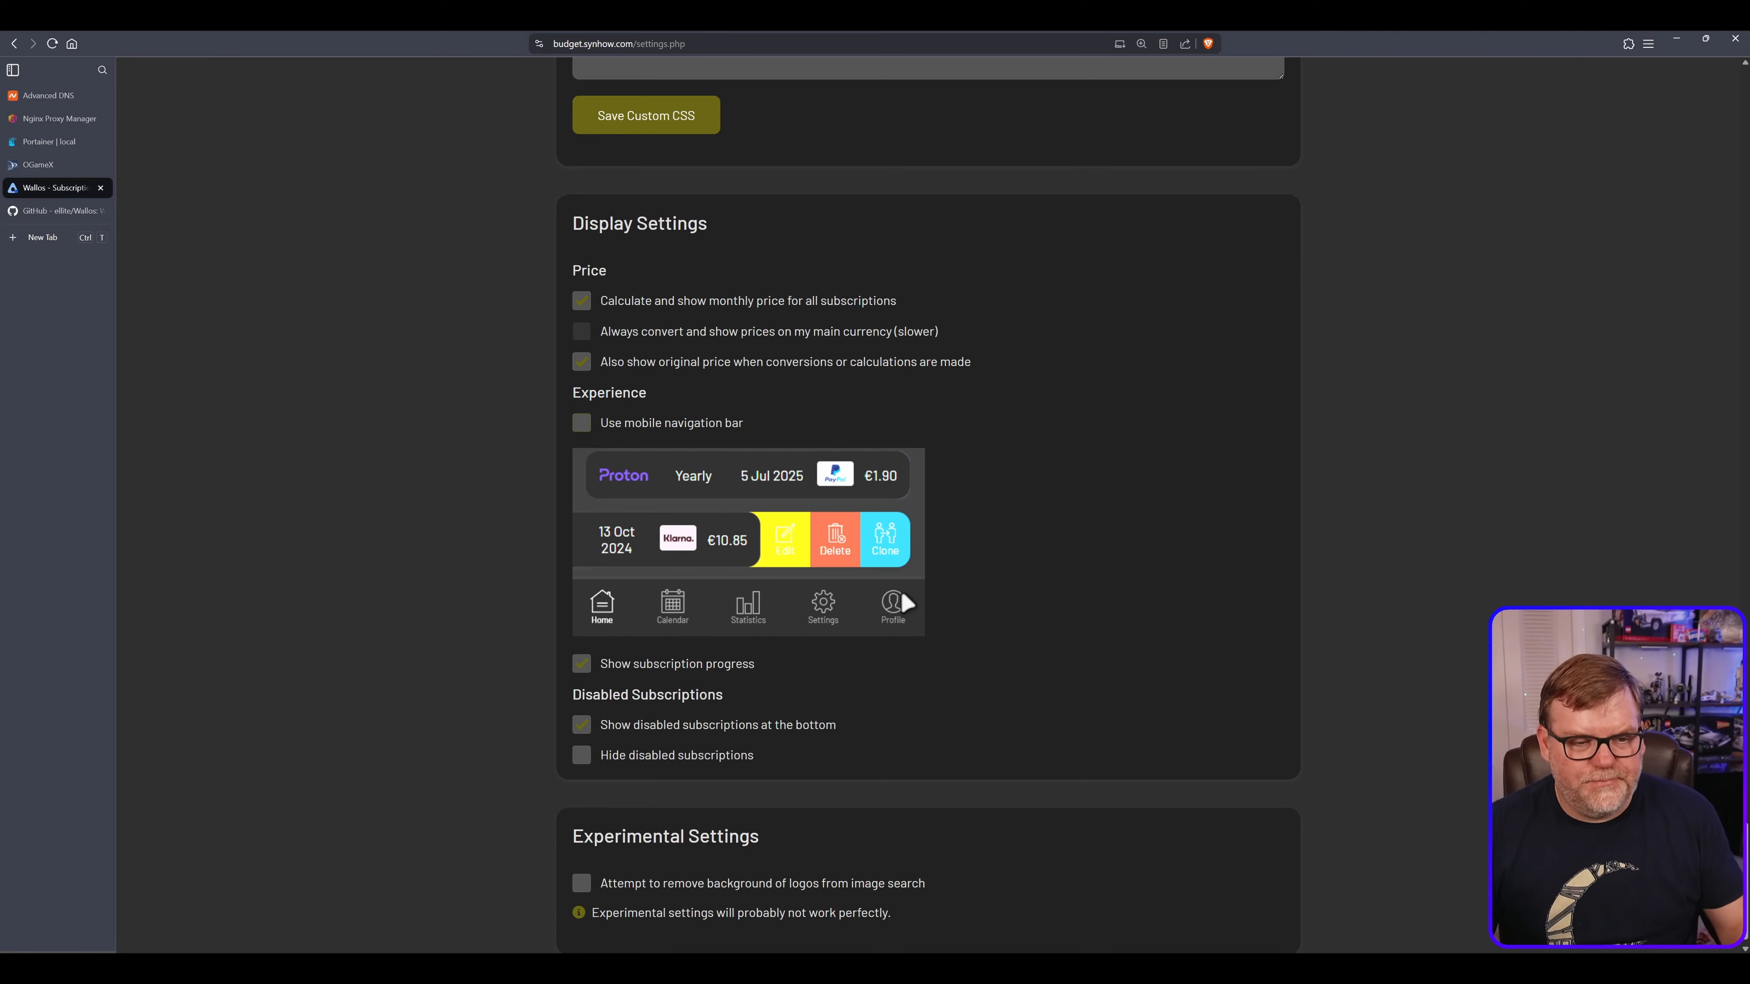
pyautogui.scroll(-1, 928, 651)
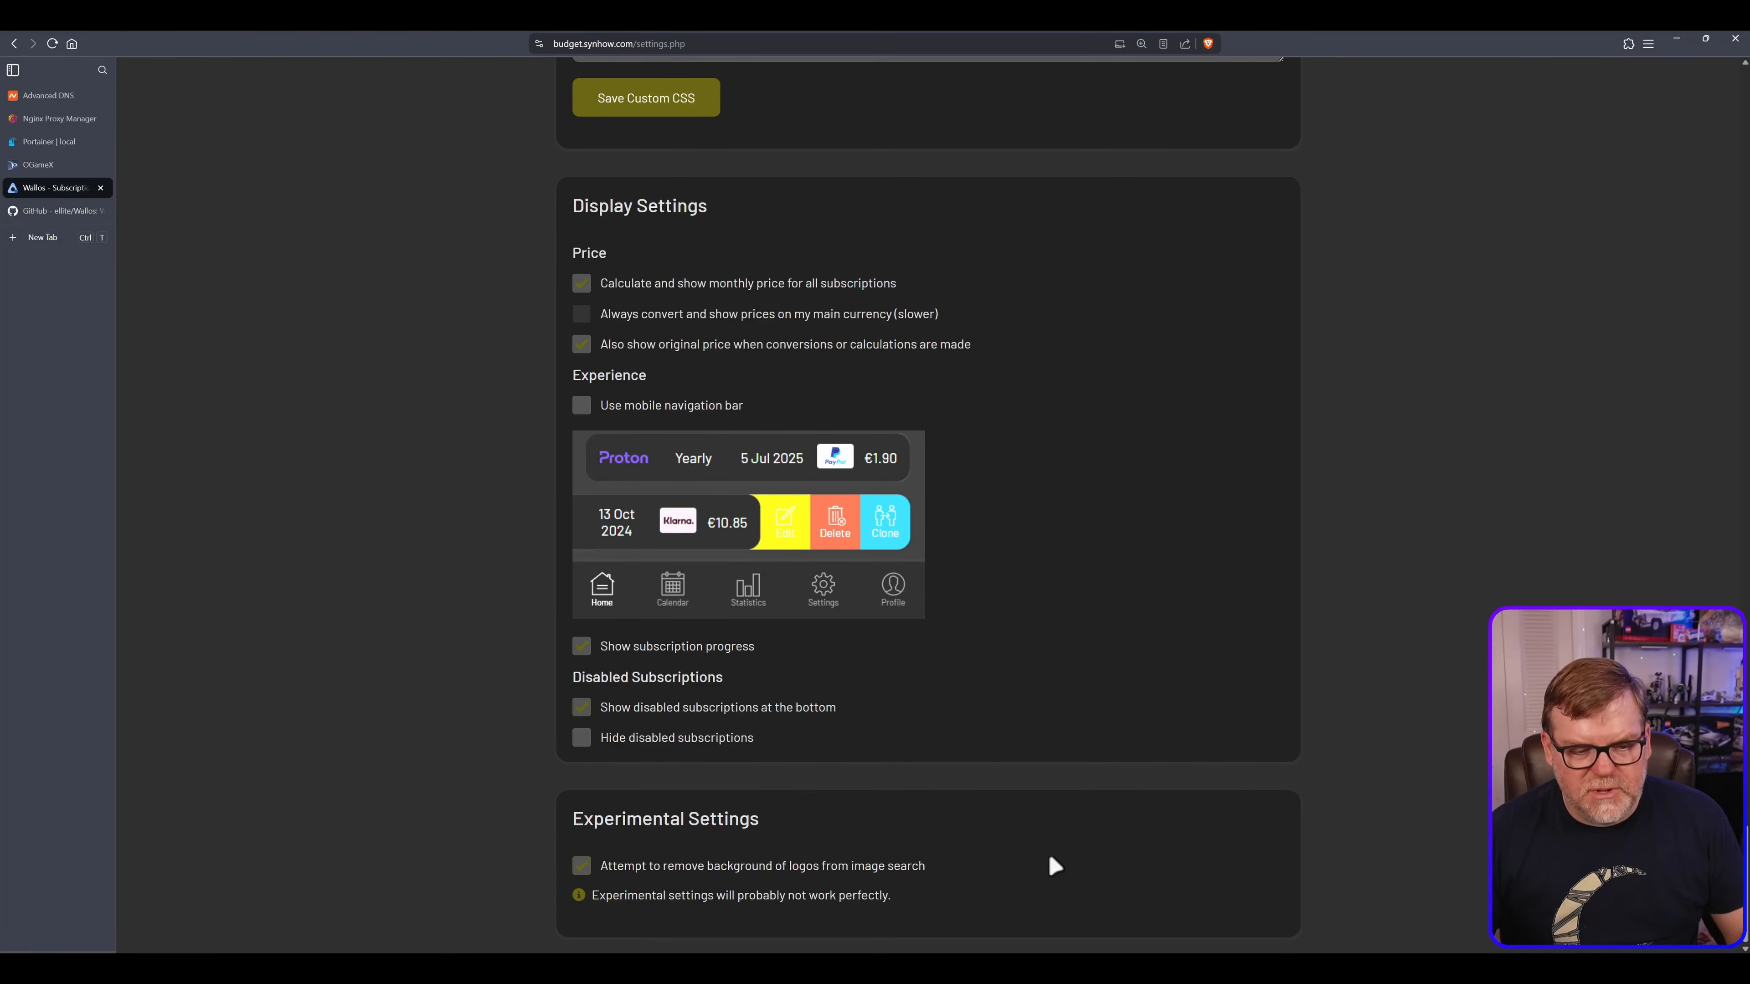
# Open the Admin page from the user account options
pyautogui.scroll(7, 1051, 864)
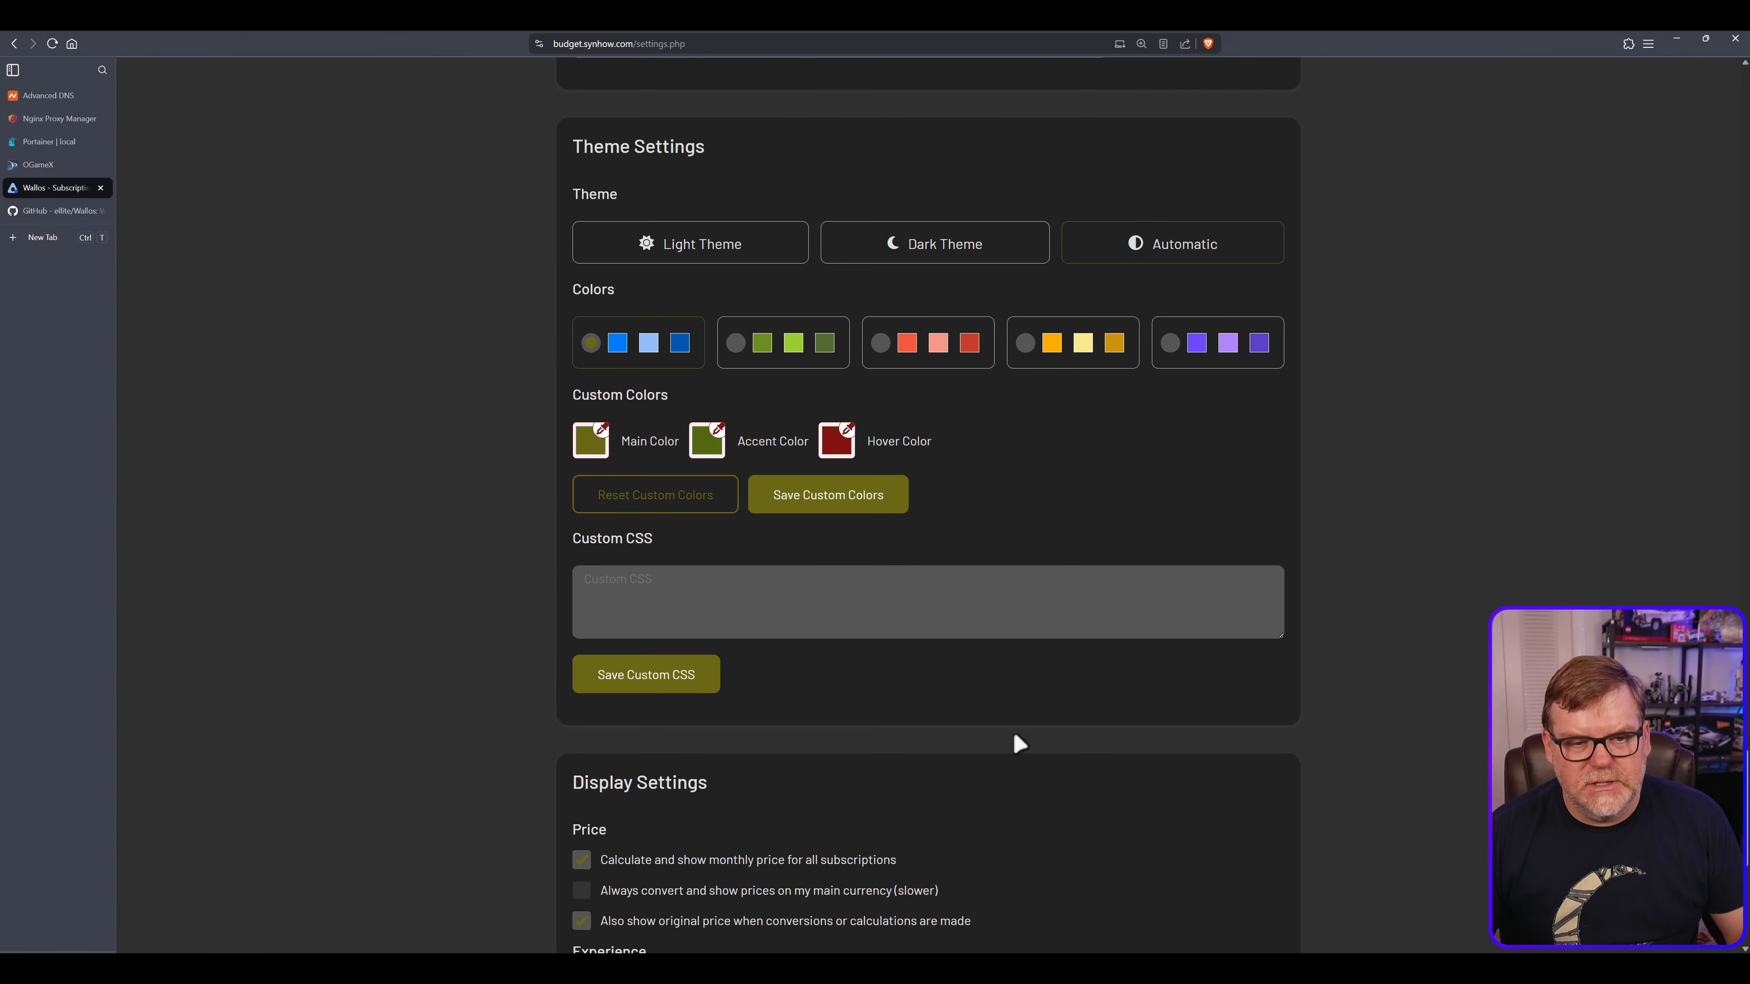
pyautogui.scroll(12, 1018, 744)
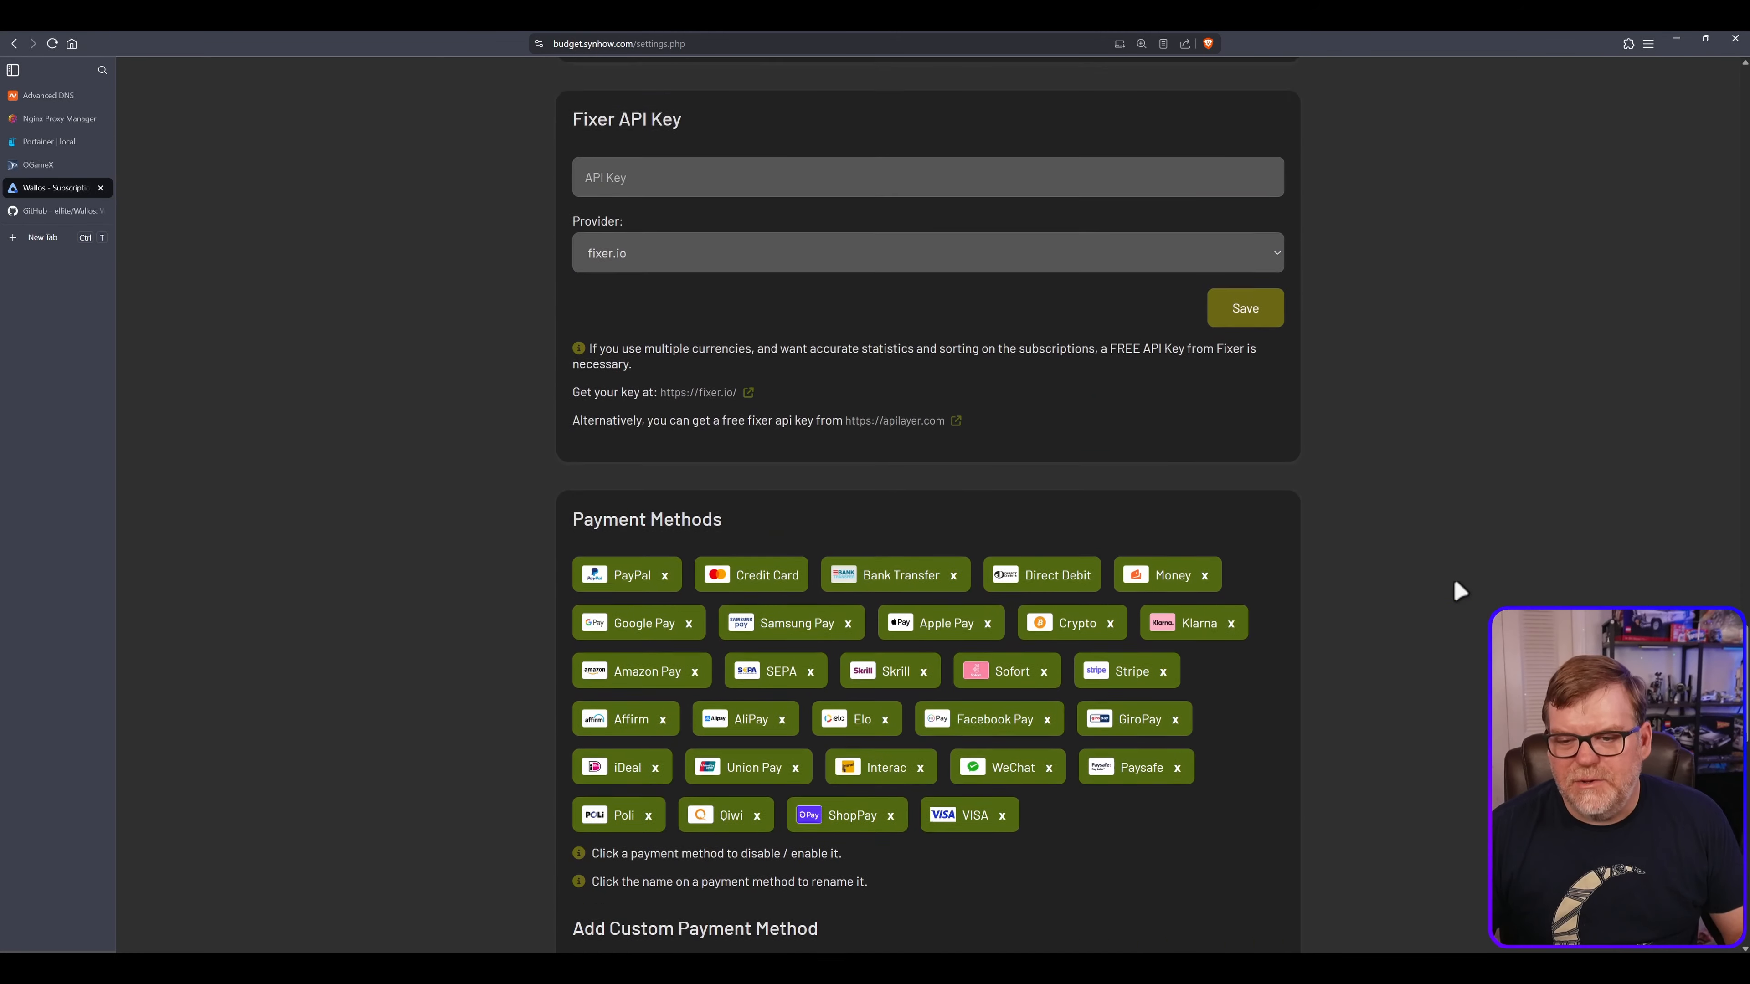
pyautogui.scroll(15, 1454, 581)
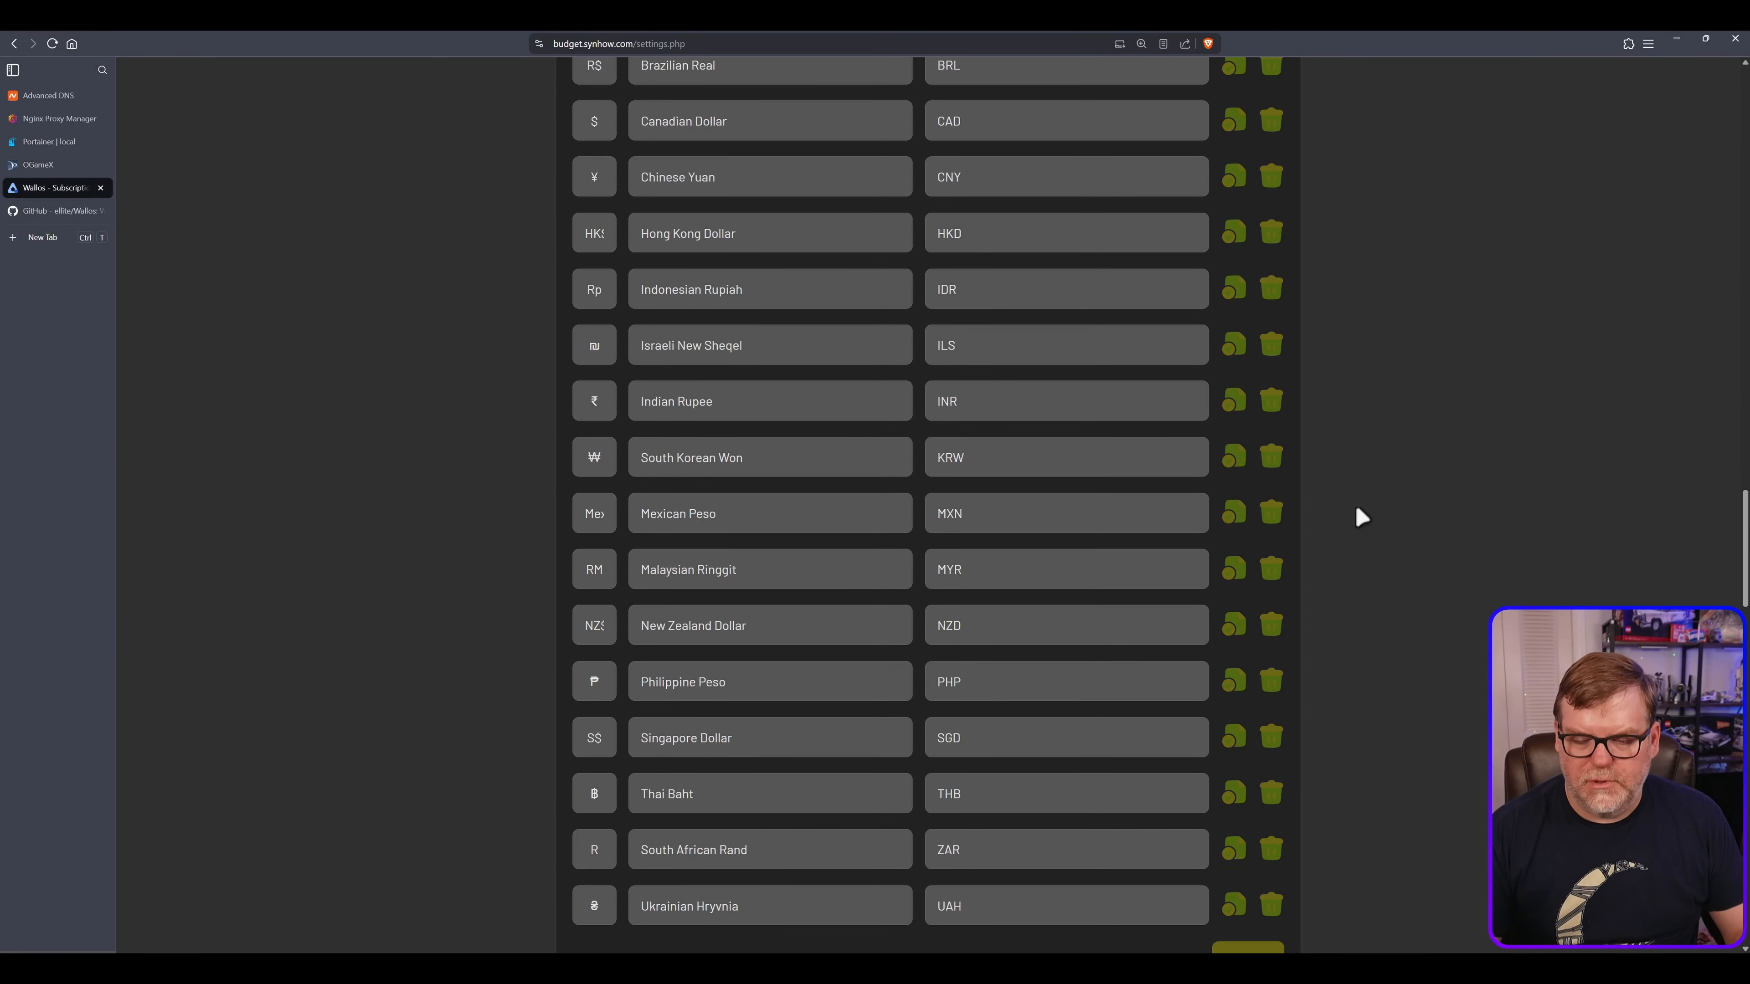
pyautogui.scroll(10, 1356, 508)
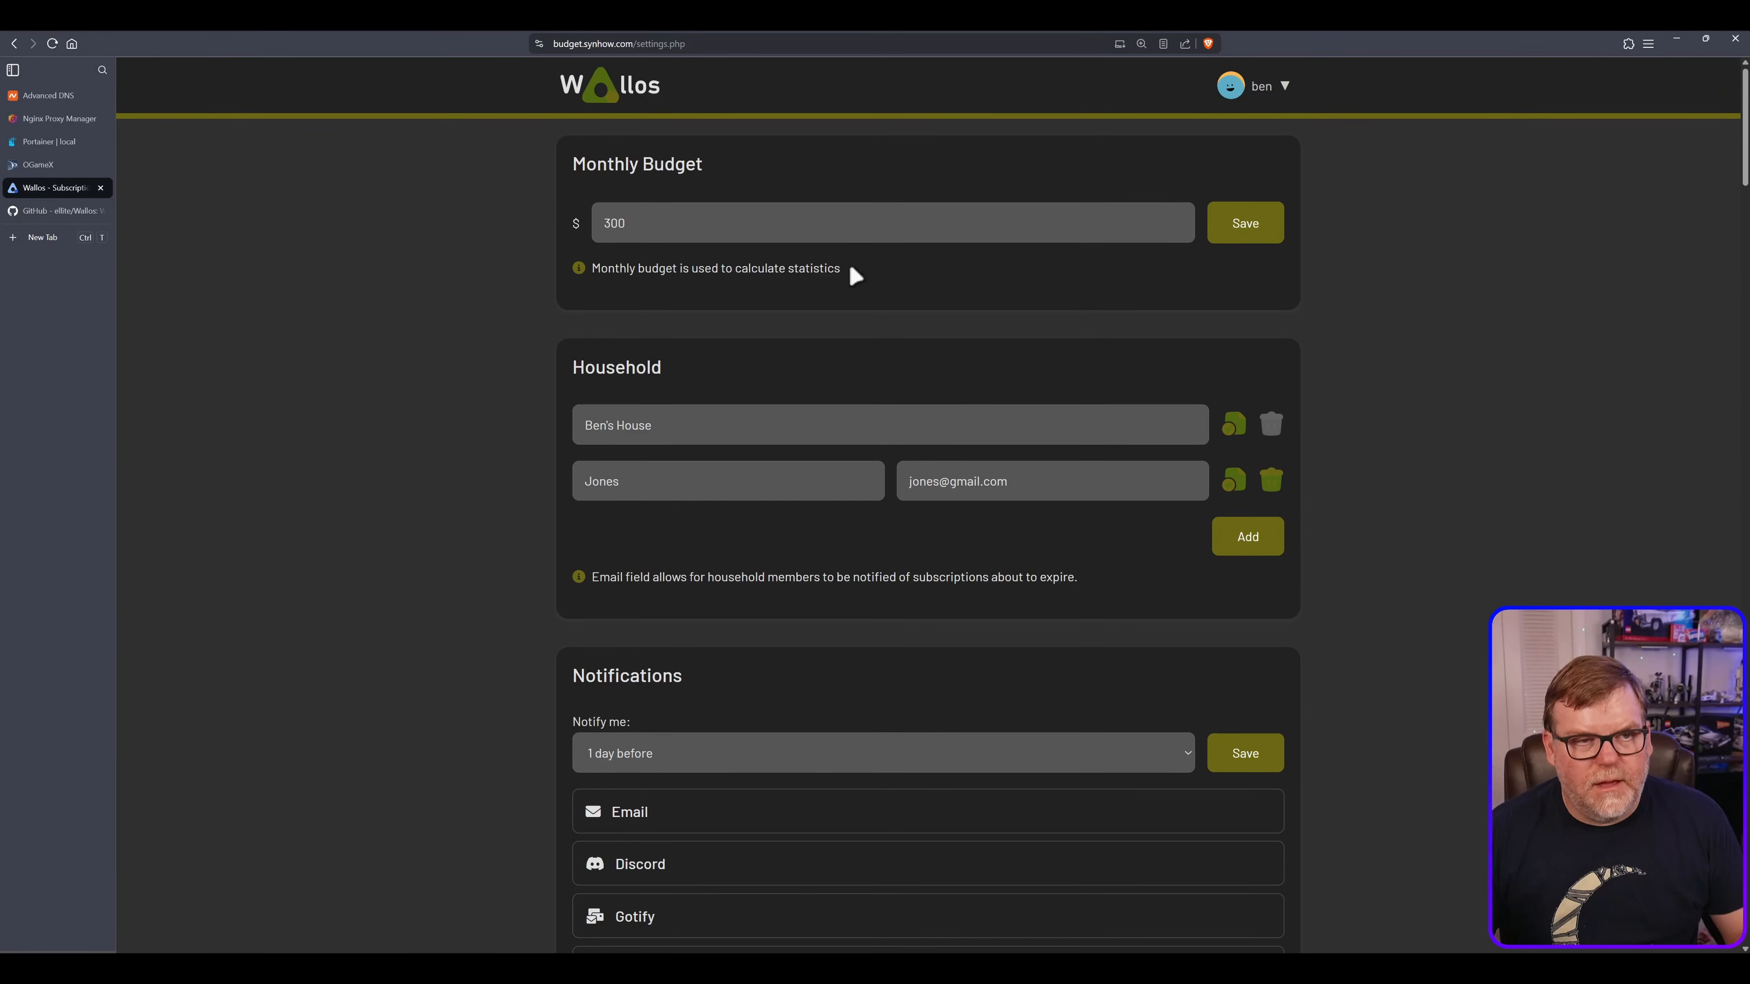
pyautogui.click(1265, 97)
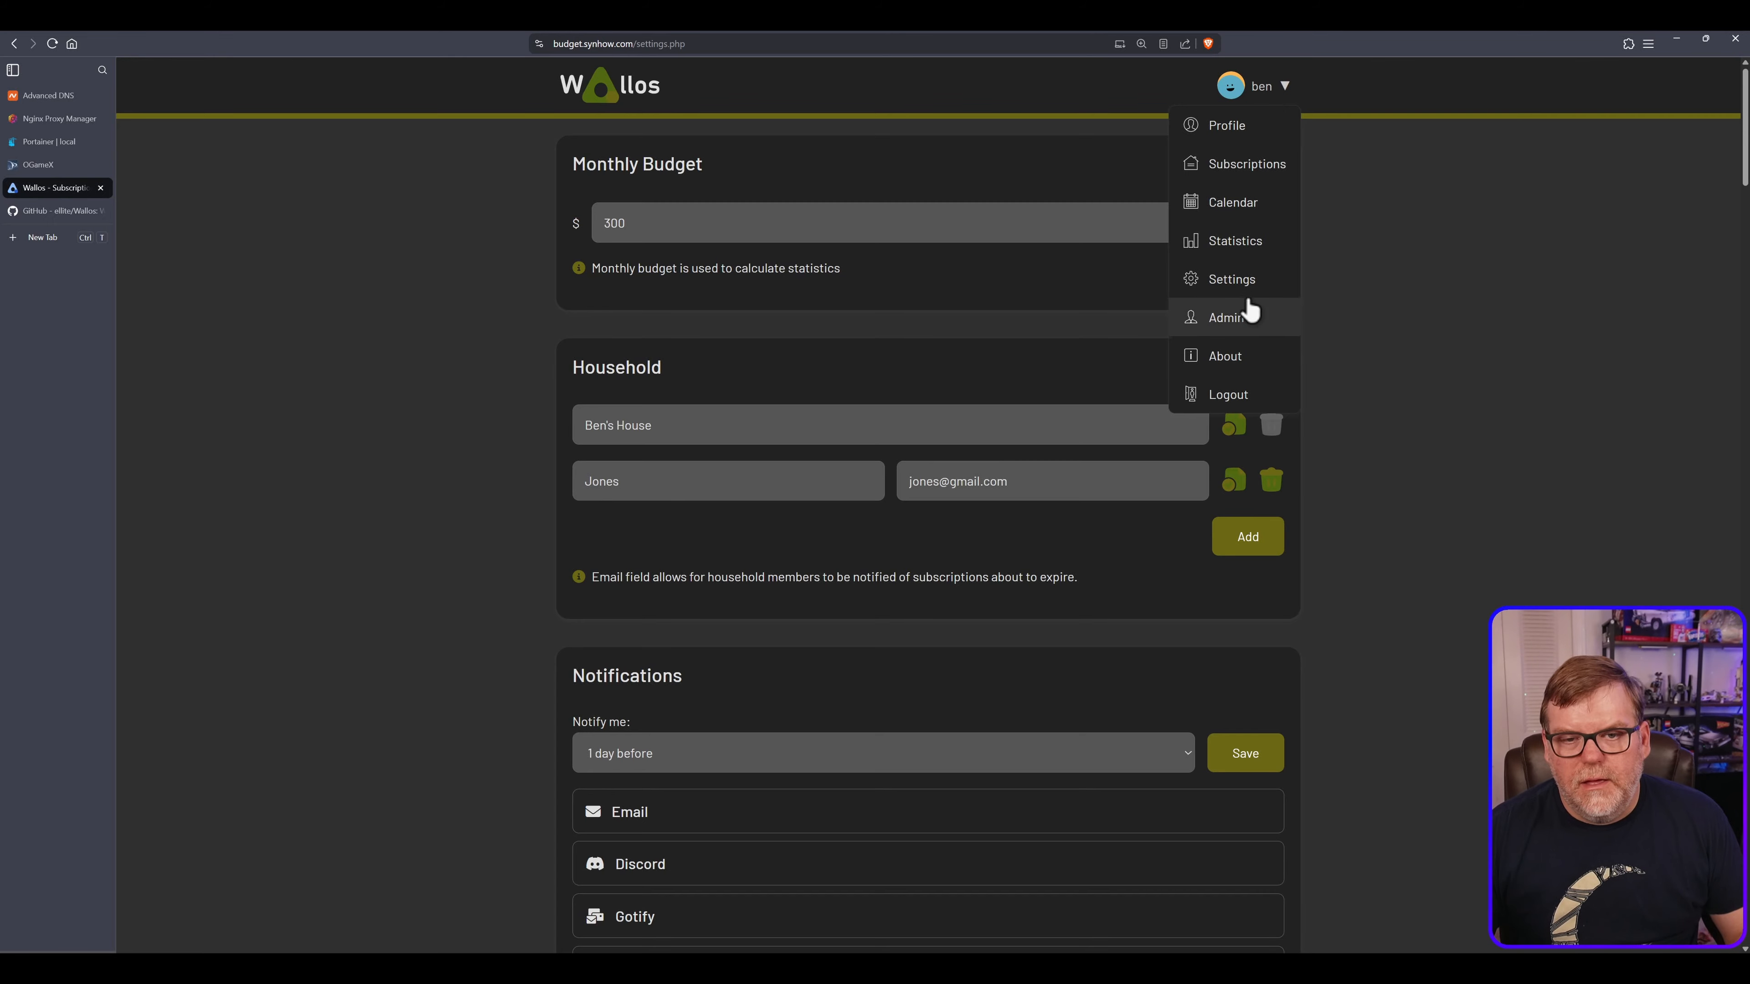
pyautogui.click(1254, 336)
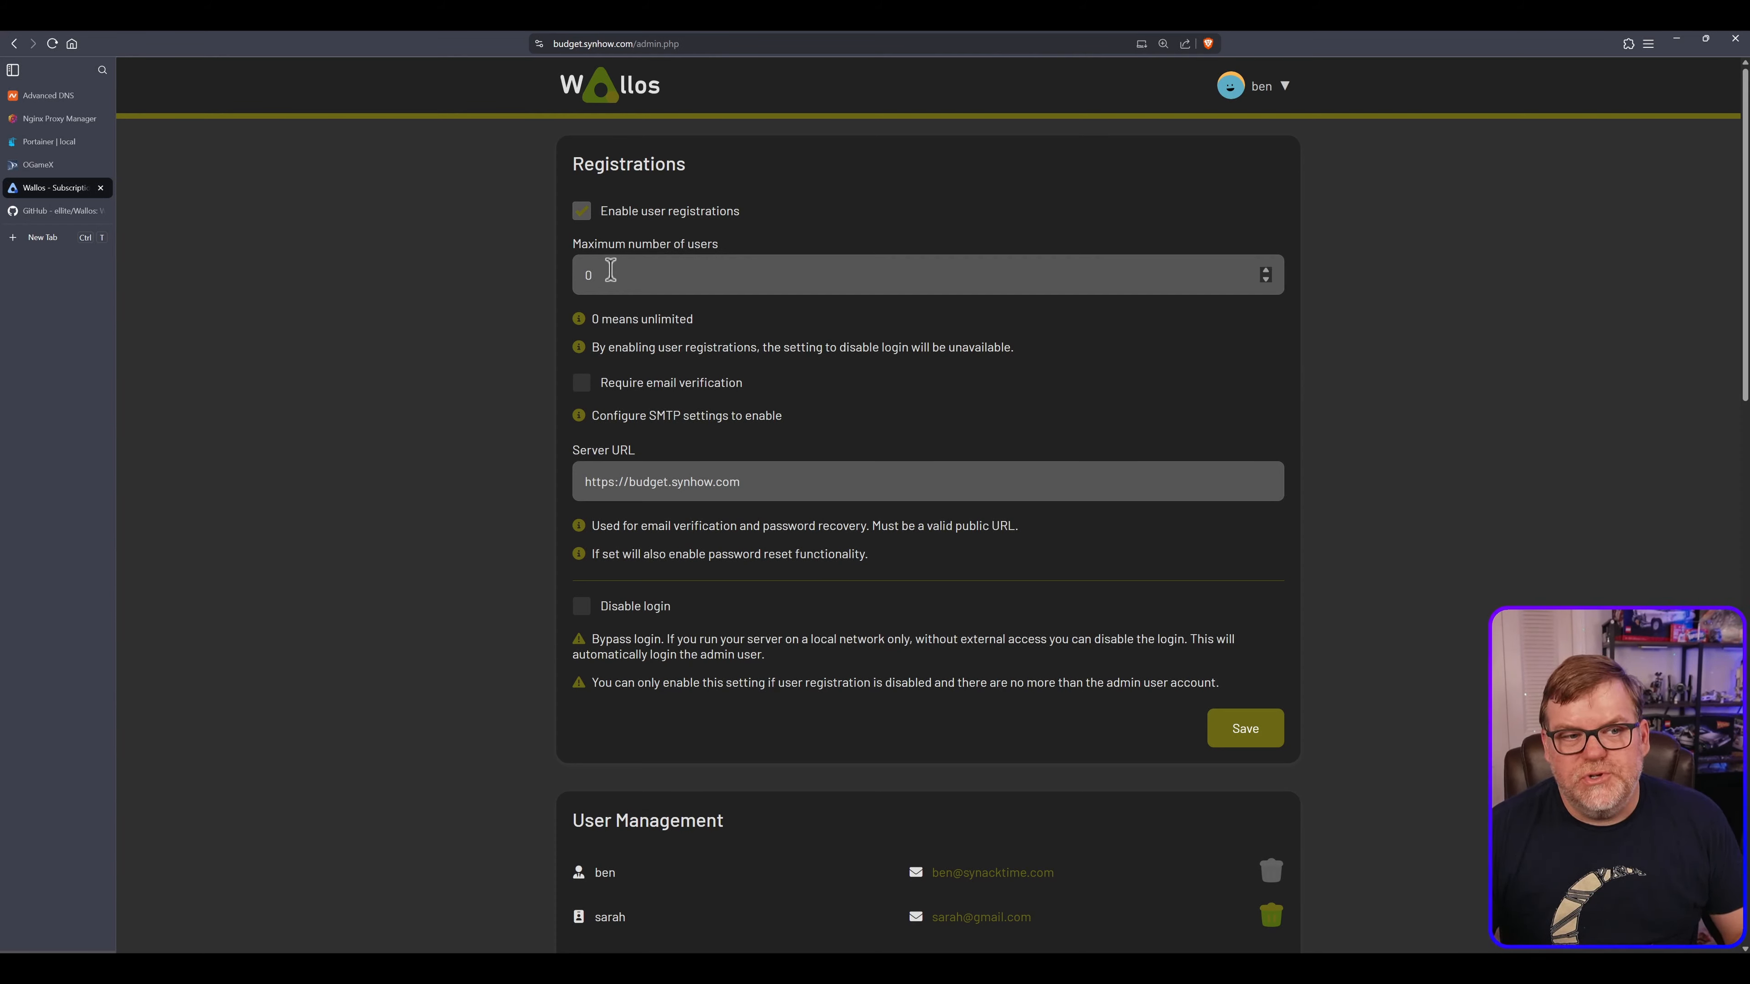
# Set the maximum number of users to 5 and disable user registrations
pyautogui.moveTo(551, 277); pyautogui.dragTo(662, 283)
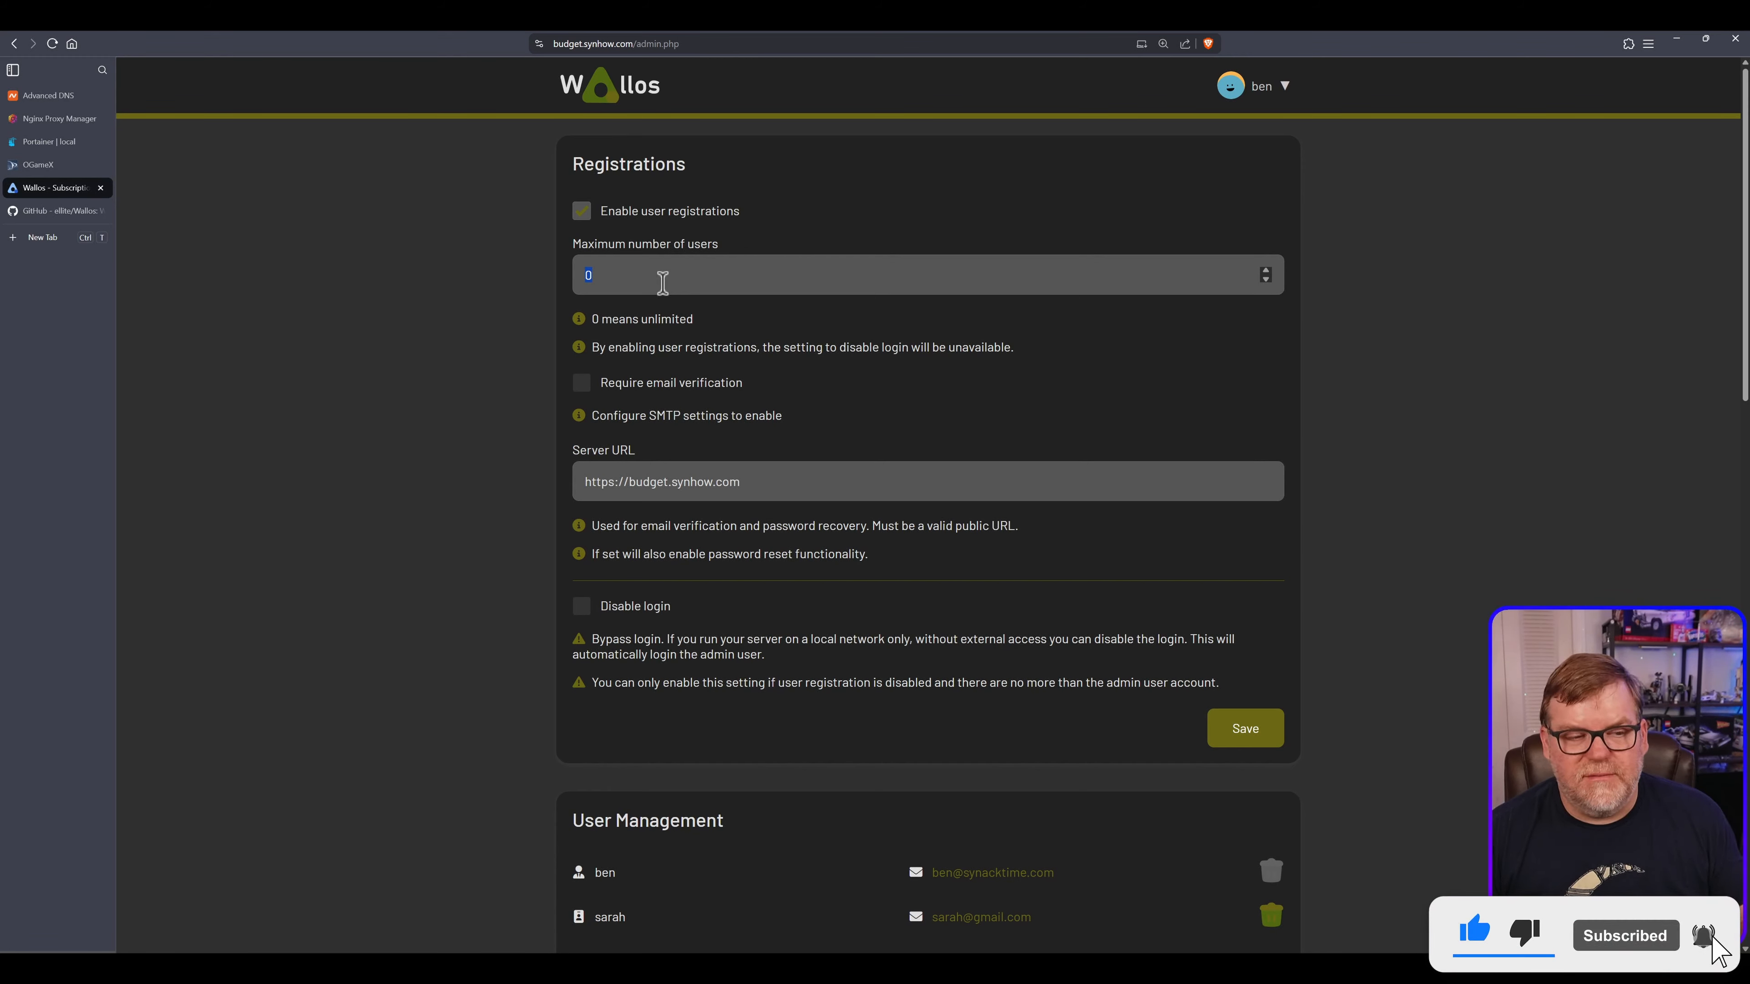
pyautogui.write('5')
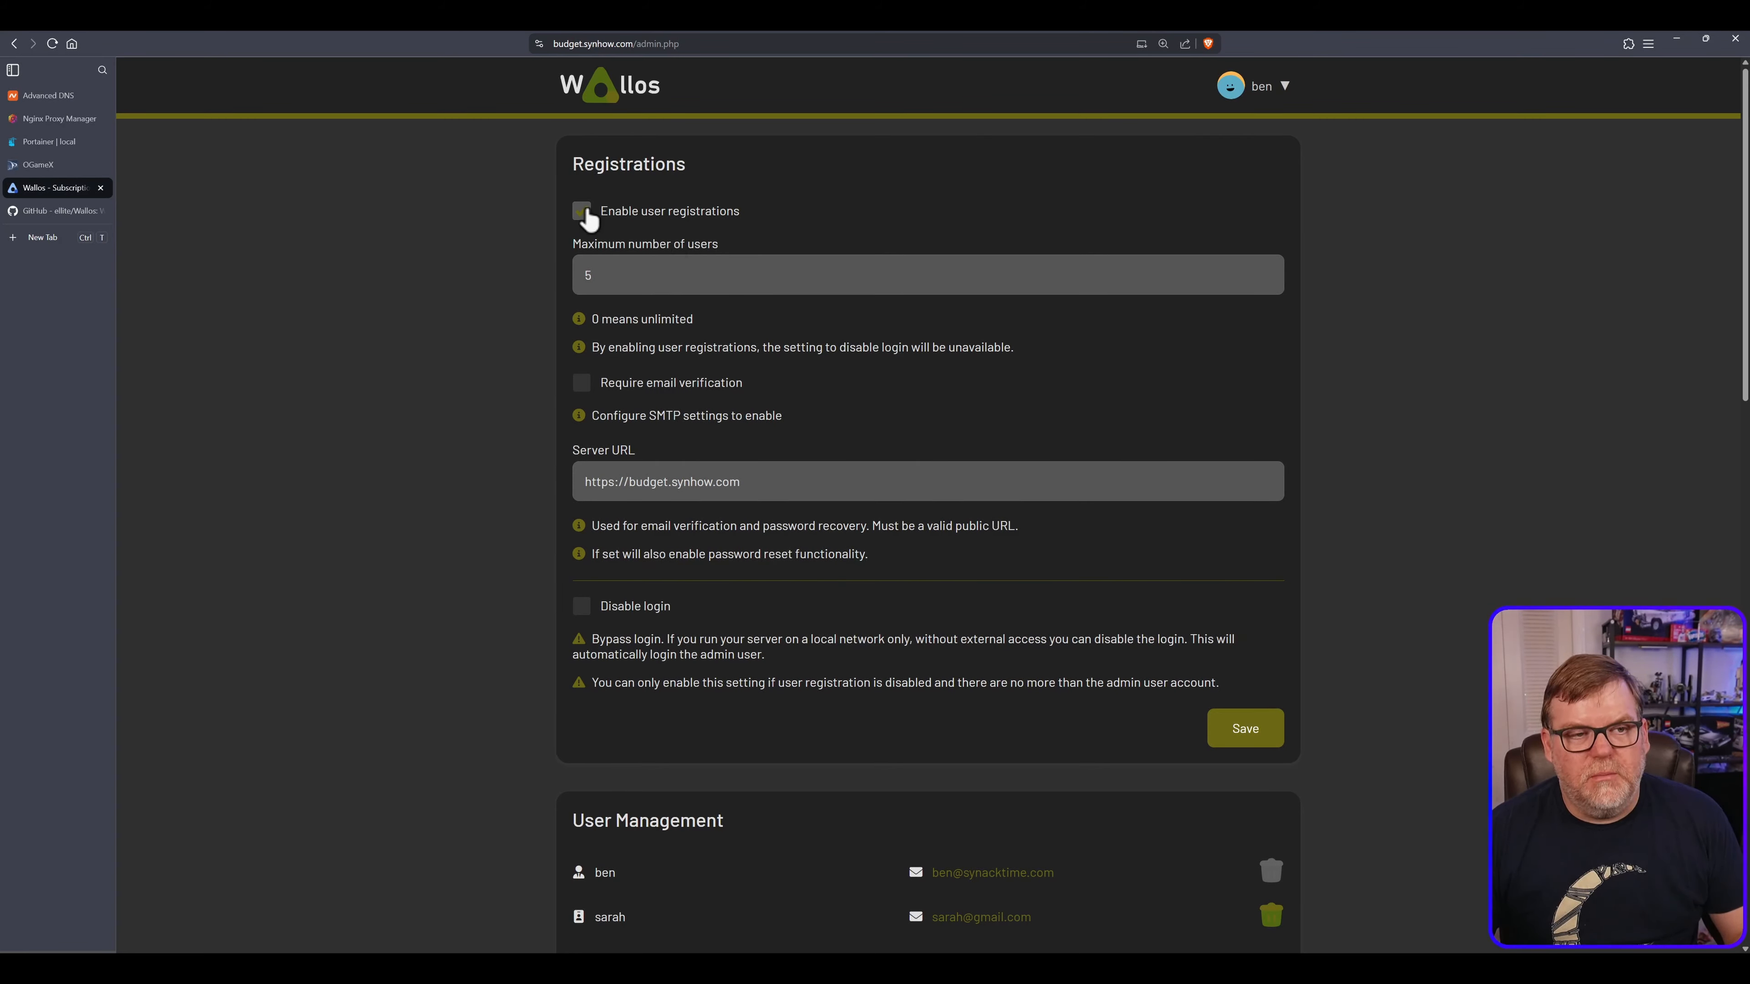
pyautogui.click(584, 212)
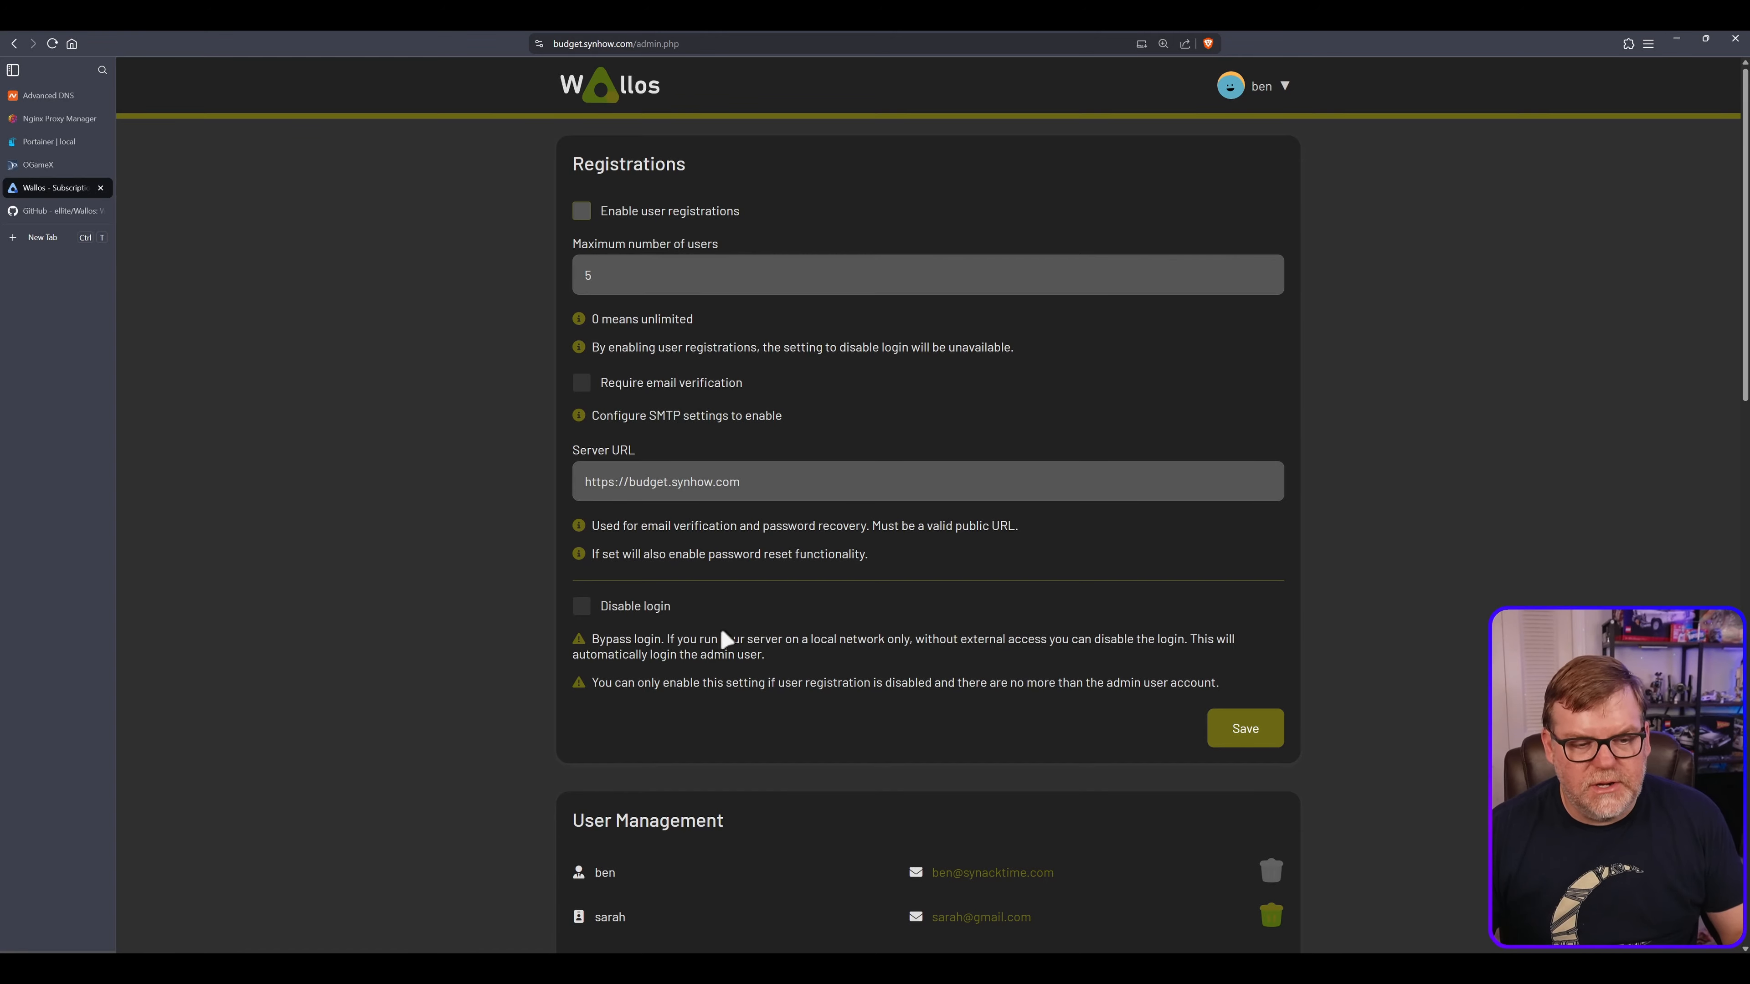
# Review the user creation form, the SMTP settings and the option to disable login on the admin page
pyautogui.scroll(-10, 758, 721)
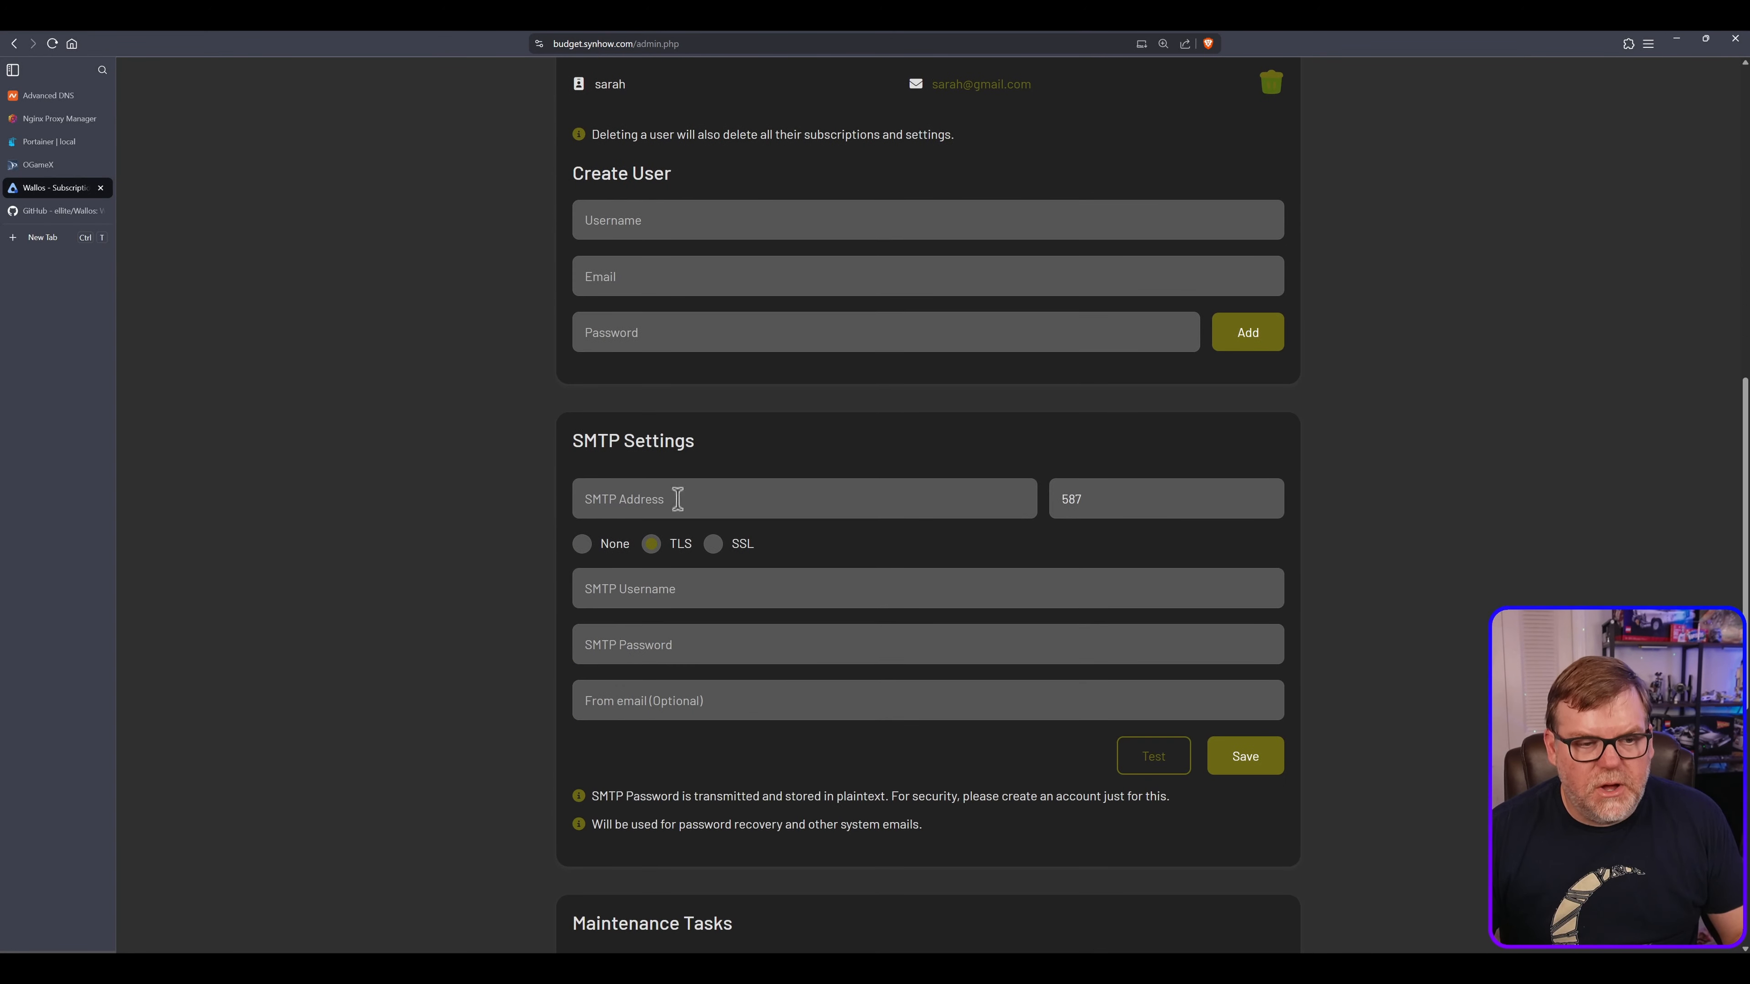
pyautogui.scroll(-1, 716, 498)
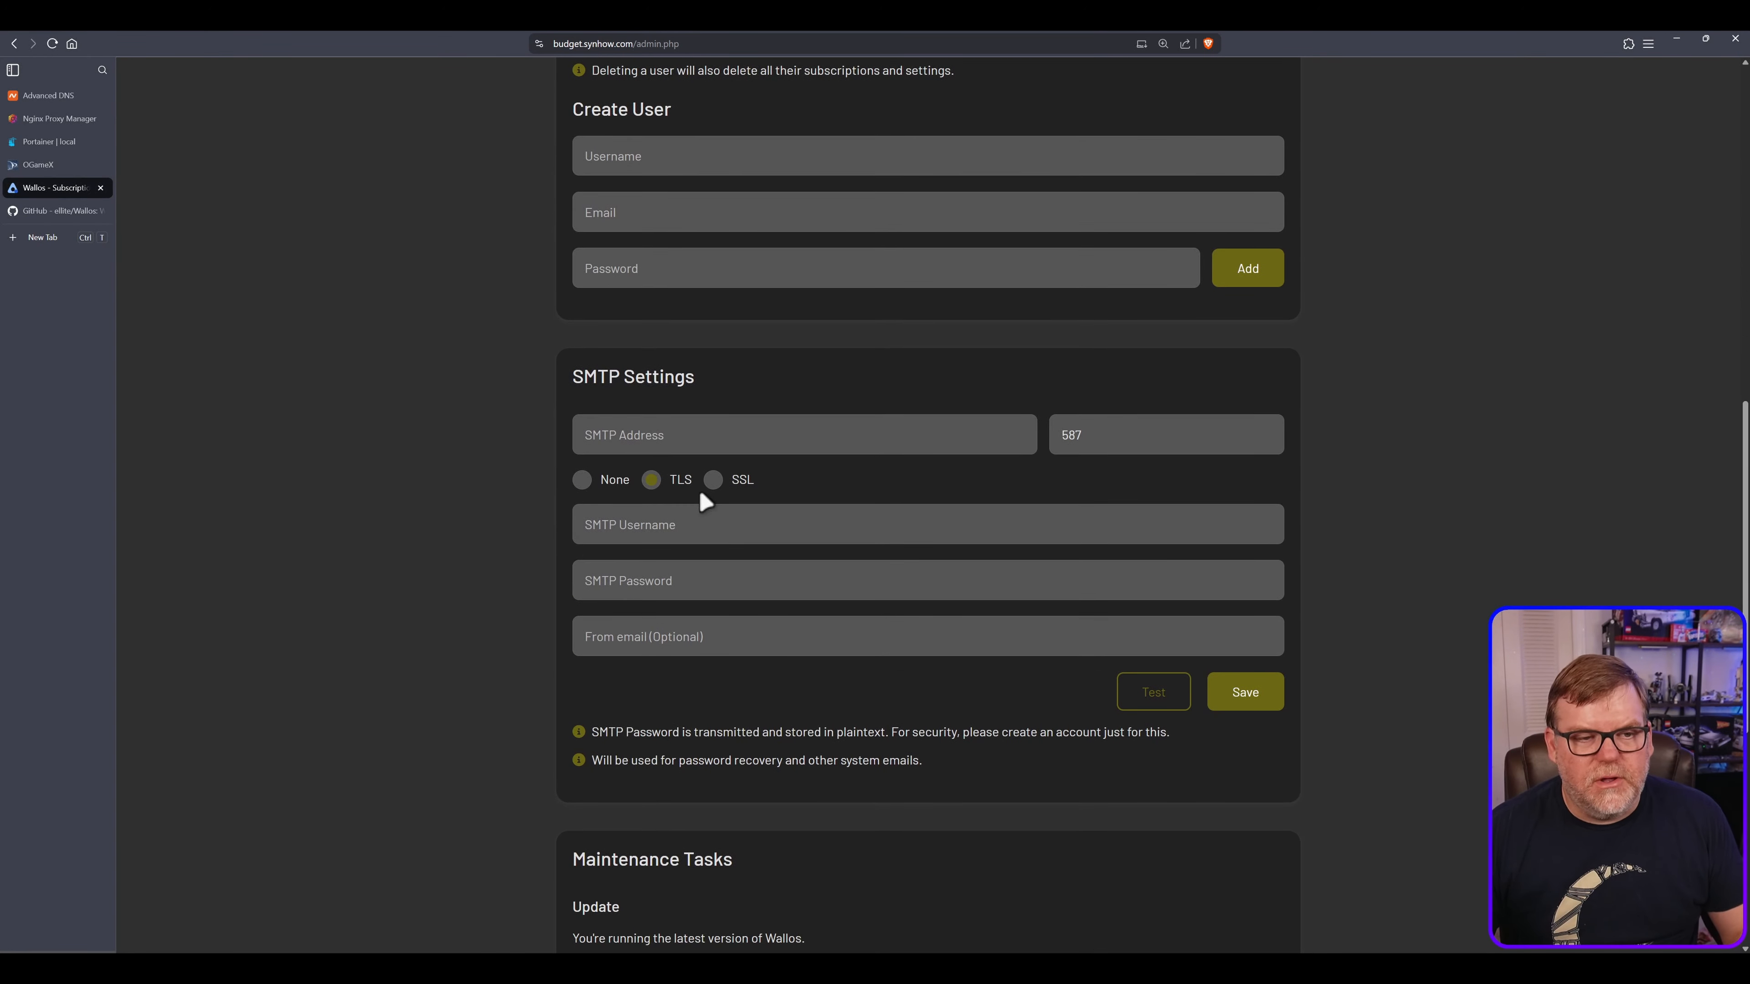
pyautogui.scroll(14, 727, 508)
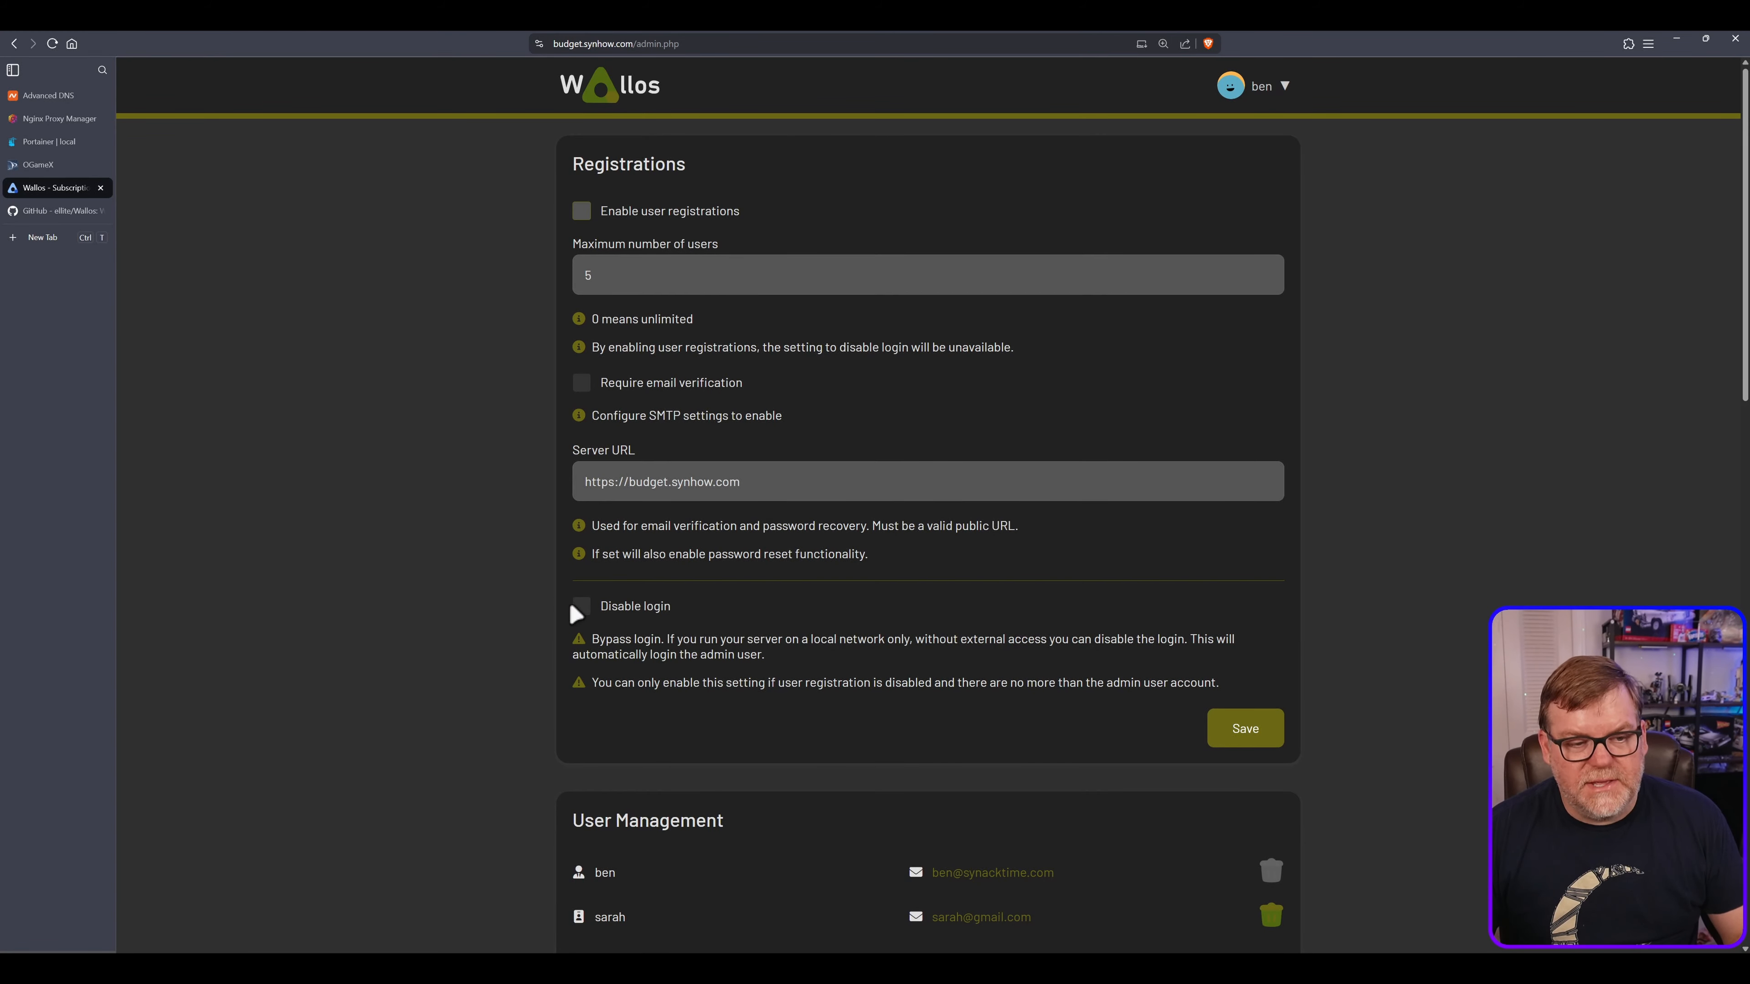
pyautogui.scroll(-4, 1074, 754)
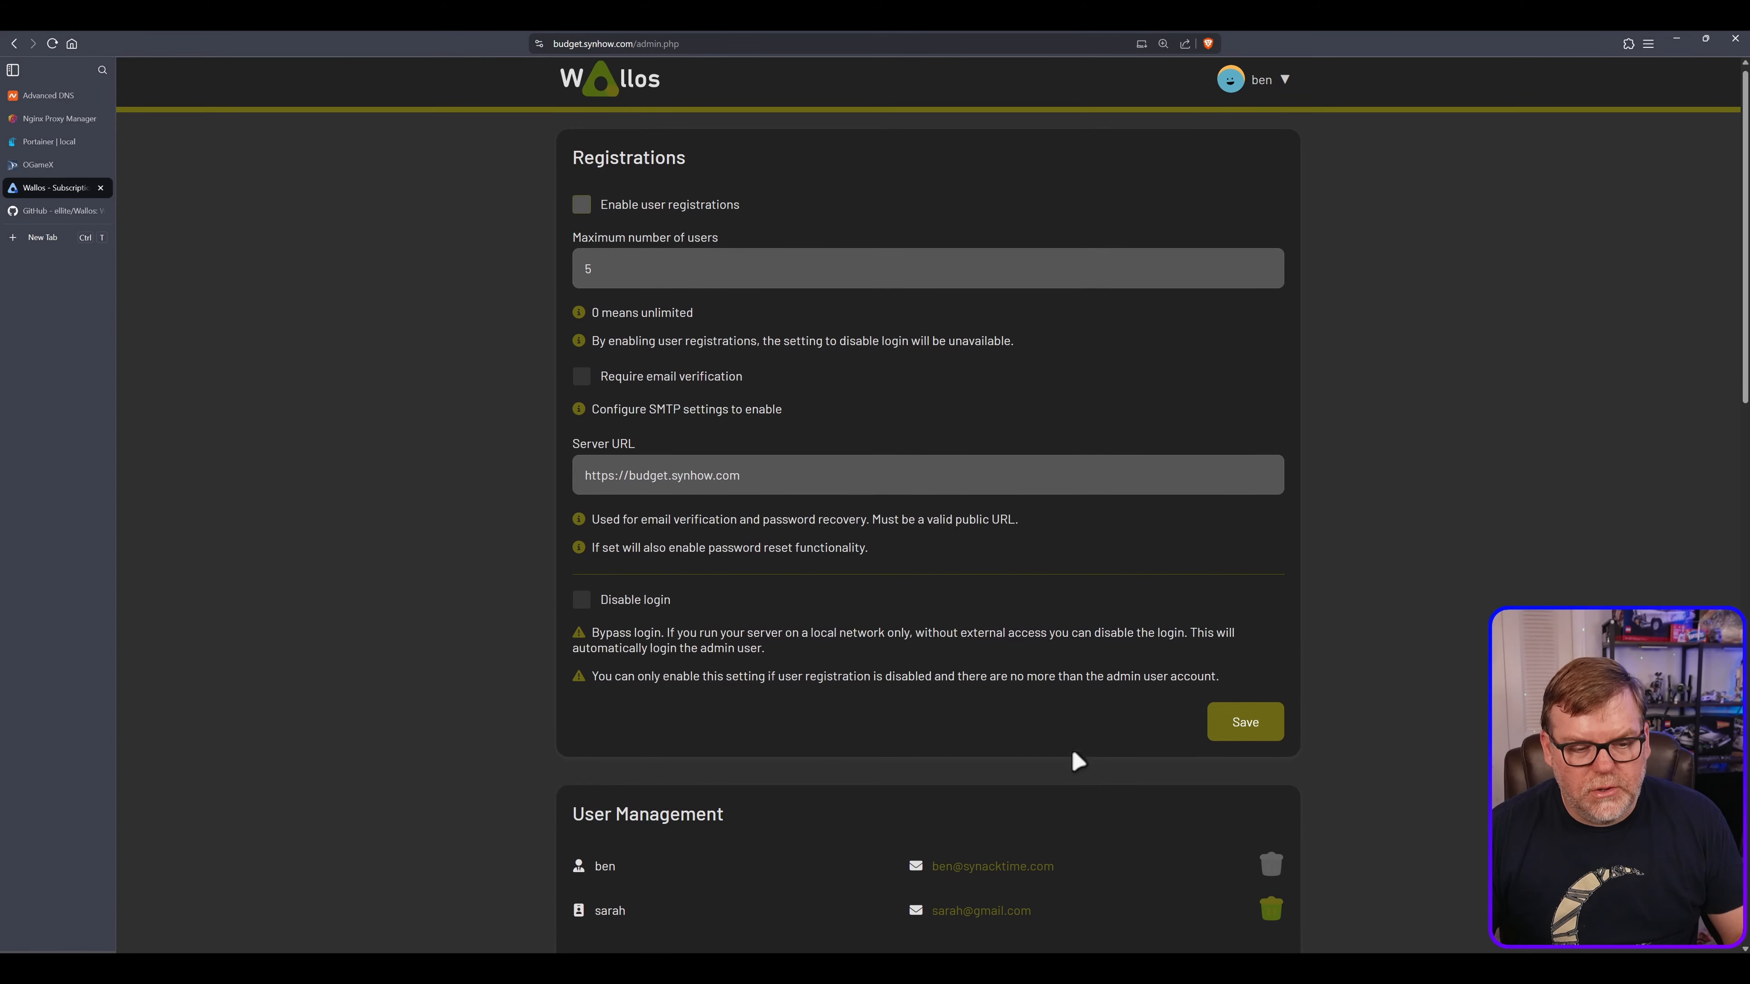
# Run the Send Notifications, Send Password Reset Emails and Send Verification Emails cronjobs from the maintenance tasks, enlarging their output box
pyautogui.scroll(-4, 1061, 775)
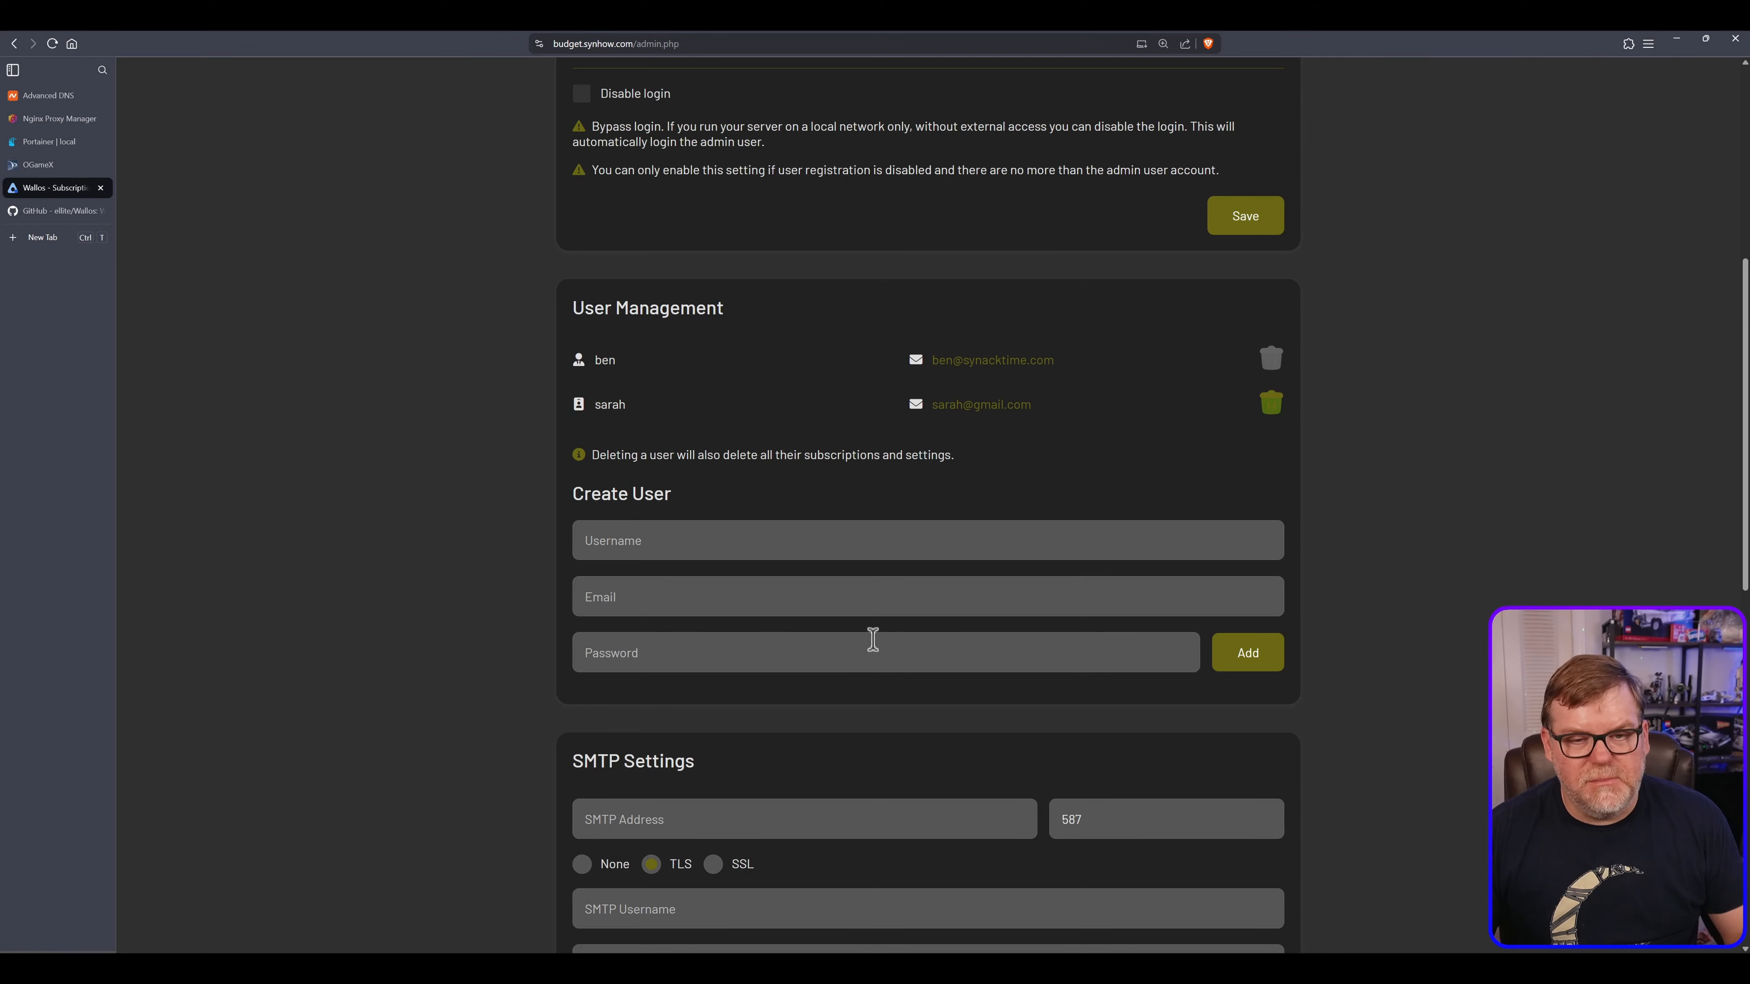
pyautogui.scroll(-5, 949, 402)
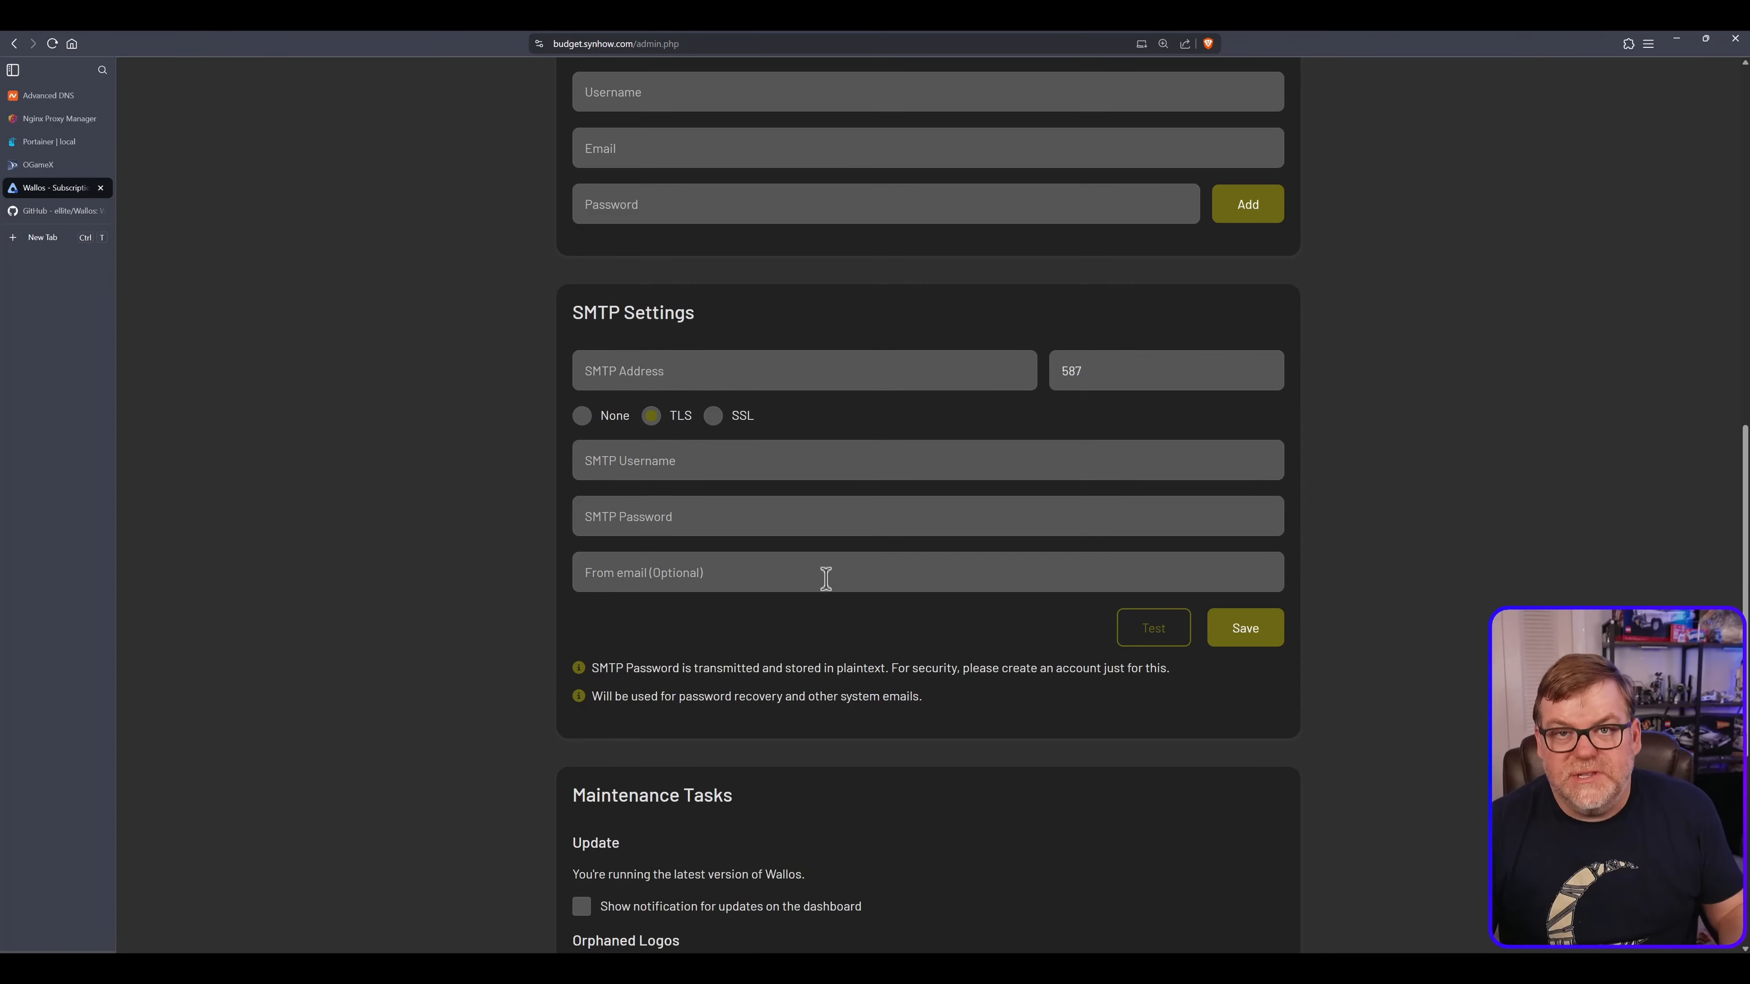
pyautogui.scroll(-1, 979, 654)
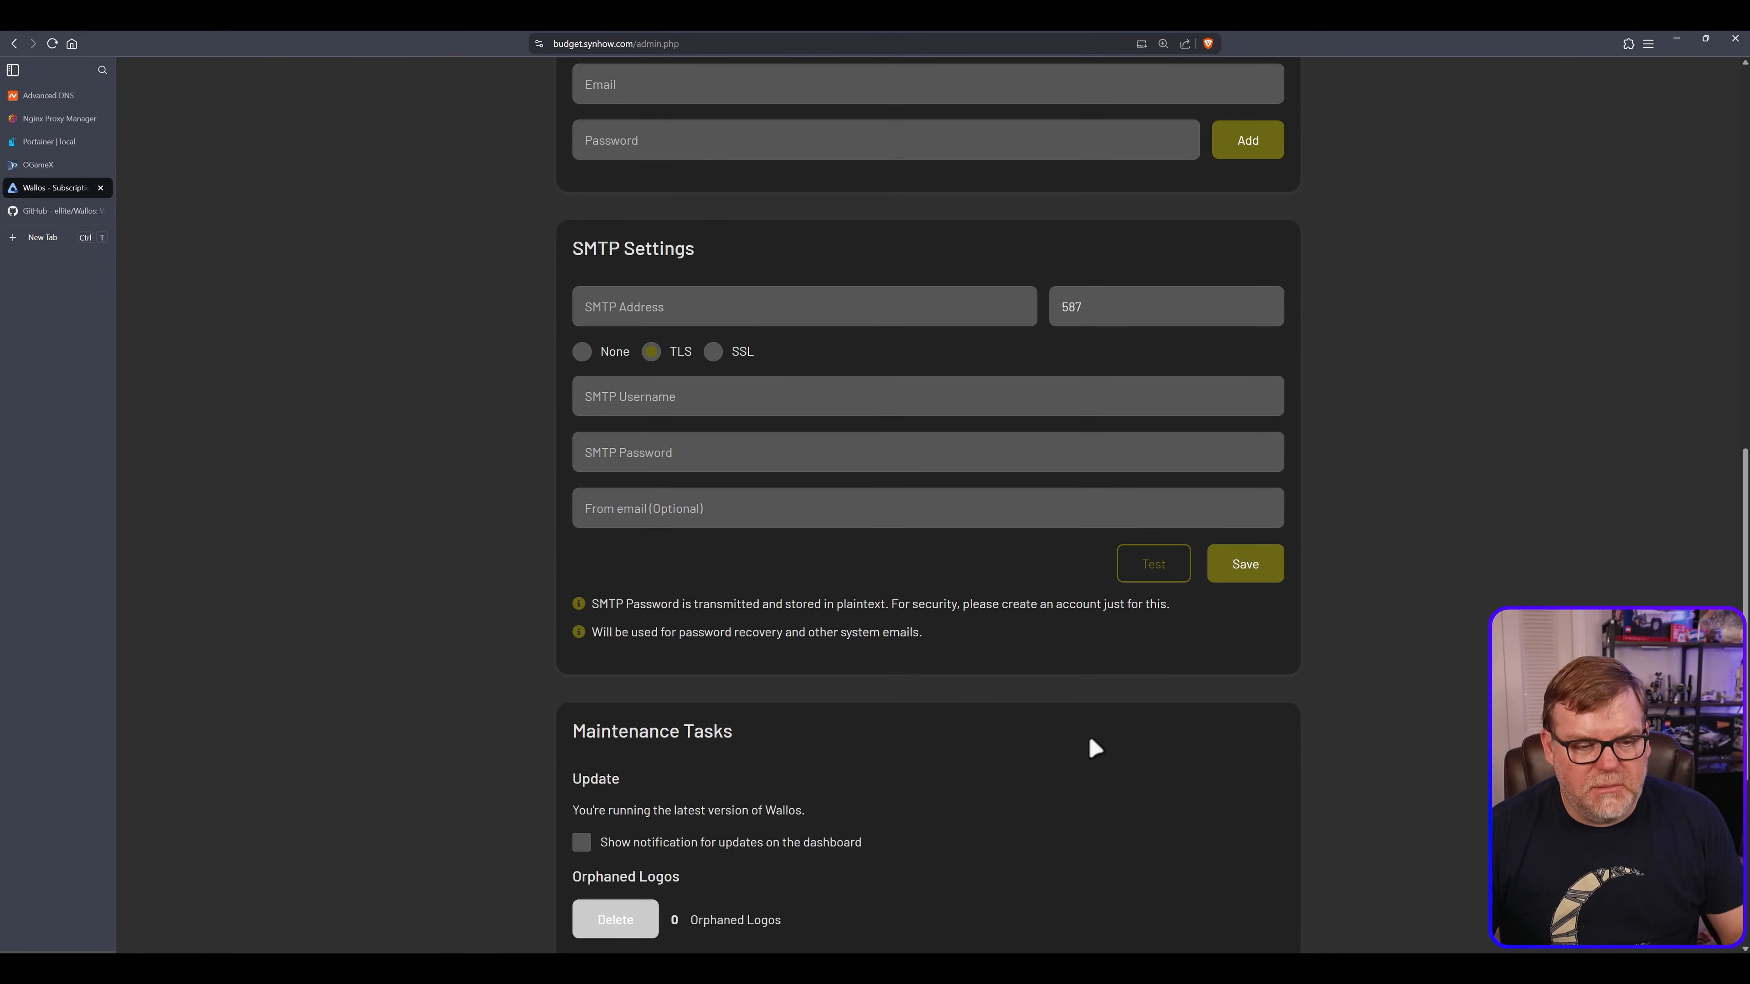
pyautogui.scroll(-7, 1092, 738)
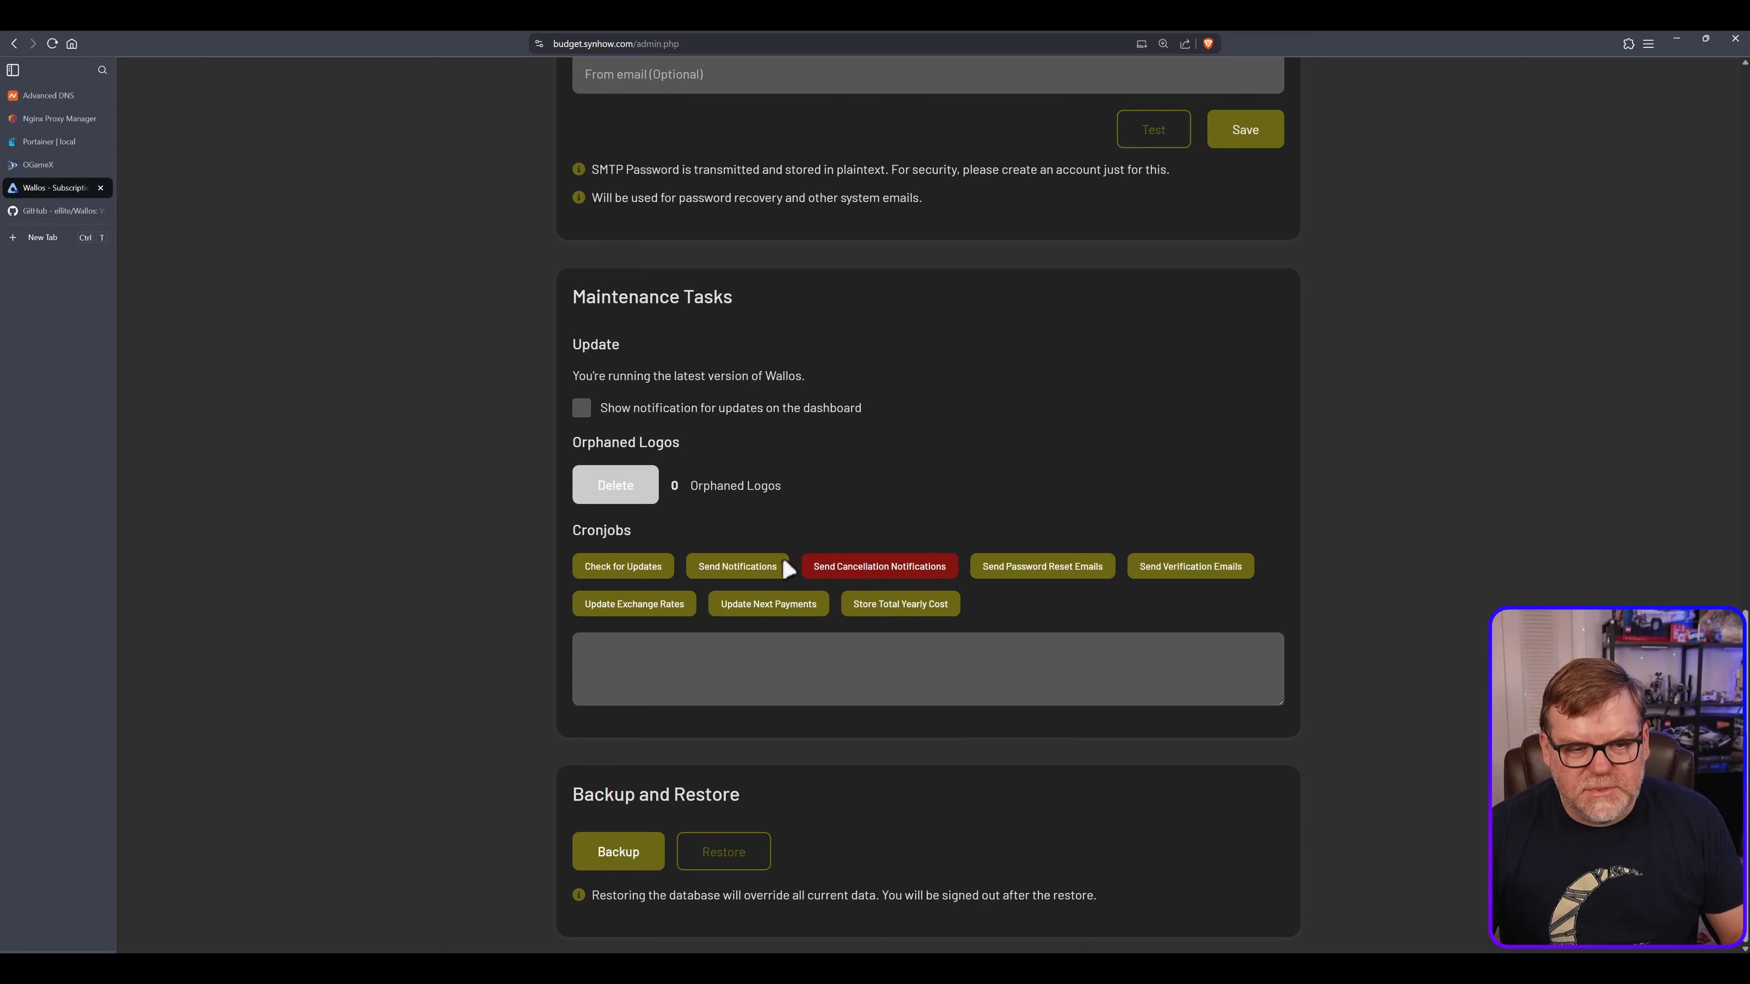
pyautogui.click(739, 575)
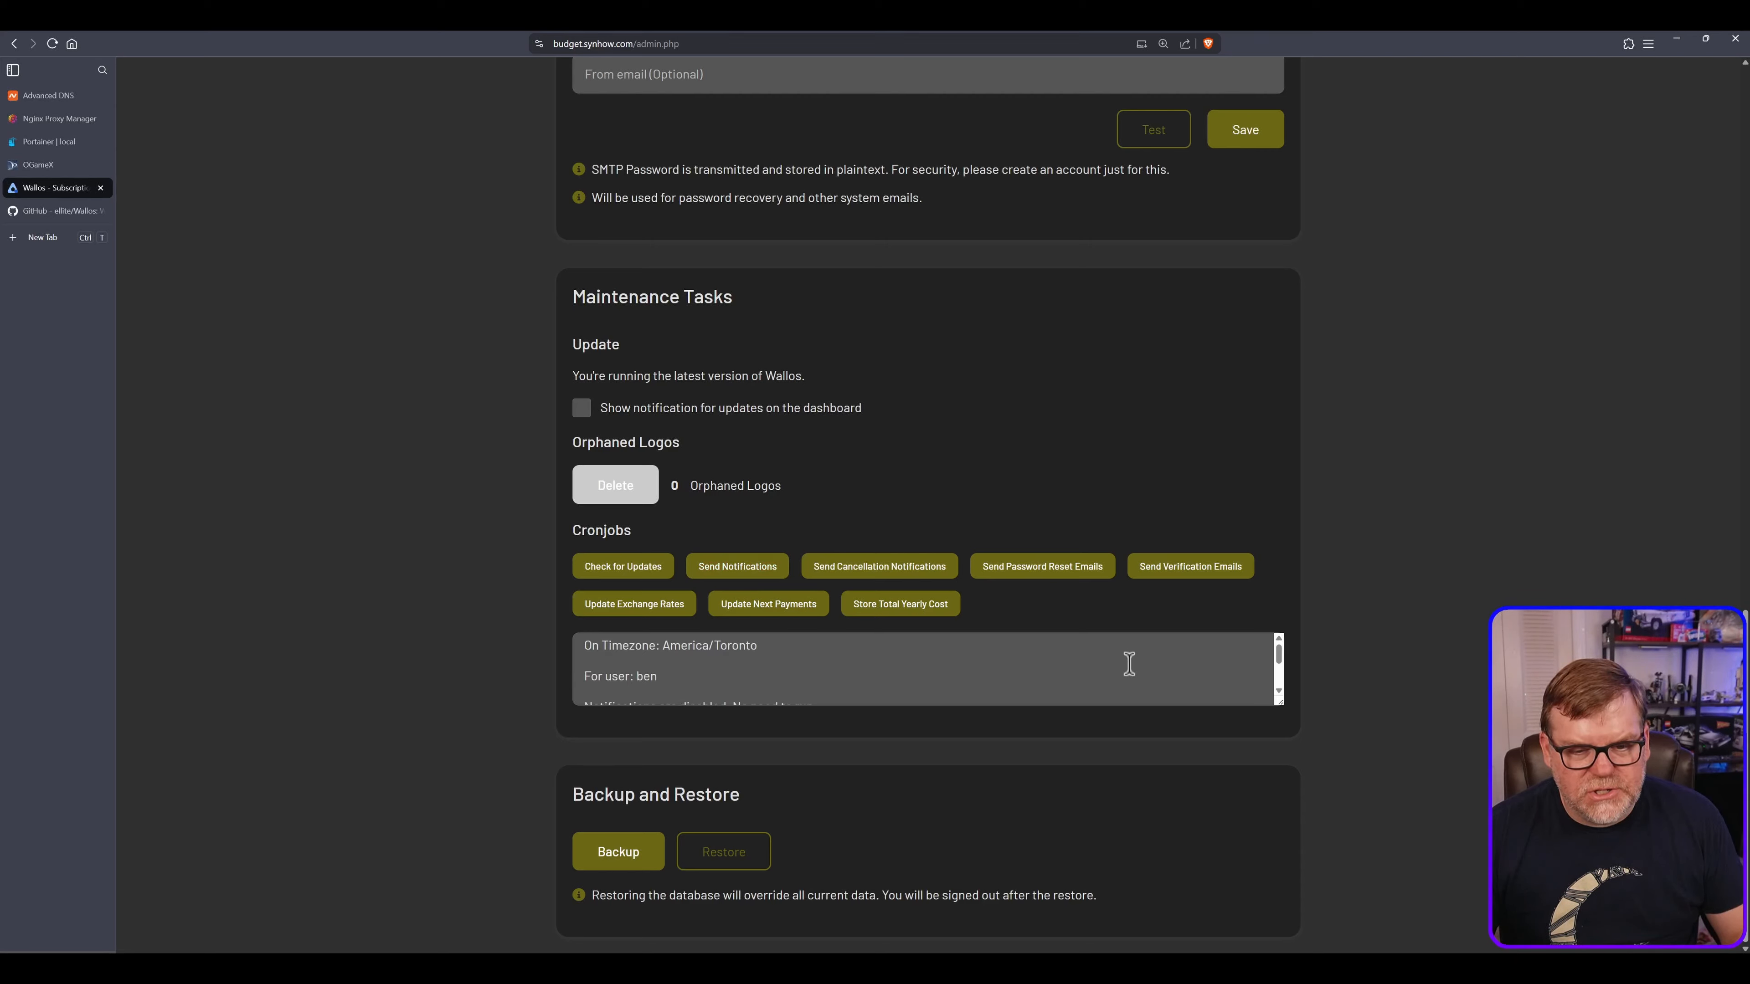
pyautogui.moveTo(1279, 701); pyautogui.dragTo(1280, 865)
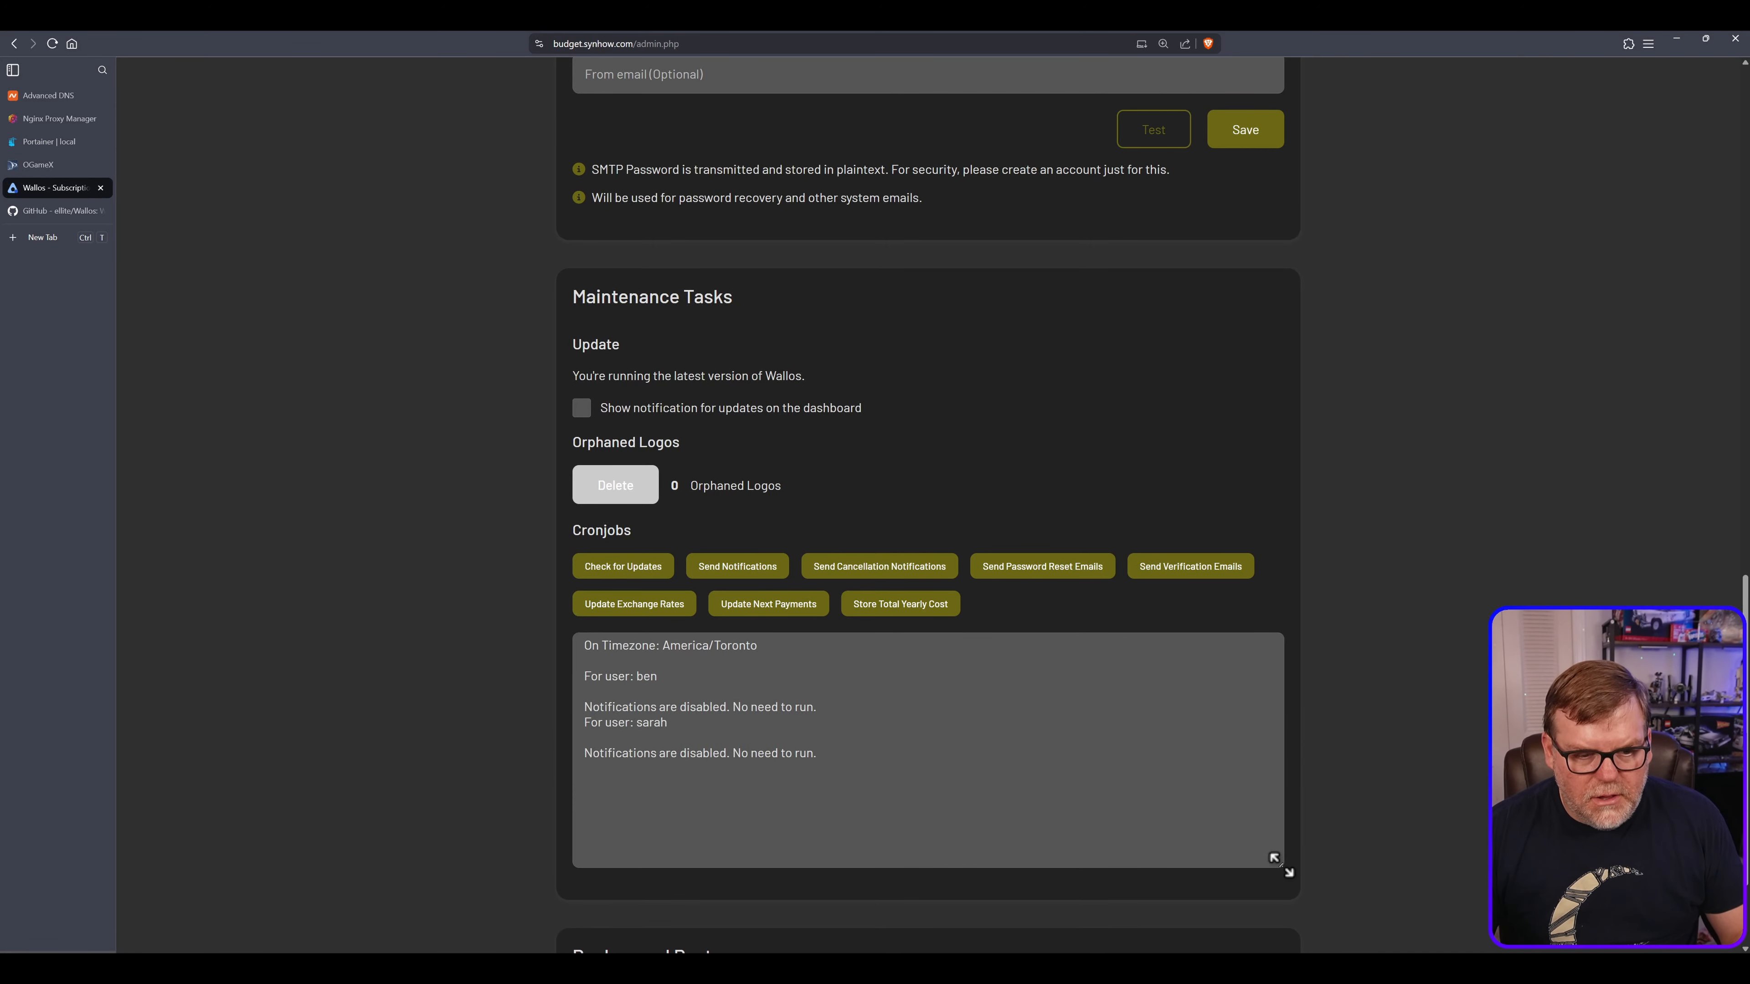
pyautogui.moveTo(732, 706); pyautogui.dragTo(733, 666)
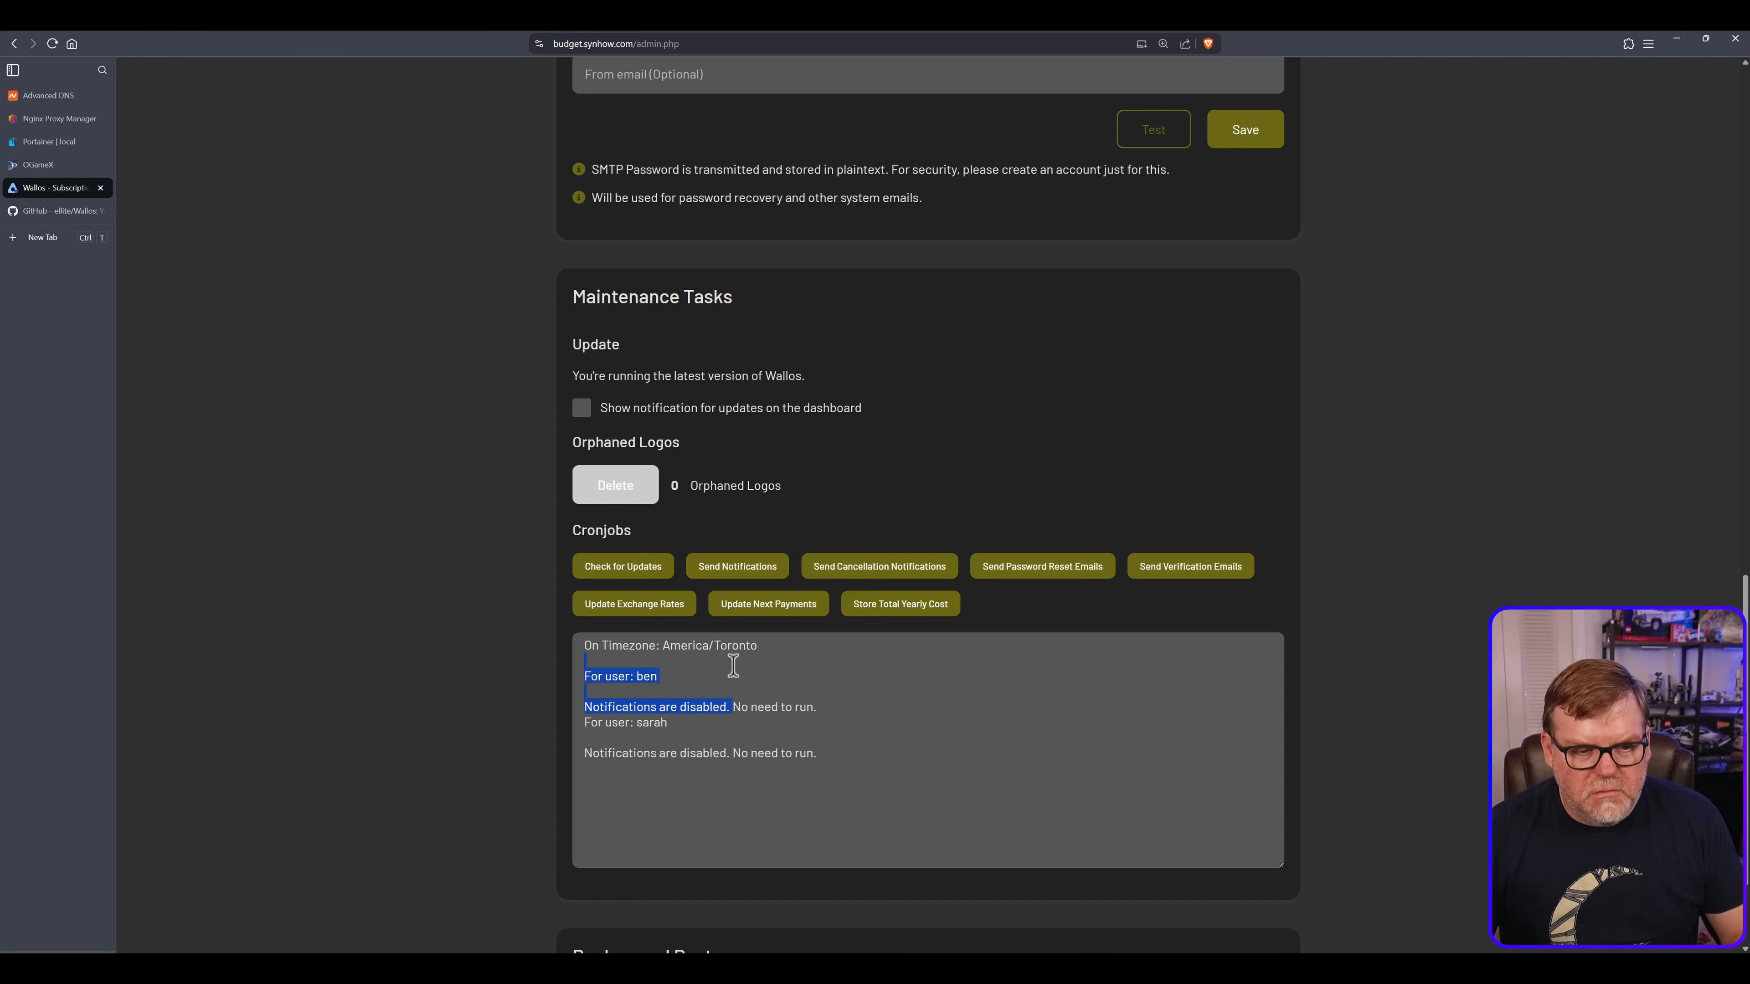
pyautogui.click(846, 690)
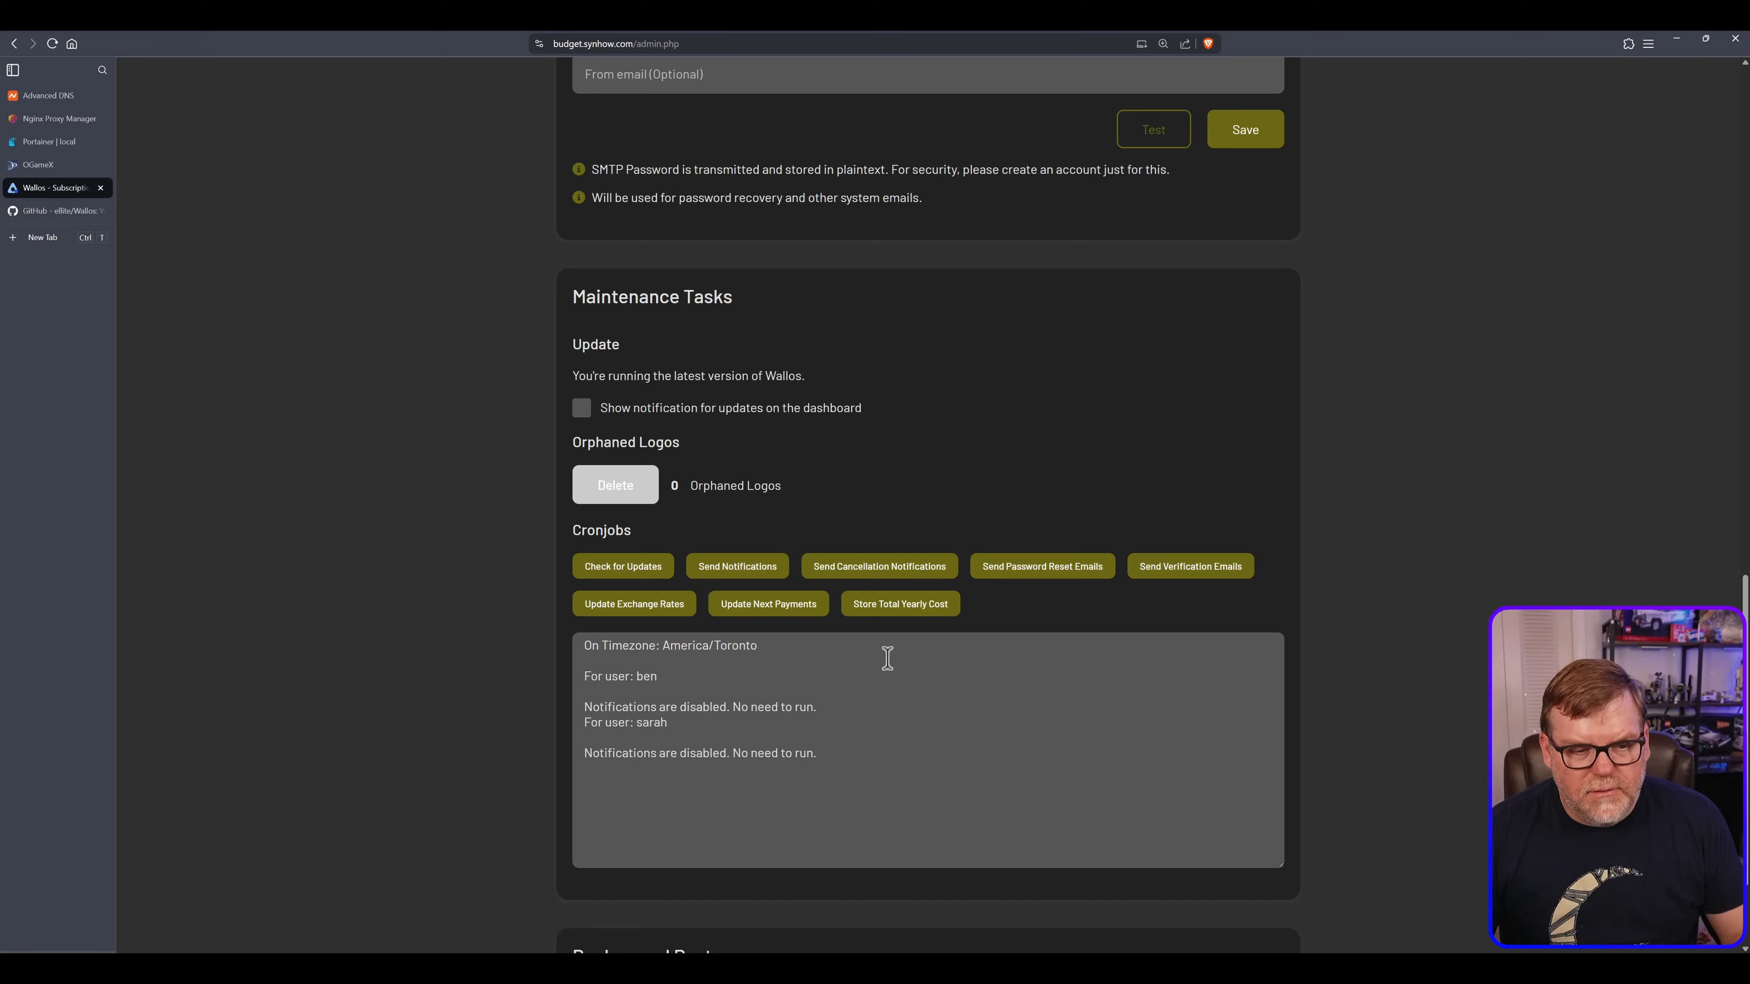
pyautogui.click(1050, 572)
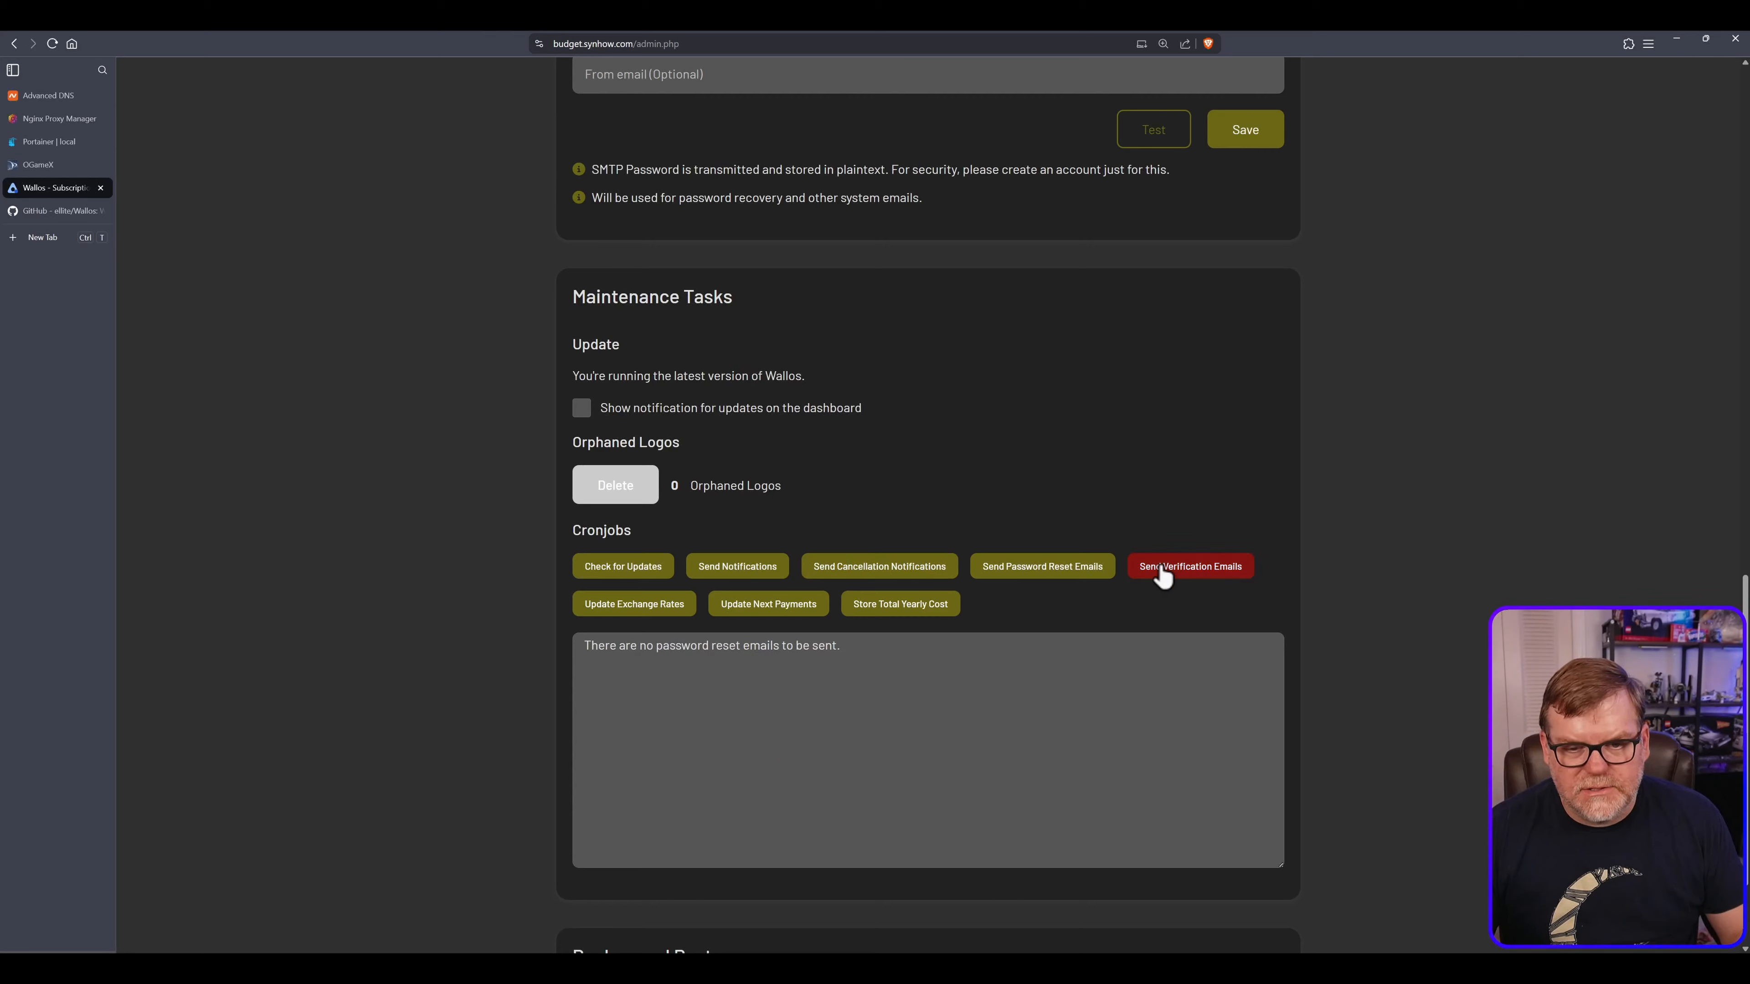
pyautogui.click(1135, 573)
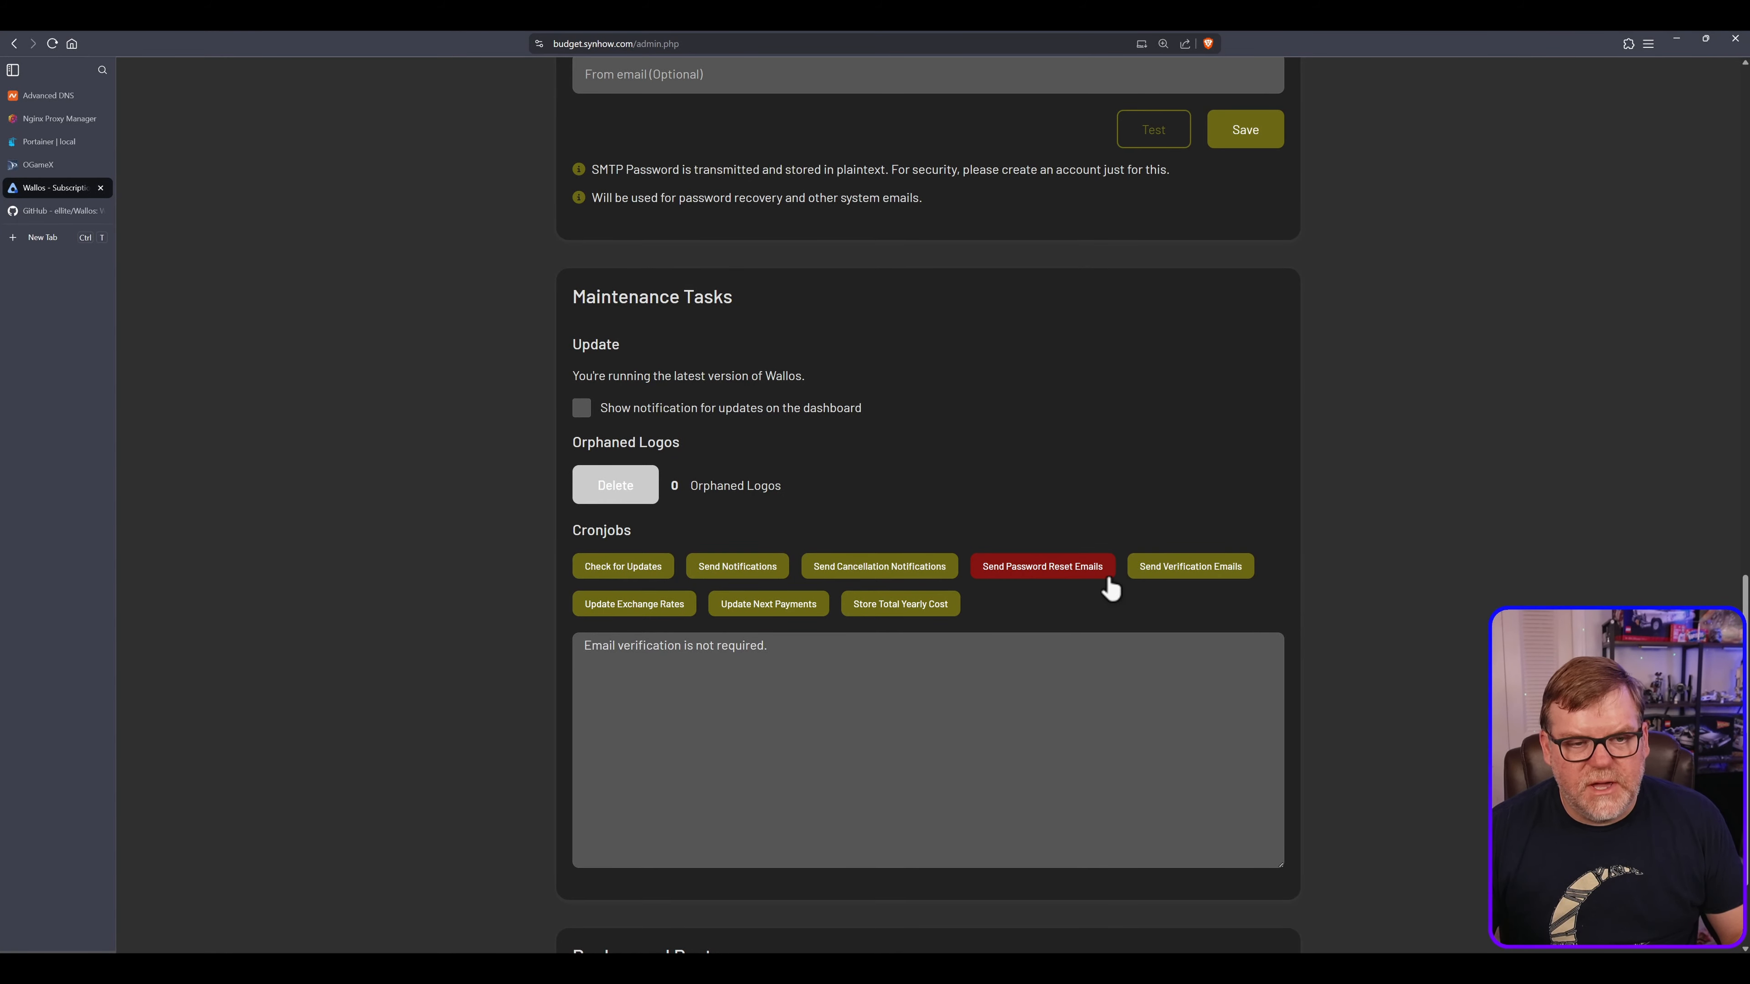
# Download a backup of the Wallos database from the admin page
pyautogui.scroll(-2, 1108, 579)
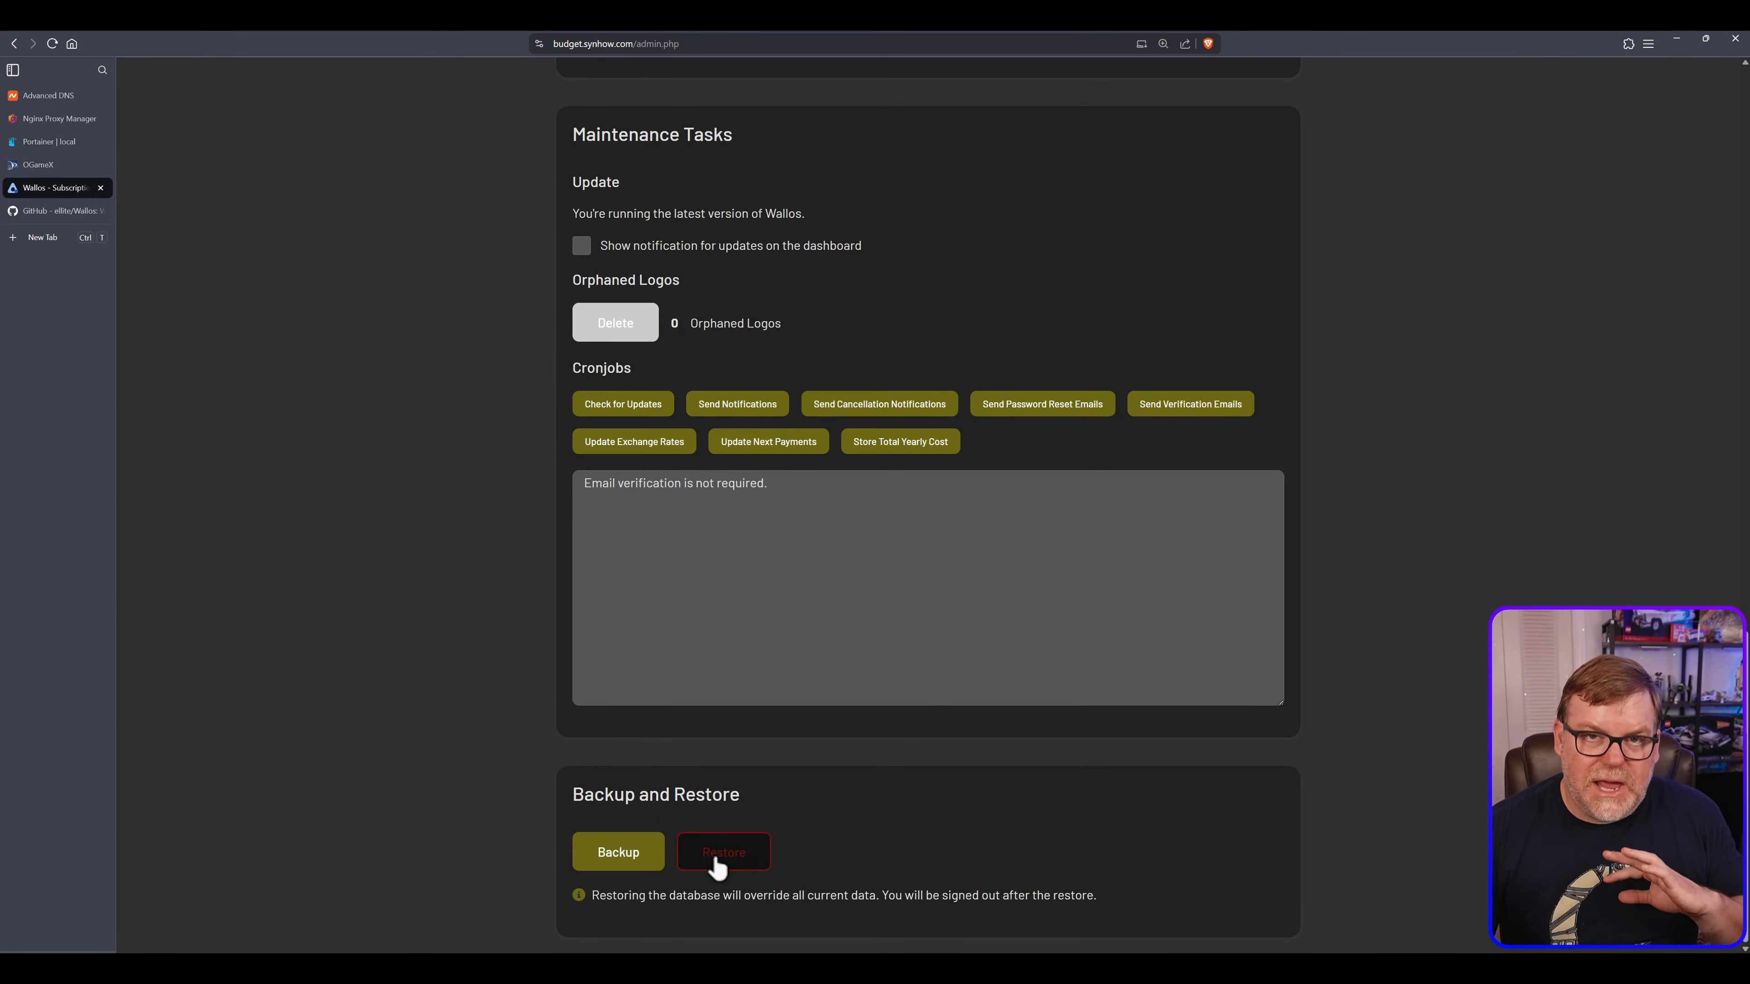
pyautogui.click(593, 858)
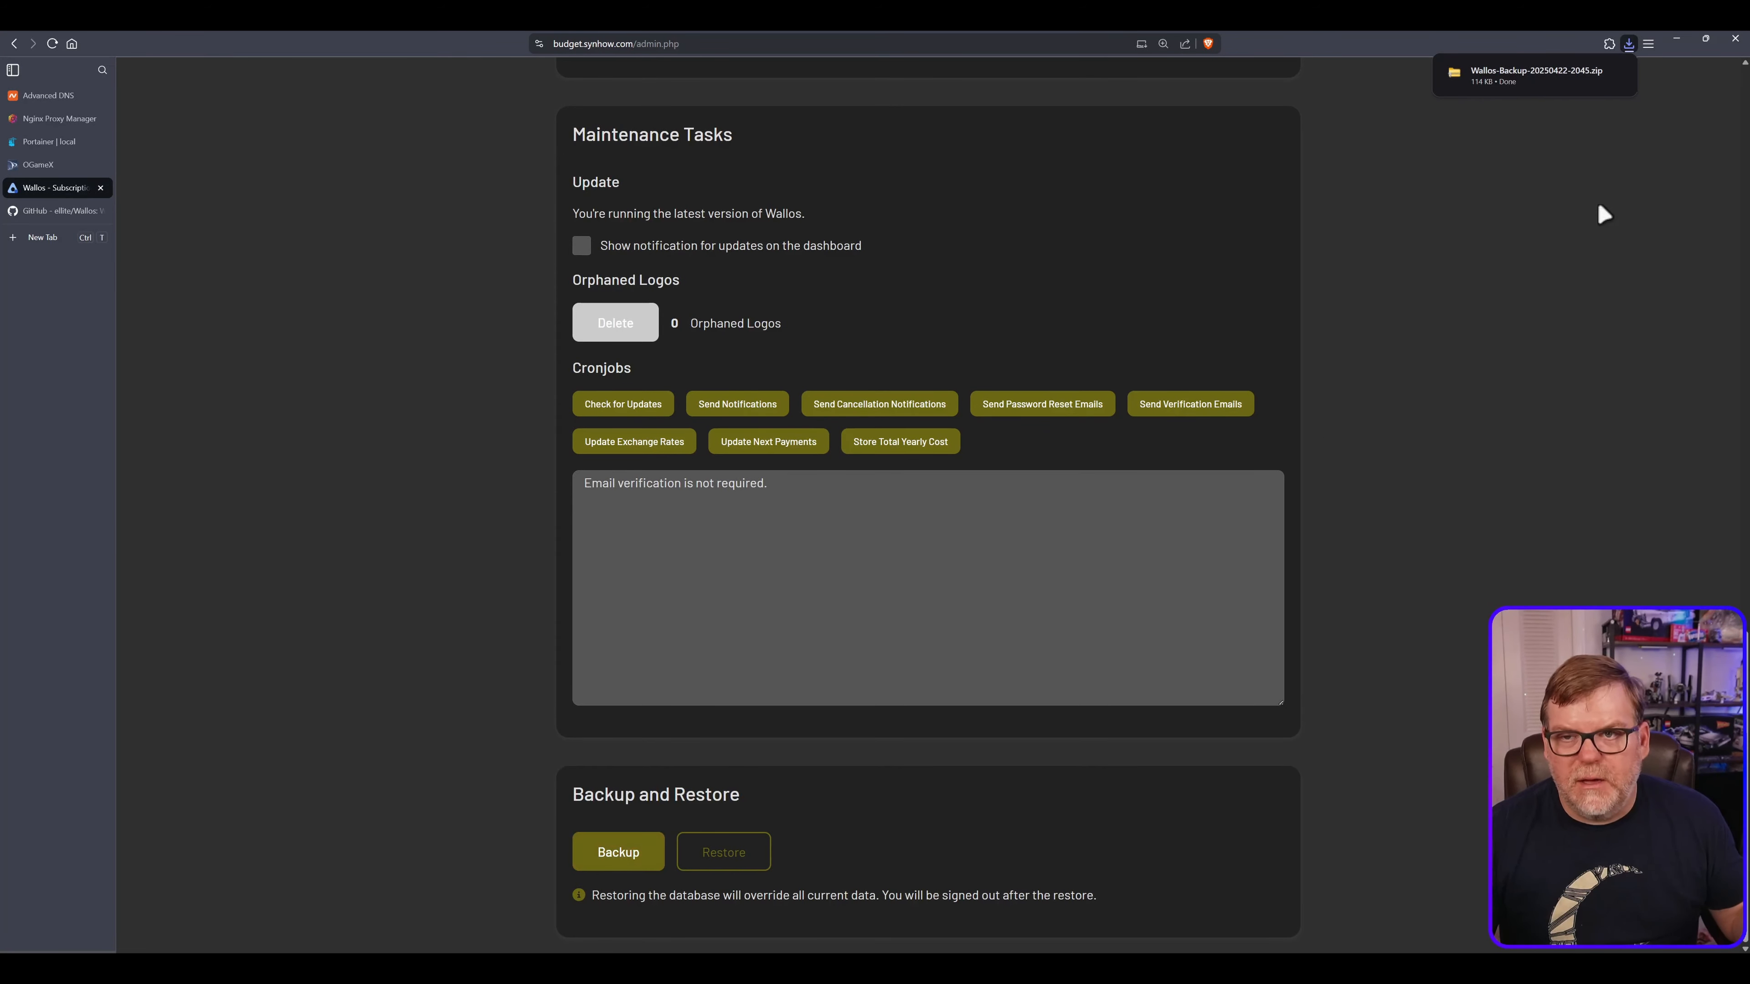
pyautogui.moveTo(1615, 82)
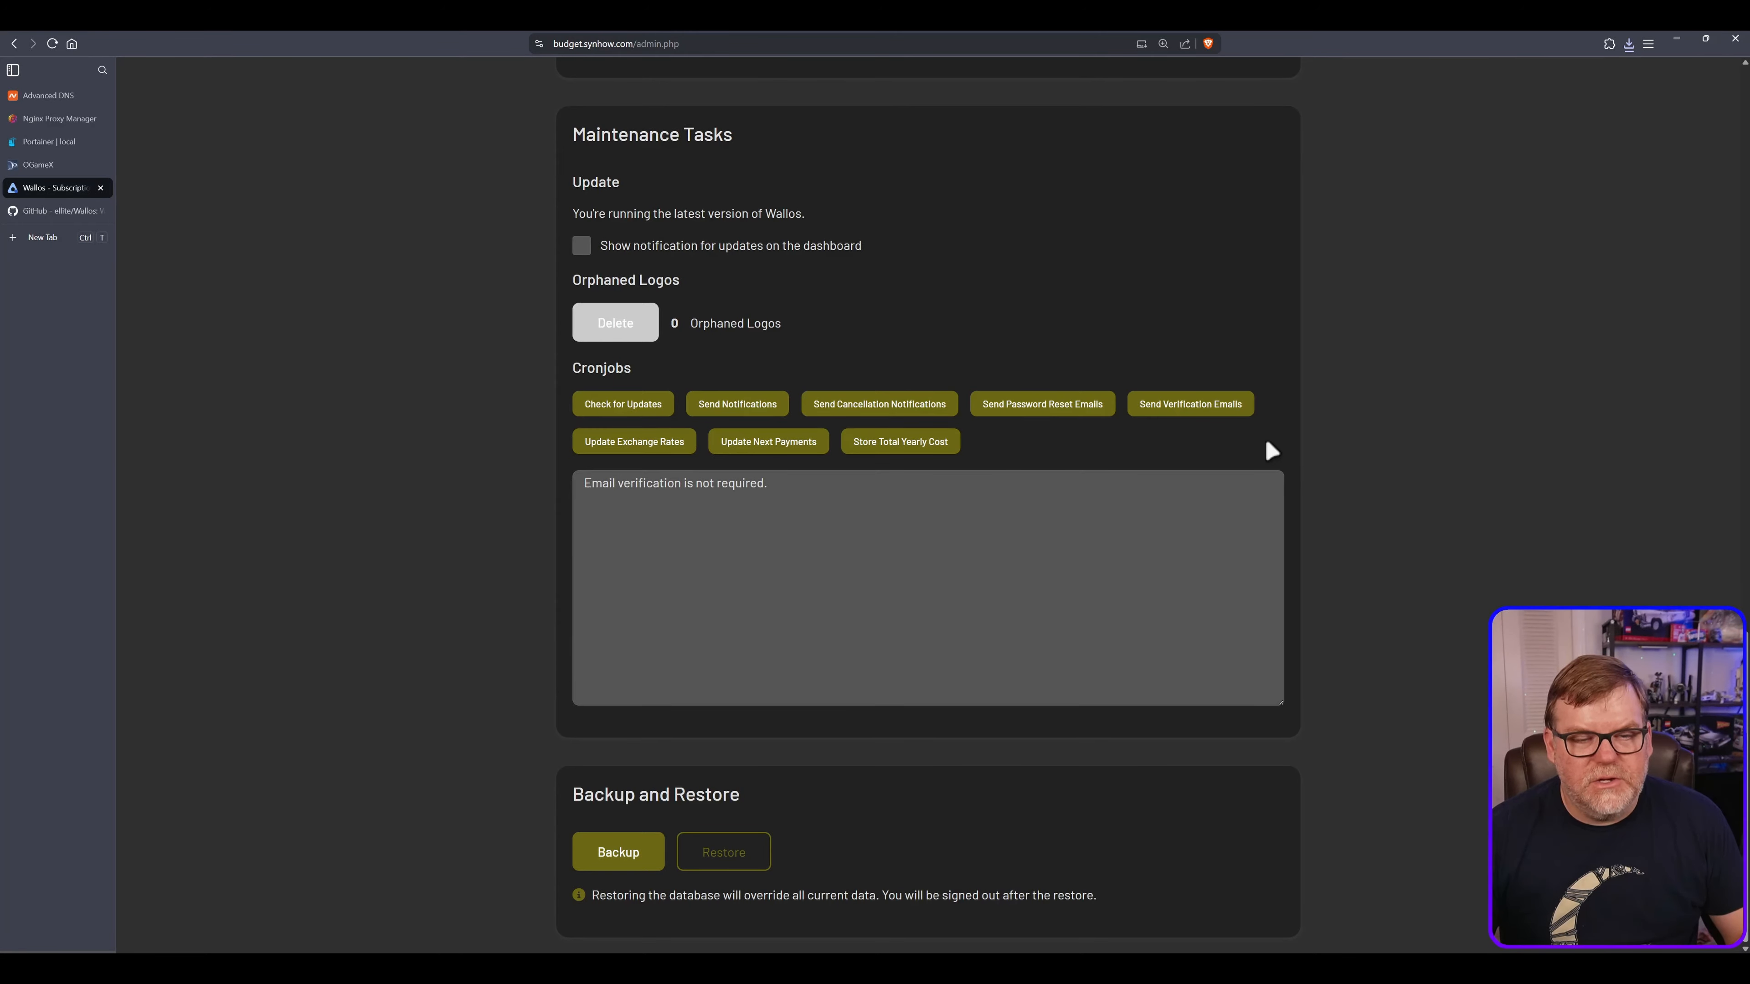
# Look at the version and credits on the About page and return to the subscriptions list
pyautogui.scroll(7, 1305, 524)
pyautogui.scroll(15, 1304, 612)
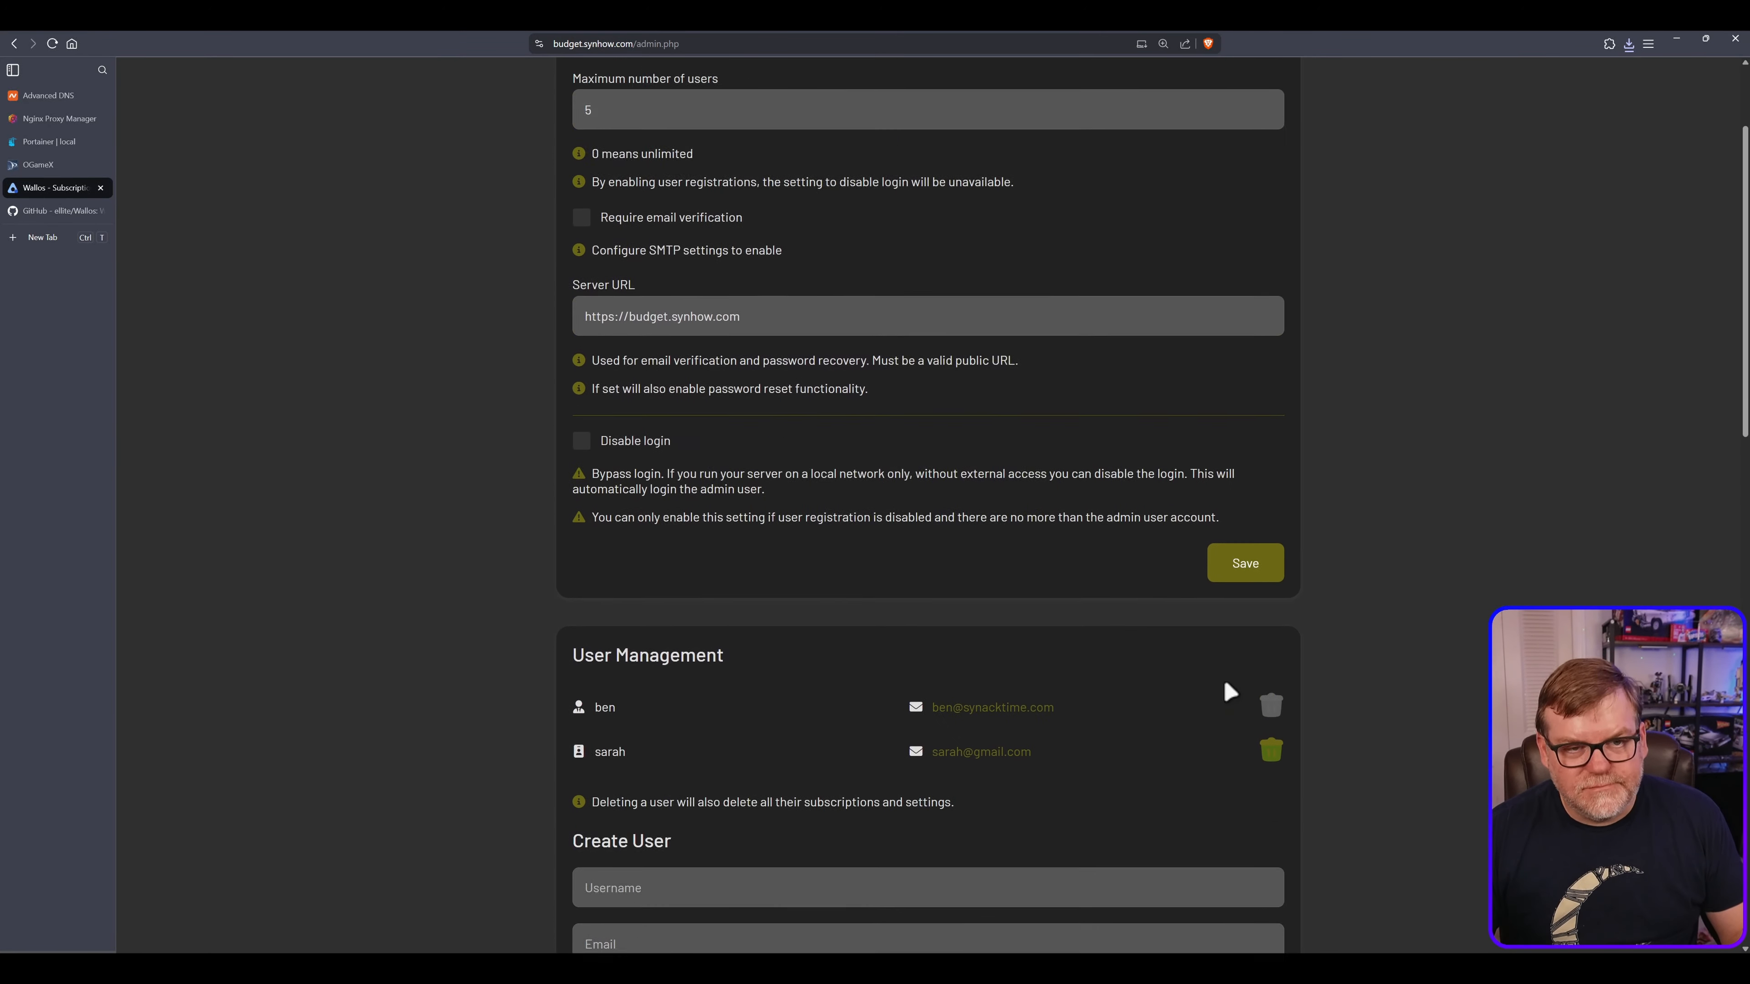
pyautogui.click(1259, 86)
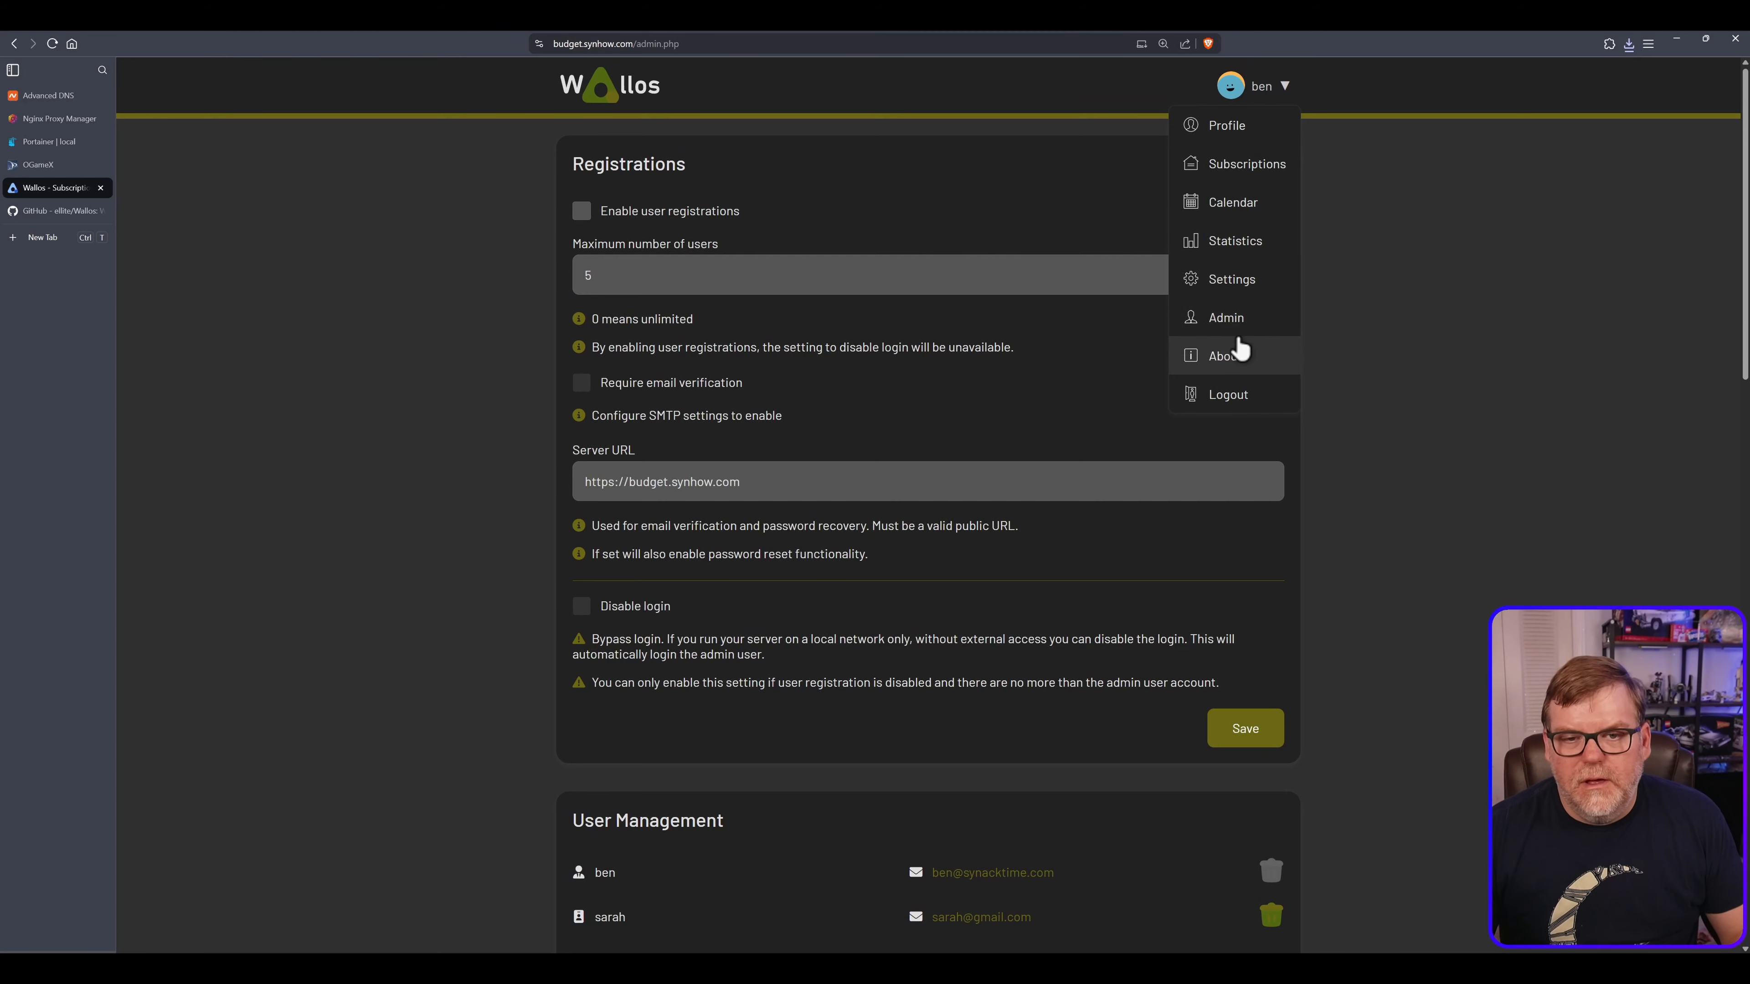
pyautogui.click(1199, 364)
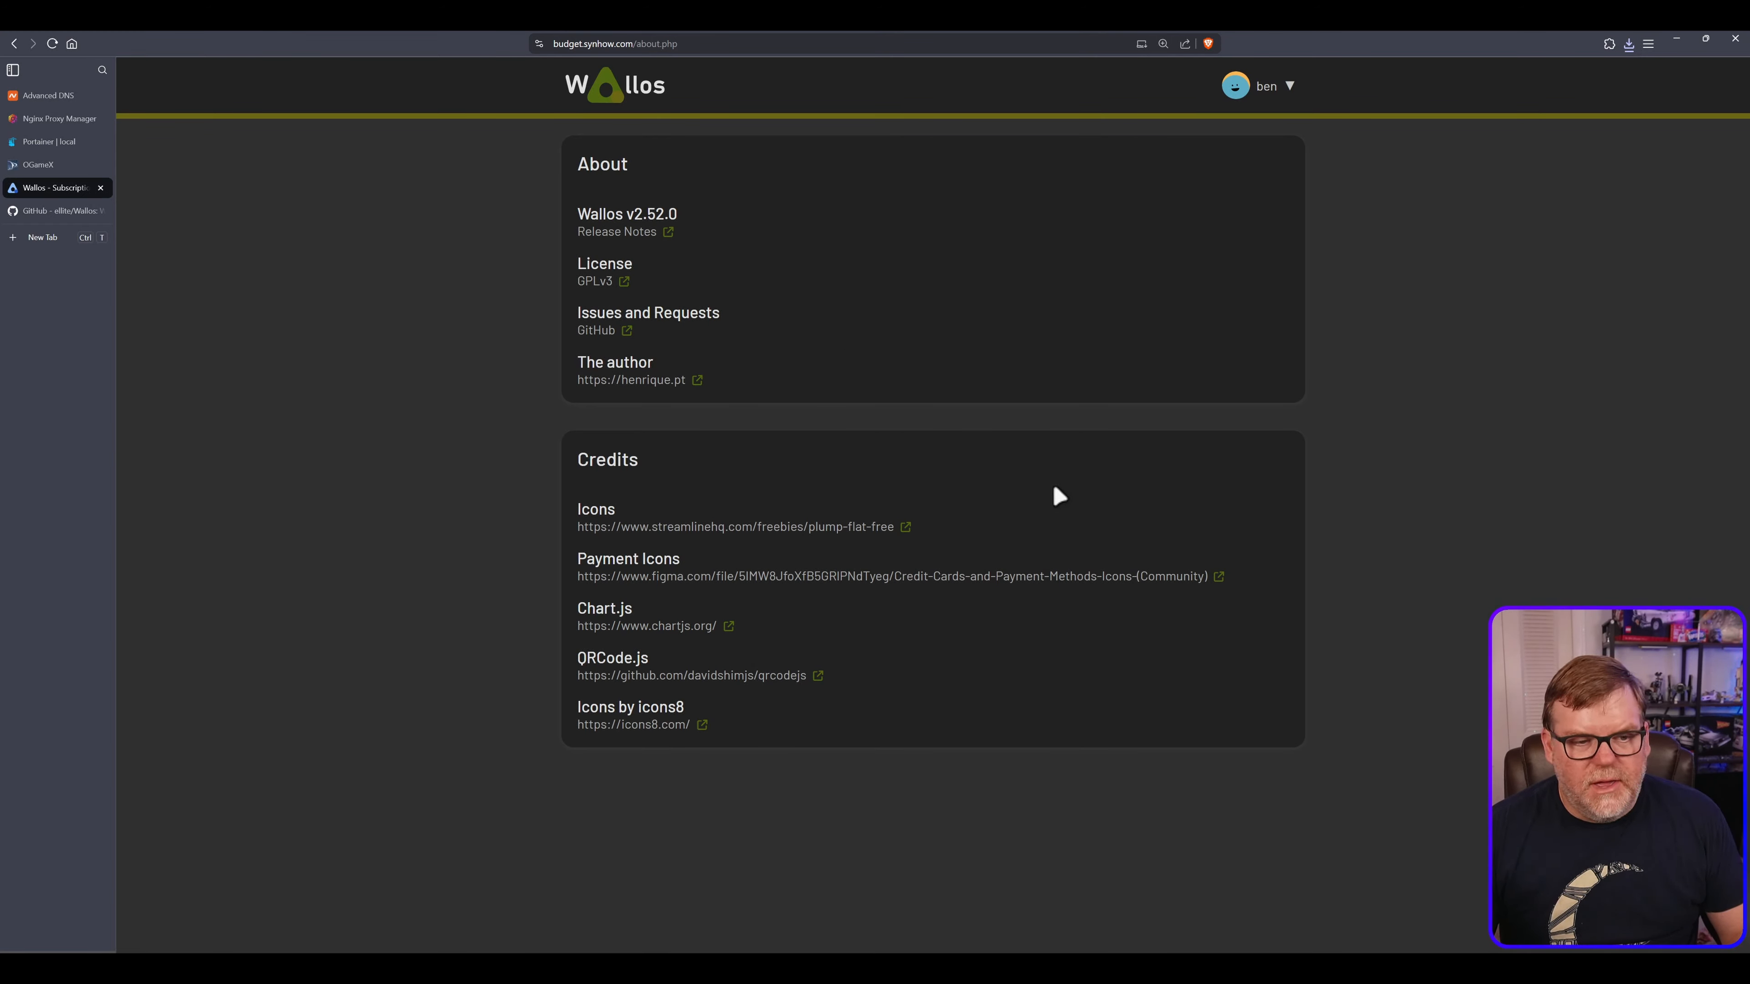
pyautogui.click(1289, 86)
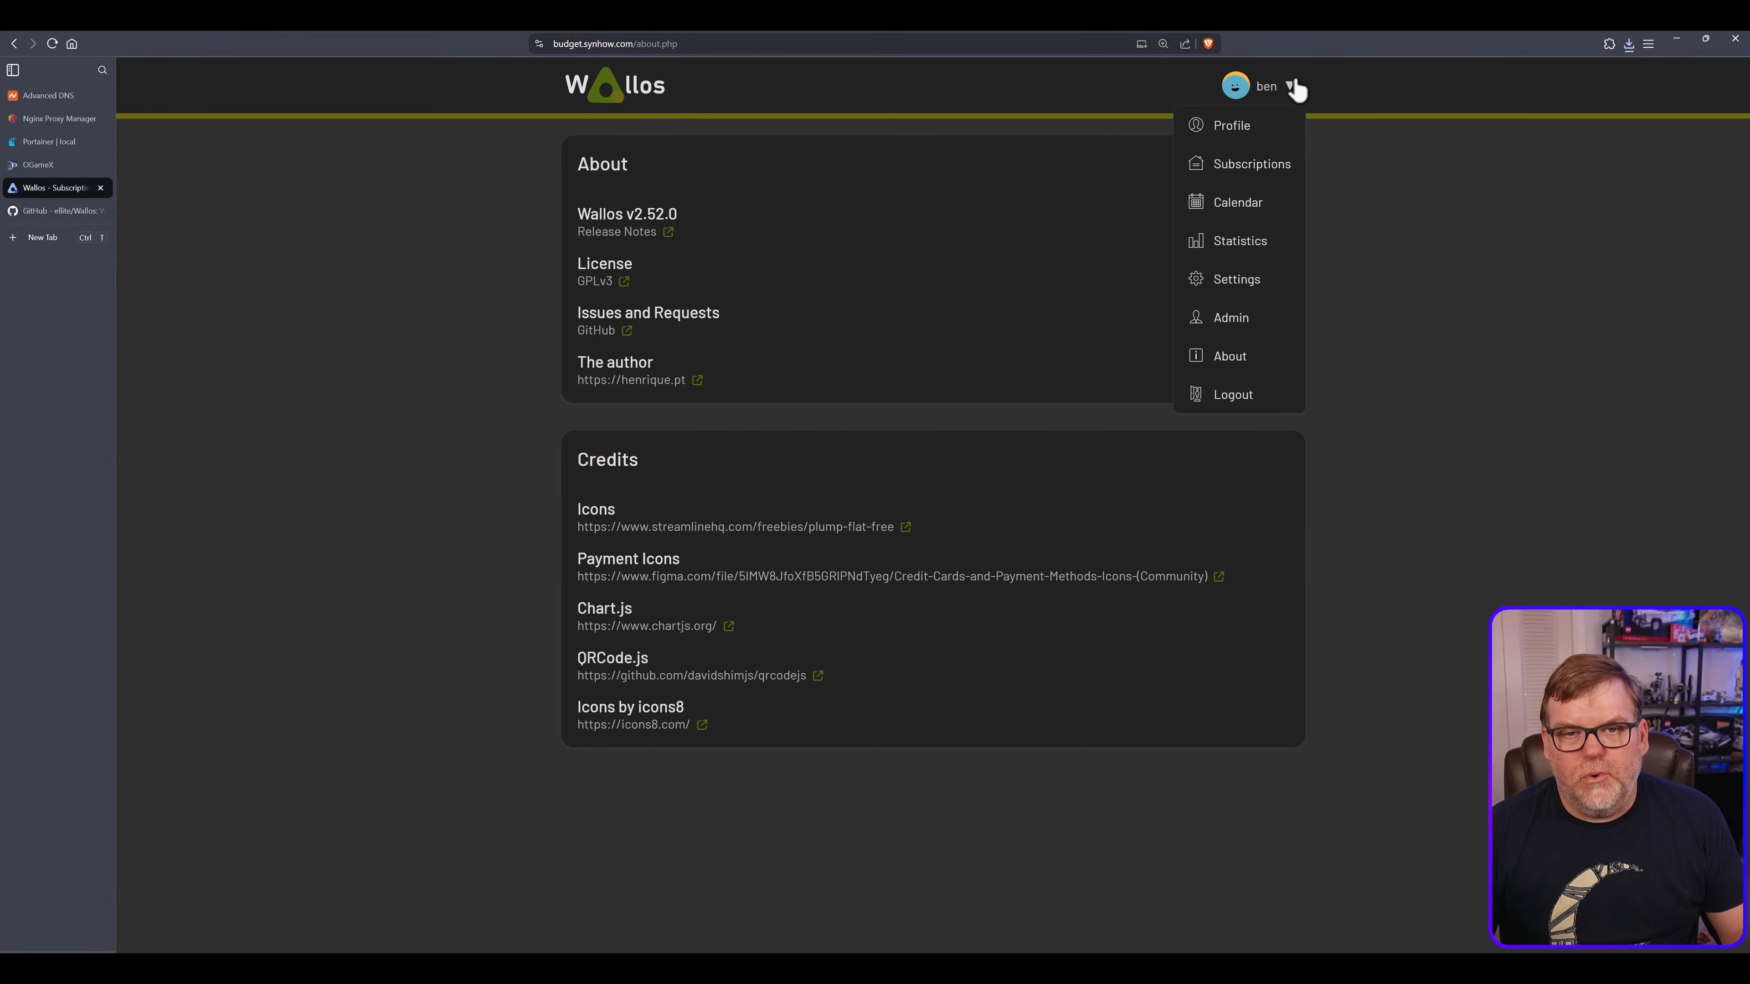
pyautogui.click(623, 106)
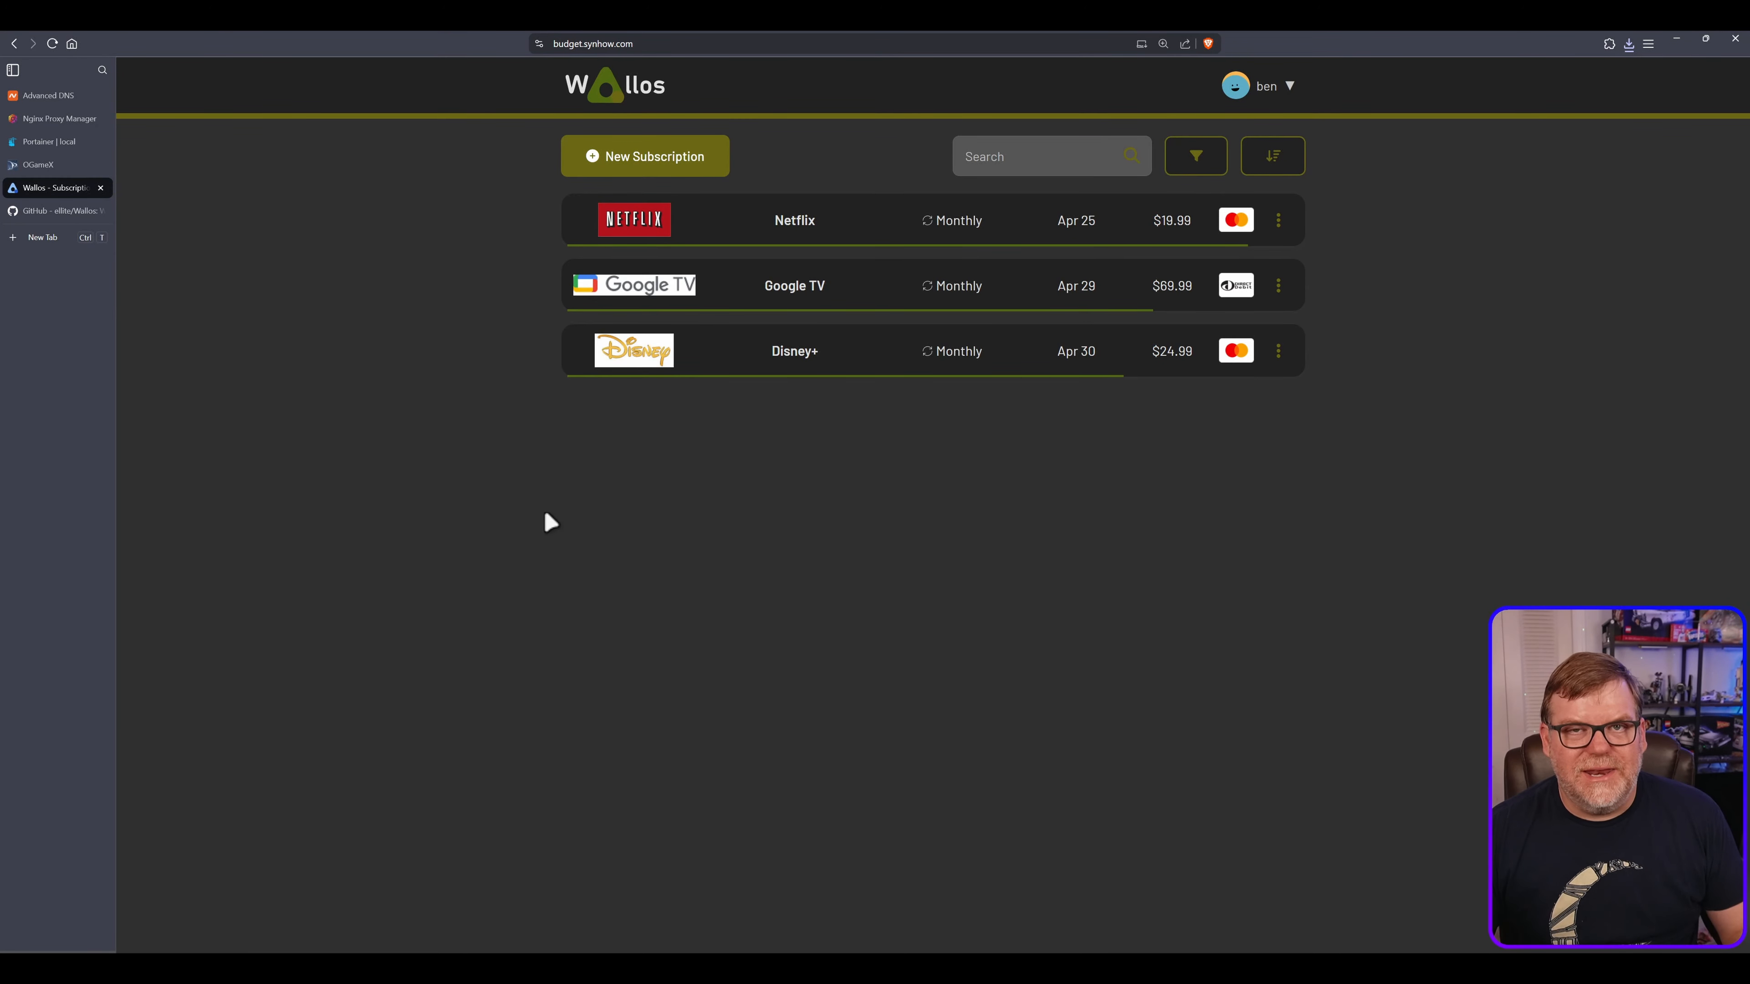
# Switch to the Wallos GitHub page and copy the Docker Compose example from the README
pyautogui.click(42, 211)
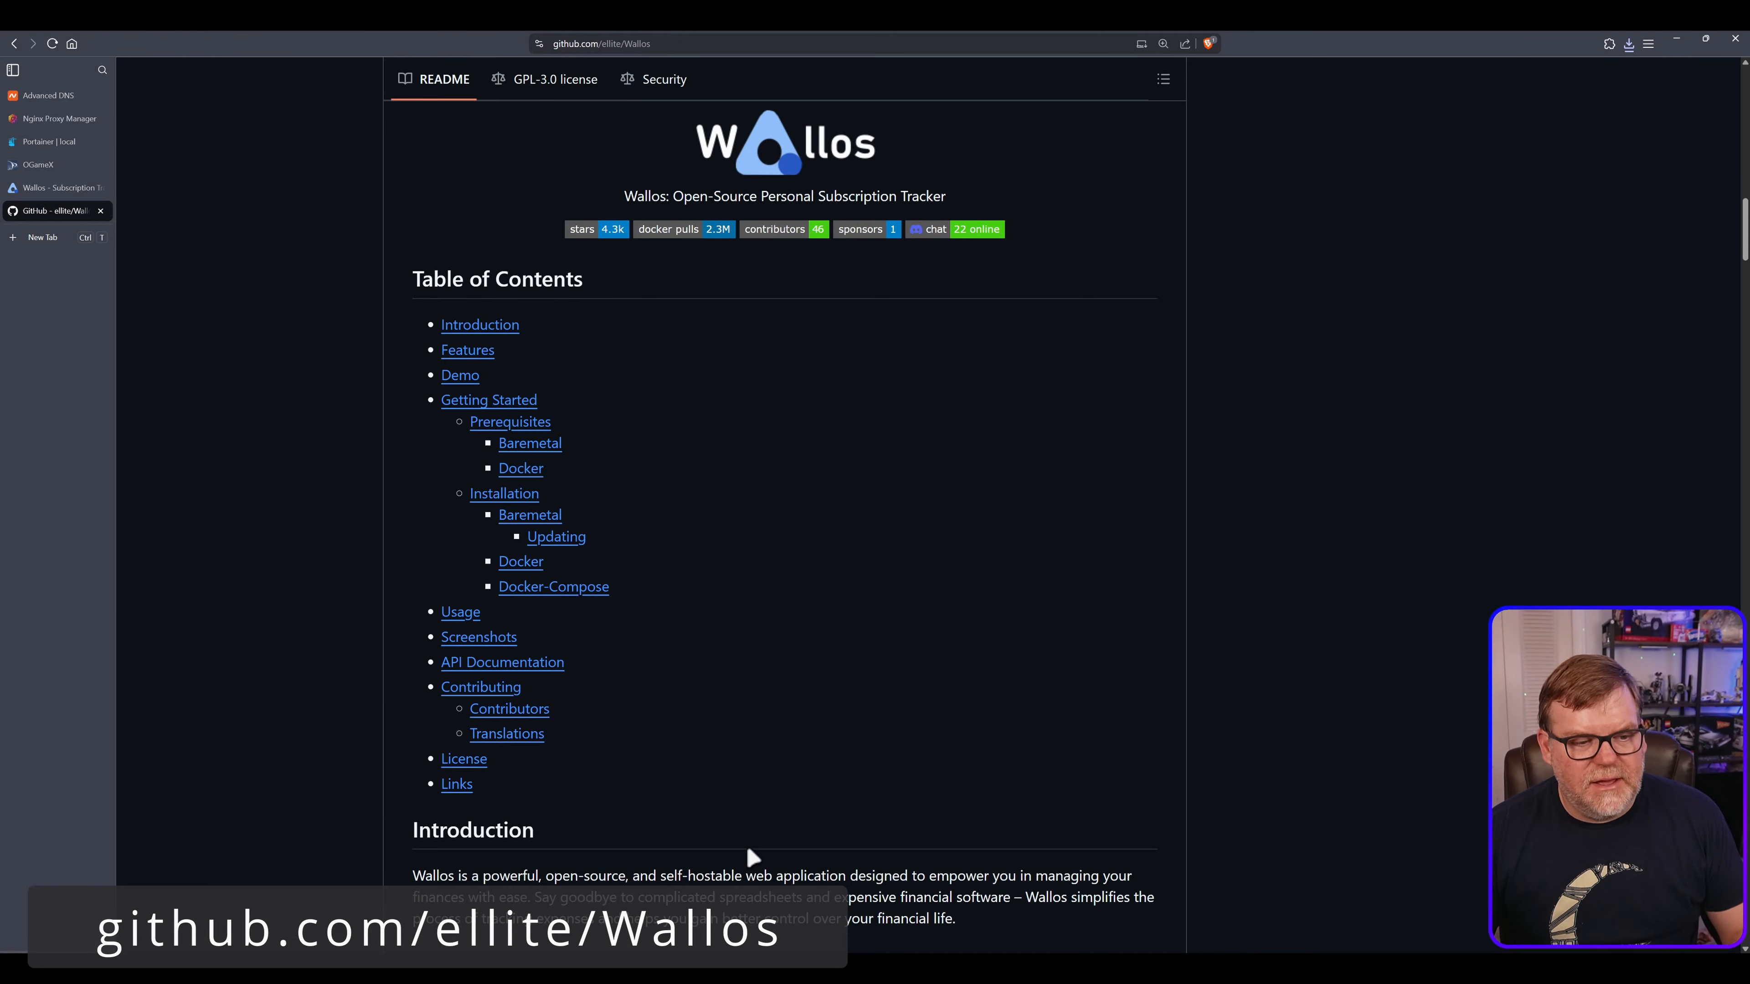
pyautogui.scroll(-15, 693, 562)
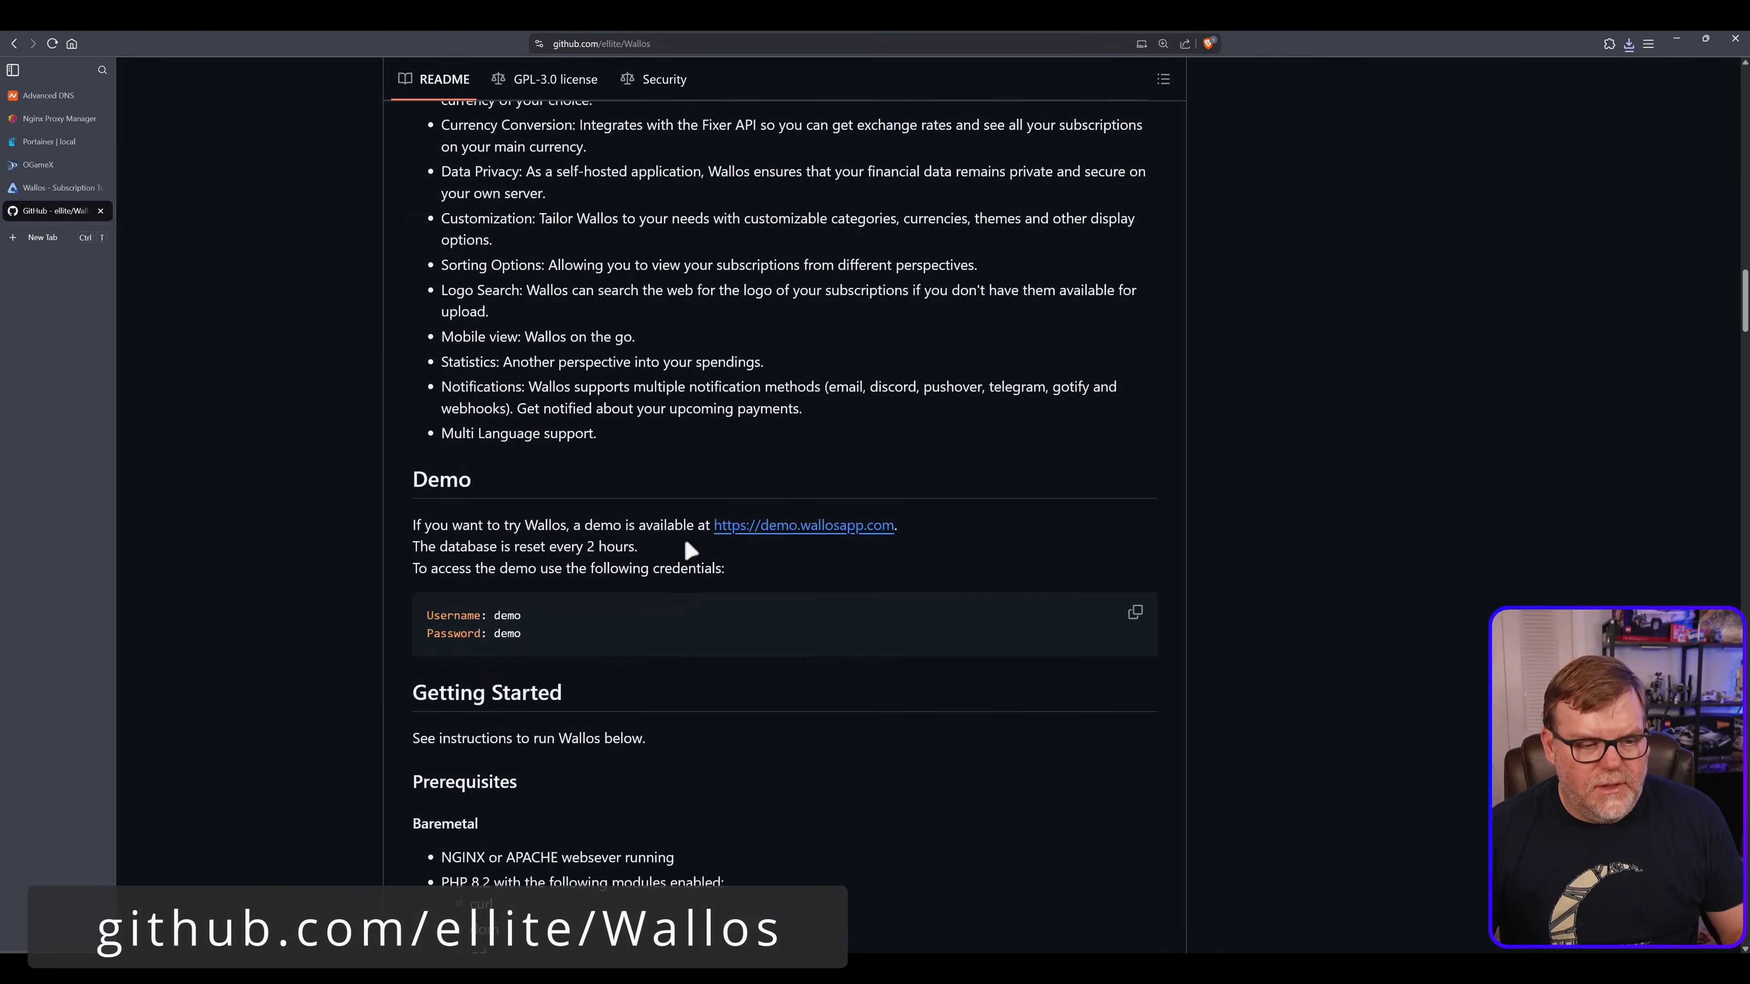
pyautogui.scroll(-15, 686, 542)
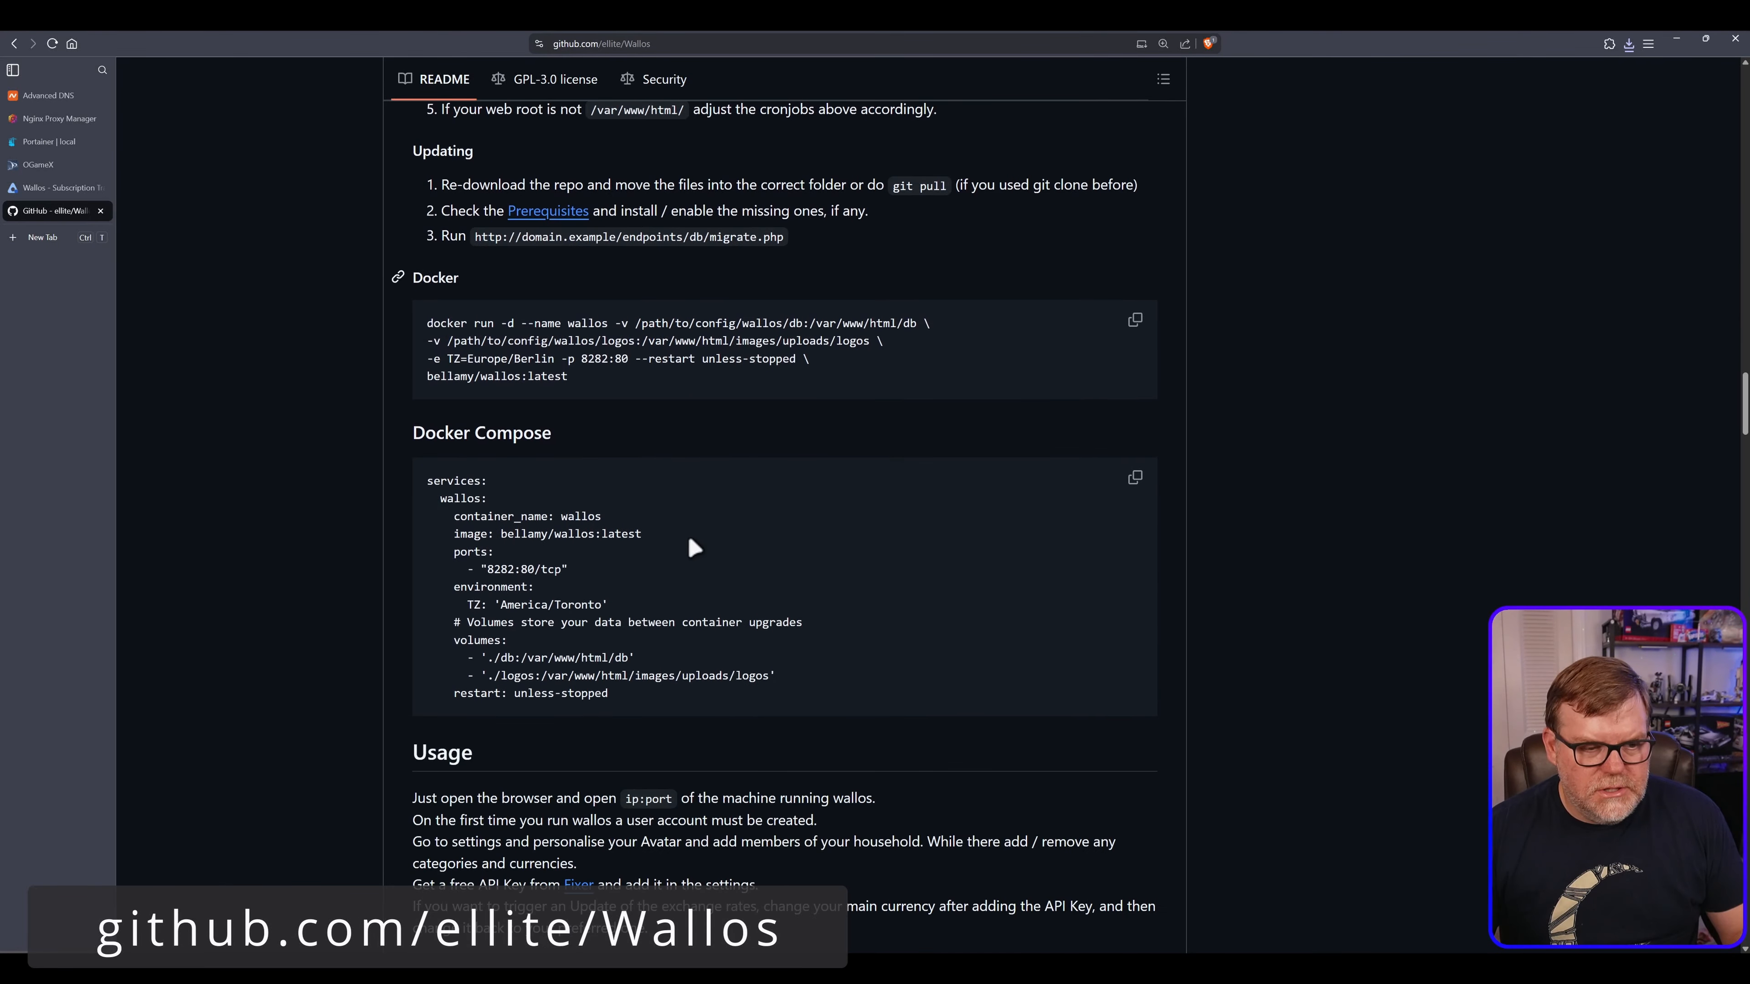
pyautogui.scroll(-1, 690, 546)
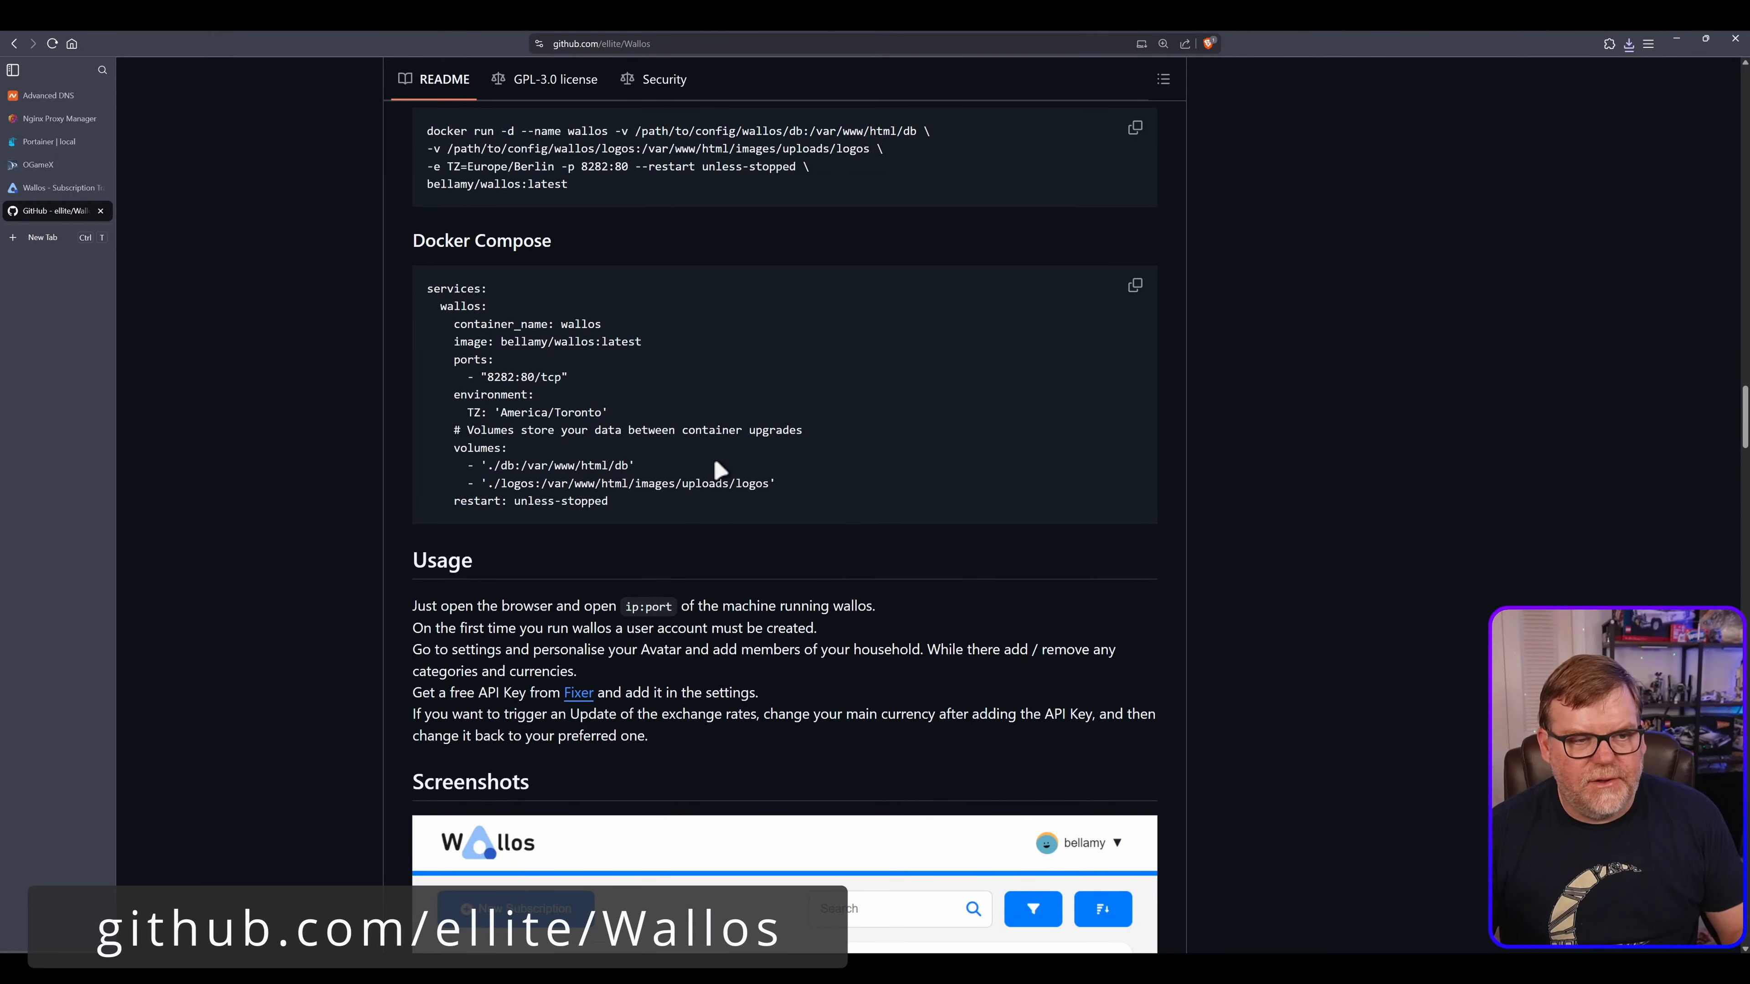
pyautogui.scroll(1, 712, 458)
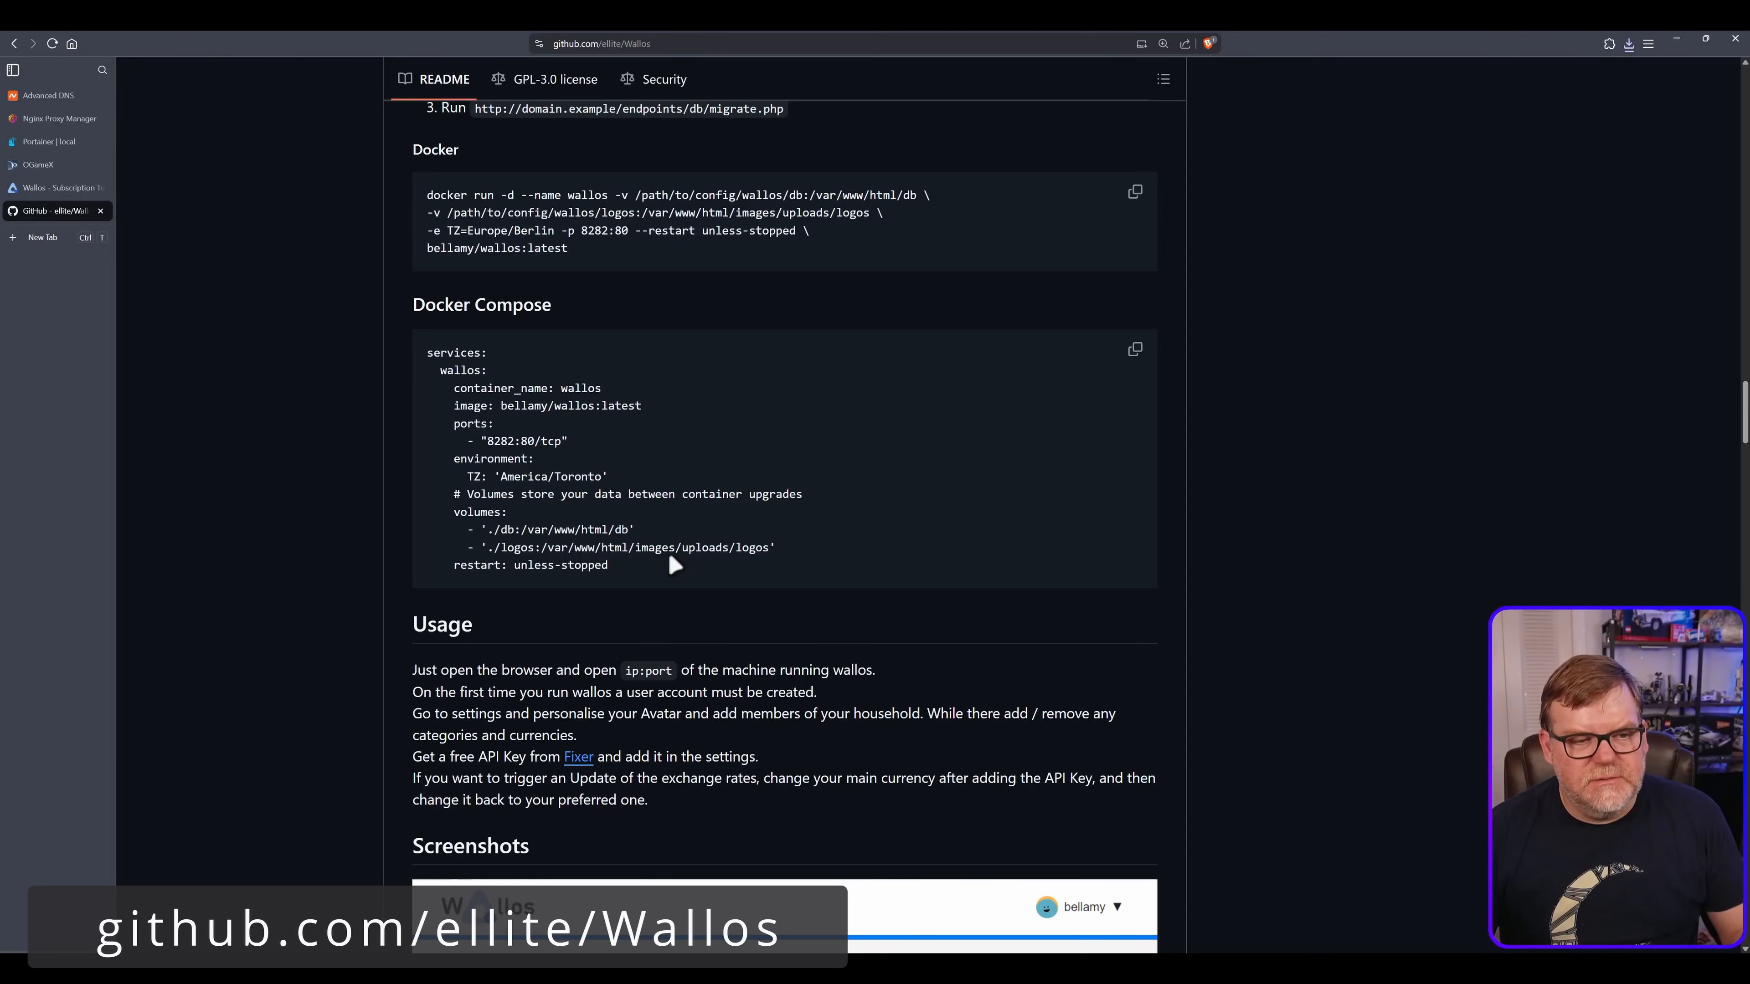
pyautogui.scroll(3, 525, 461)
pyautogui.scroll(-2, 756, 638)
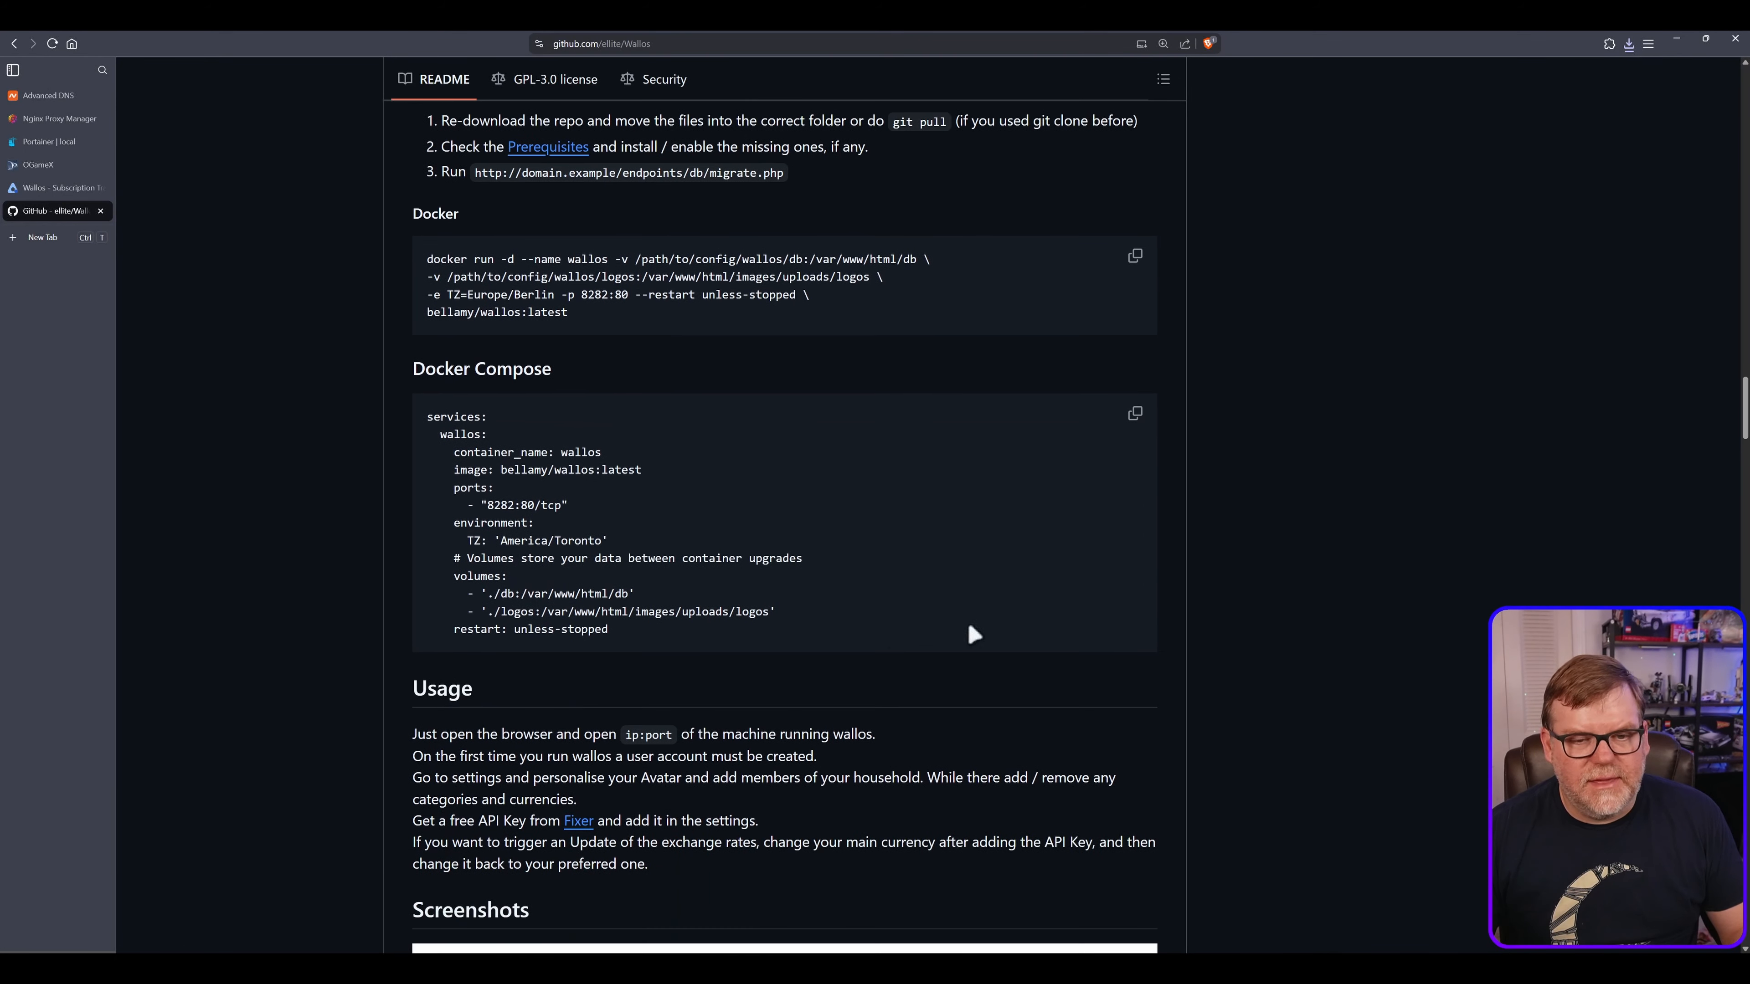
pyautogui.click(1135, 414)
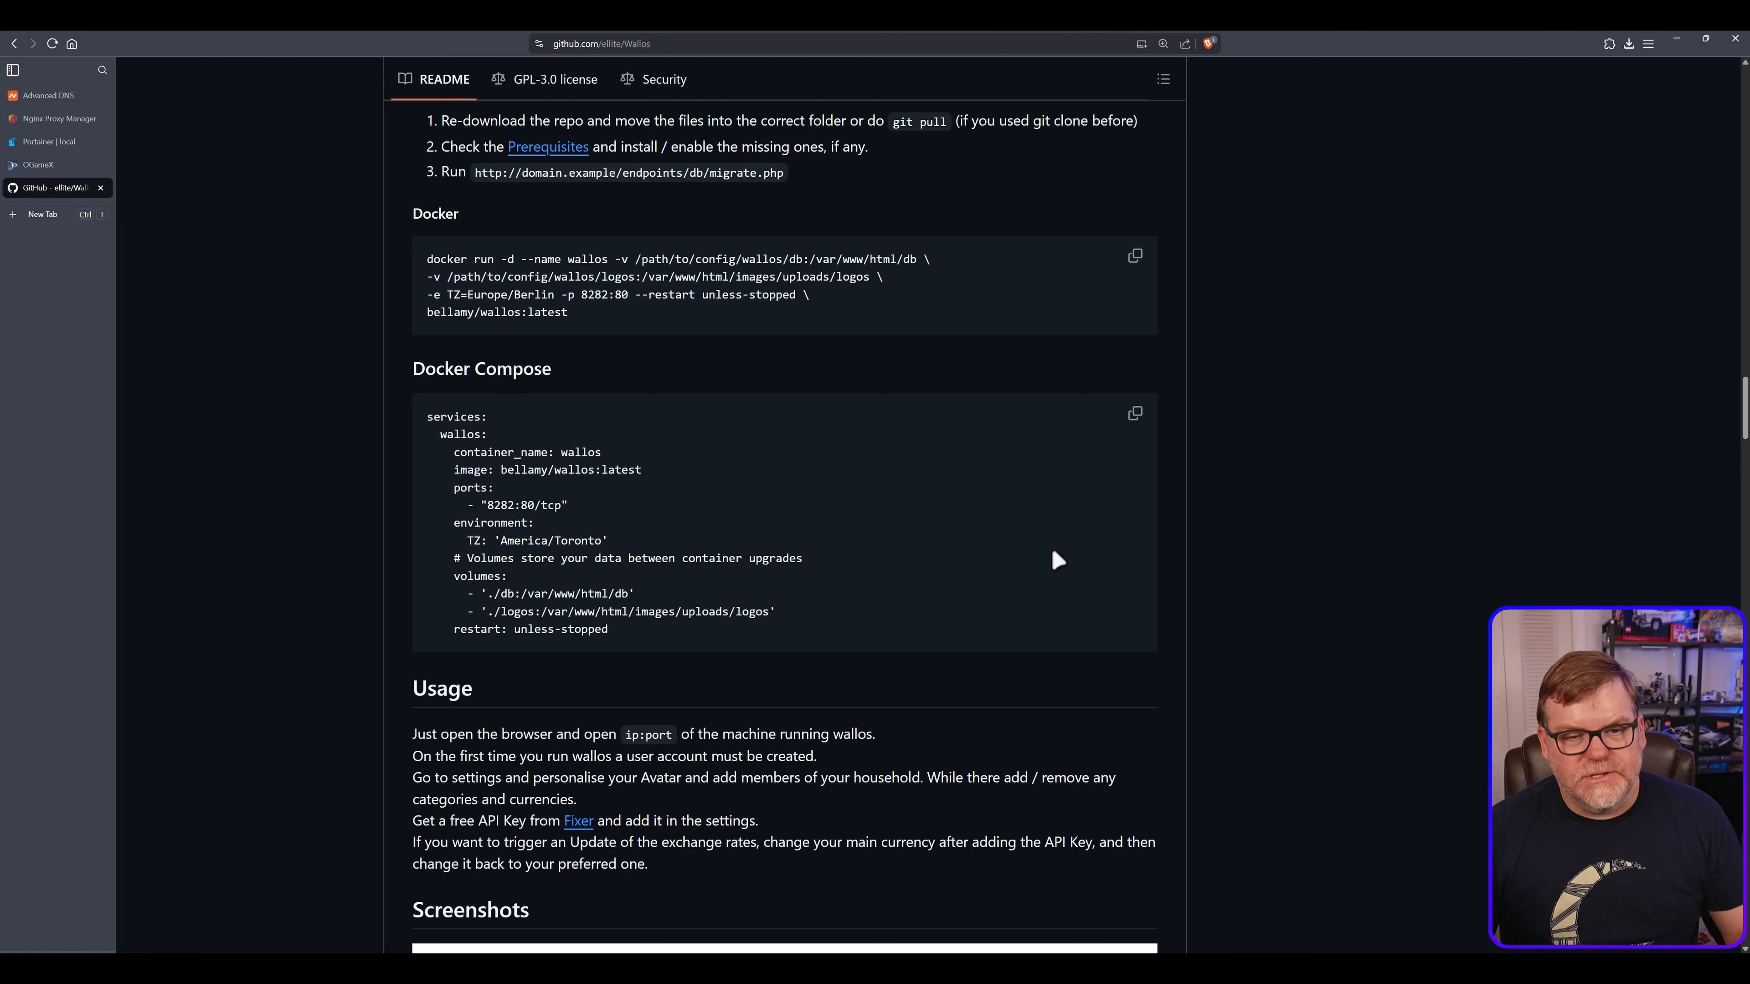
pyautogui.click(1133, 416)
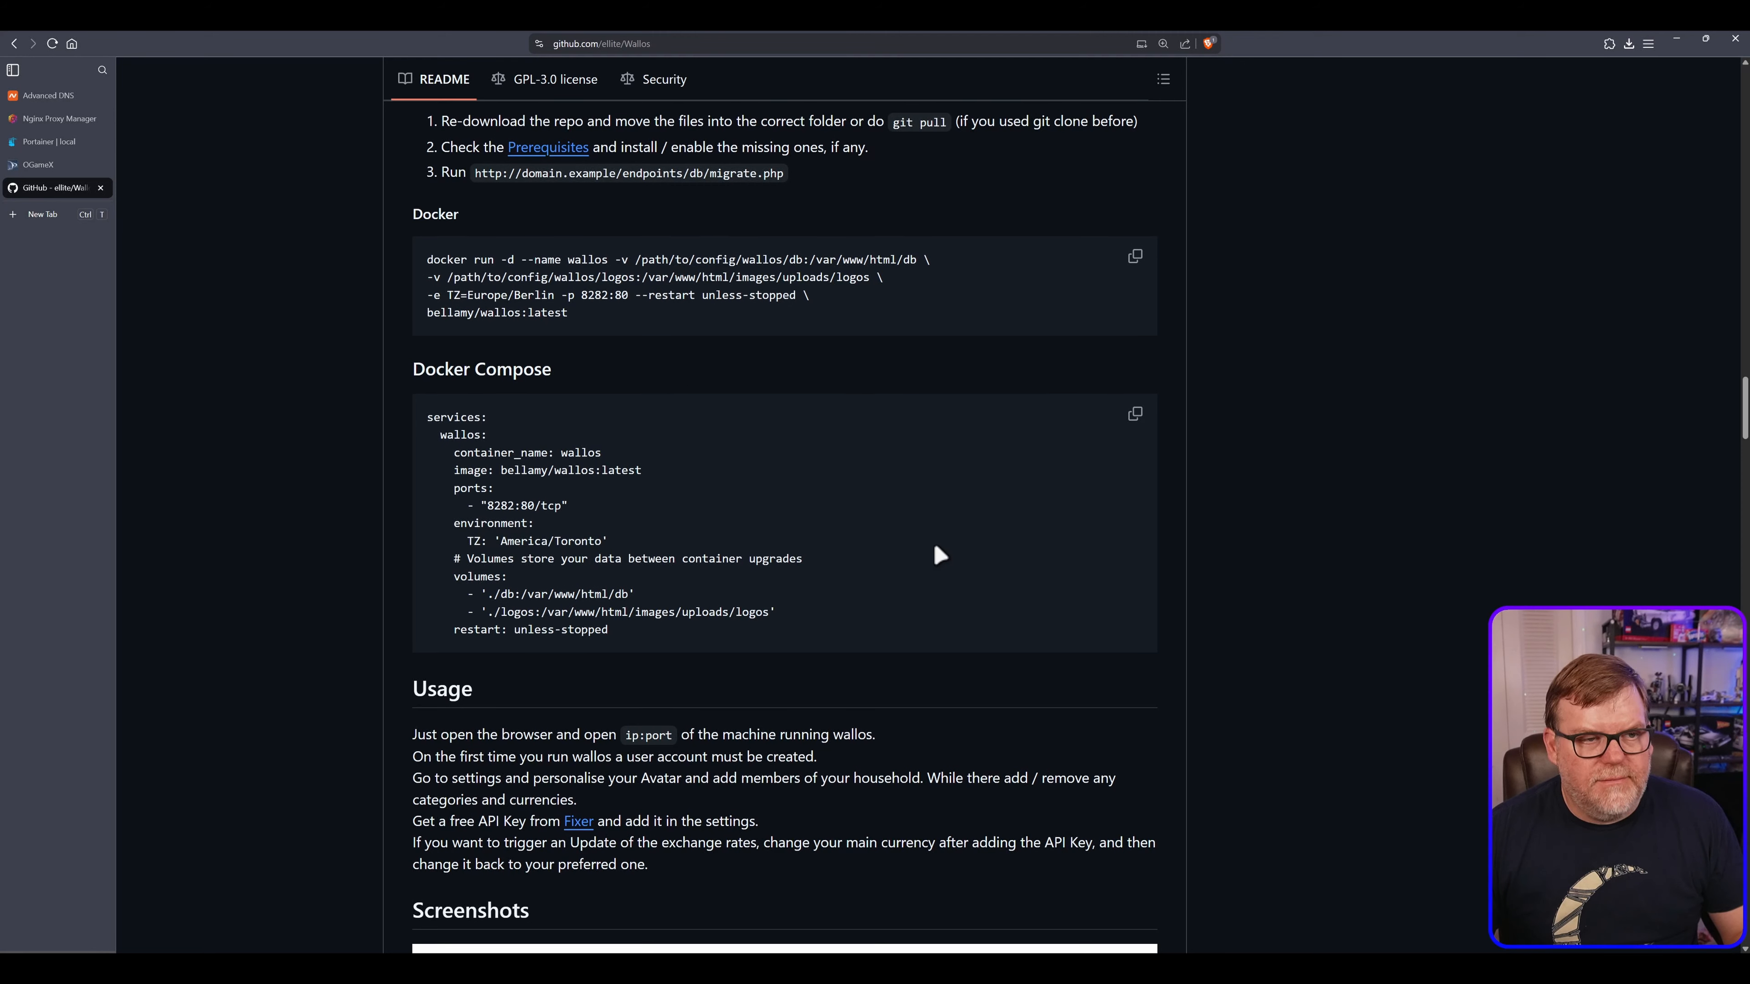
pyautogui.scroll(1, 827, 510)
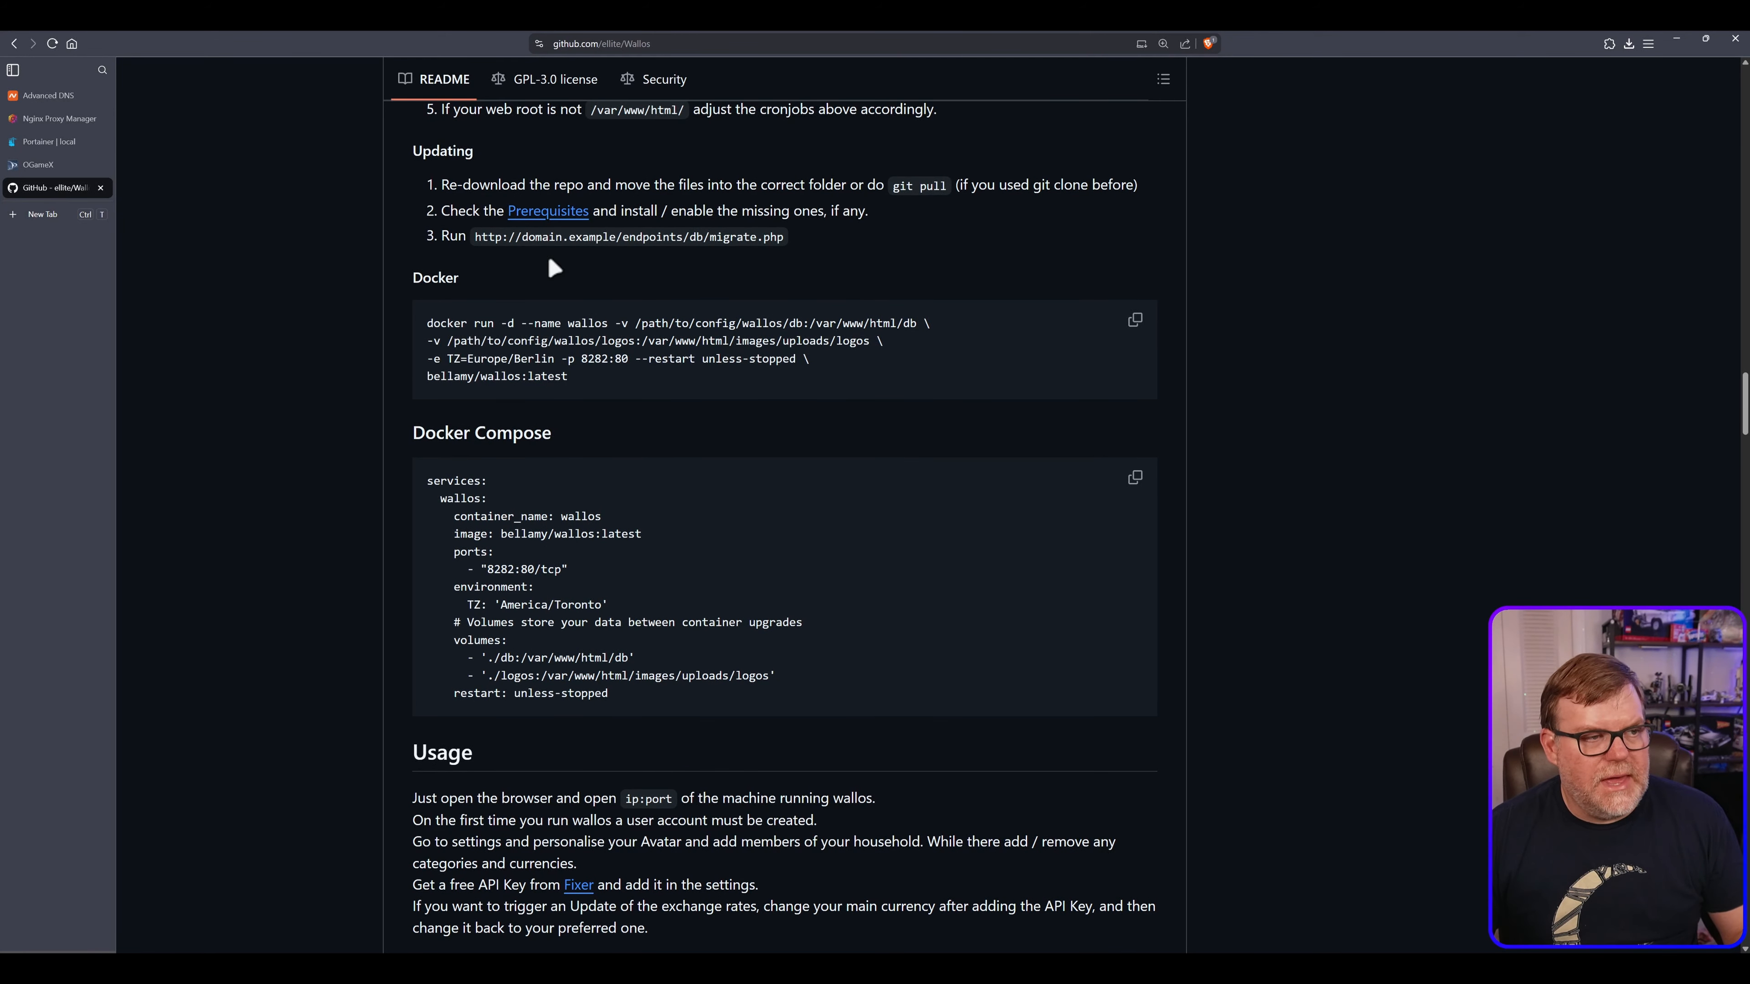
# Switch to Portainer and start a new stack named wallos, pasting the copied compose file into its web editor
pyautogui.click(41, 145)
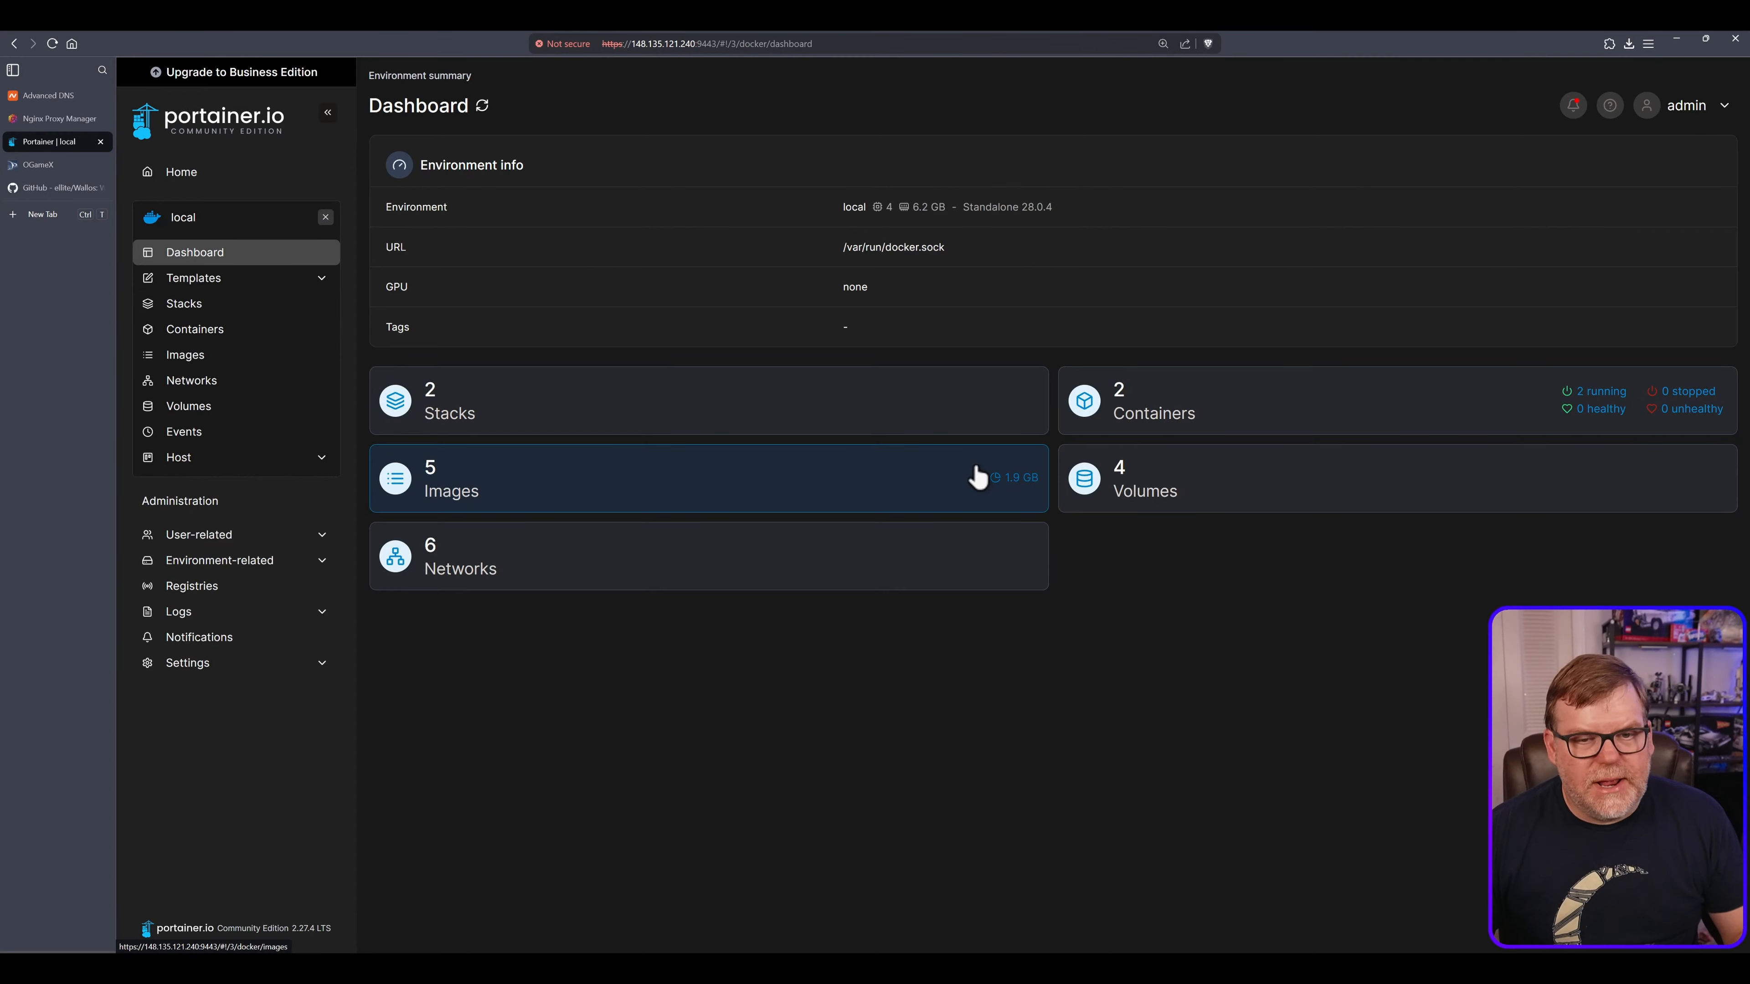
pyautogui.click(195, 303)
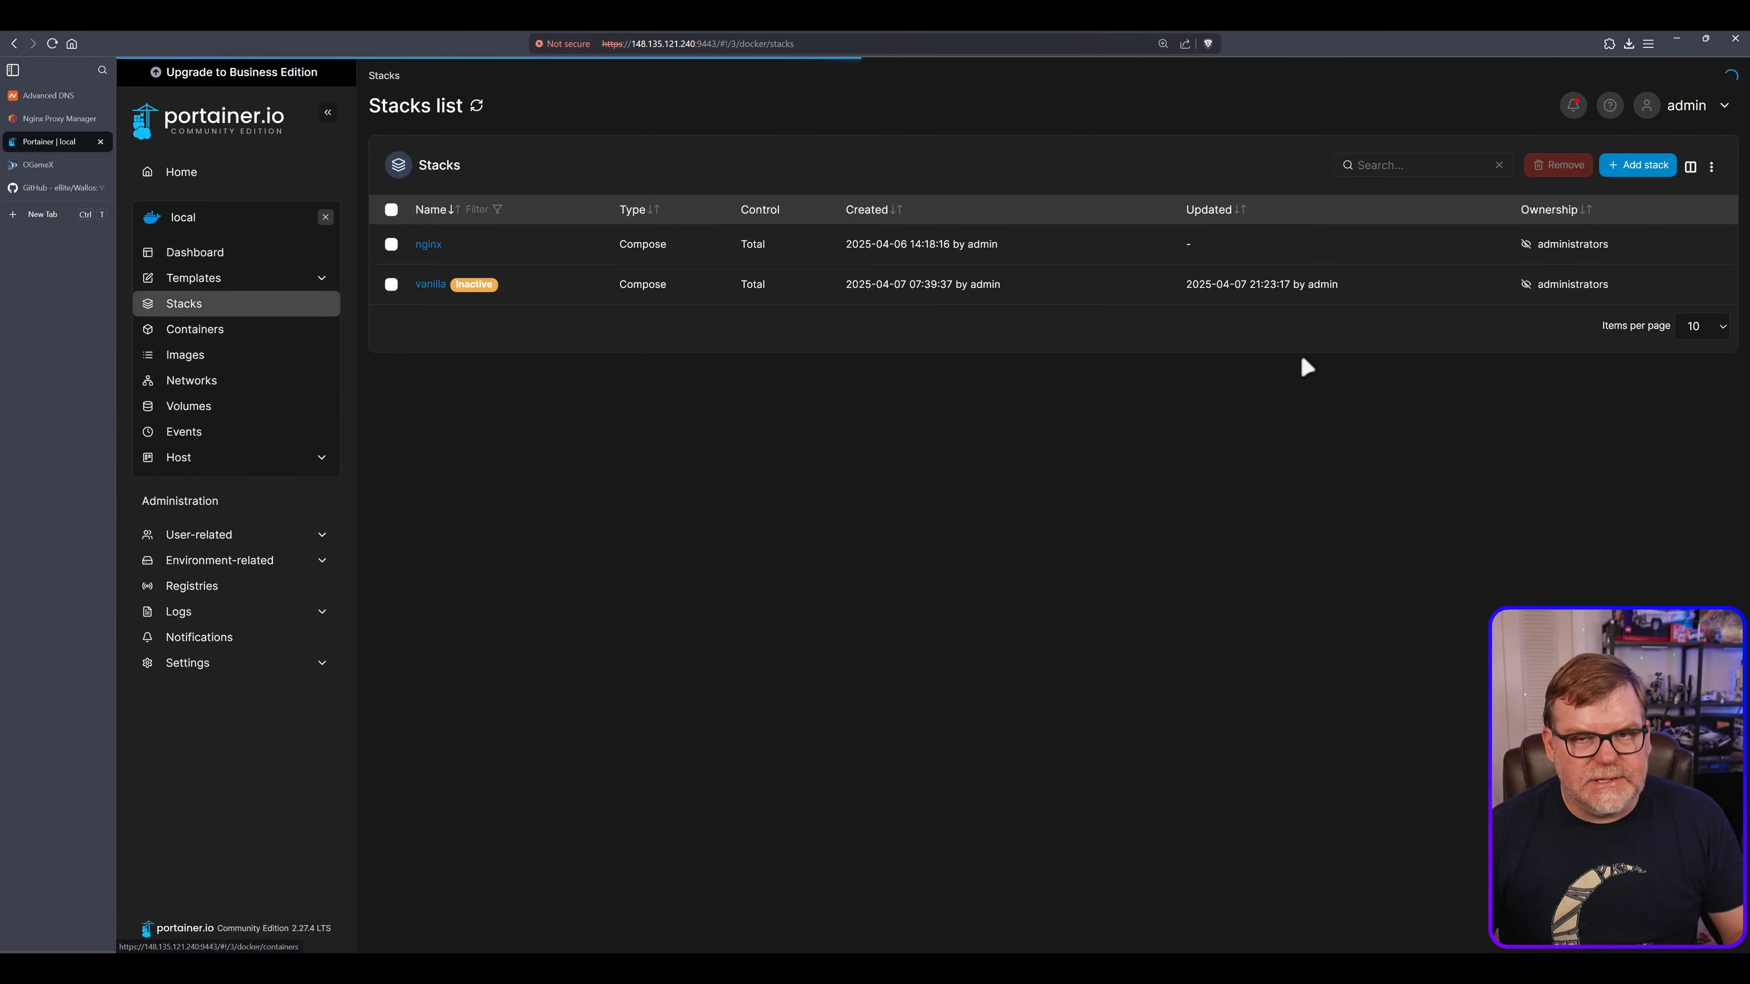
pyautogui.click(1653, 165)
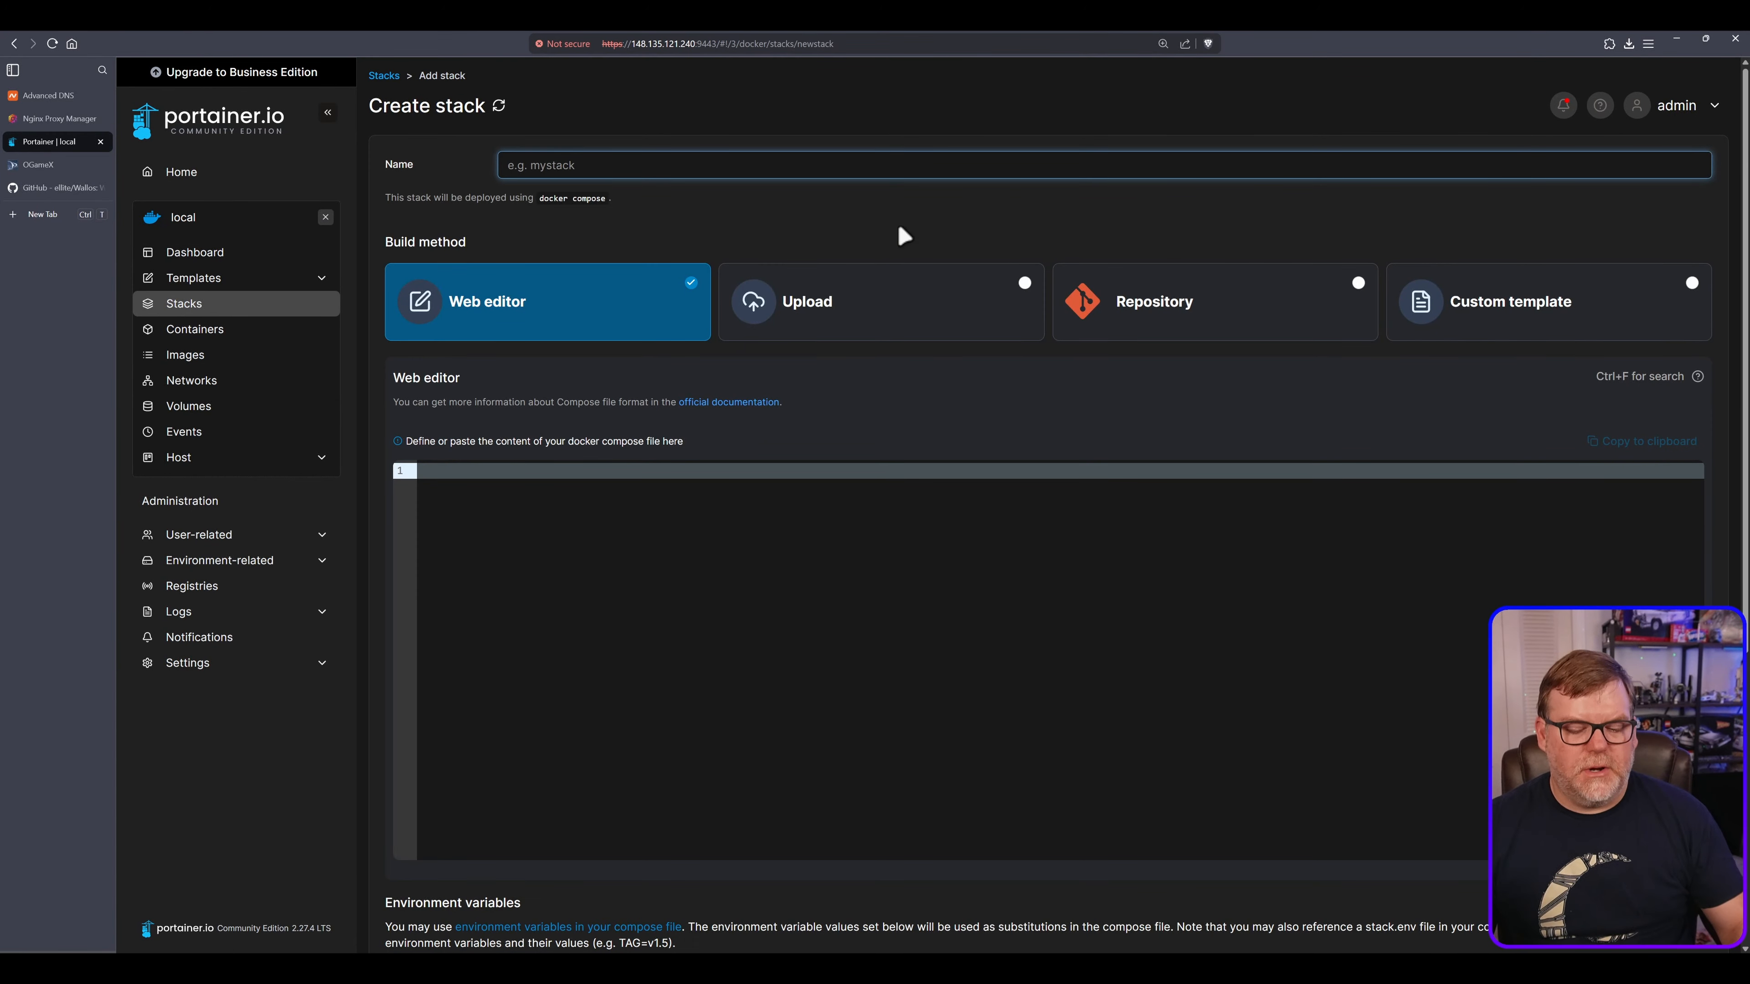
pyautogui.write('wallos')
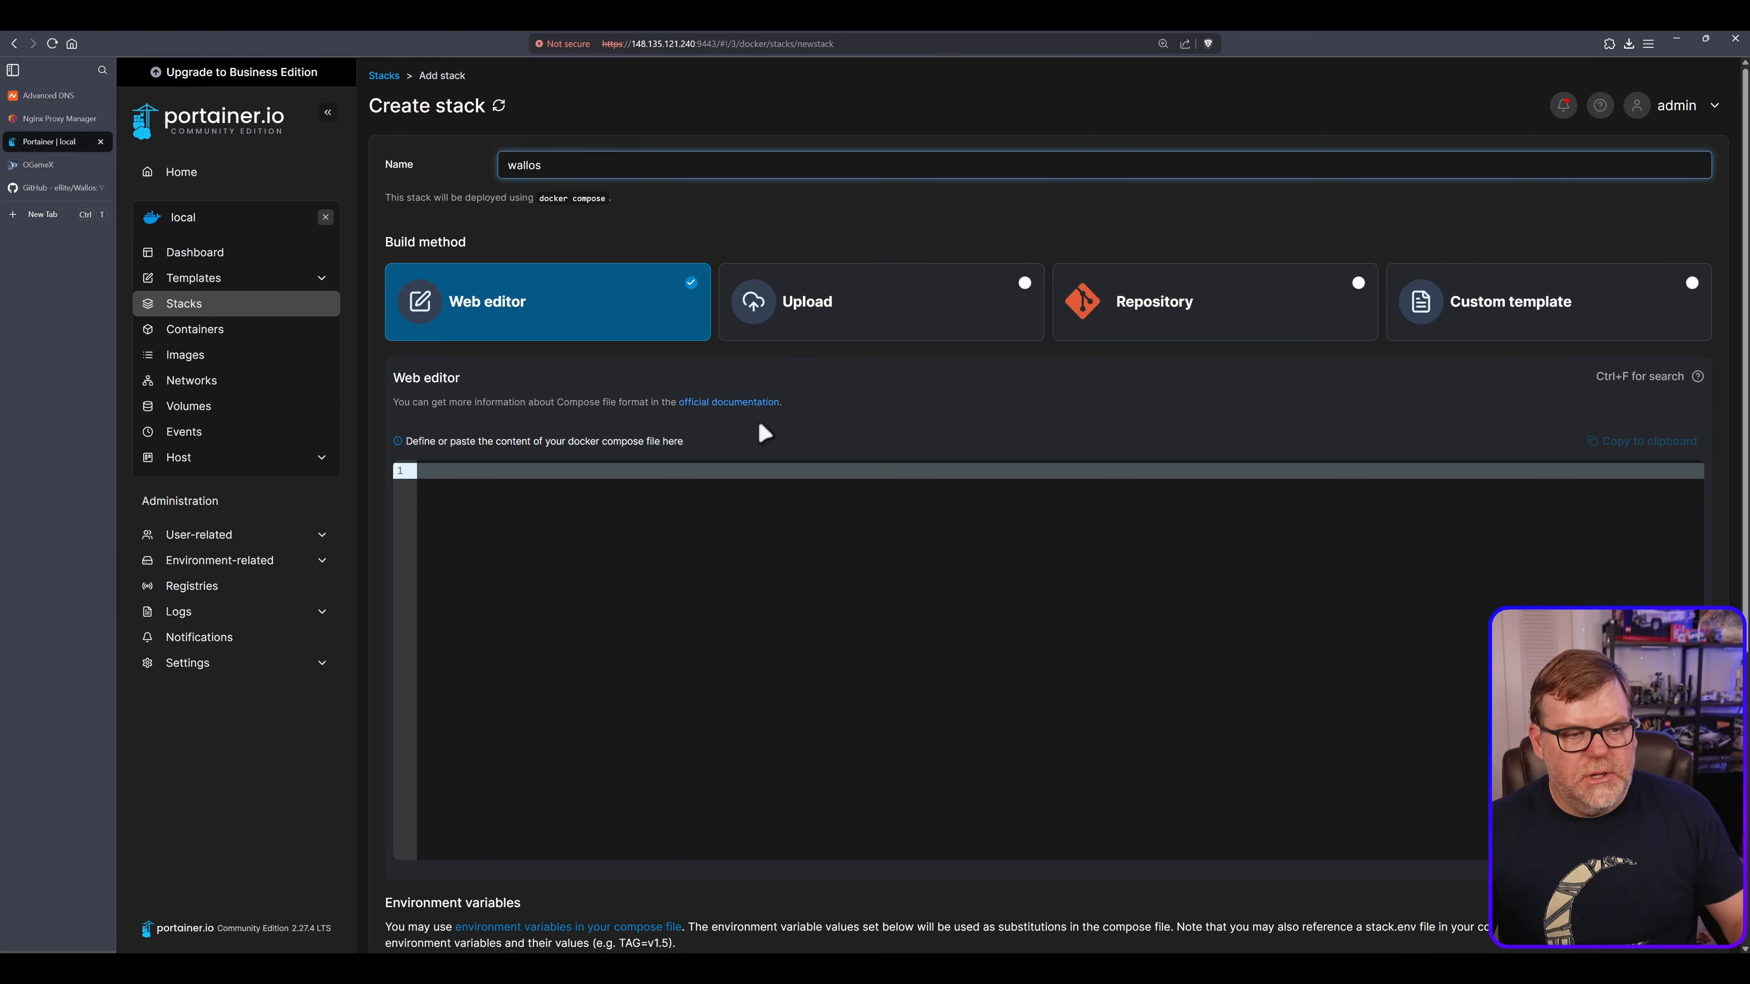
pyautogui.click(559, 482)
pyautogui.hotkey('ctrl', 'v')
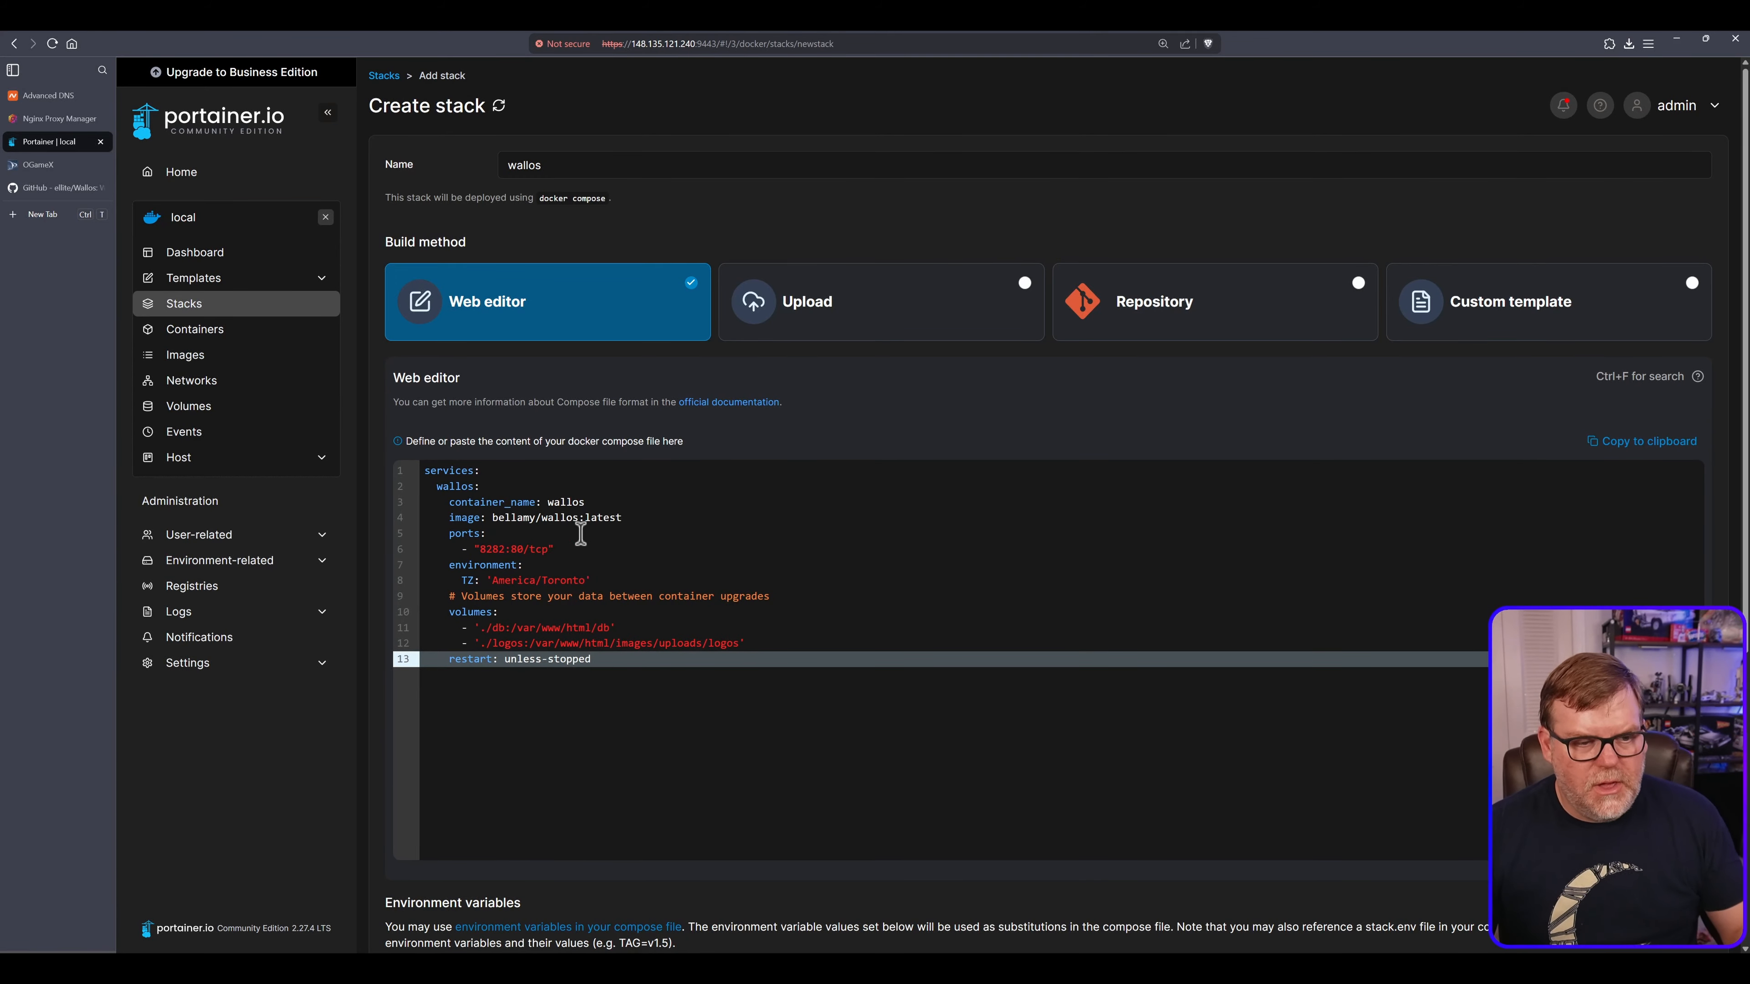
# Comment out the ports section and its 8282:80/tcp mapping in the compose file with # characters
pyautogui.scroll(-1, 634, 524)
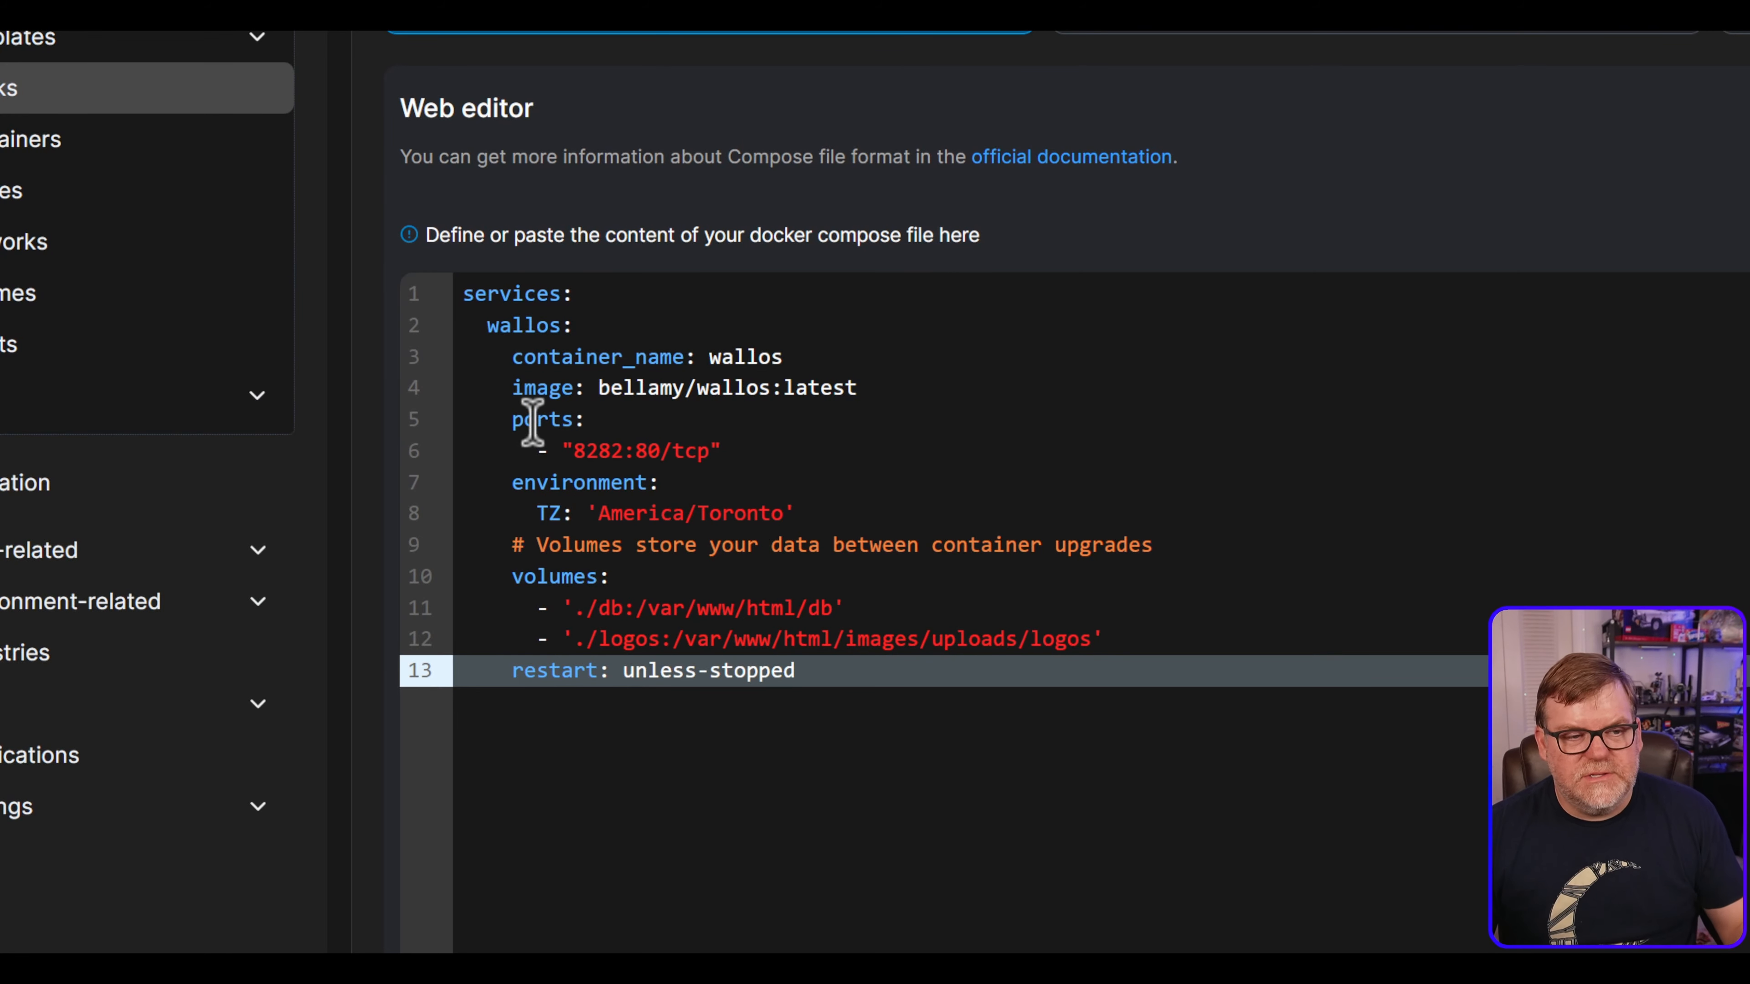
pyautogui.click(513, 421)
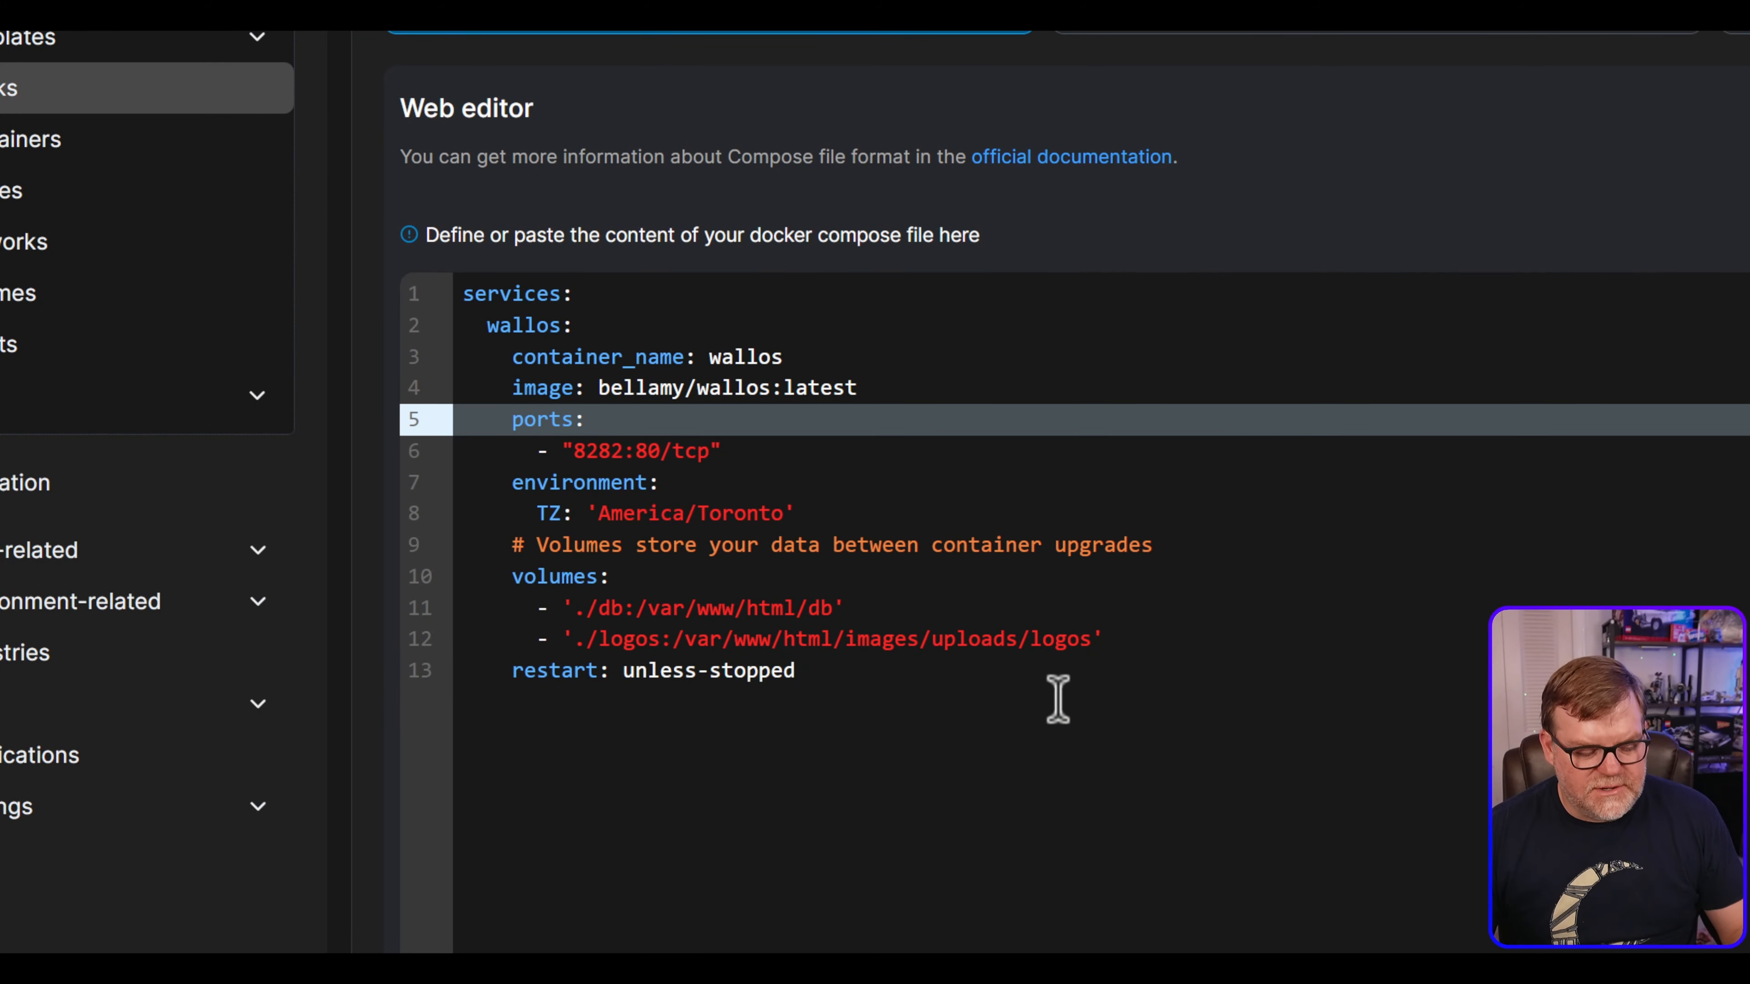
pyautogui.write('#')
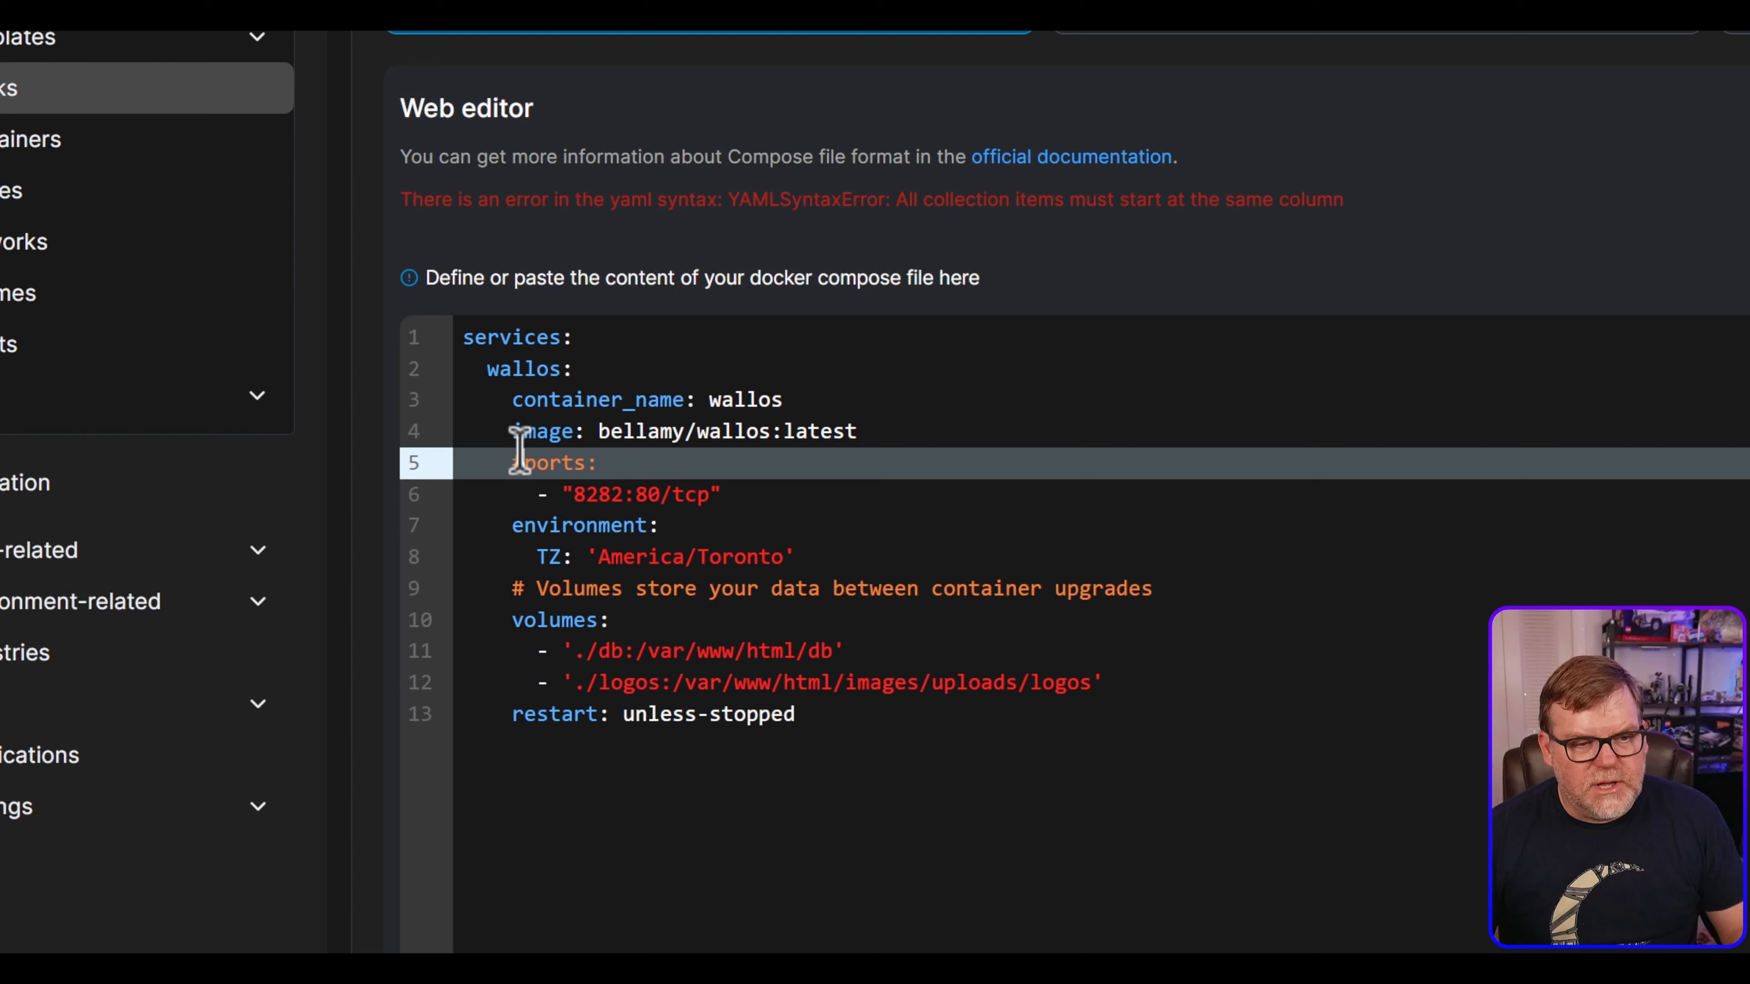
pyautogui.click(525, 495)
pyautogui.write('#')
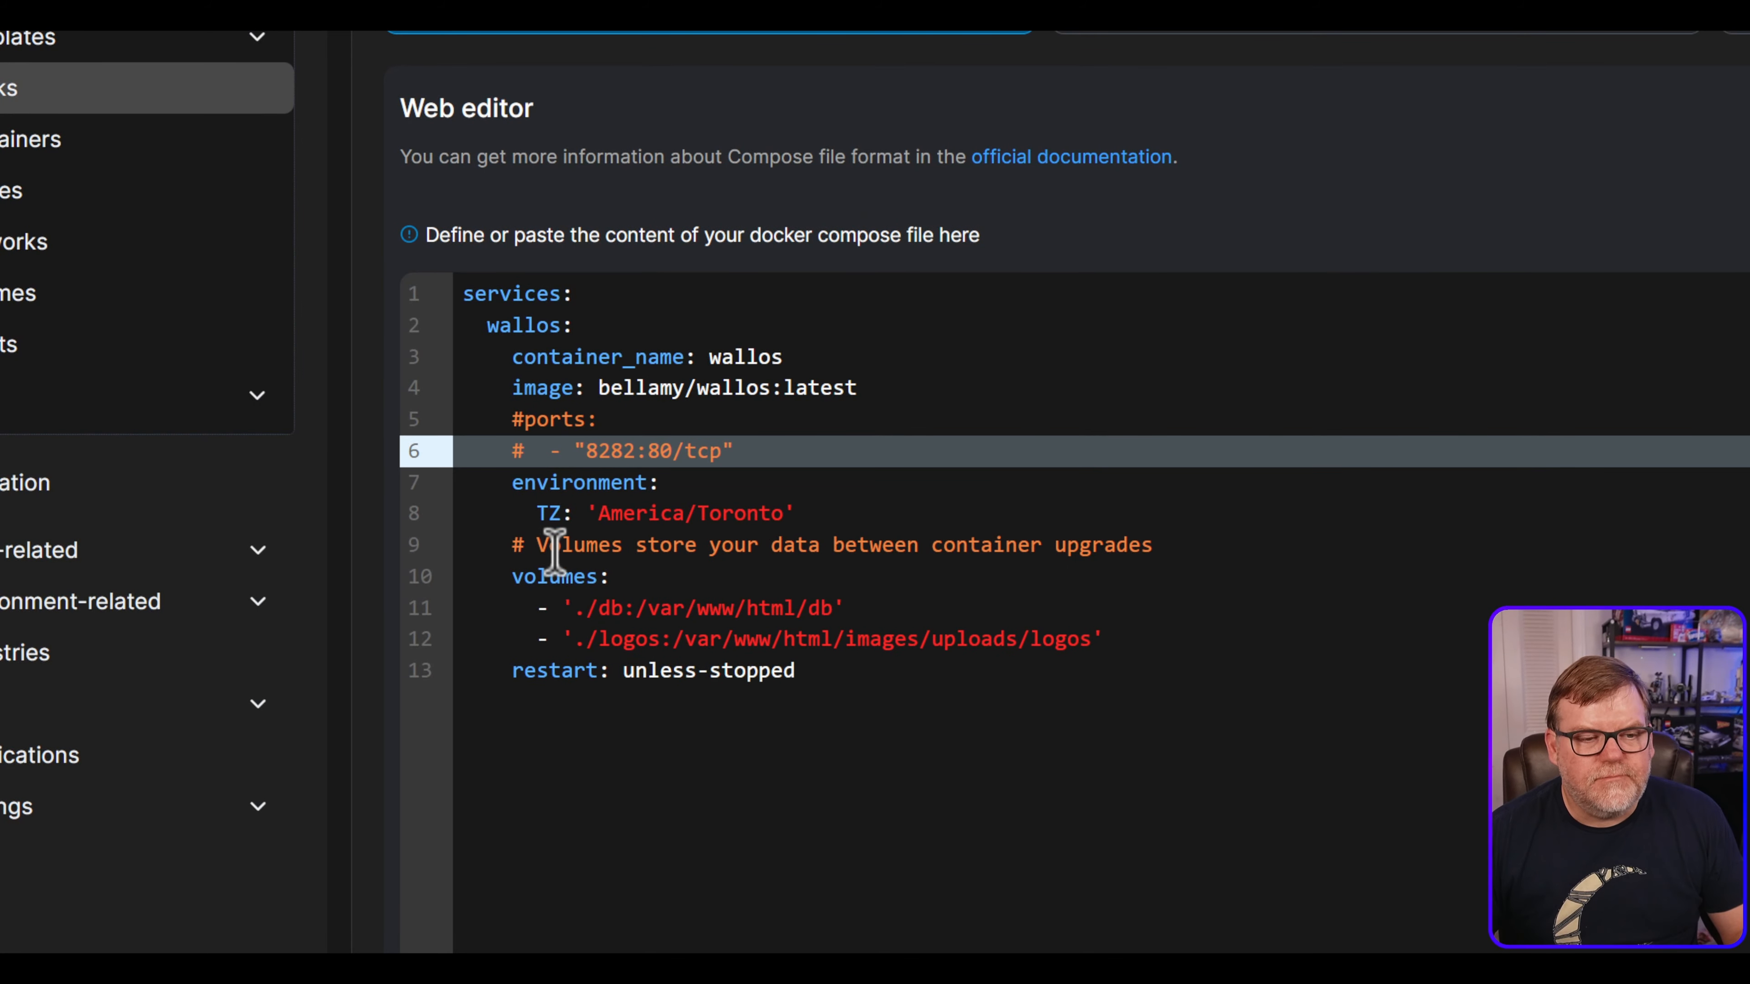
# Search for "php timezone", look up the supported America timezones, and set the compose file's TZ value to America/New_York
pyautogui.moveTo(596, 513); pyautogui.dragTo(784, 514)
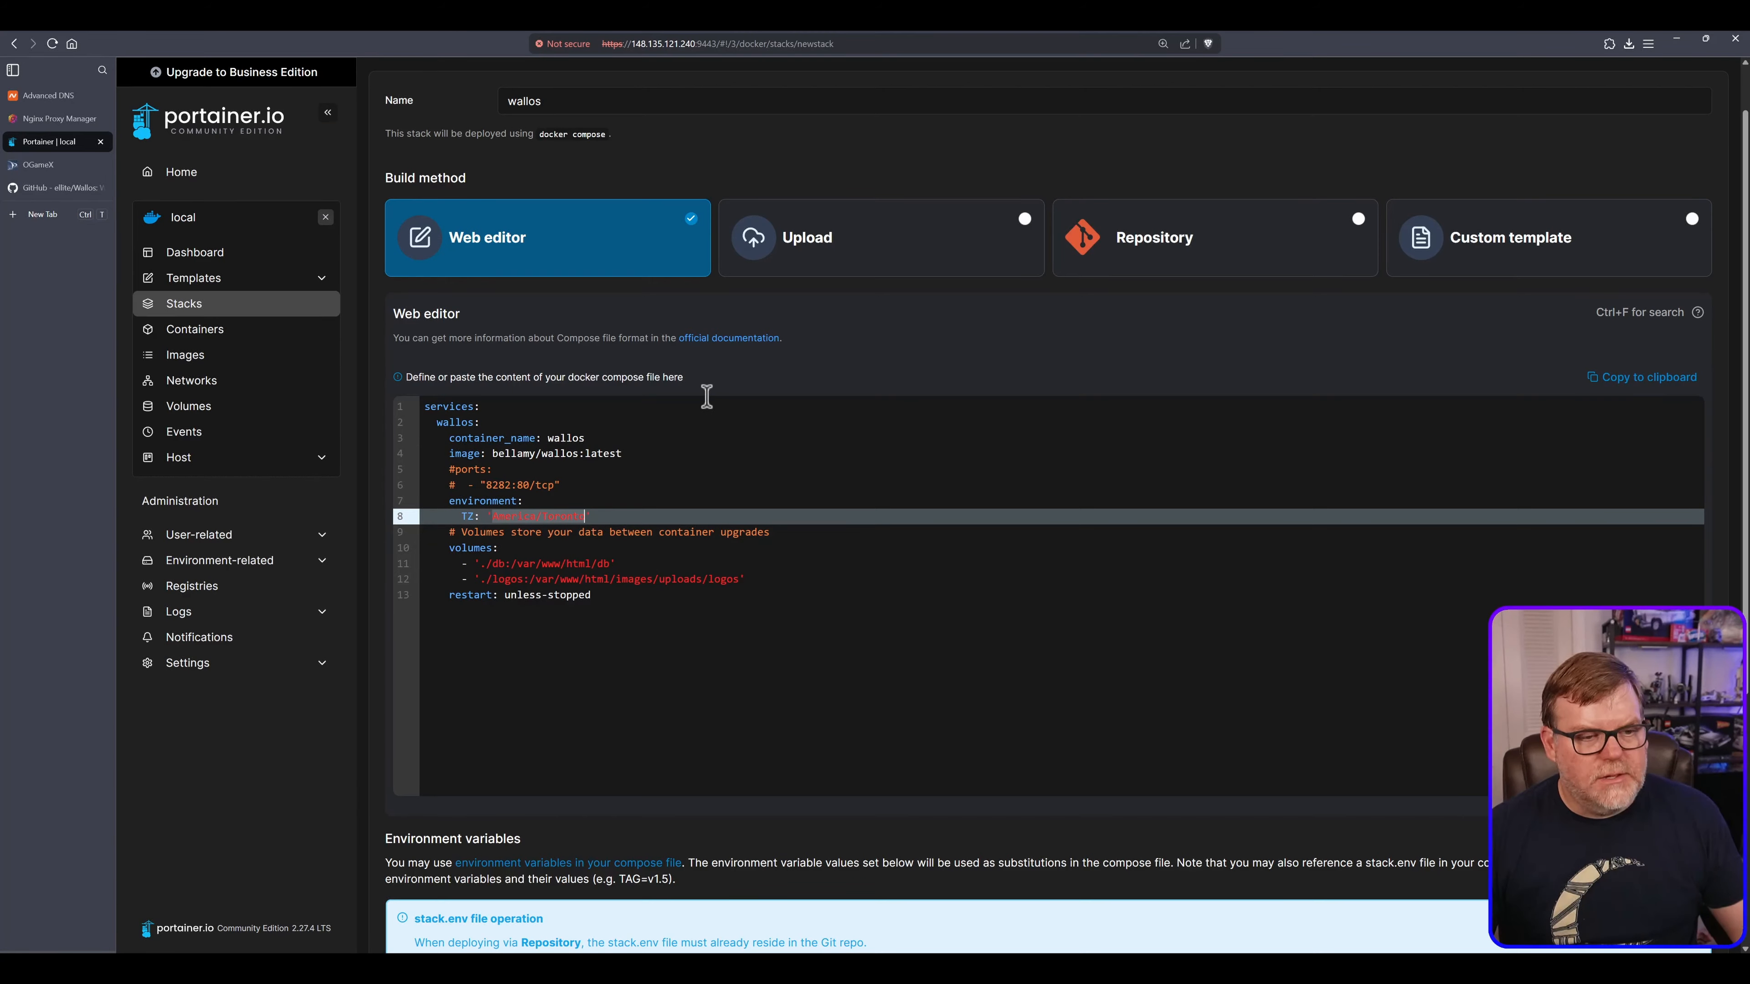
pyautogui.hotkey('ctrl', 't')
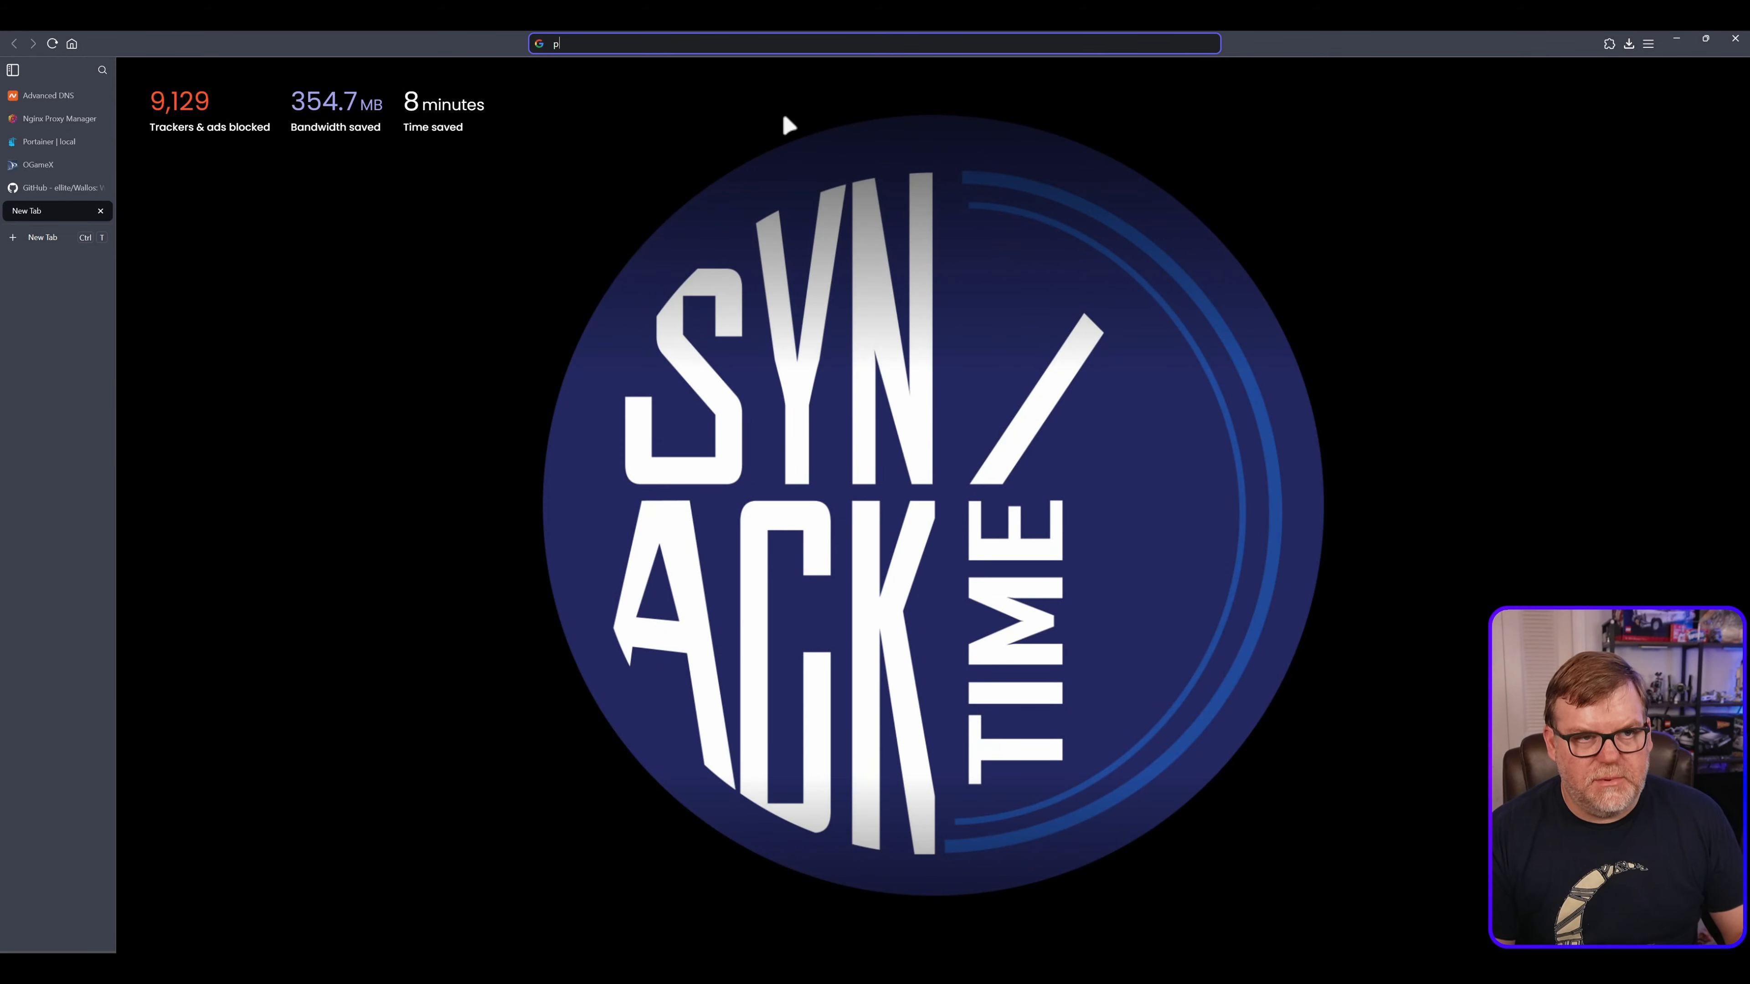
pyautogui.write('php timezone')
pyautogui.press('Return')
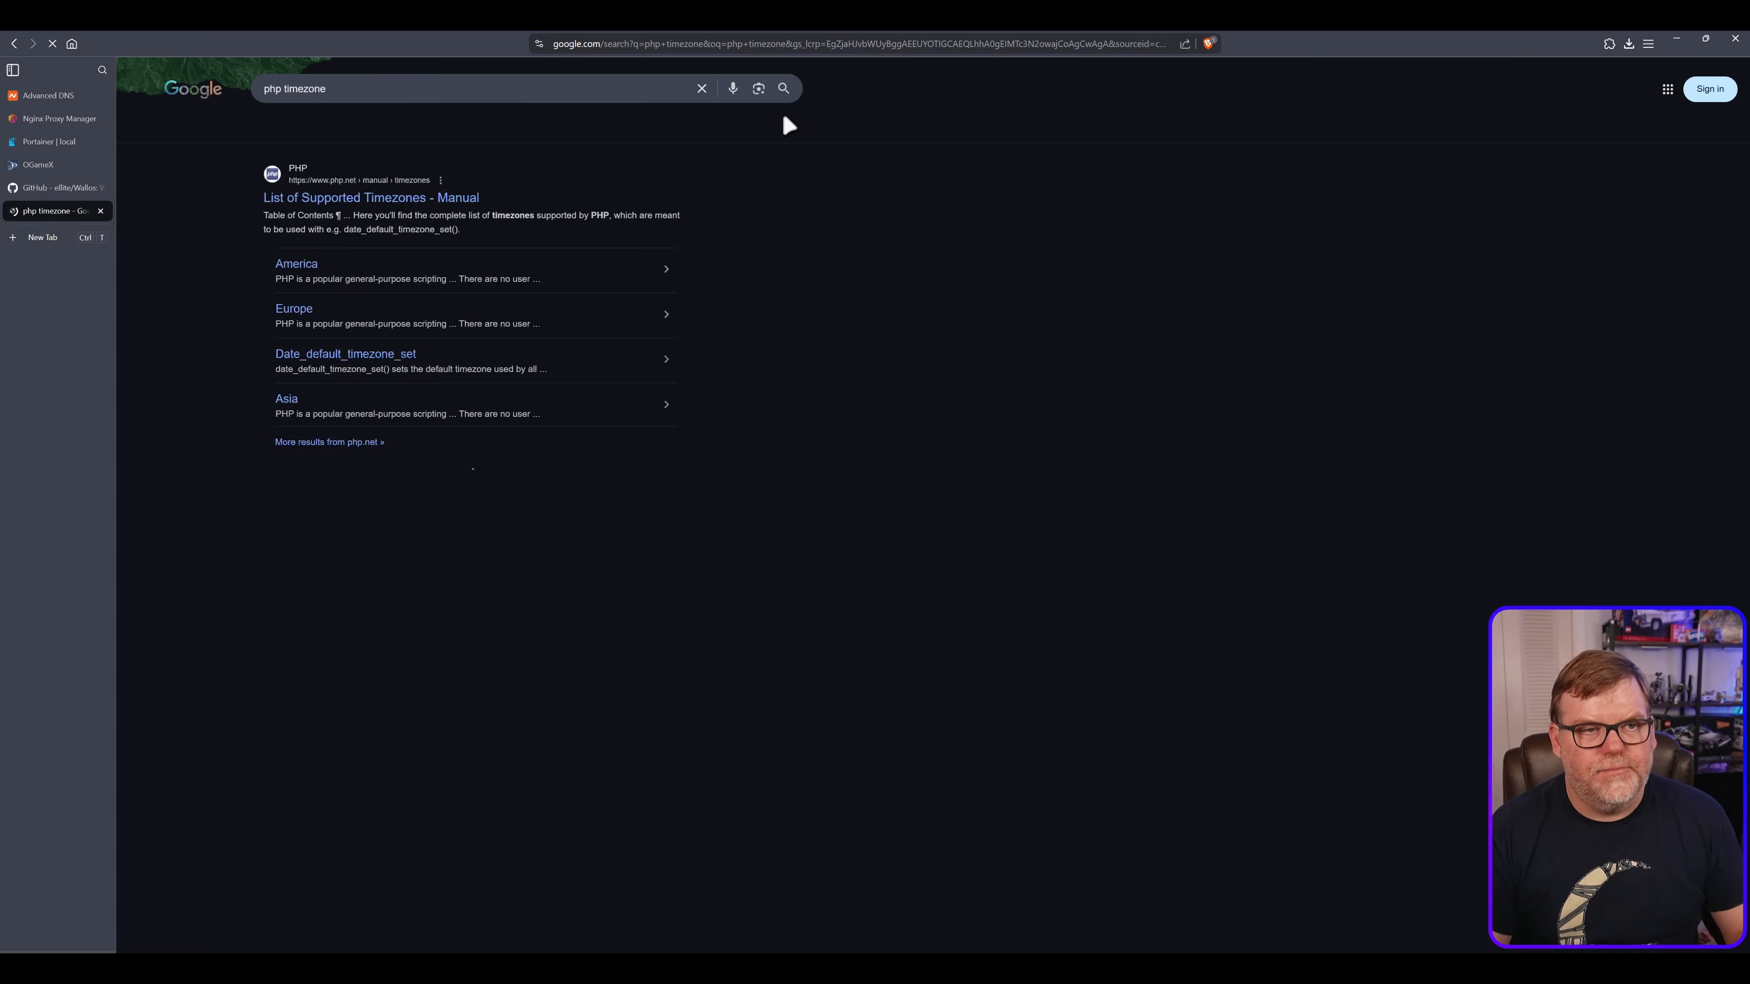
pyautogui.click(331, 201)
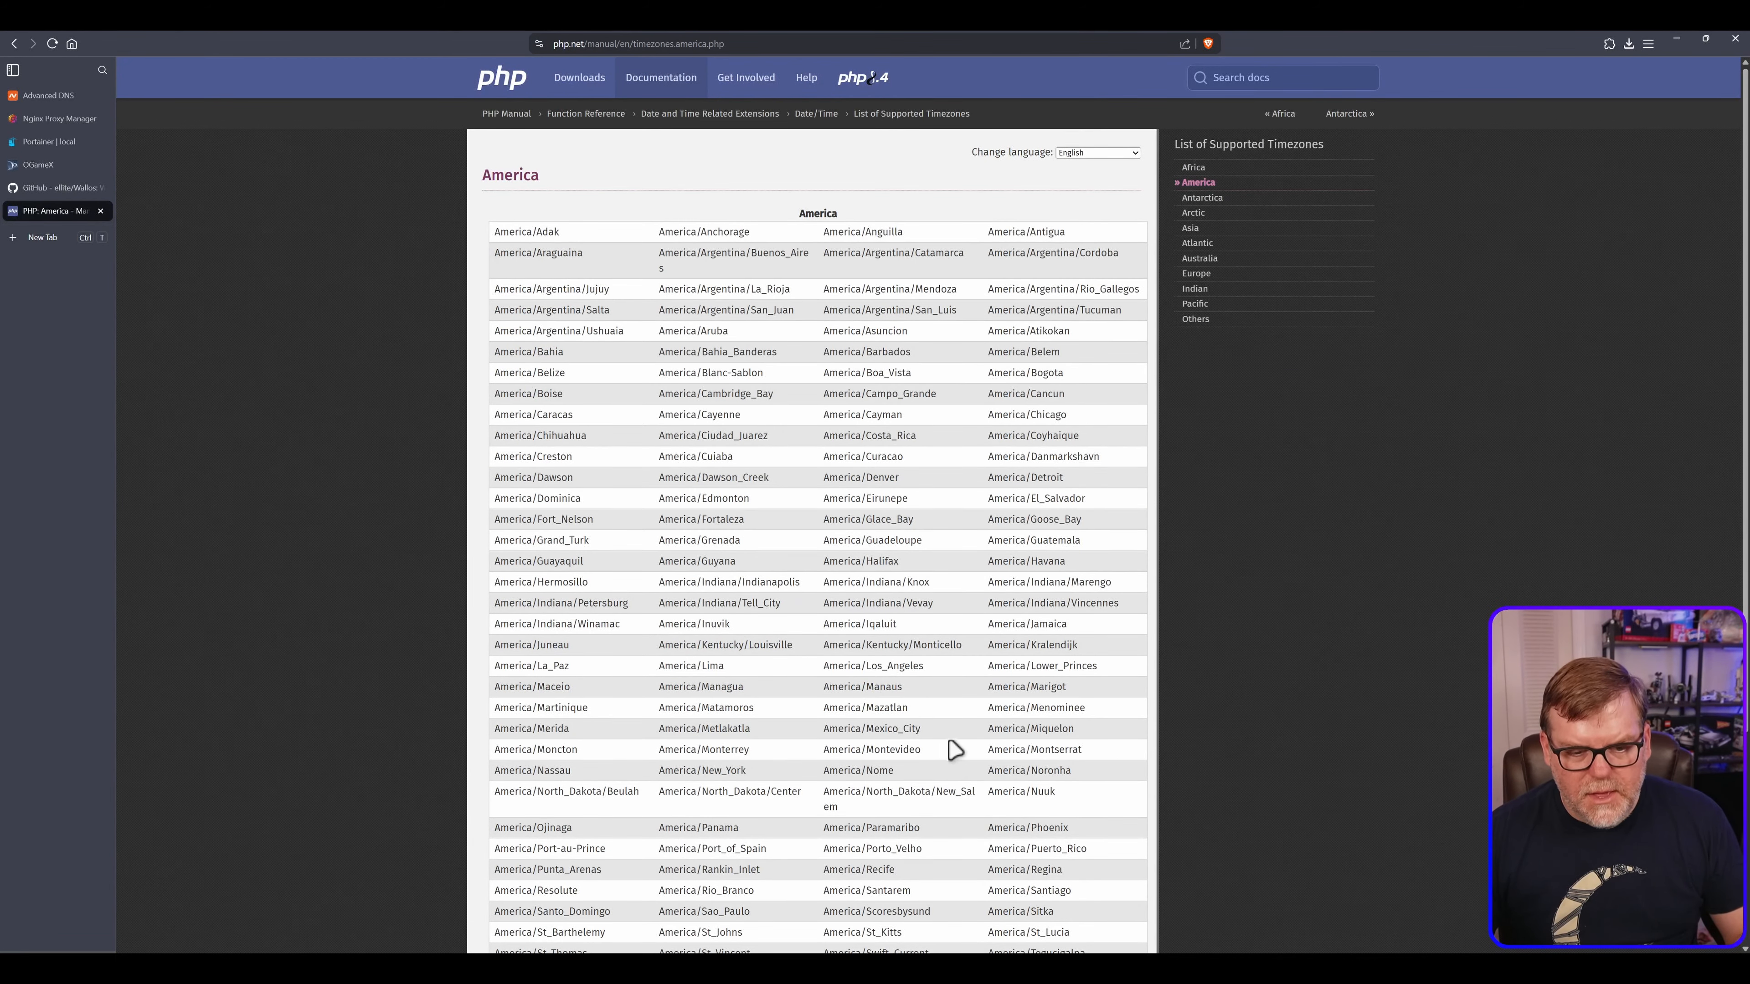
pyautogui.scroll(-3, 964, 739)
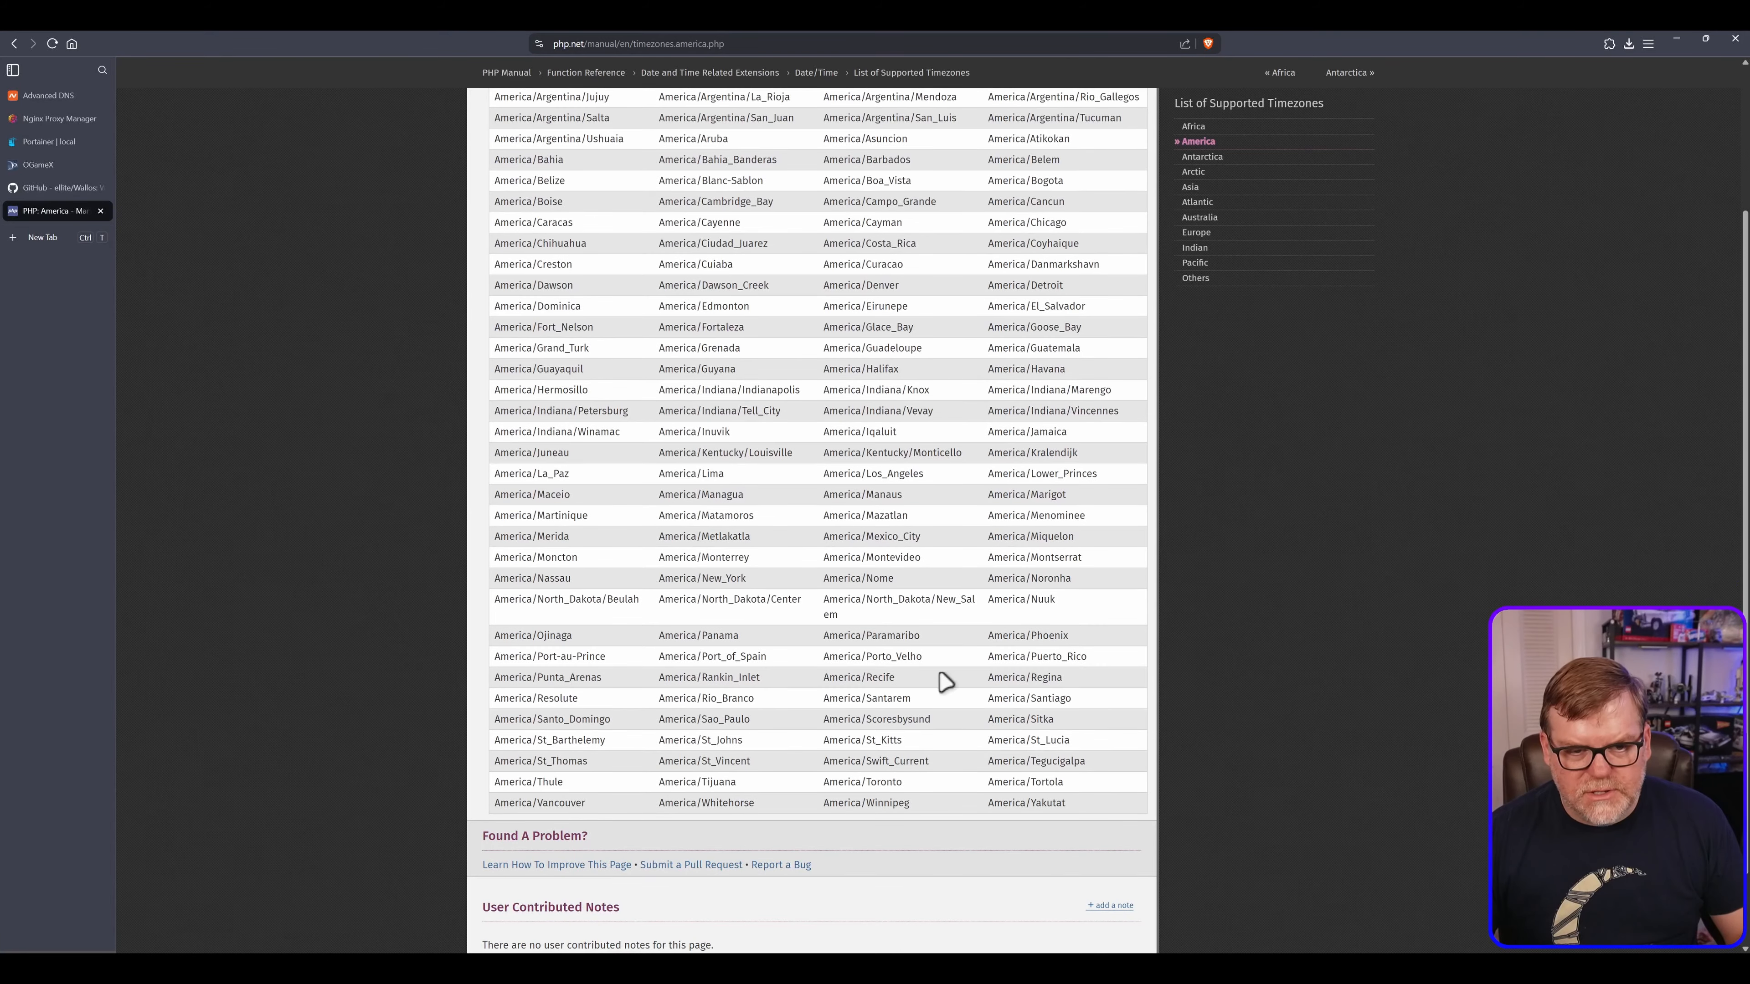
pyautogui.tripleClick(717, 578)
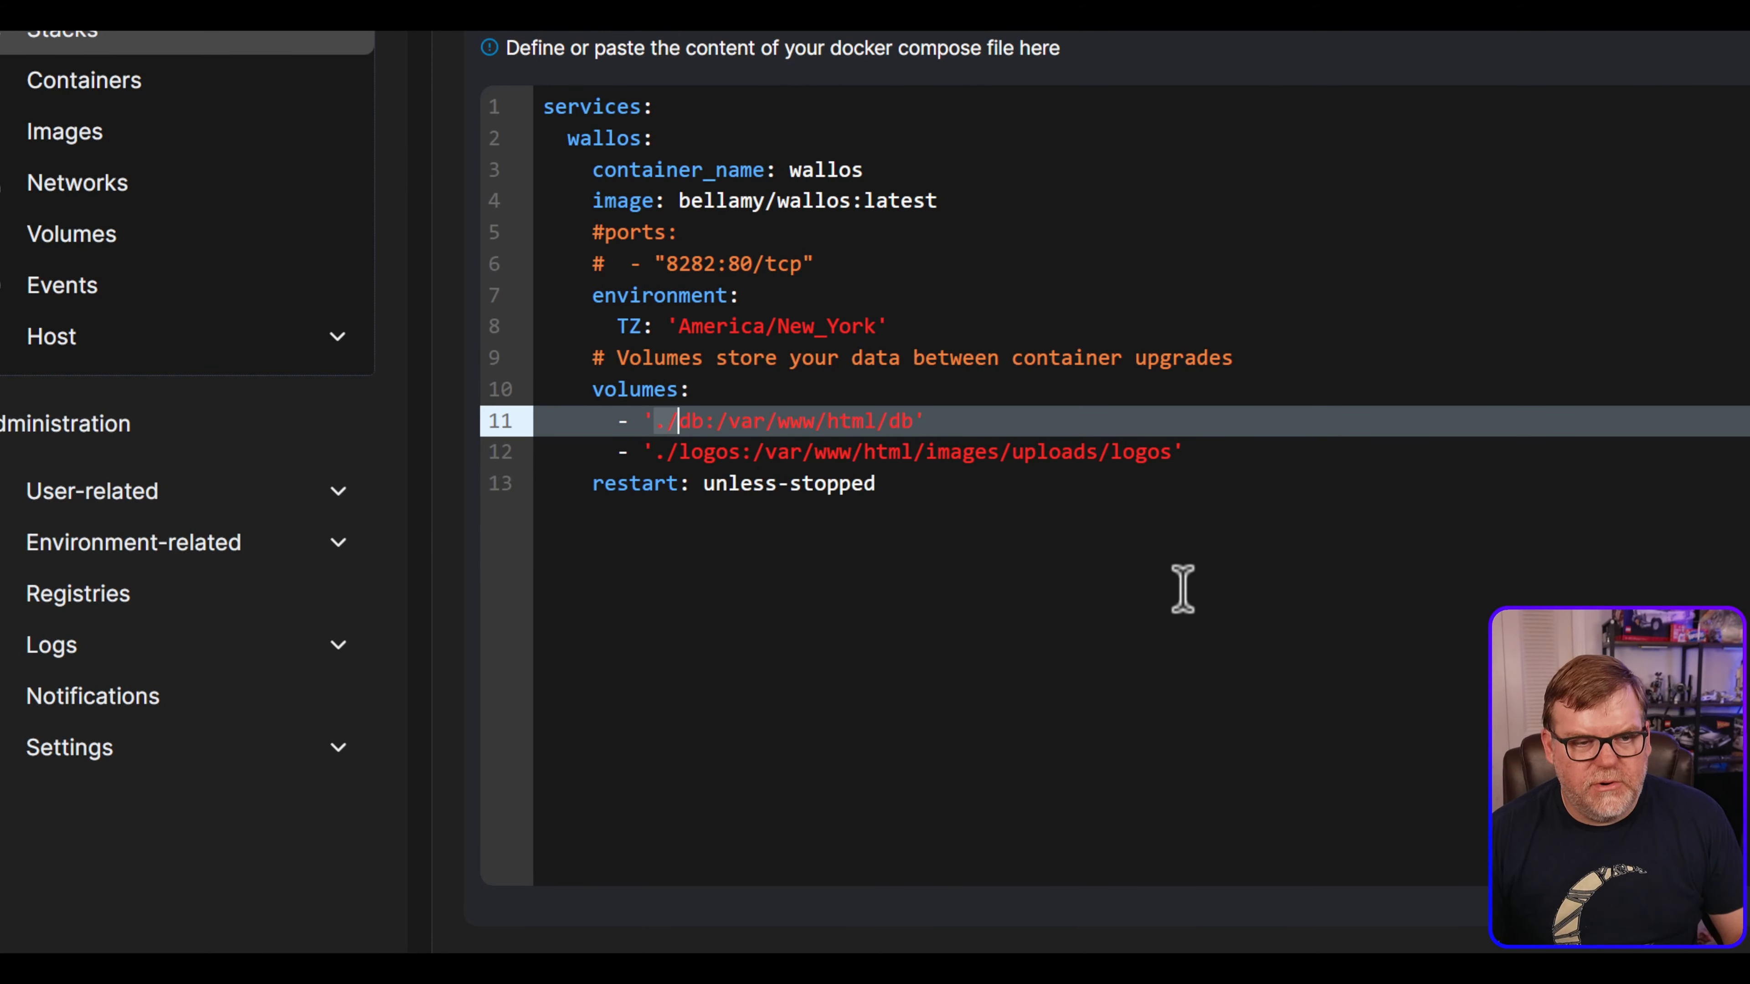
# Convert the db and logos mounts to named volumes by removing their ./ prefixes and declaring both under a top-level volumes section
pyautogui.press('BackSpace')
pyautogui.press('Down')
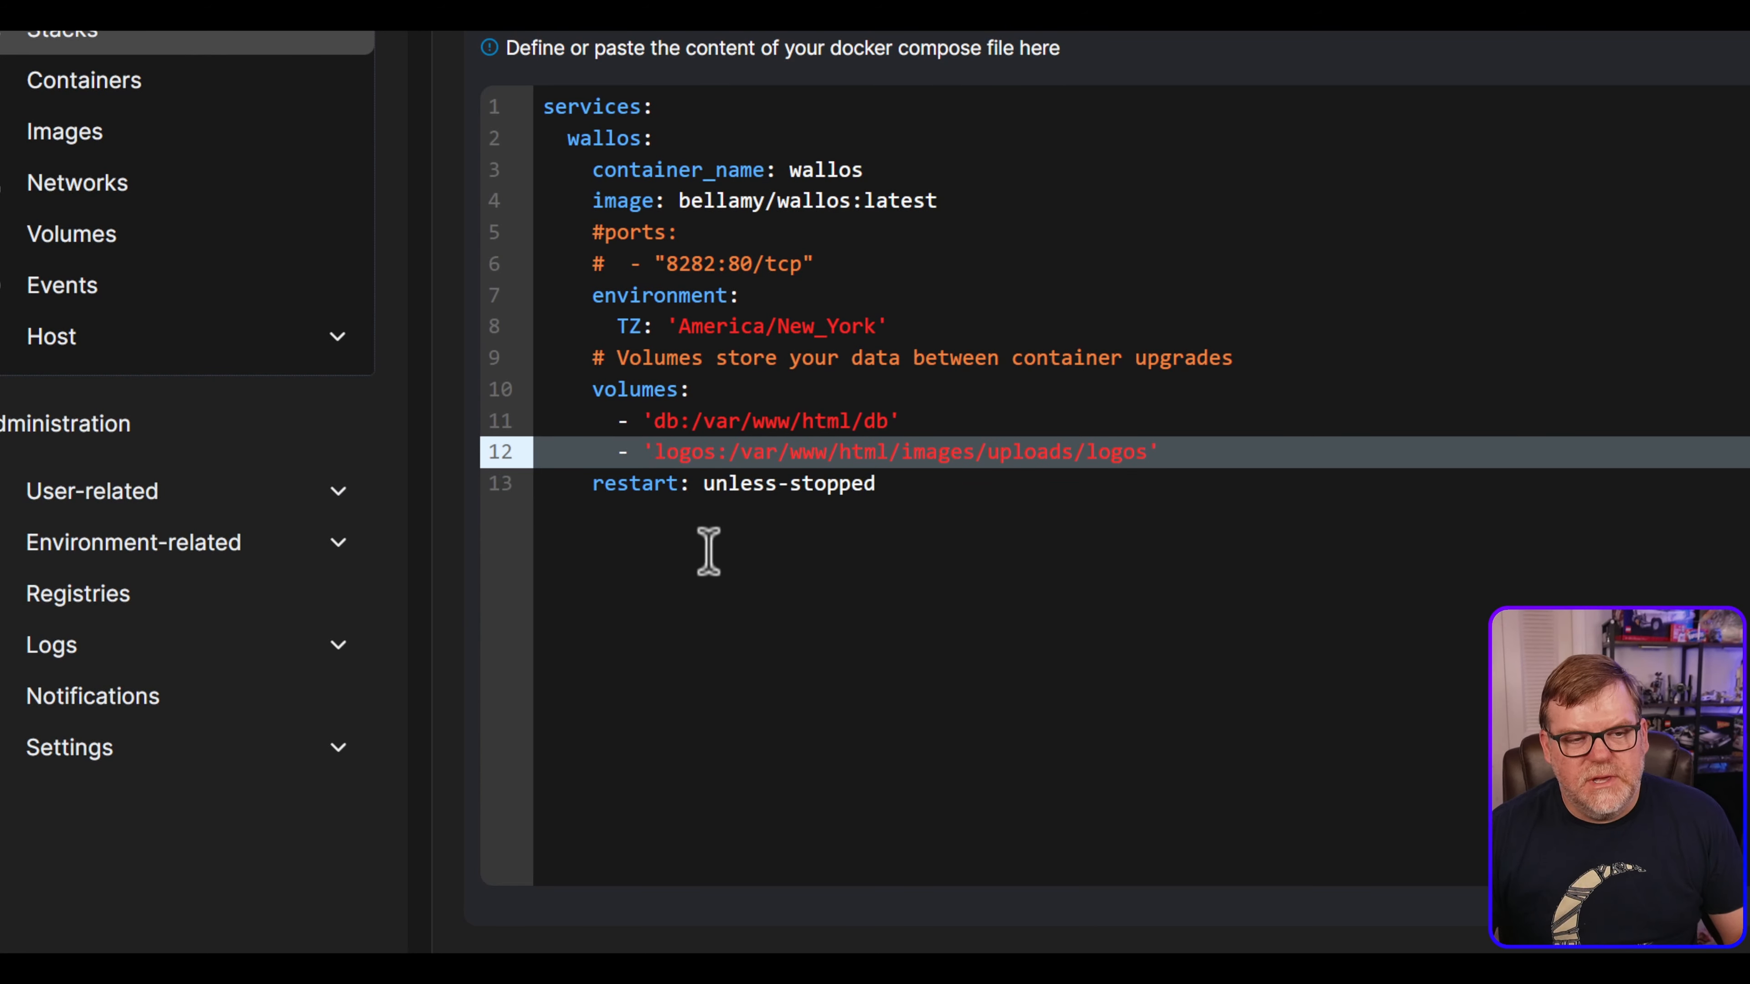
pyautogui.click(954, 490)
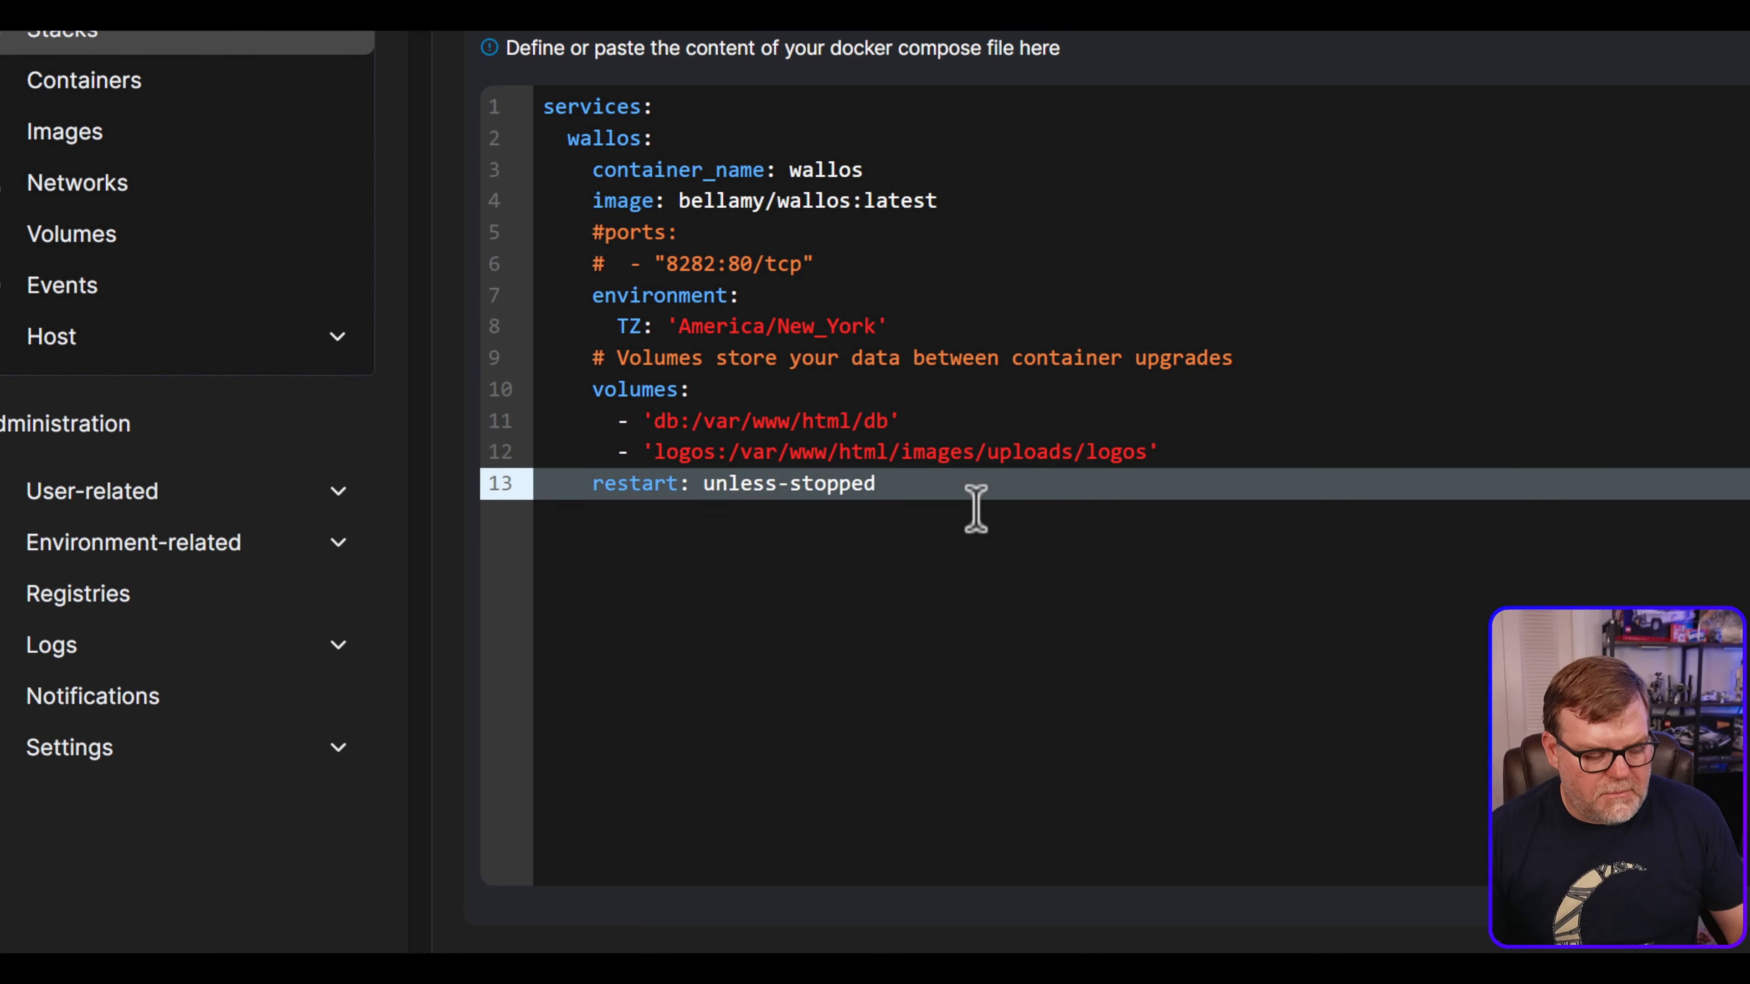
pyautogui.press('Return')
pyautogui.press('Return')
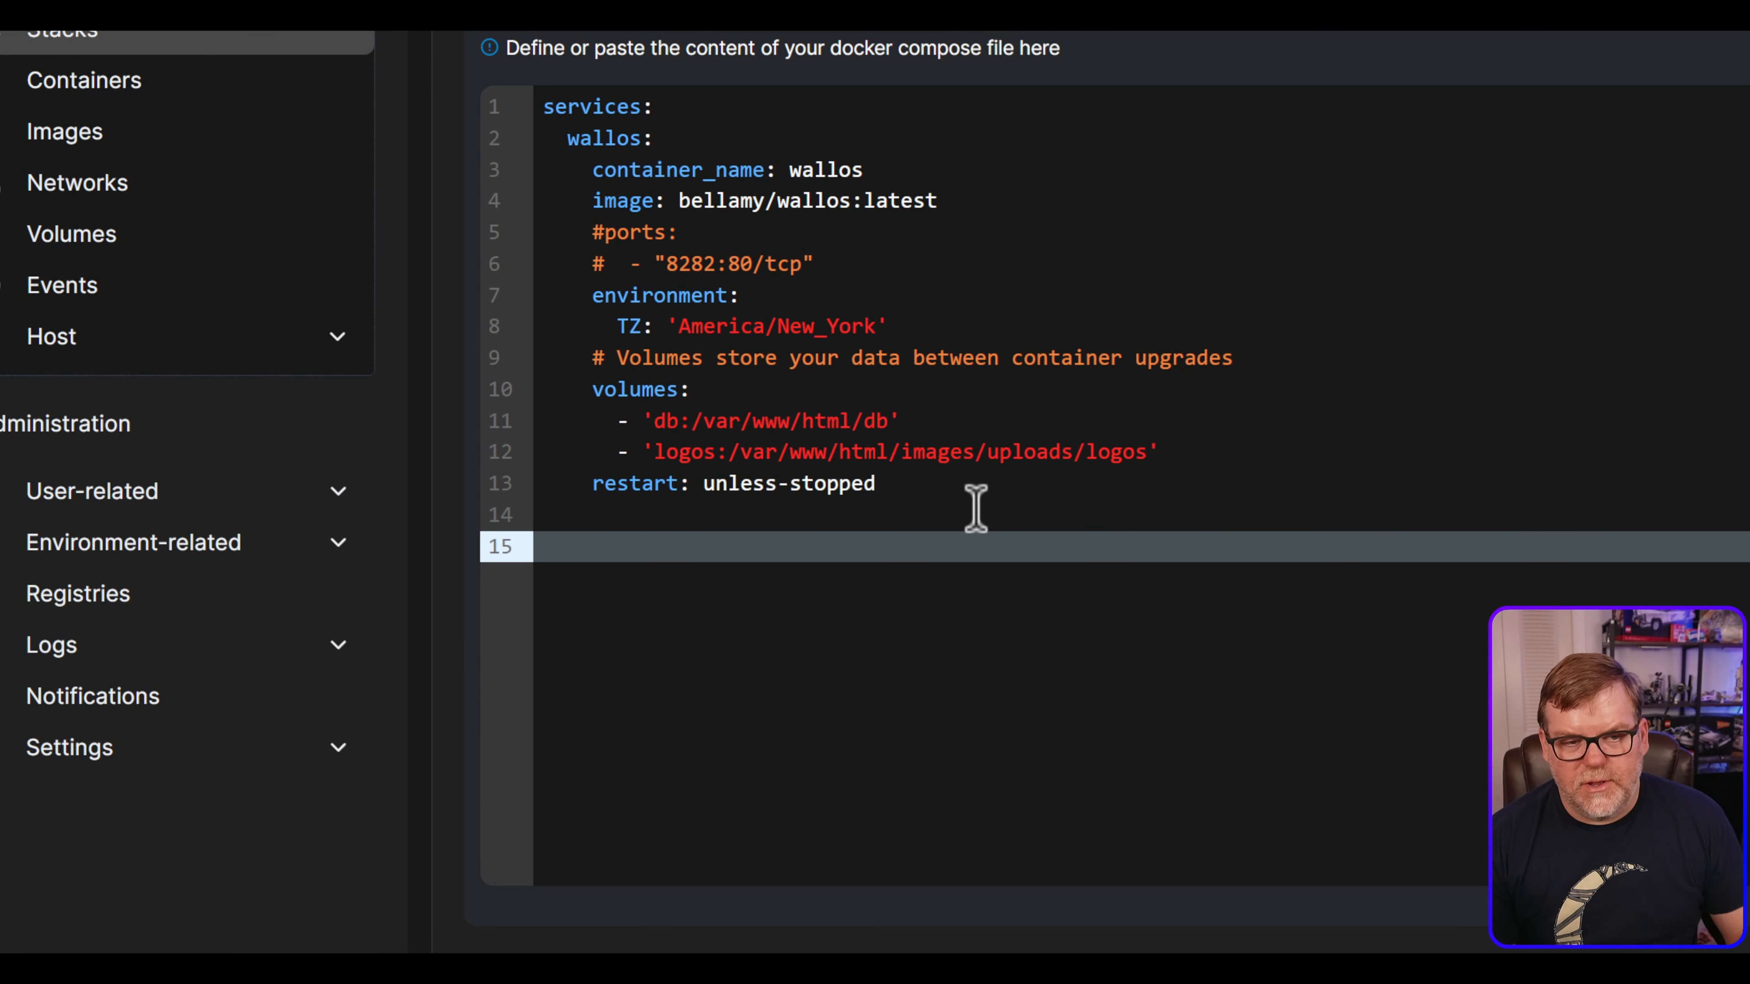
pyautogui.write('v')
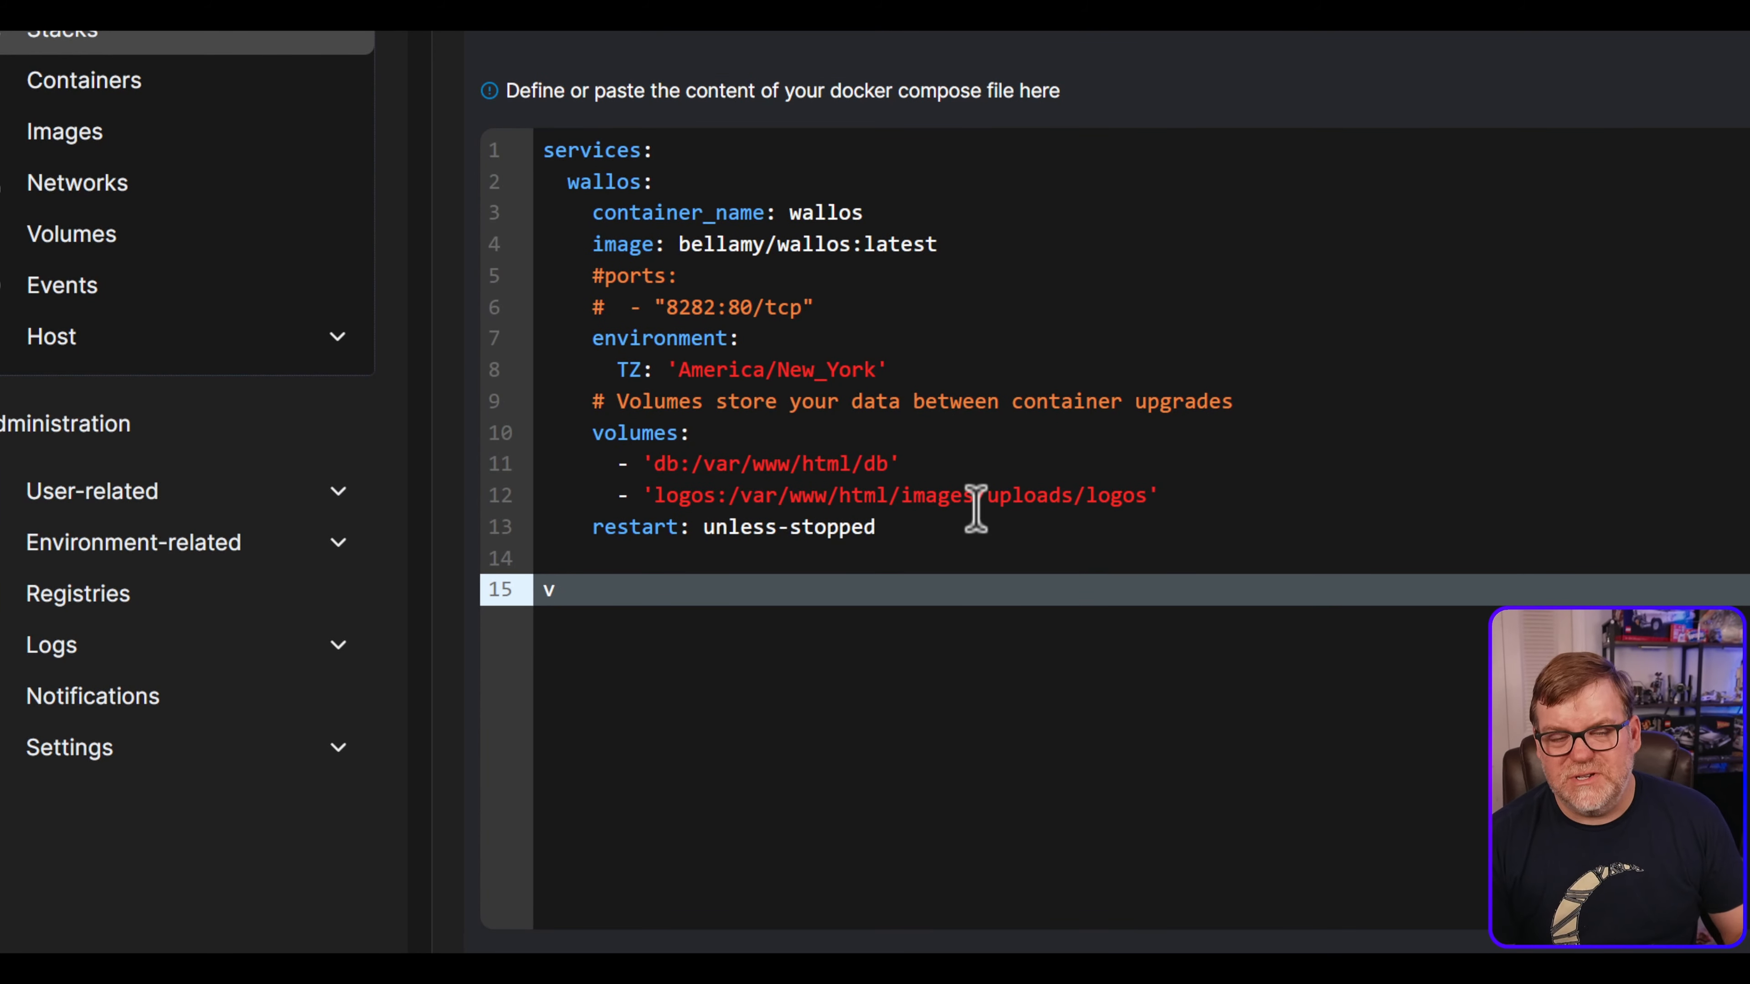
pyautogui.write('olumes')
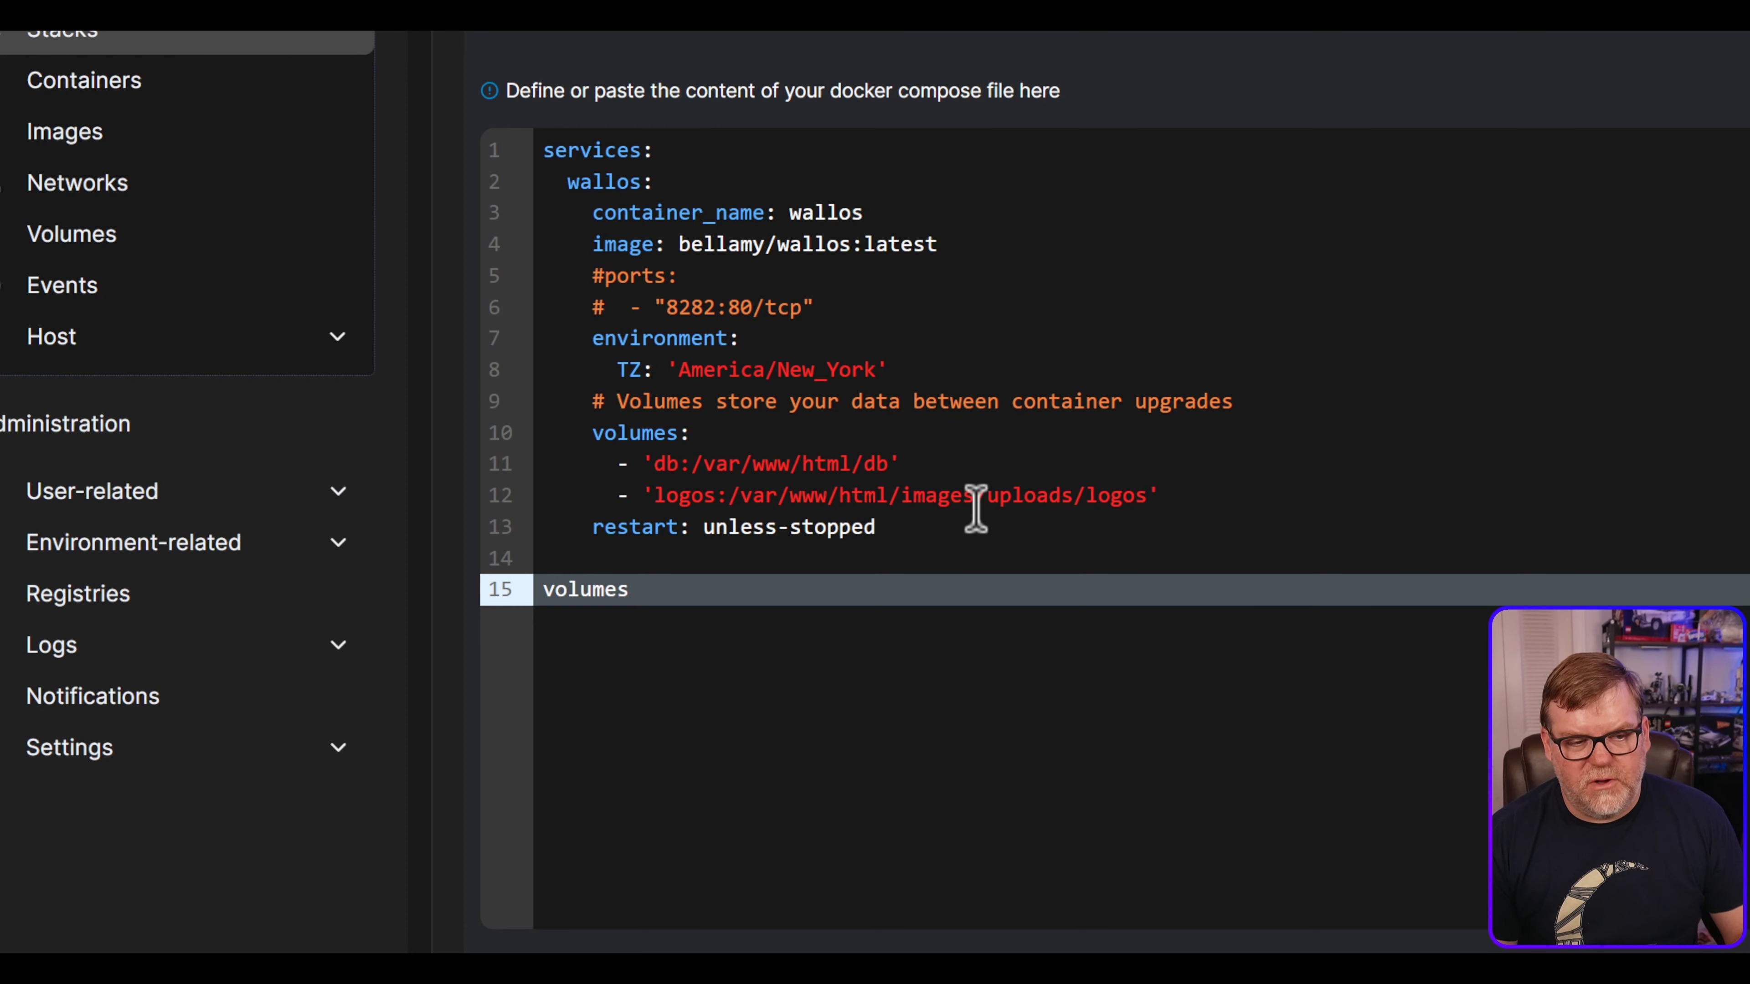
pyautogui.write(':')
pyautogui.press('Return')
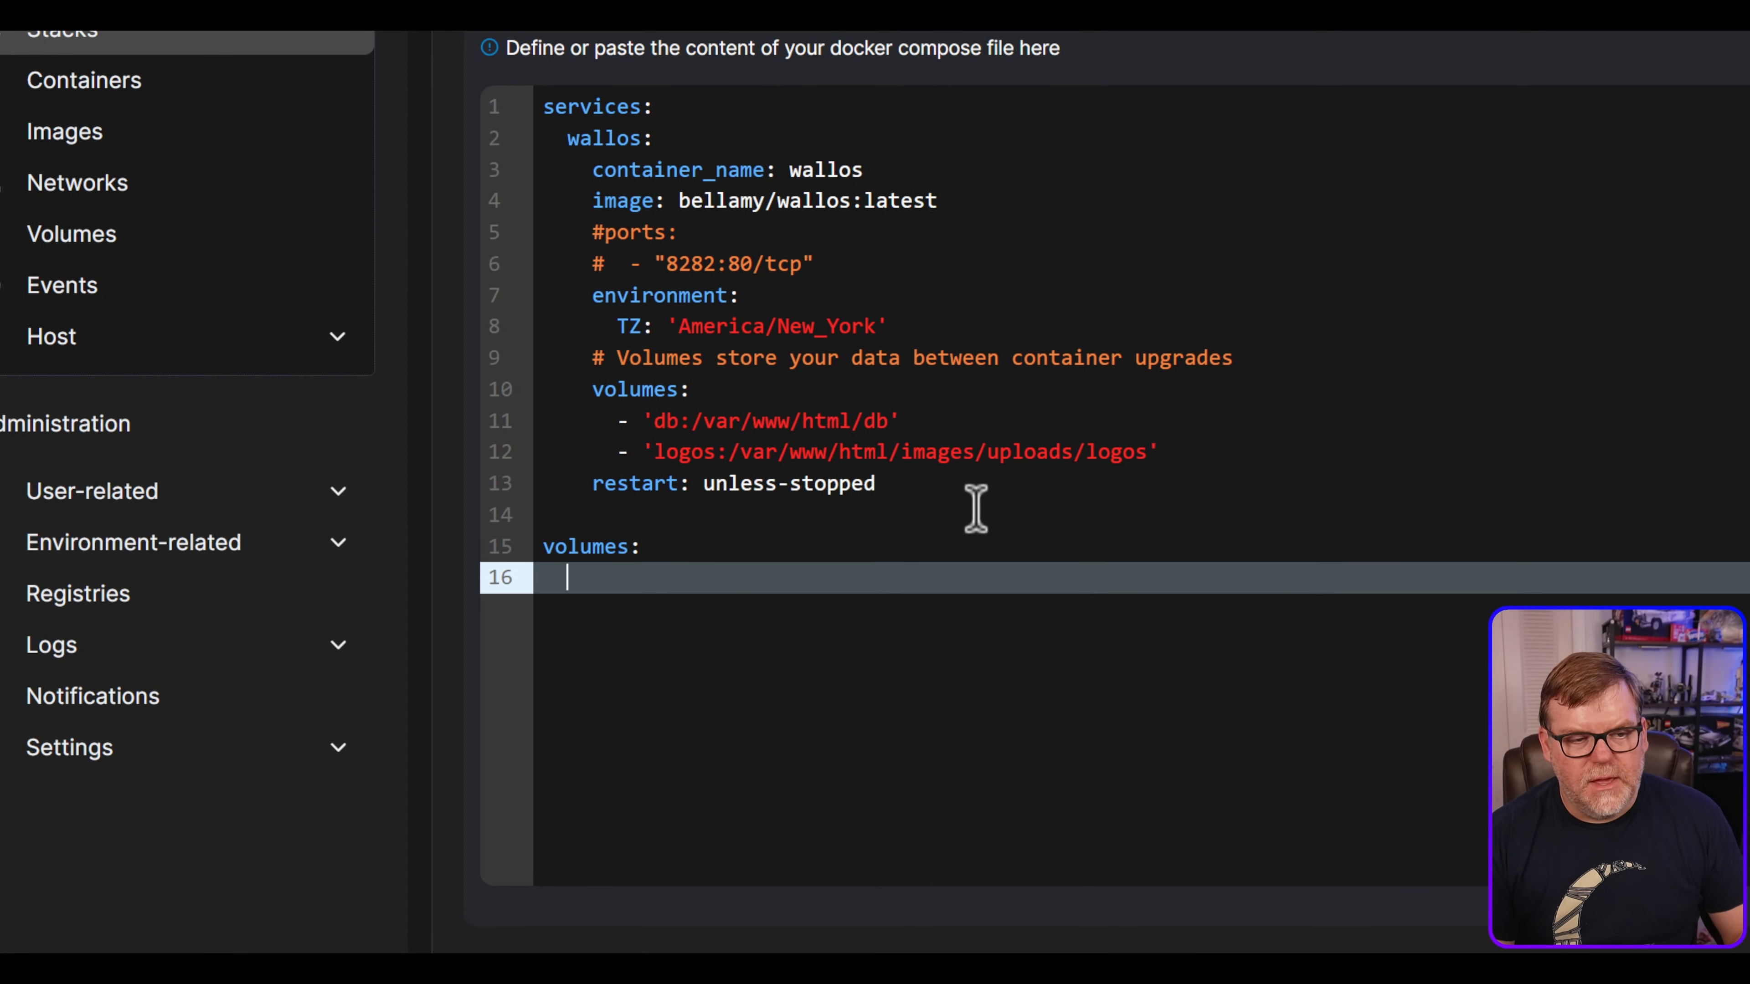
pyautogui.write('db')
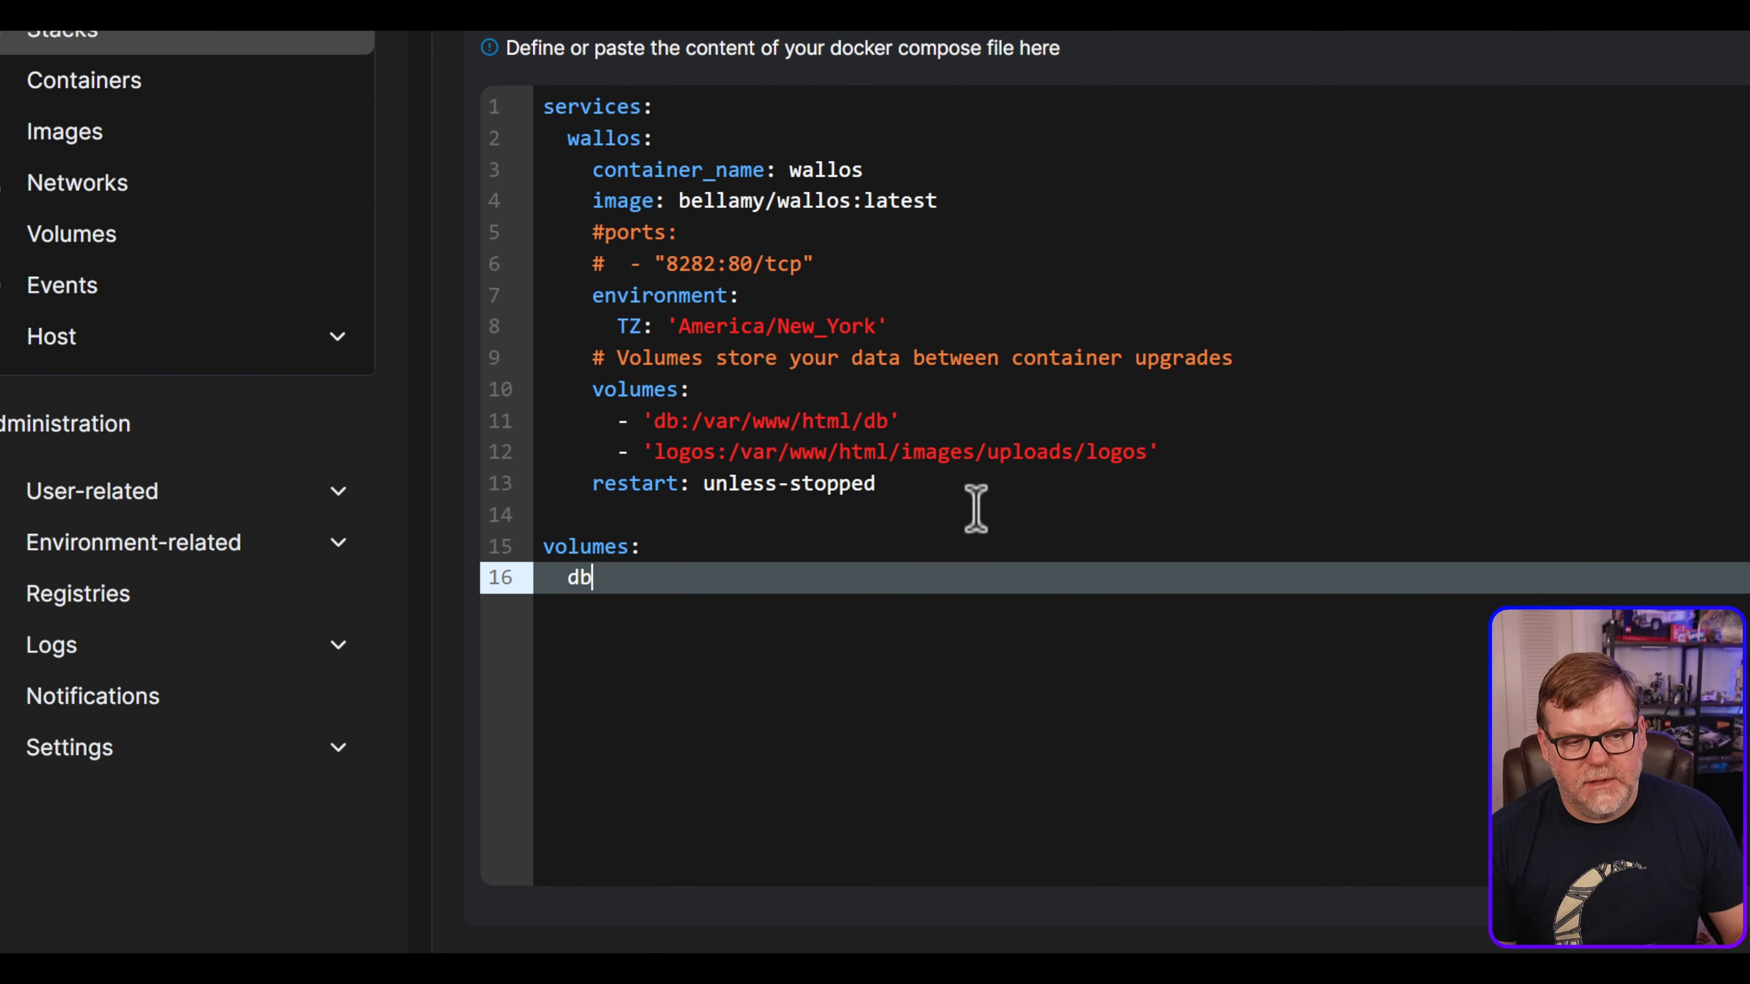
pyautogui.write(':')
pyautogui.press('Return')
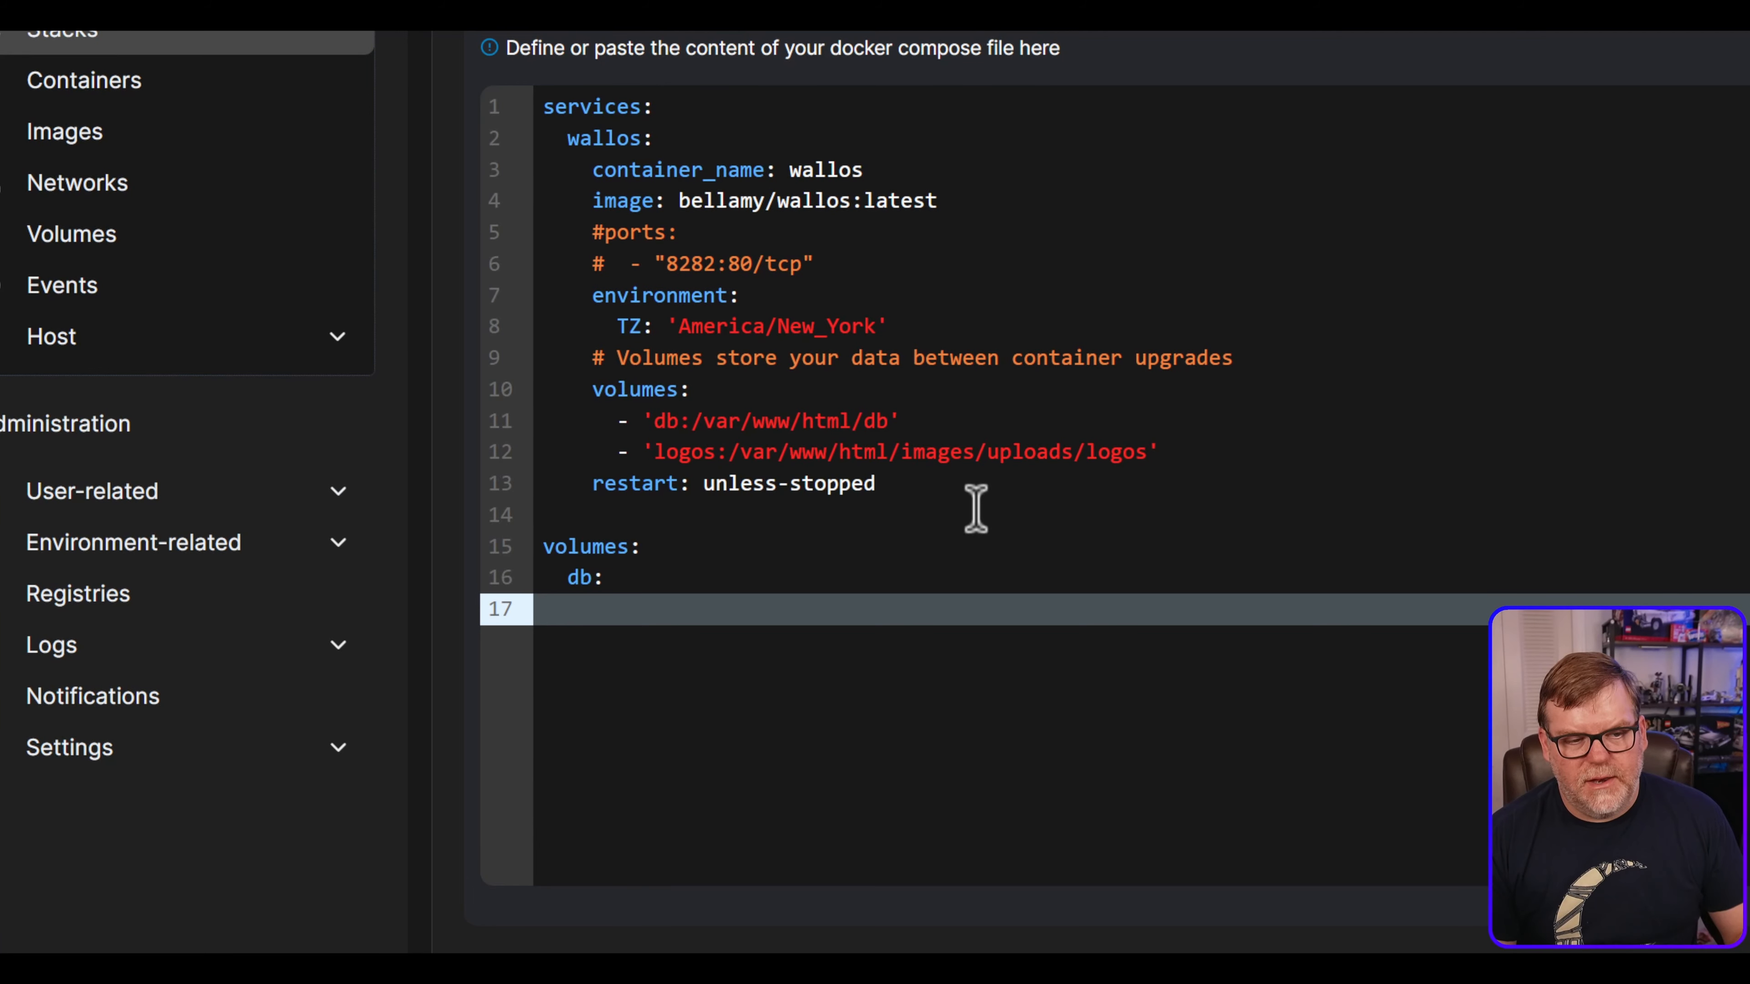
pyautogui.write('logos:')
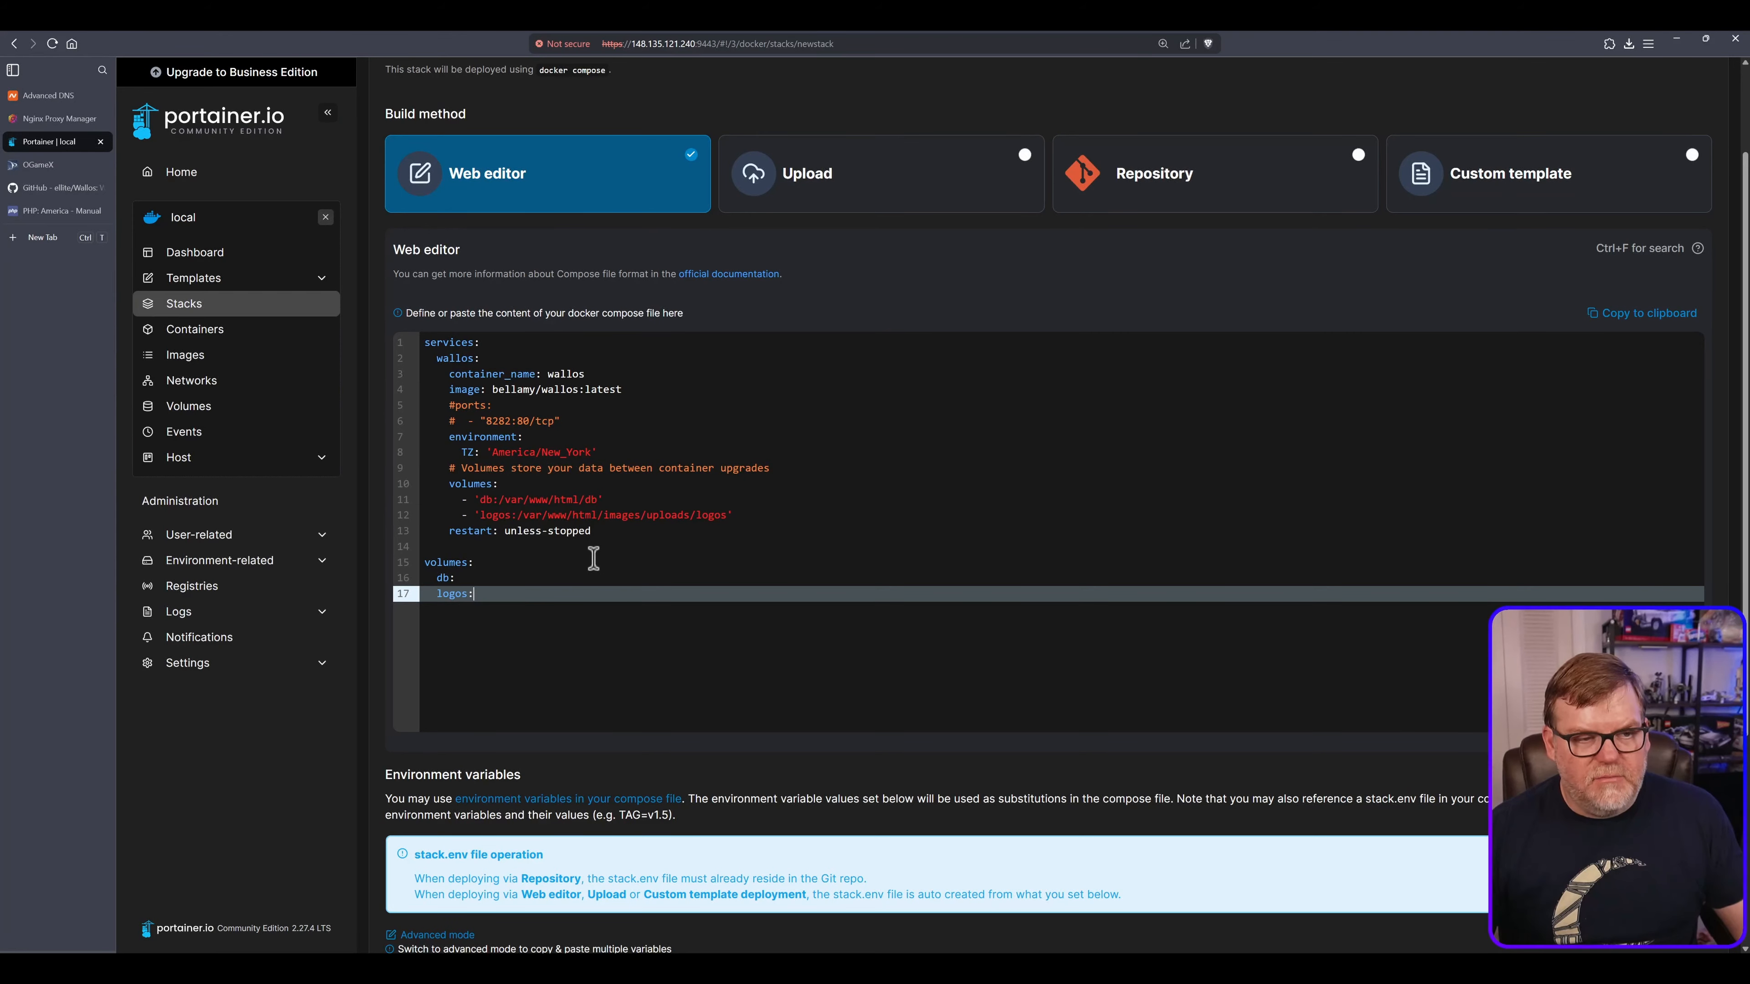
# Deploy the wallos stack and open the container list
pyautogui.scroll(-5, 610, 556)
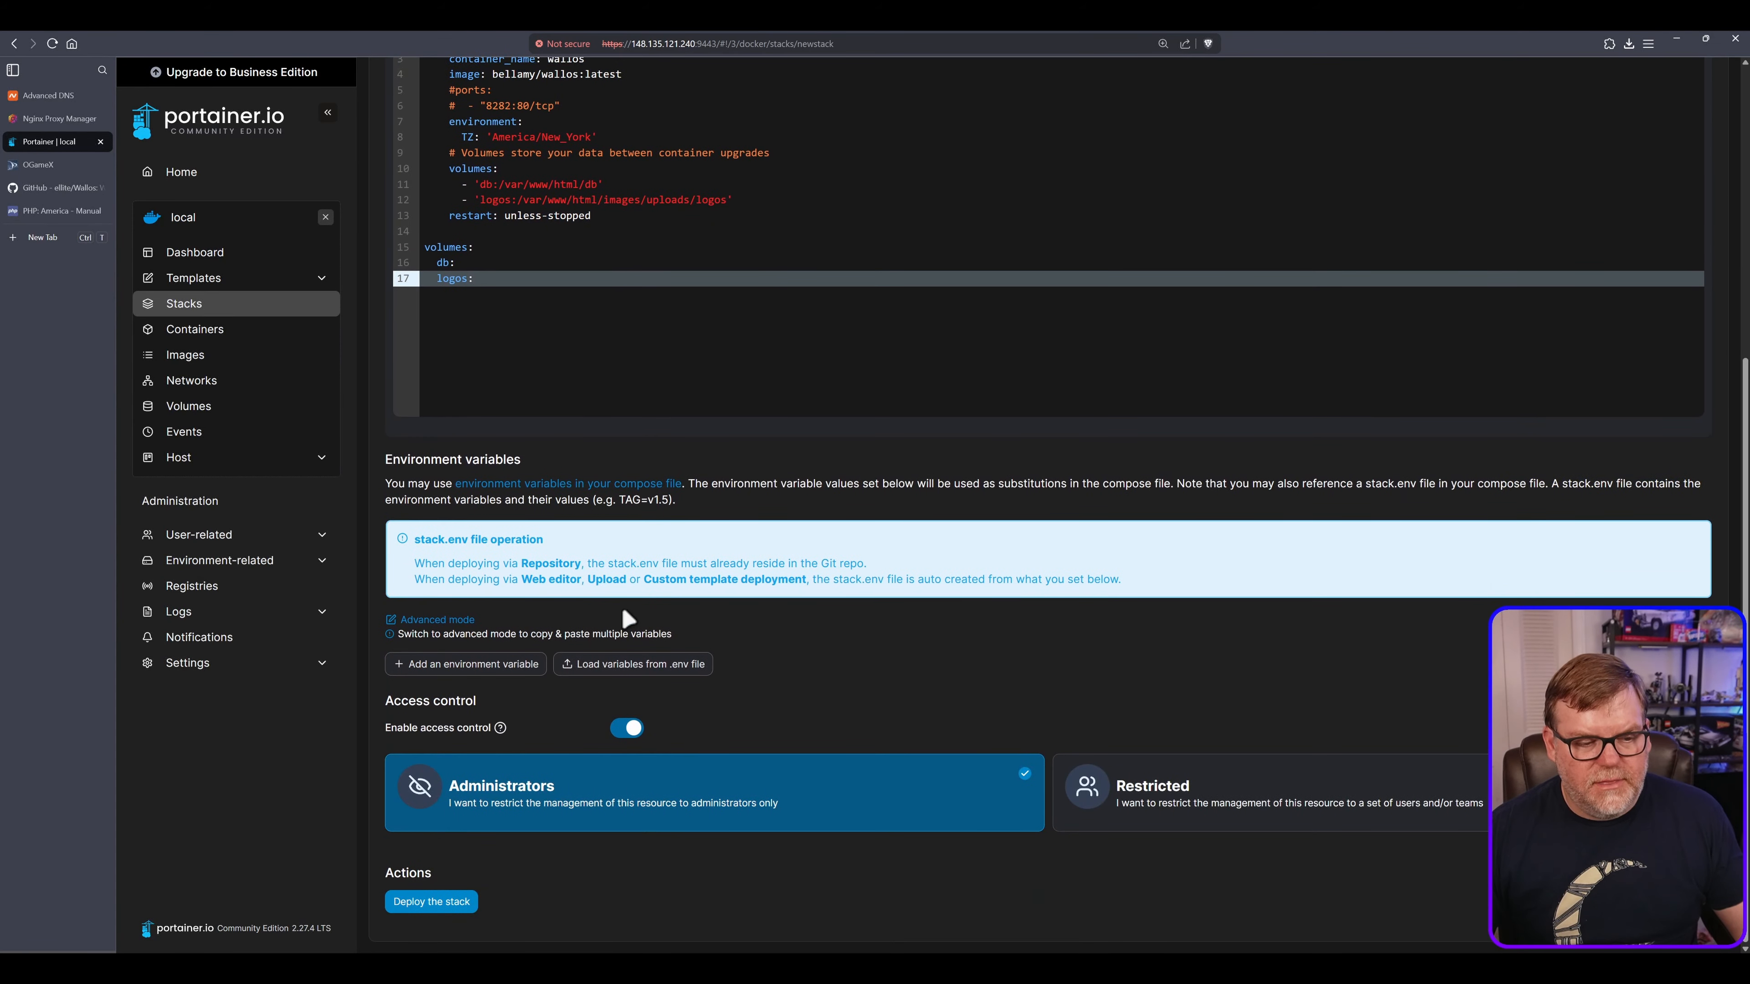
pyautogui.click(432, 903)
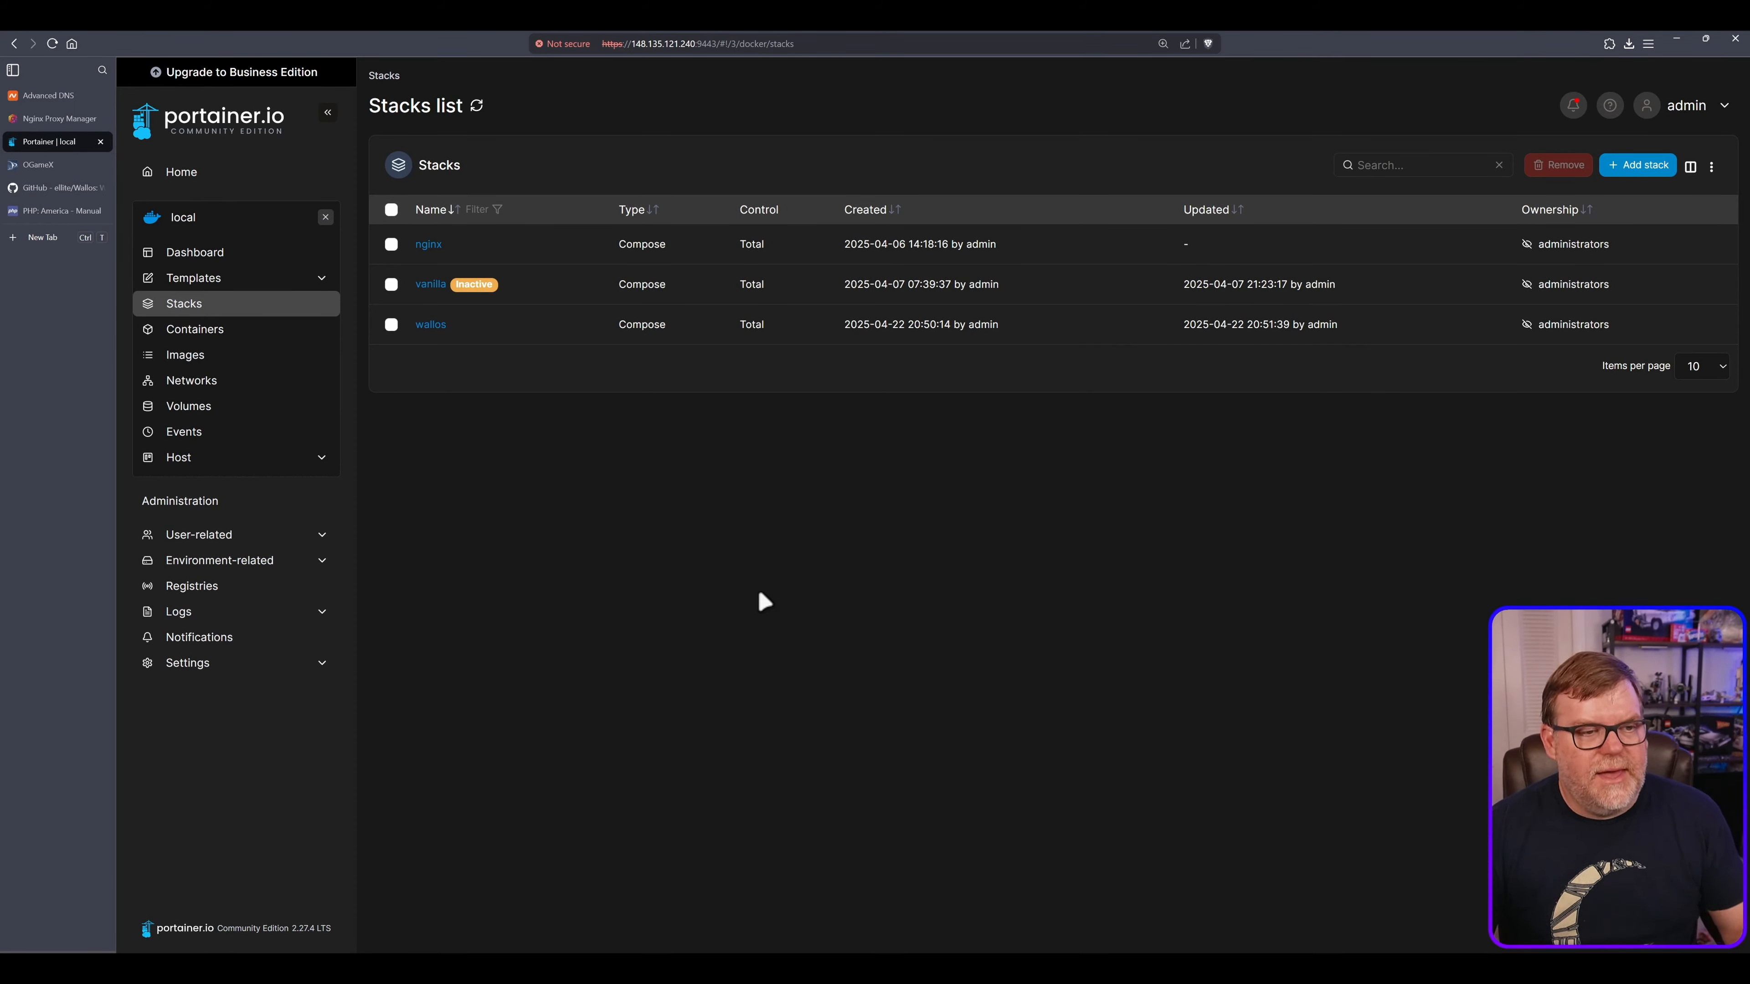
pyautogui.click(193, 331)
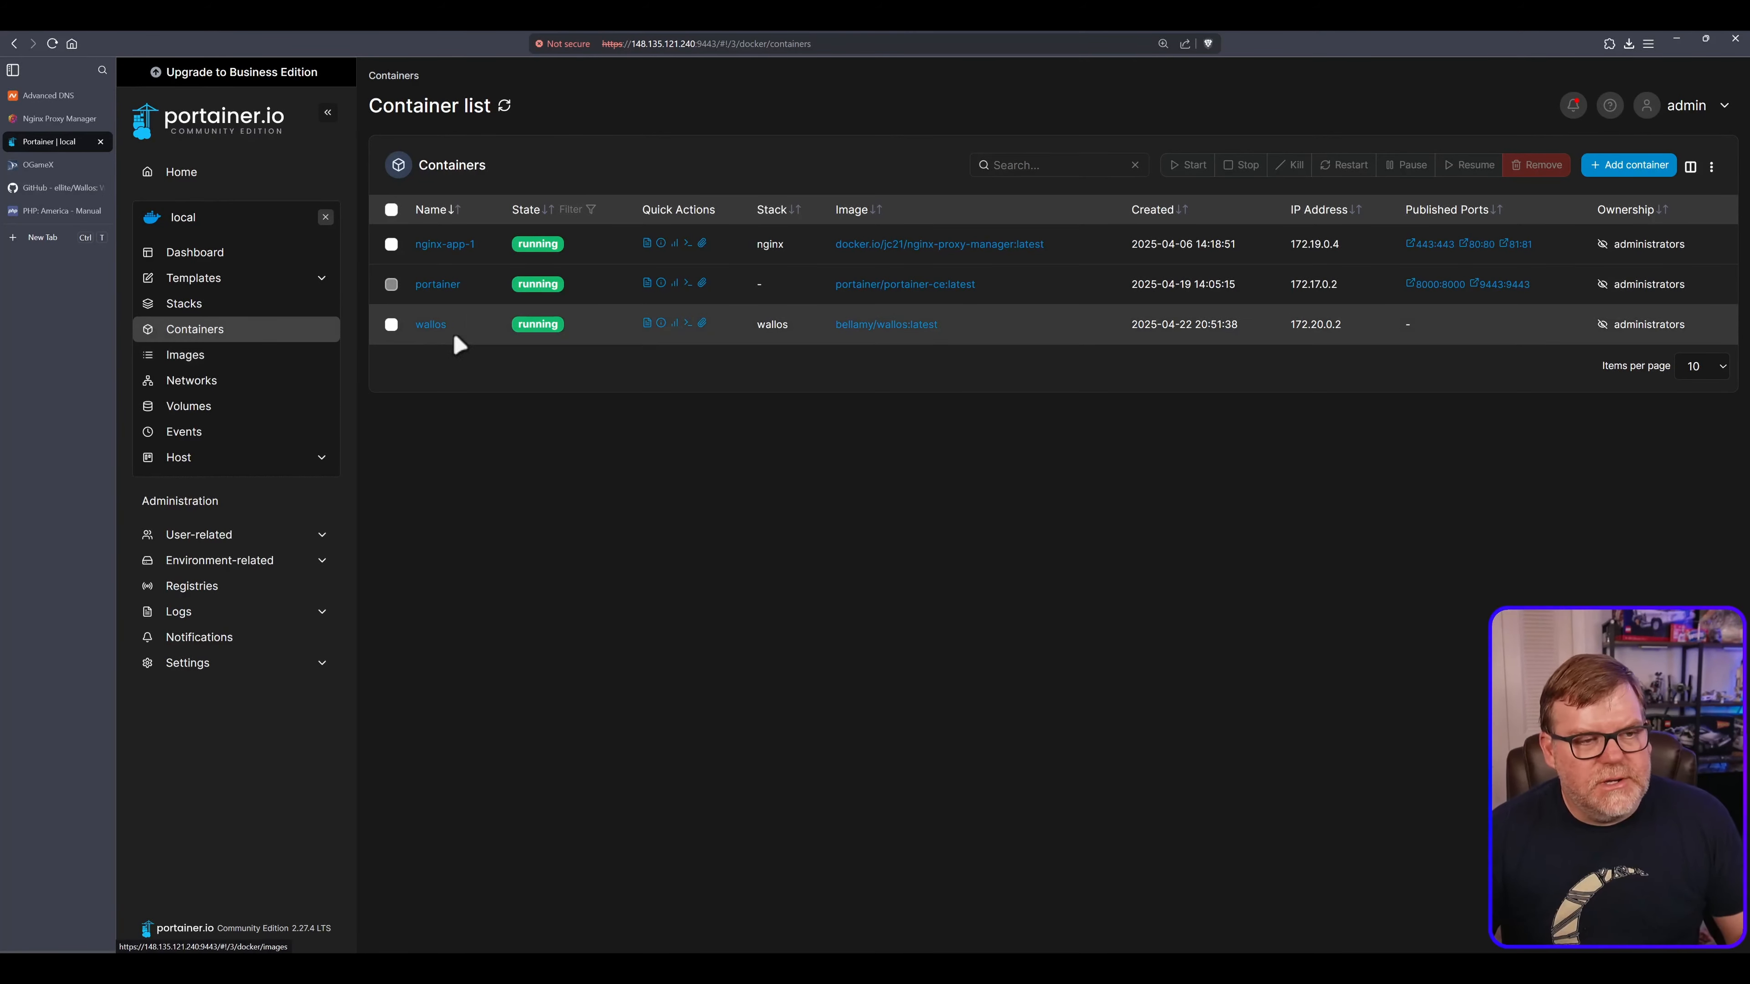
# Join the nginx-app-1 container to the wallos_default network and check its connected networks
pyautogui.click(438, 246)
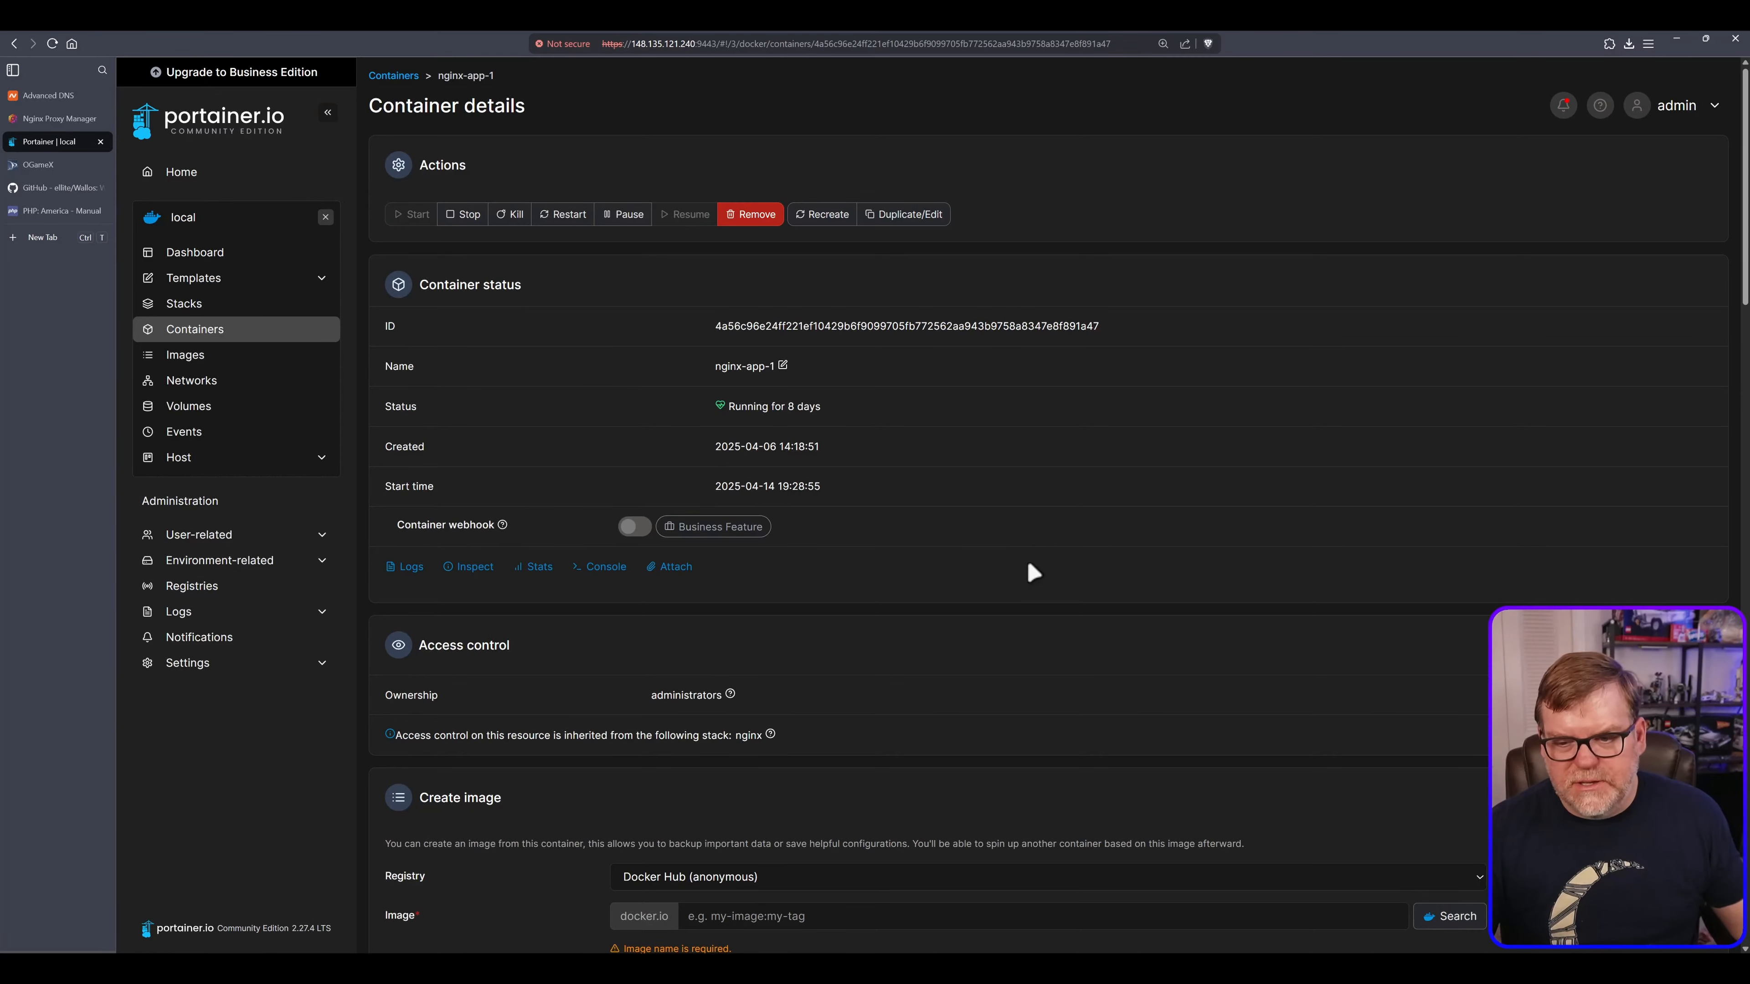
pyautogui.scroll(-20, 1006, 592)
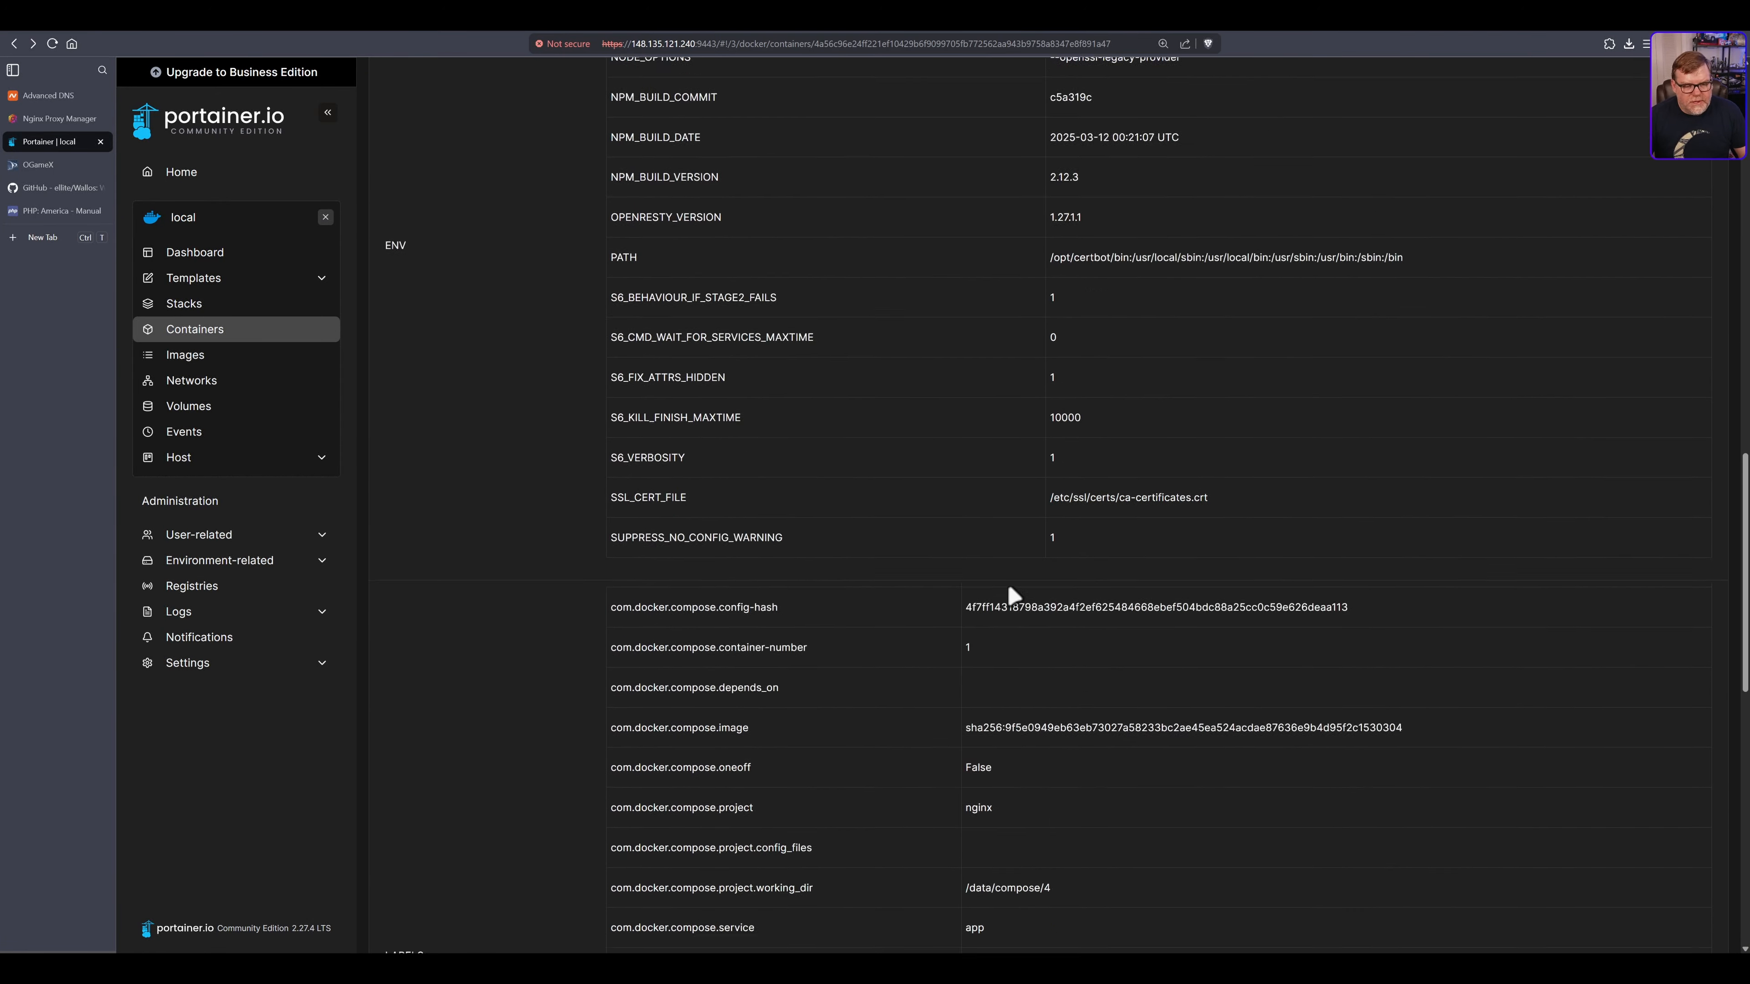
pyautogui.scroll(-8, 1036, 654)
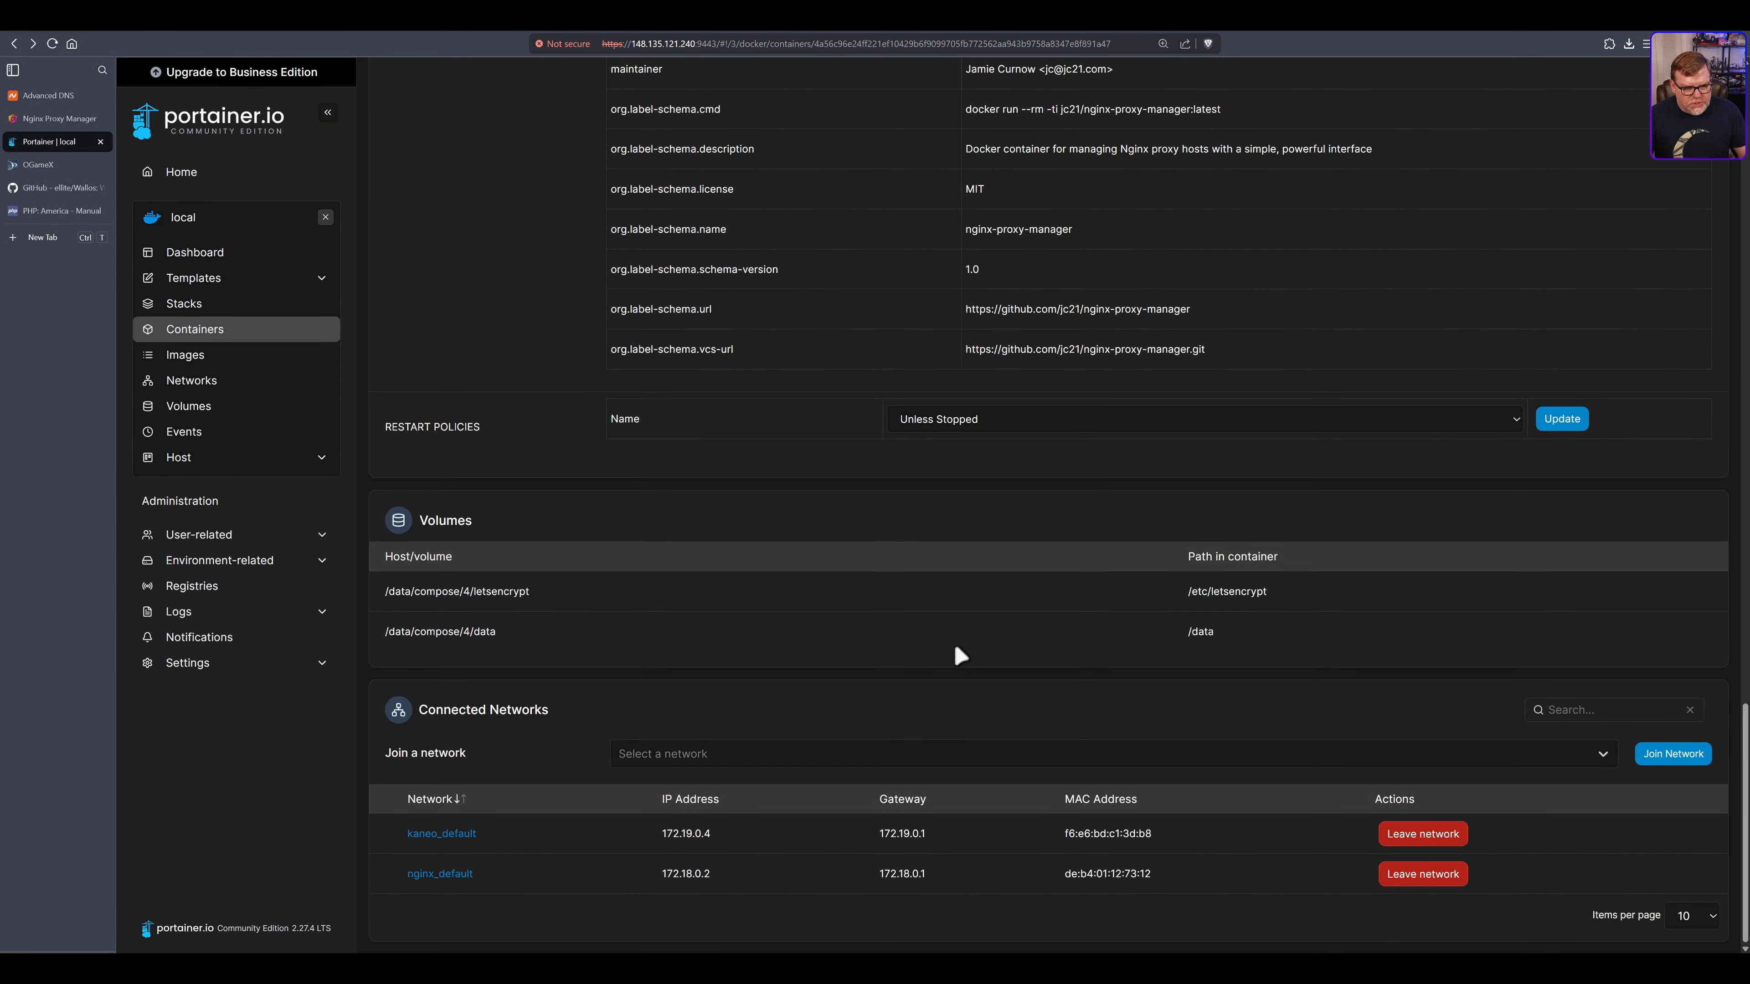
pyautogui.click(747, 759)
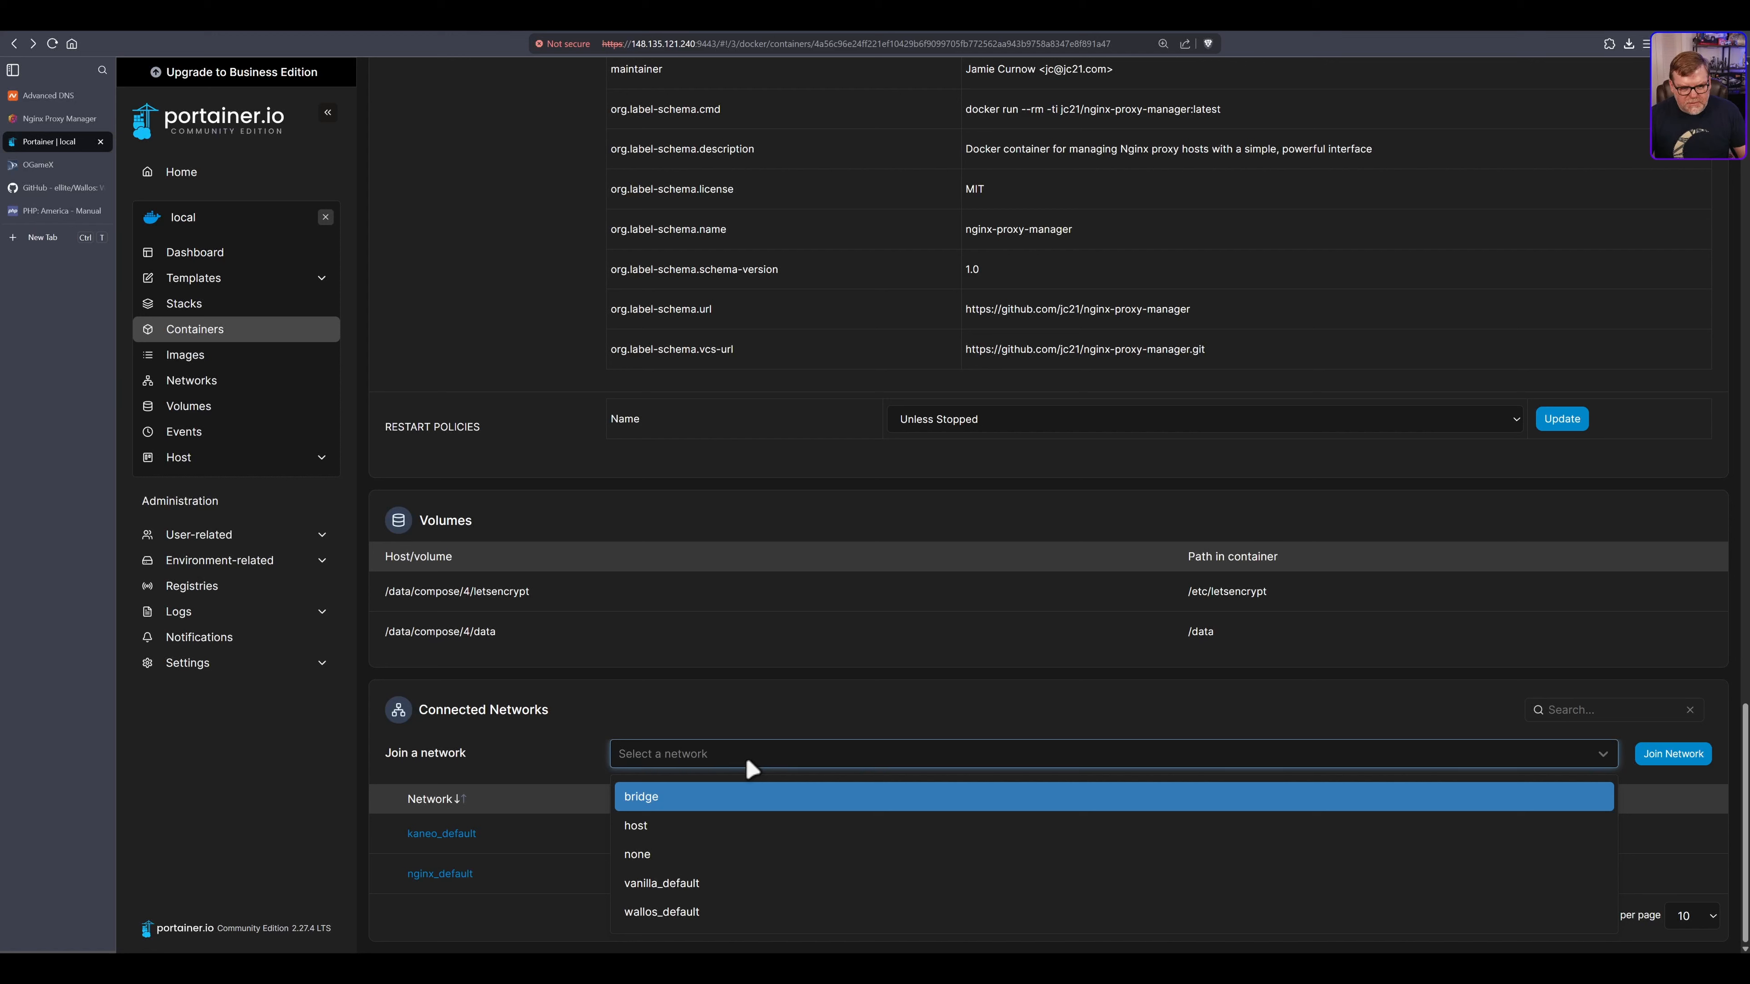
pyautogui.click(701, 913)
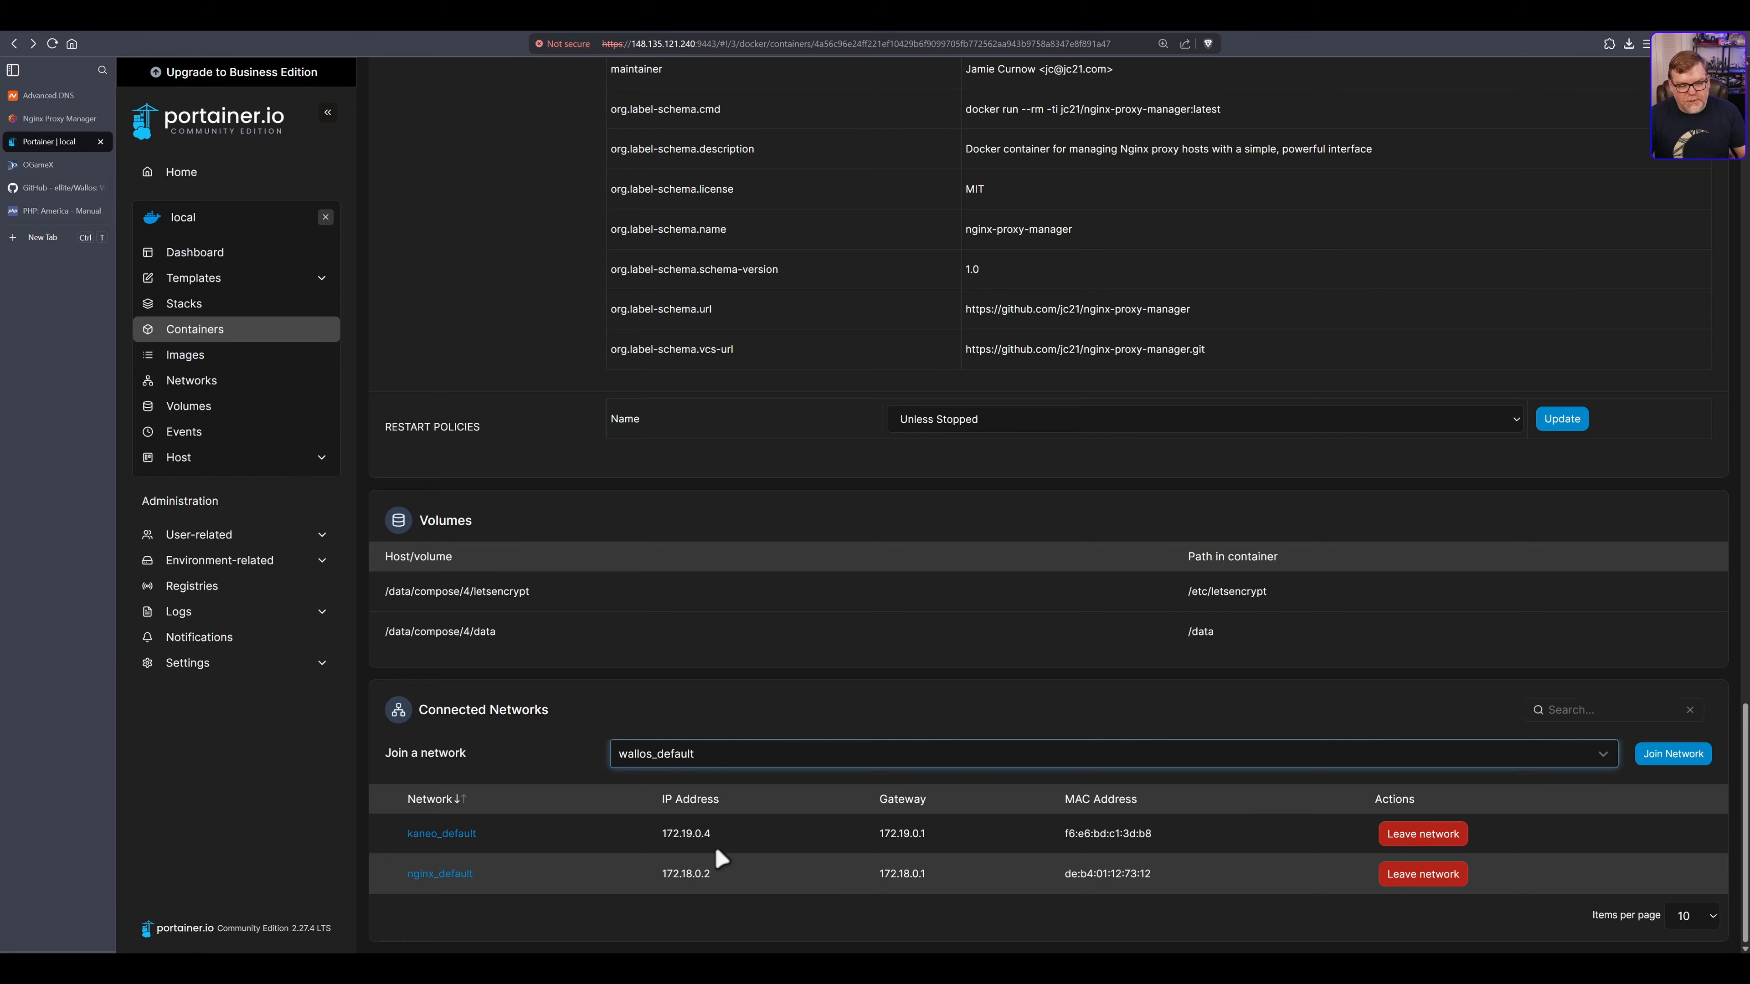
pyautogui.click(1678, 758)
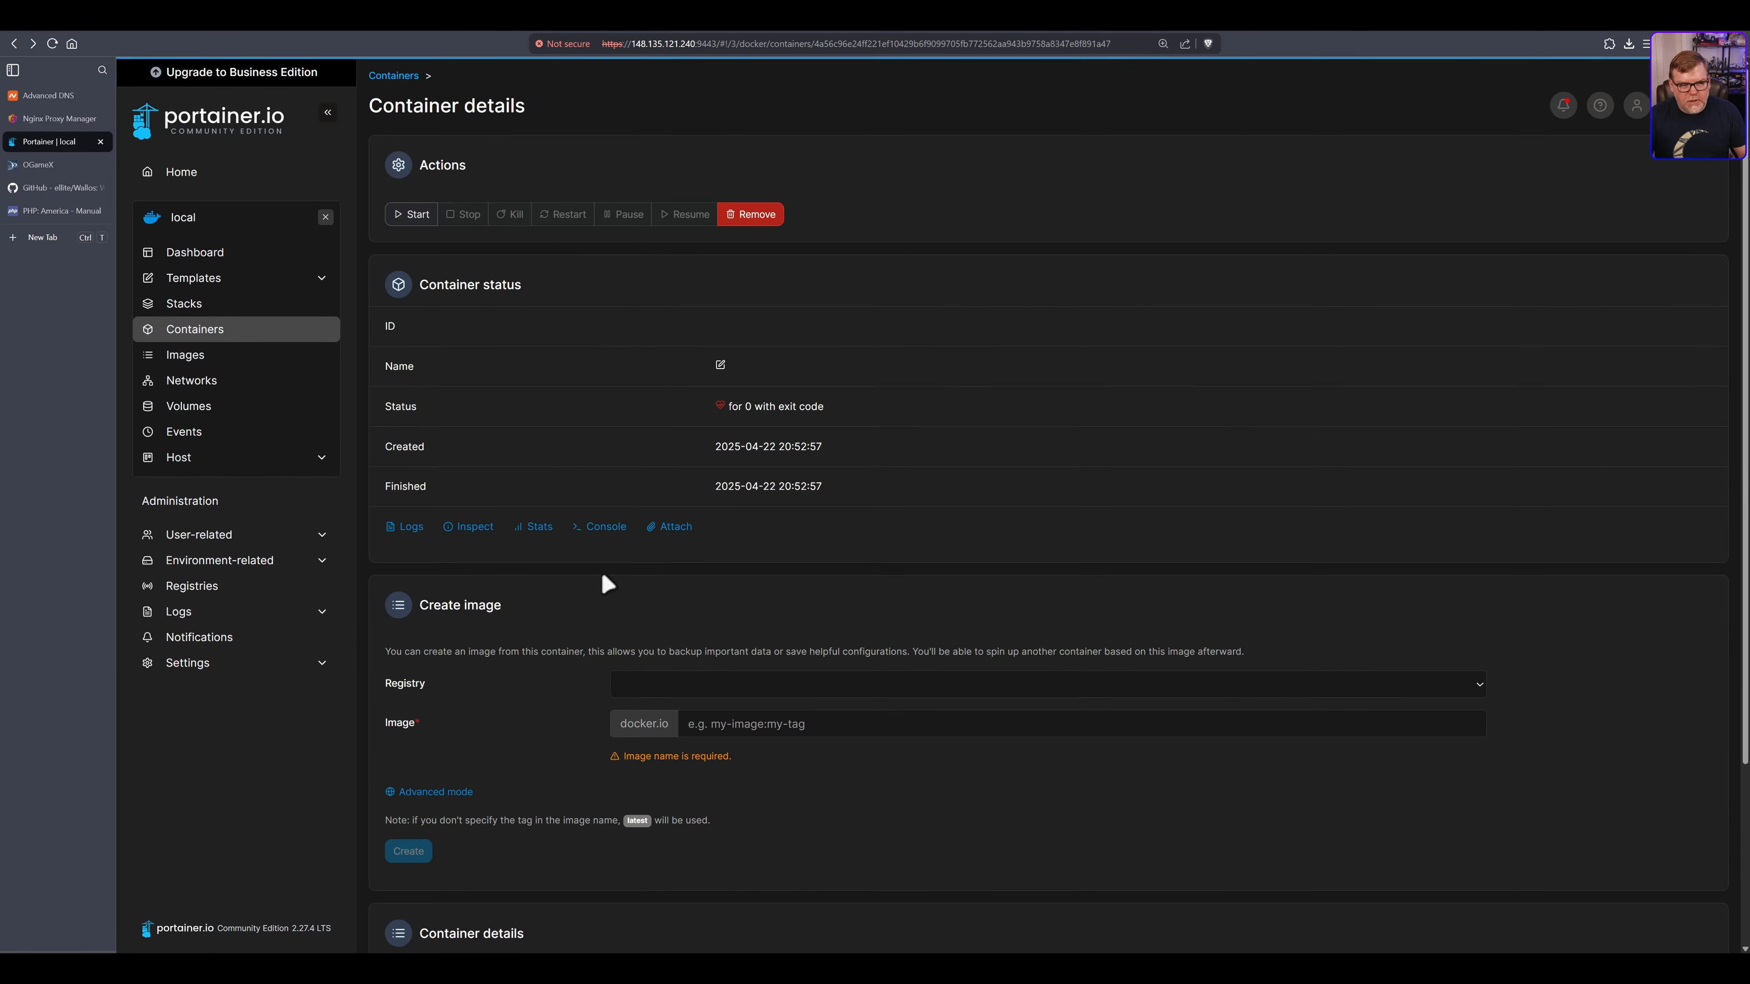
pyautogui.scroll(-20, 1223, 519)
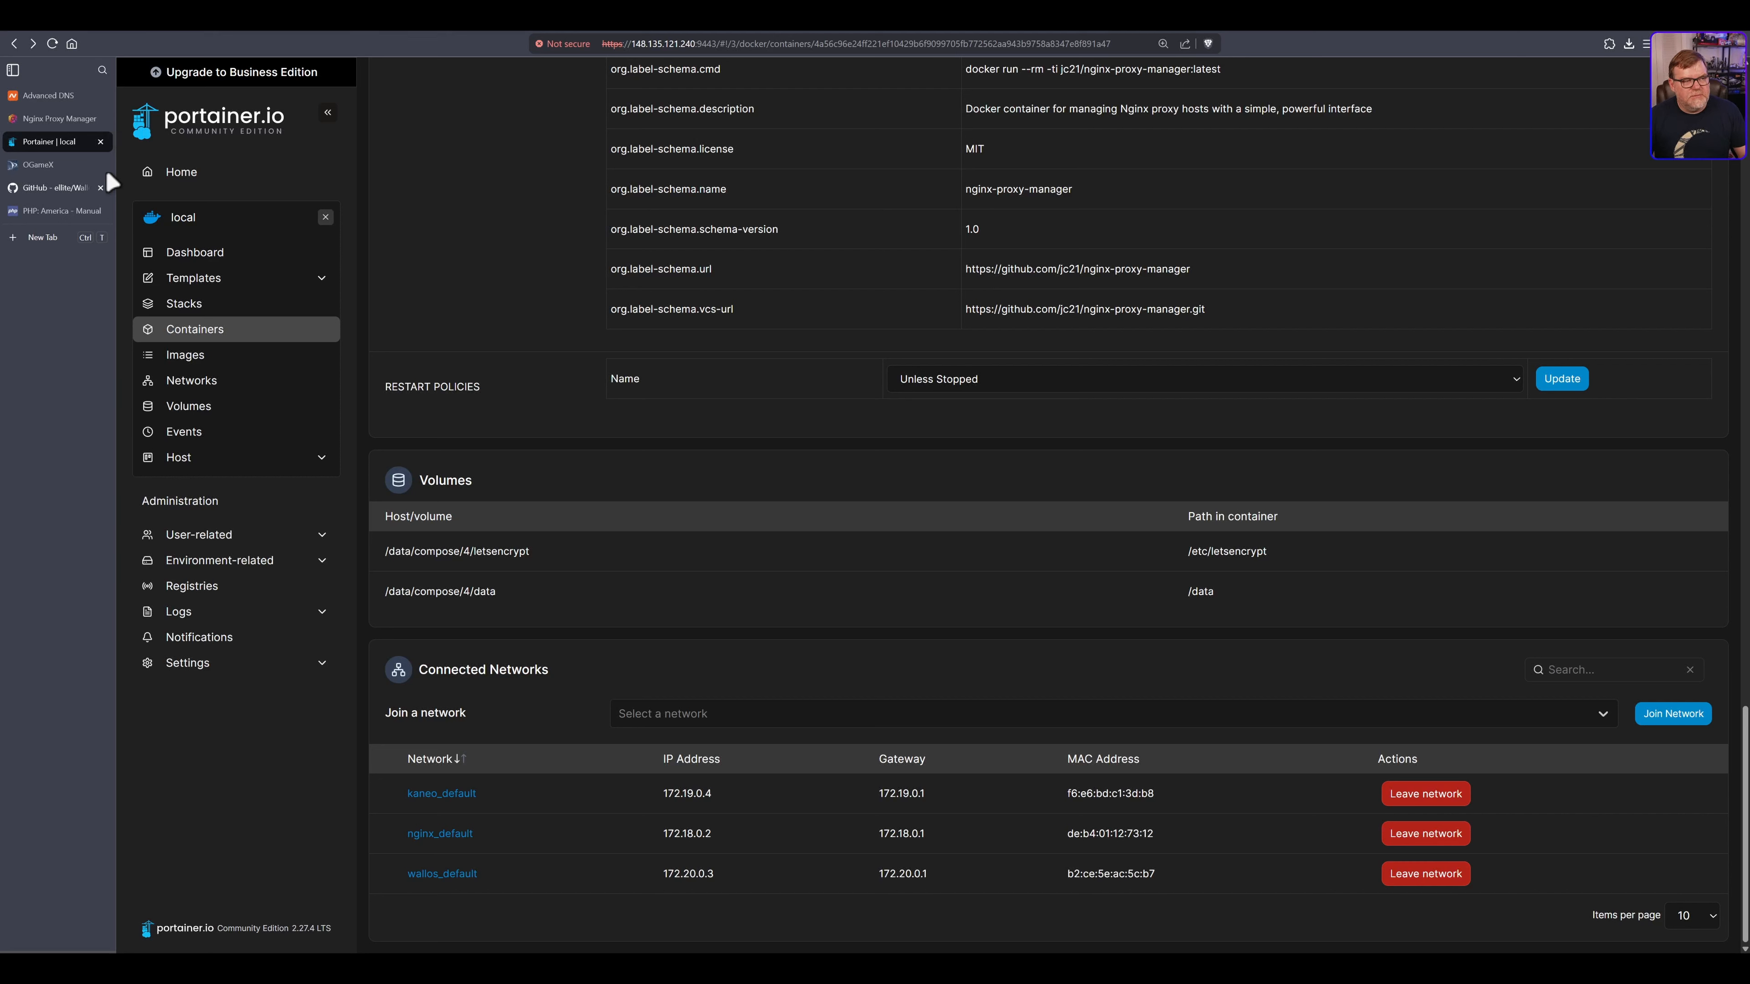
# Switch to the Namecheap advanced DNS page for synhow.com and add a new A record with the host wallos
pyautogui.click(42, 99)
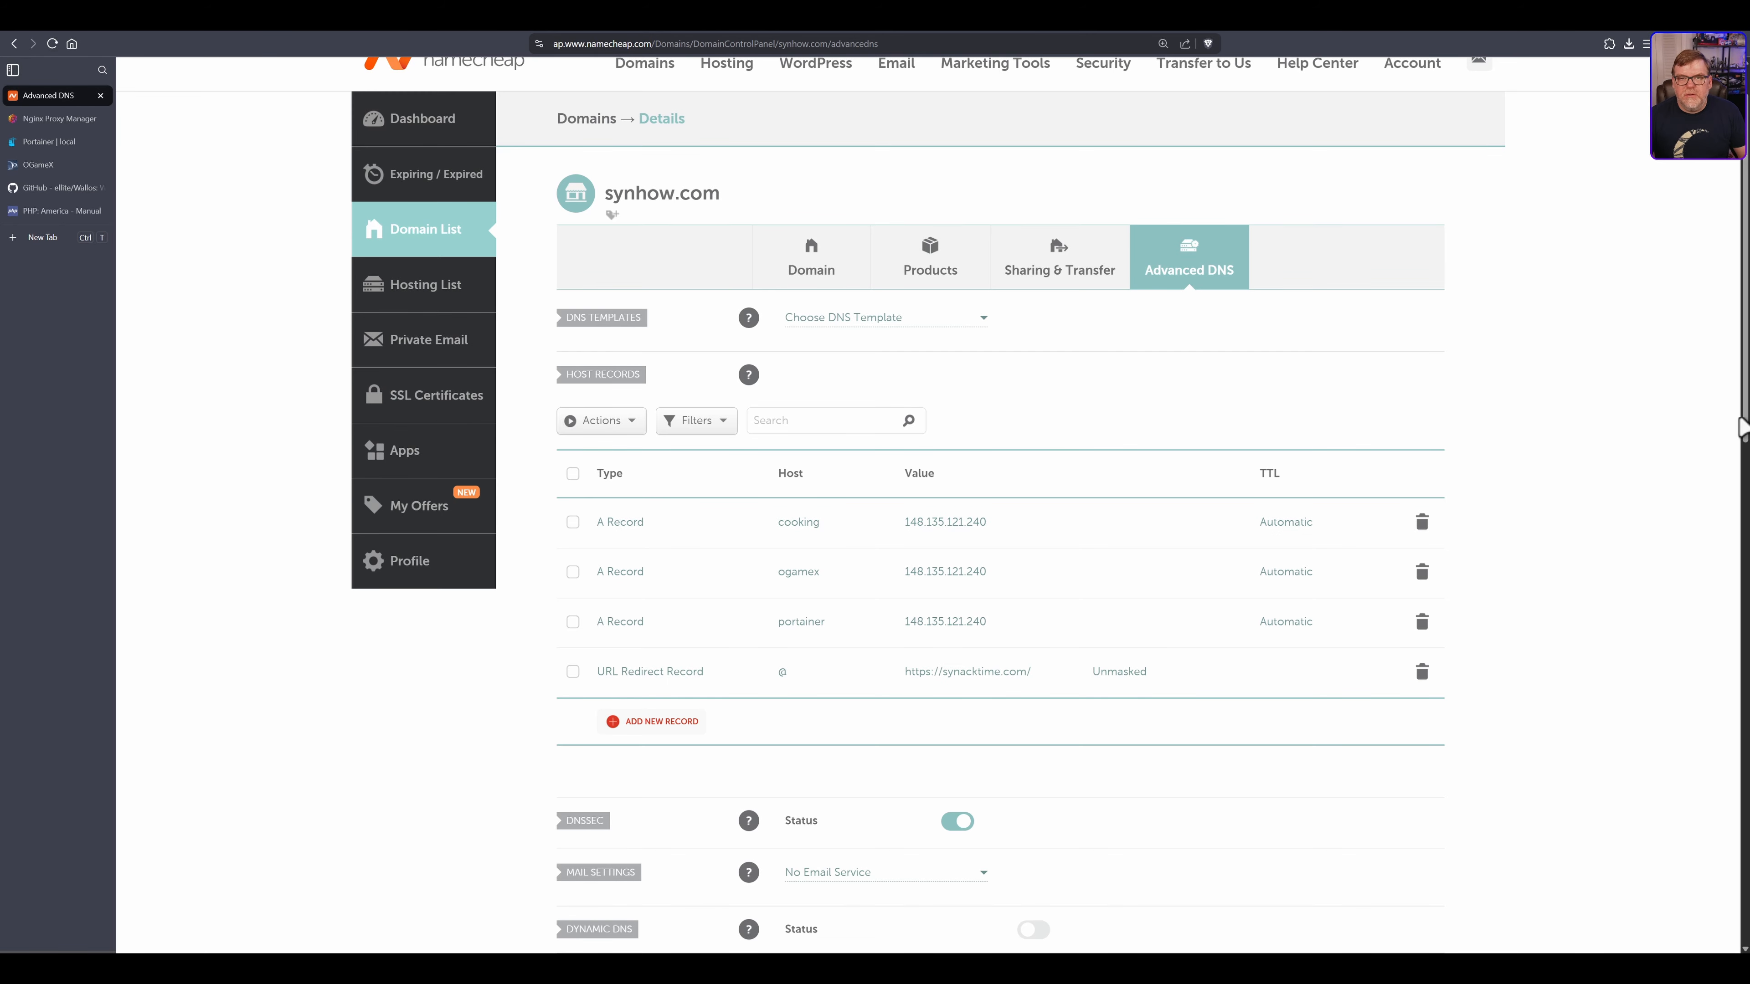
pyautogui.moveTo(1746, 416); pyautogui.dragTo(1748, 402)
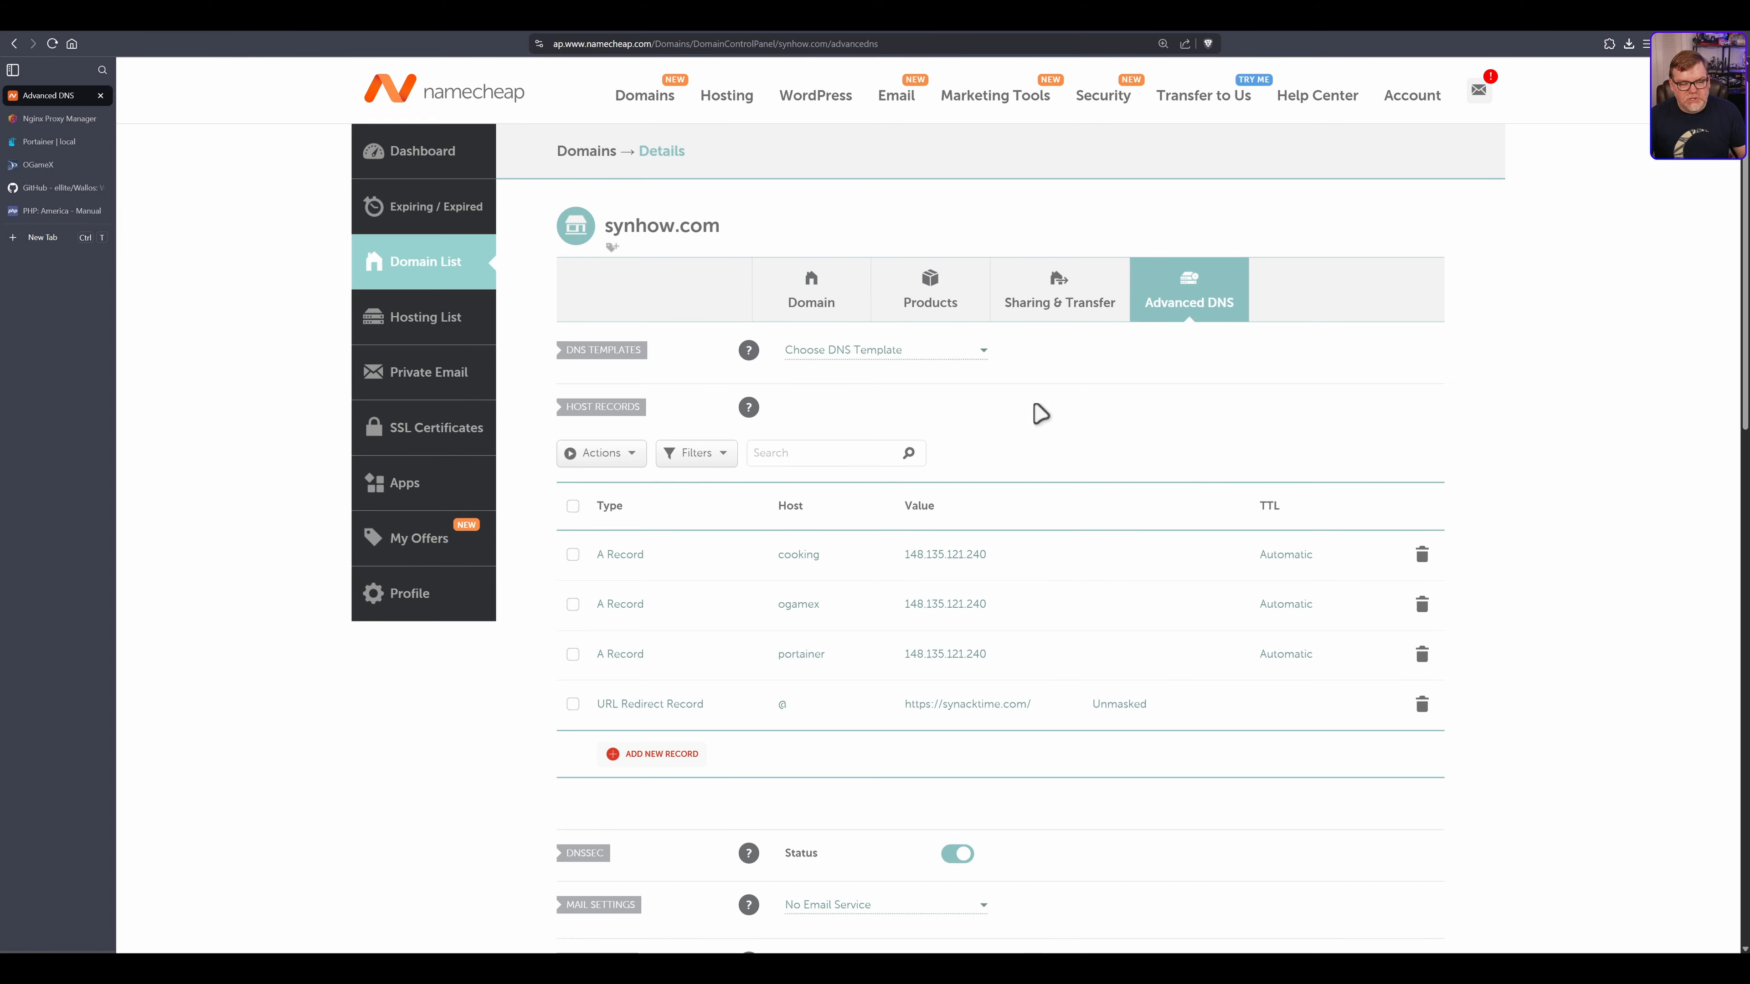
pyautogui.click(653, 762)
pyautogui.click(627, 311)
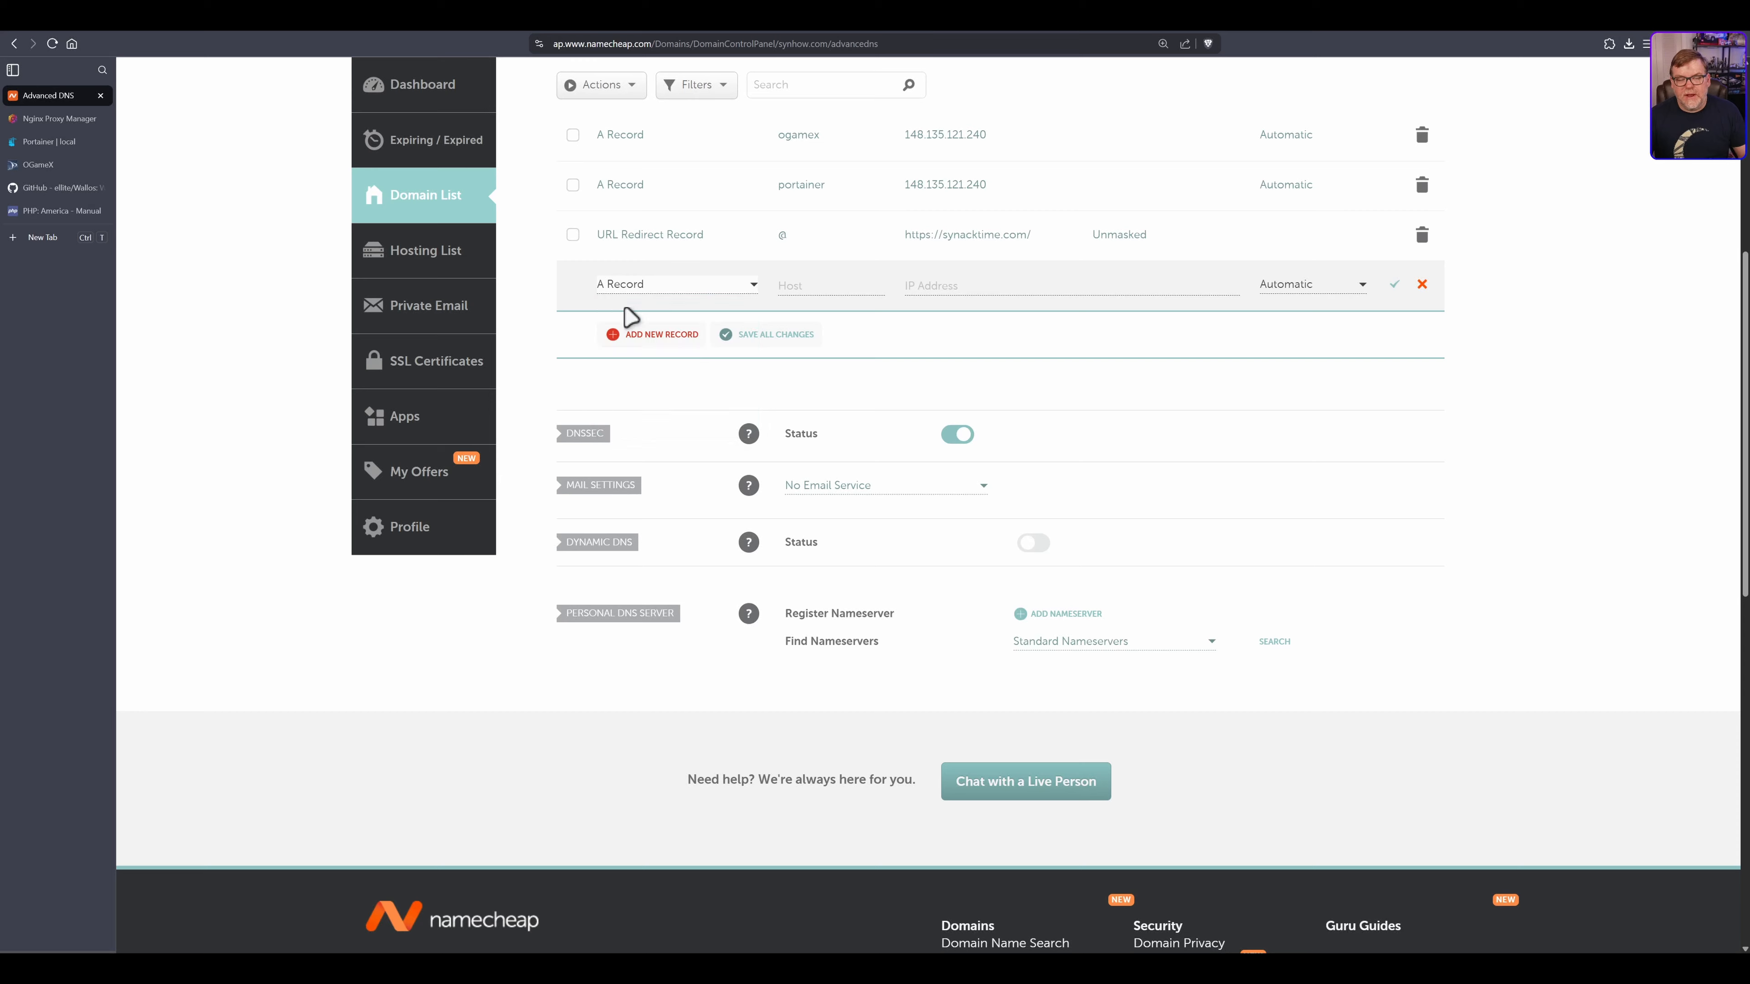
pyautogui.click(821, 285)
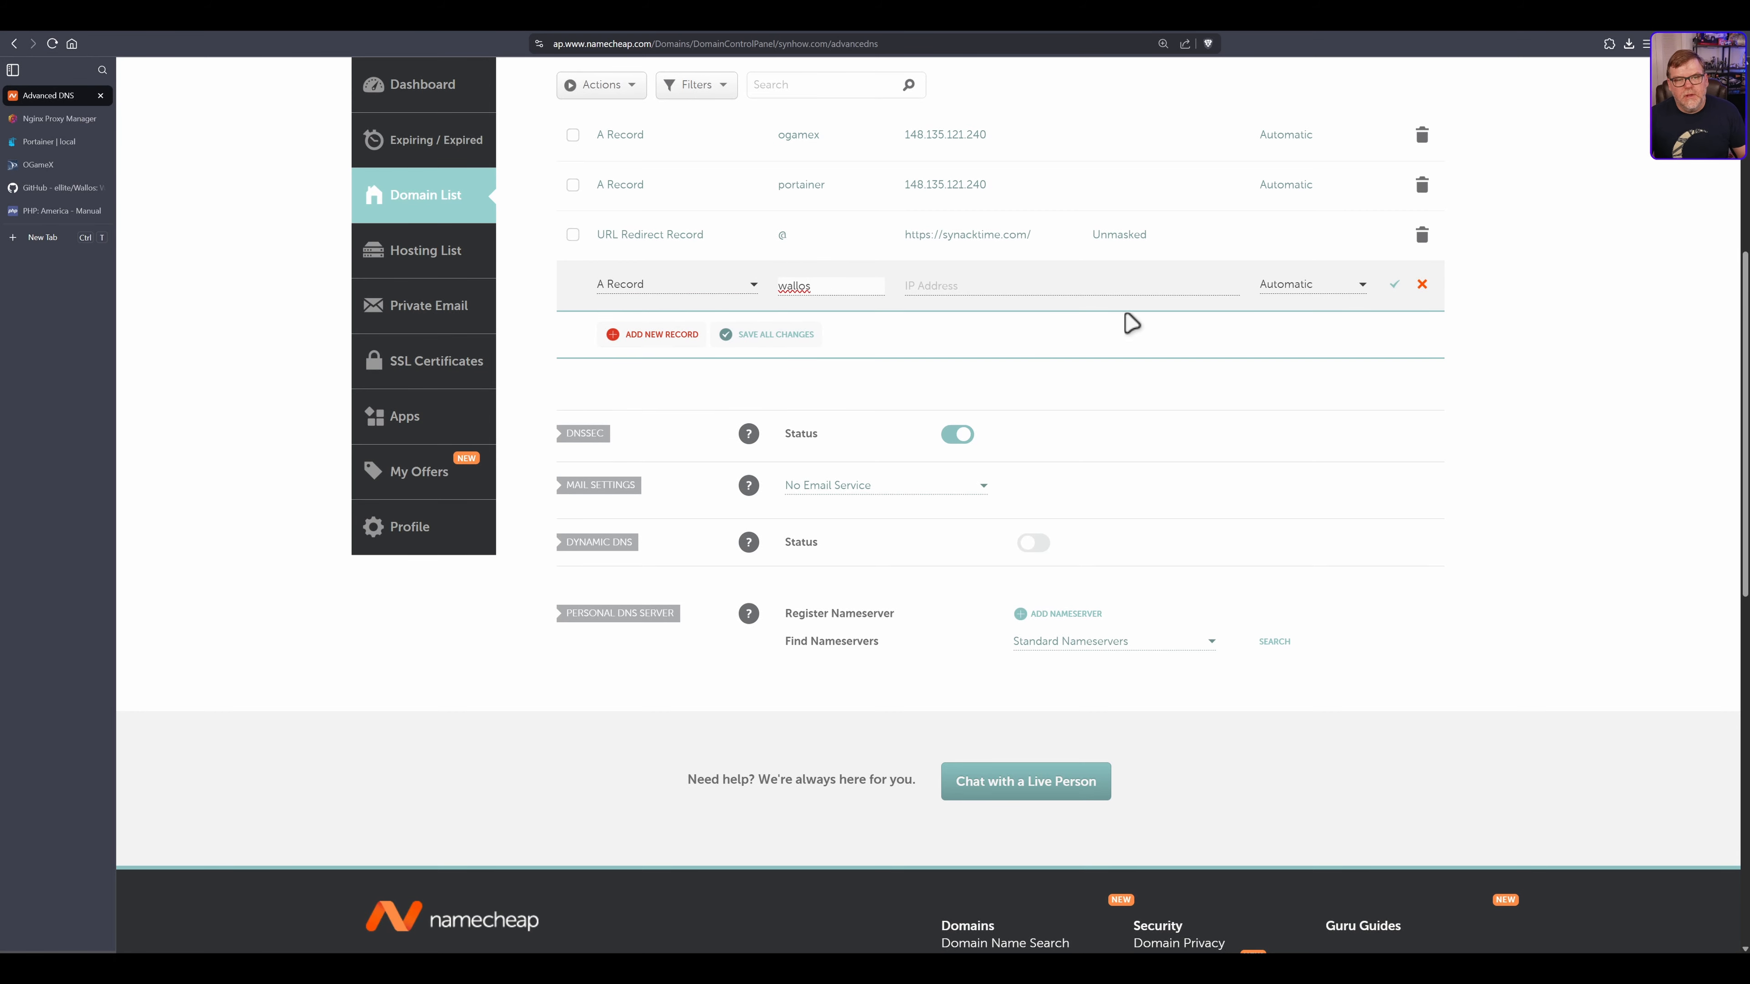
# Copy the portainer record's IP address 148.135.121.240 into the wallos record and save the DNS changes
pyautogui.click(1027, 199)
pyautogui.moveTo(1008, 182); pyautogui.dragTo(909, 213)
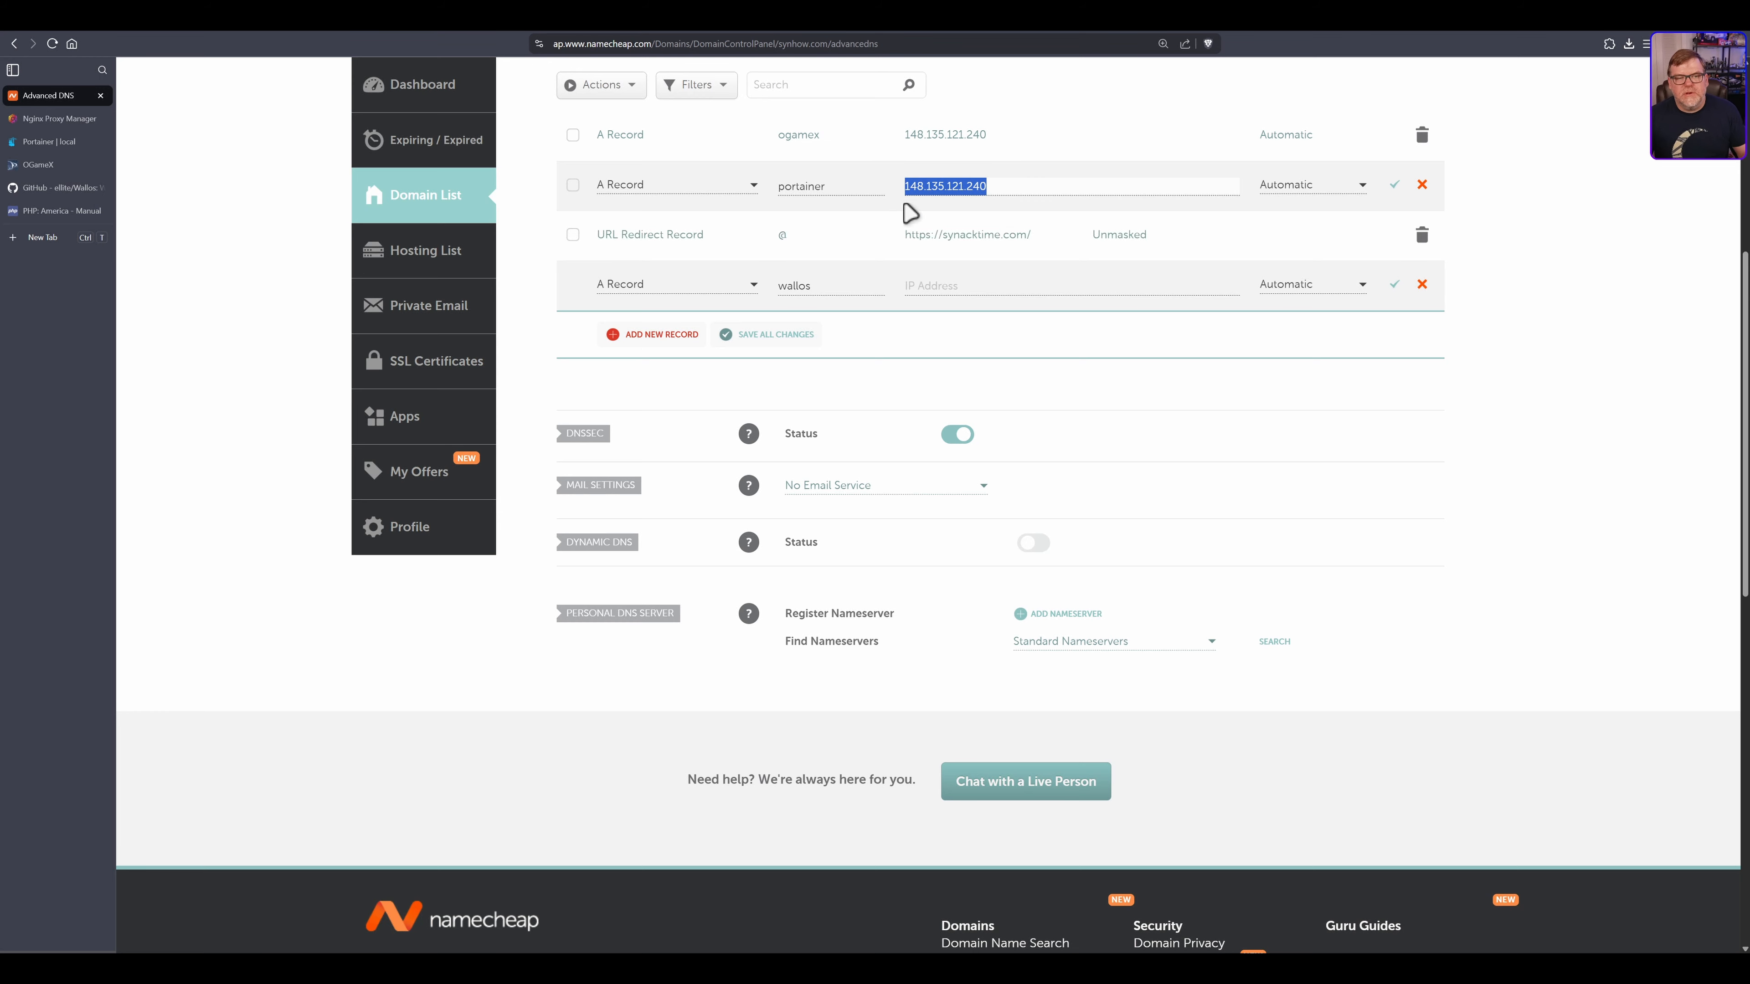
pyautogui.hotkey('ctrl', 'c')
pyautogui.click(951, 284)
pyautogui.hotkey('ctrl', 'v')
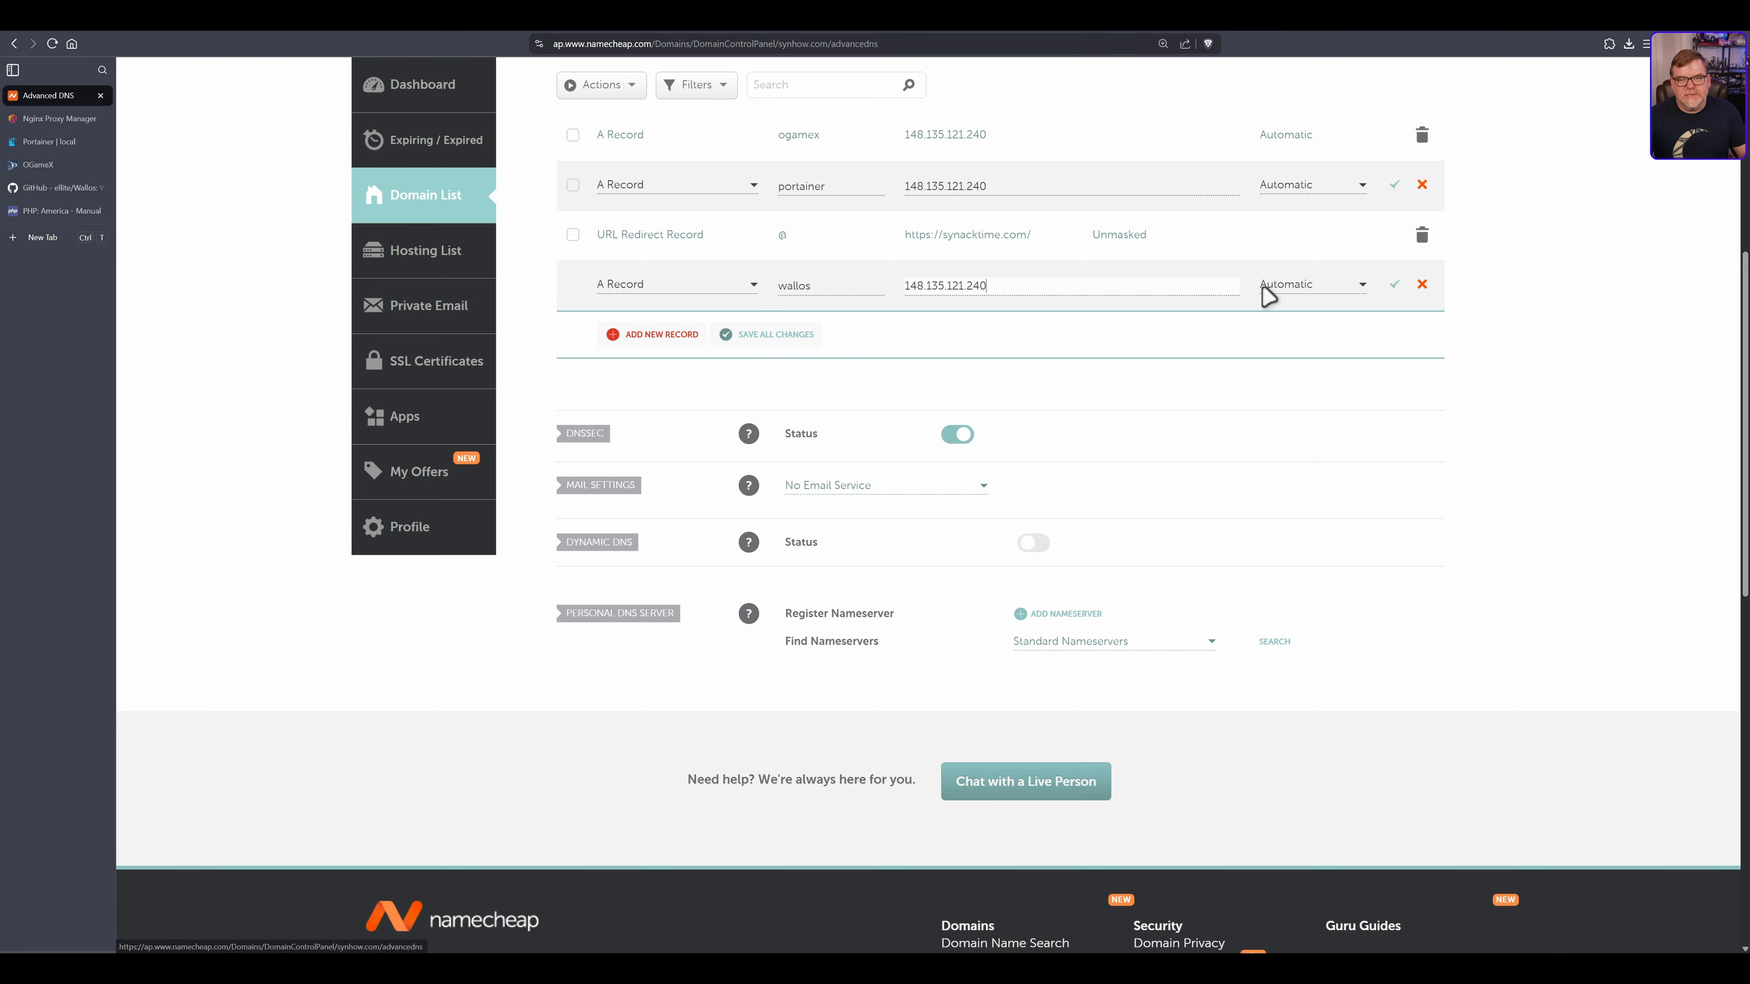
pyautogui.click(1394, 284)
pyautogui.click(773, 336)
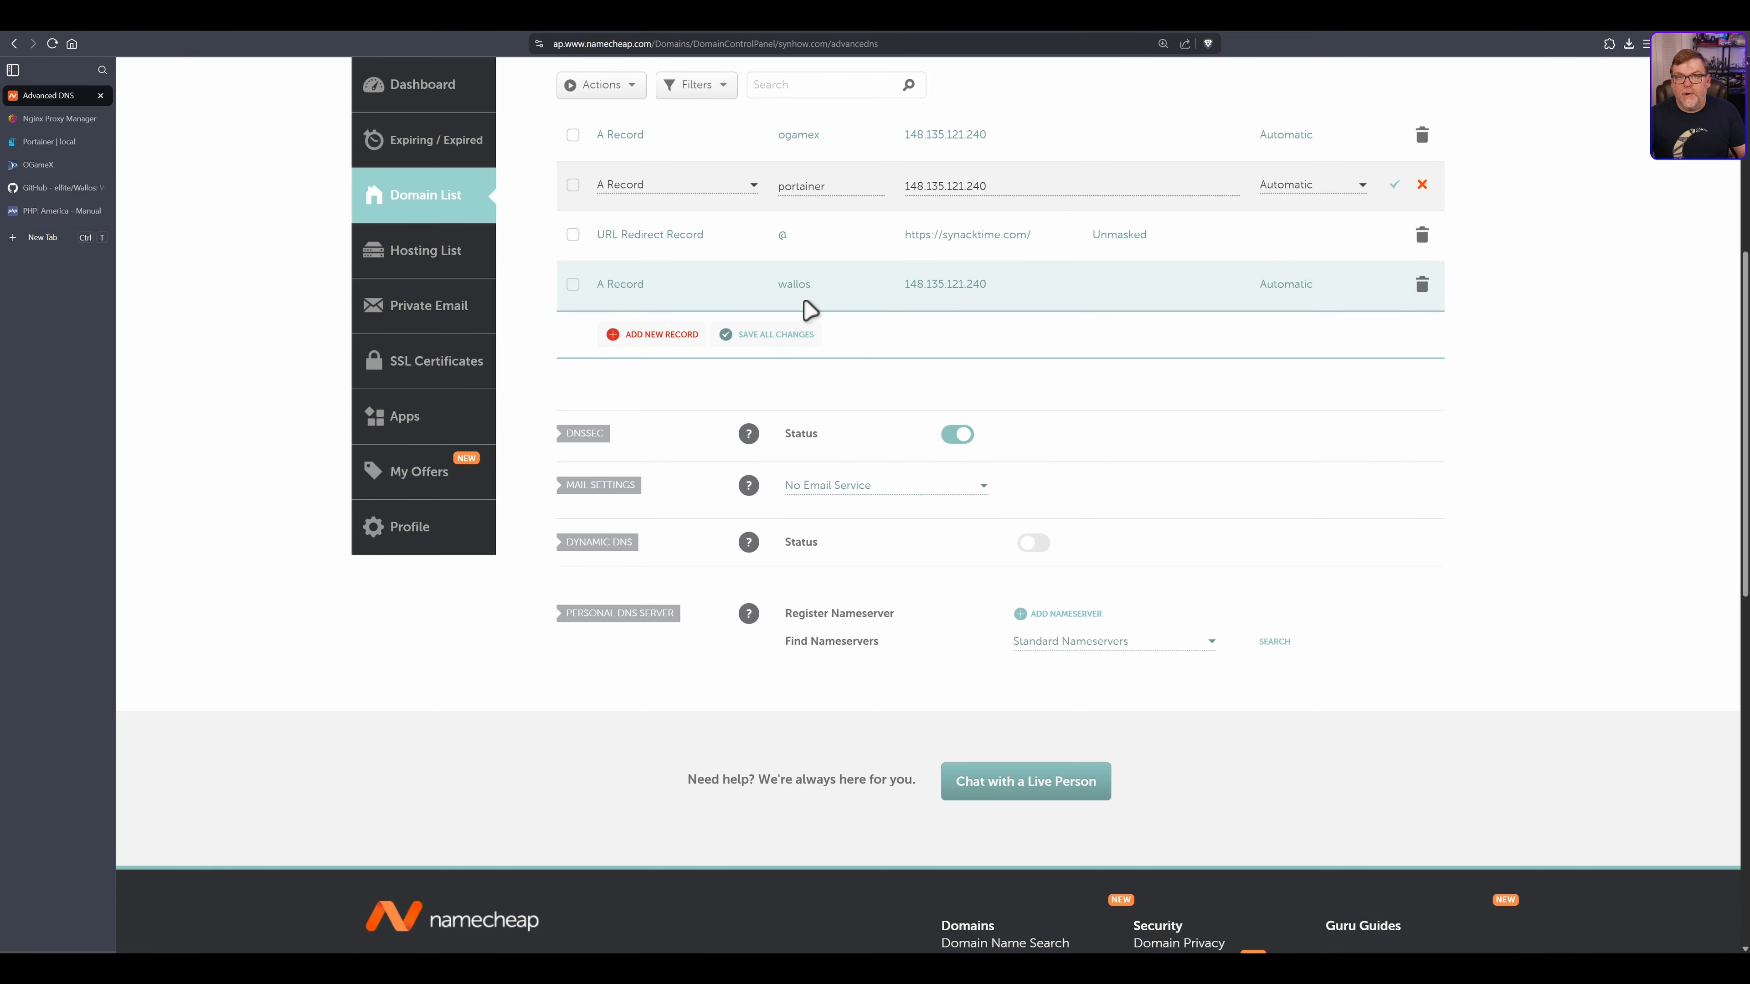
pyautogui.scroll(4, 805, 309)
pyautogui.scroll(1, 683, 273)
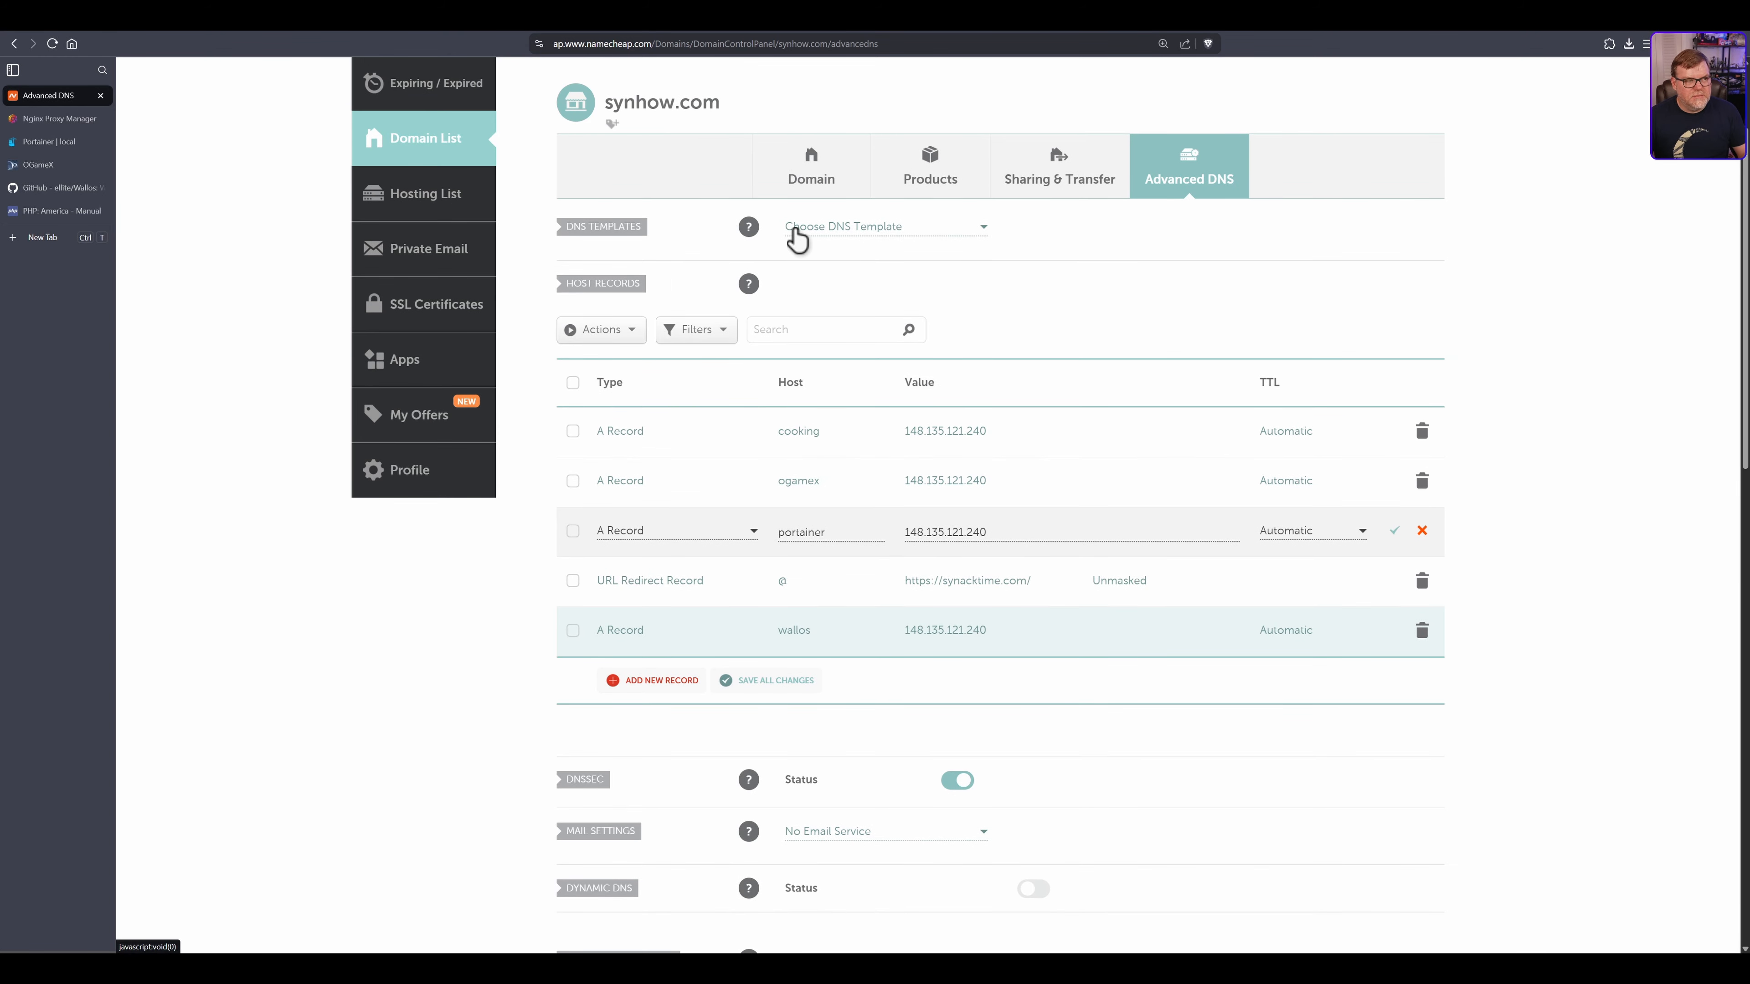
# Switch to Nginx Proxy Manager and start a new proxy host with the domain name wallos.synhow.com
pyautogui.click(49, 119)
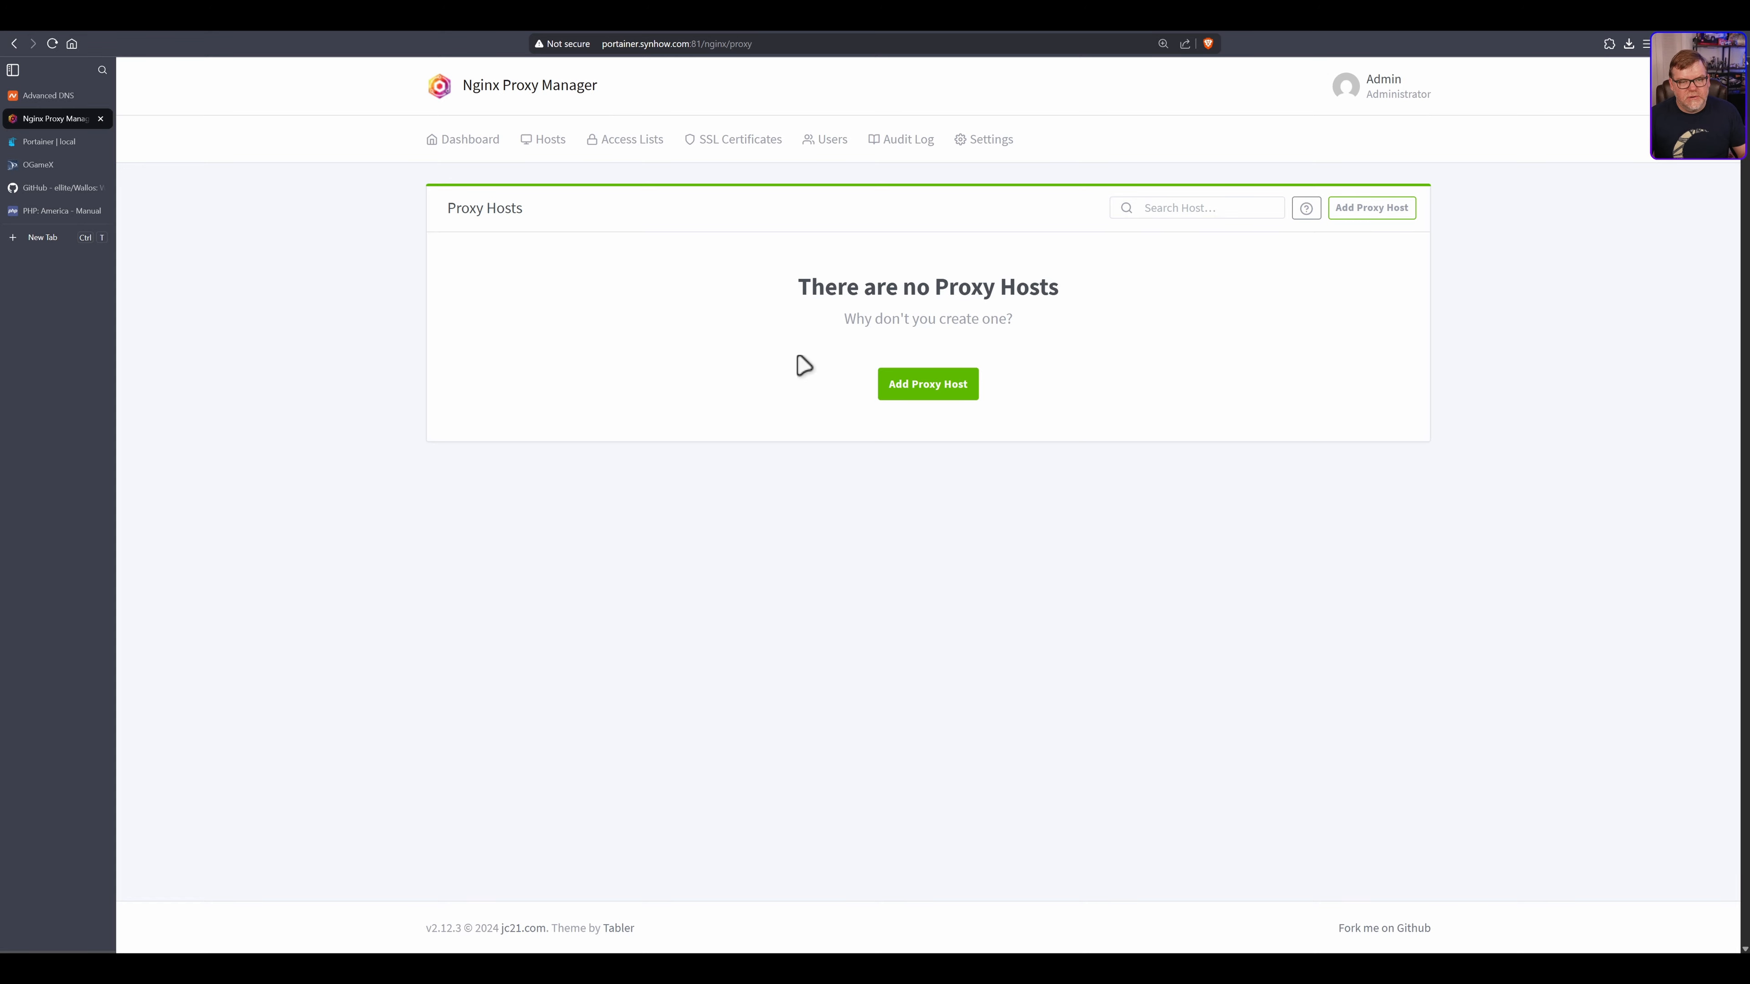
pyautogui.click(464, 142)
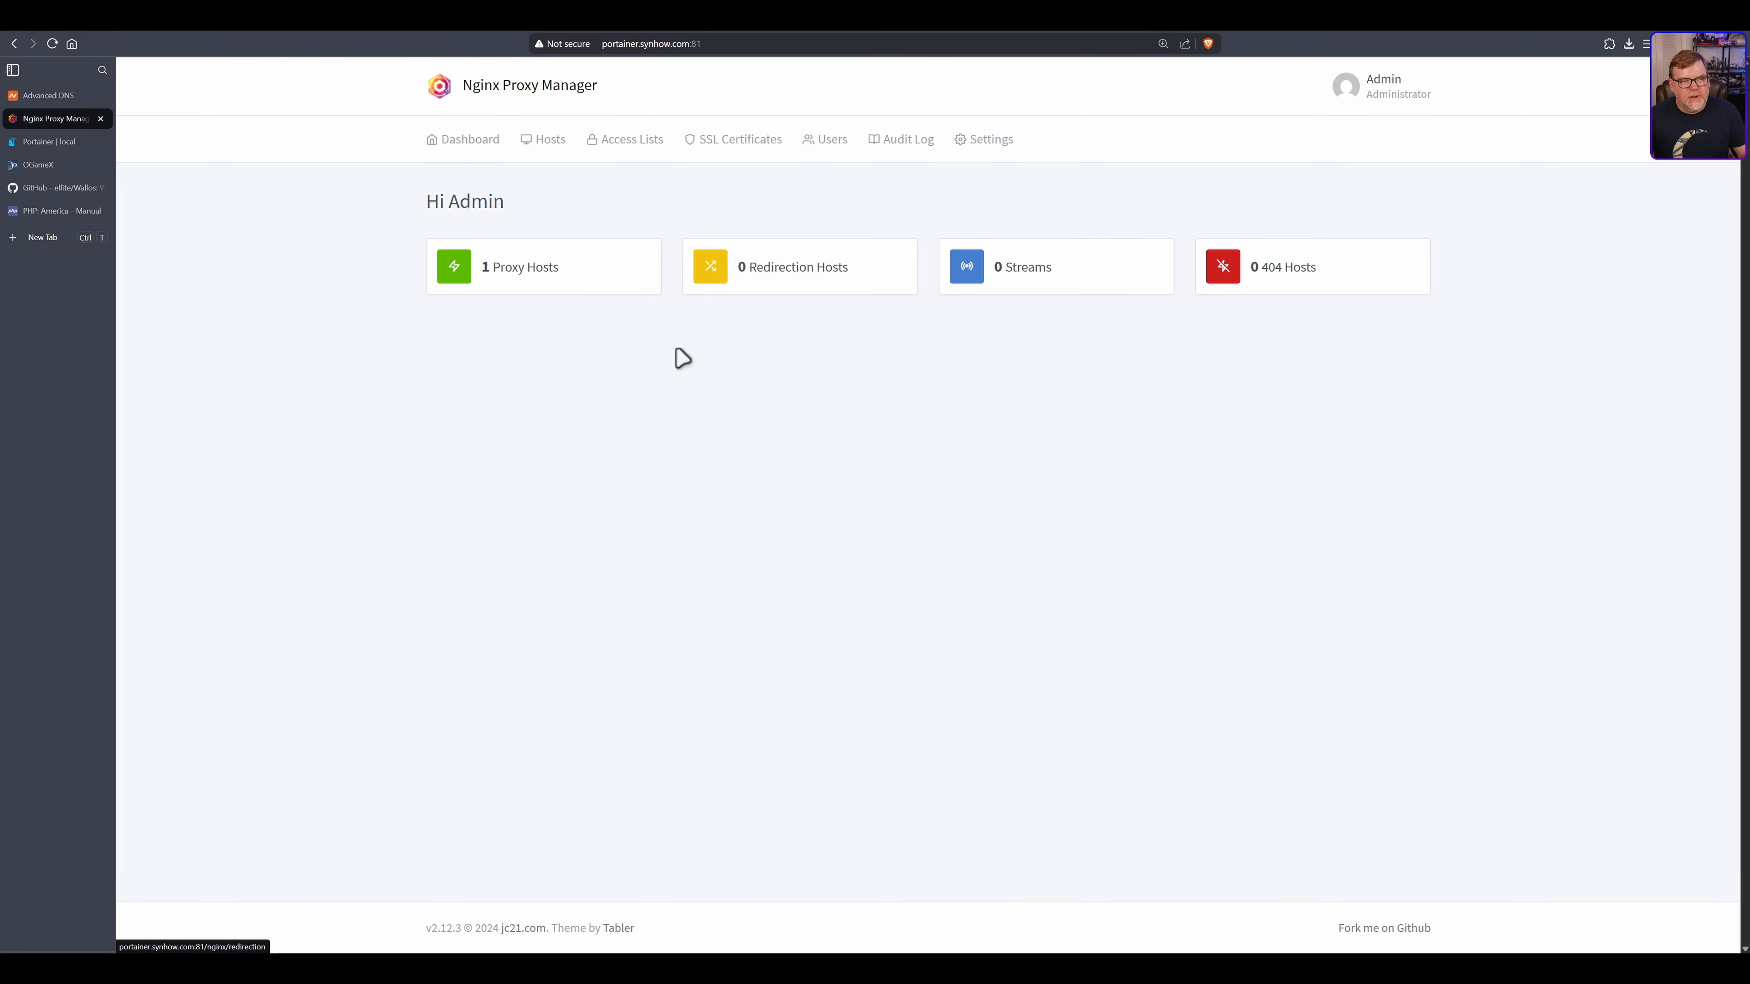
pyautogui.click(529, 283)
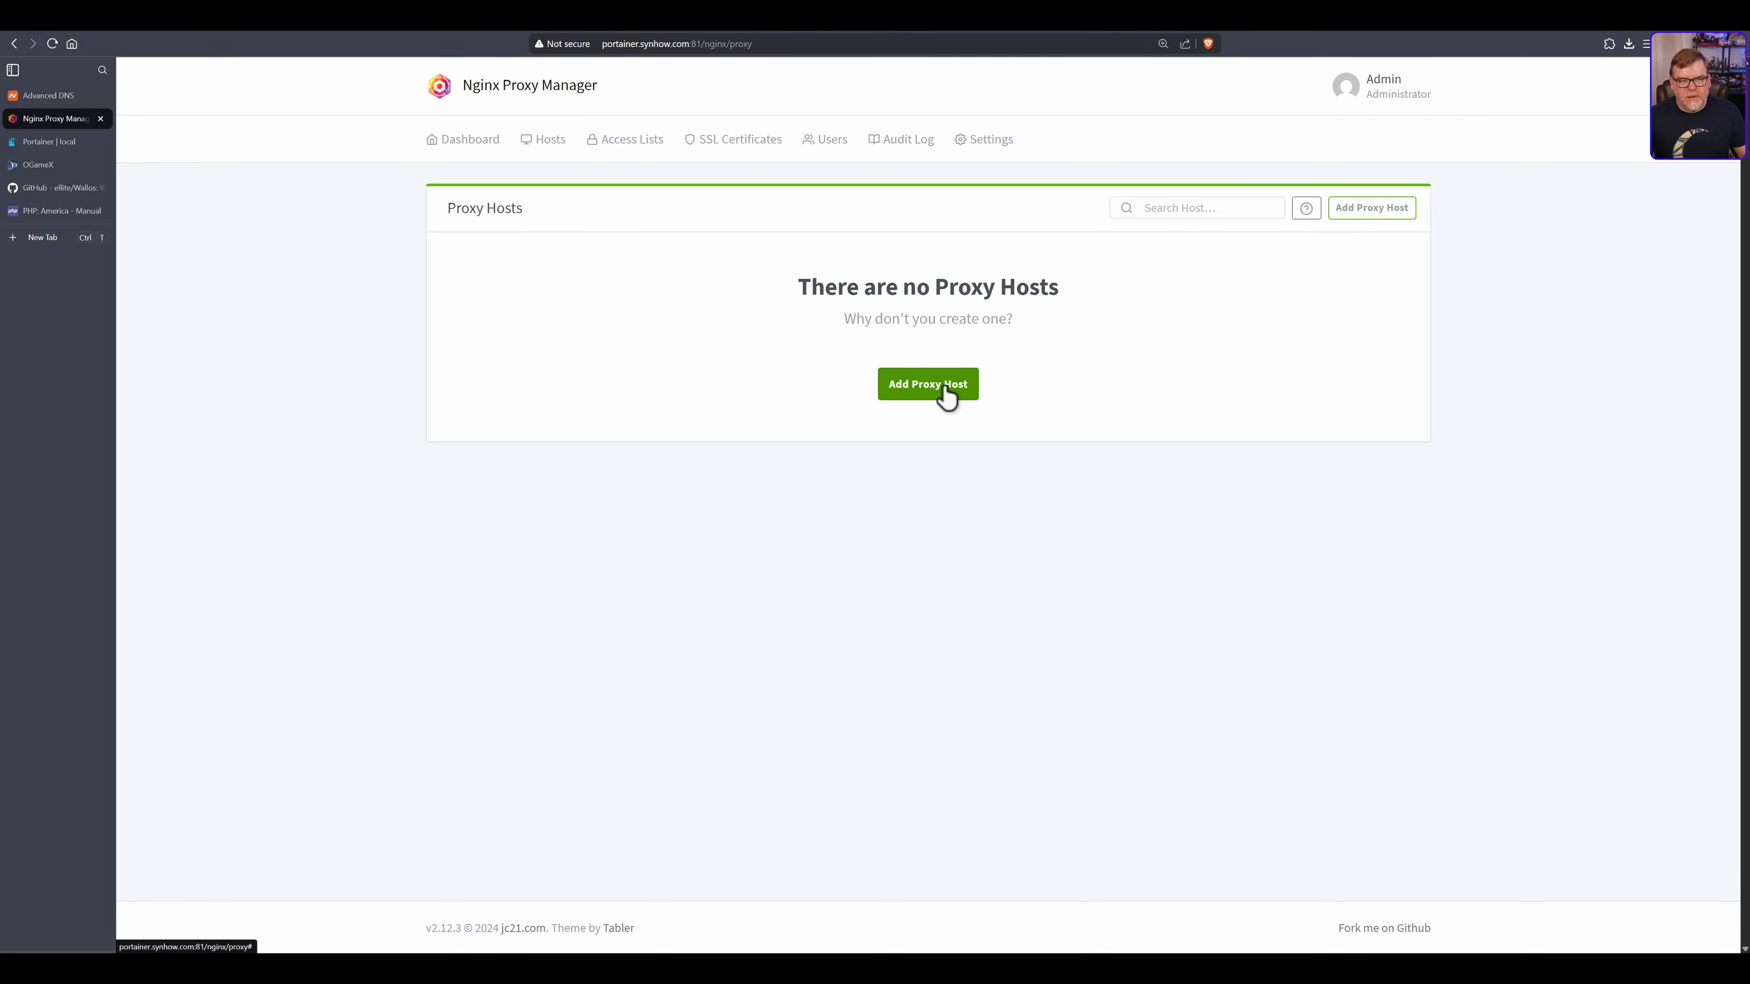
pyautogui.click(927, 384)
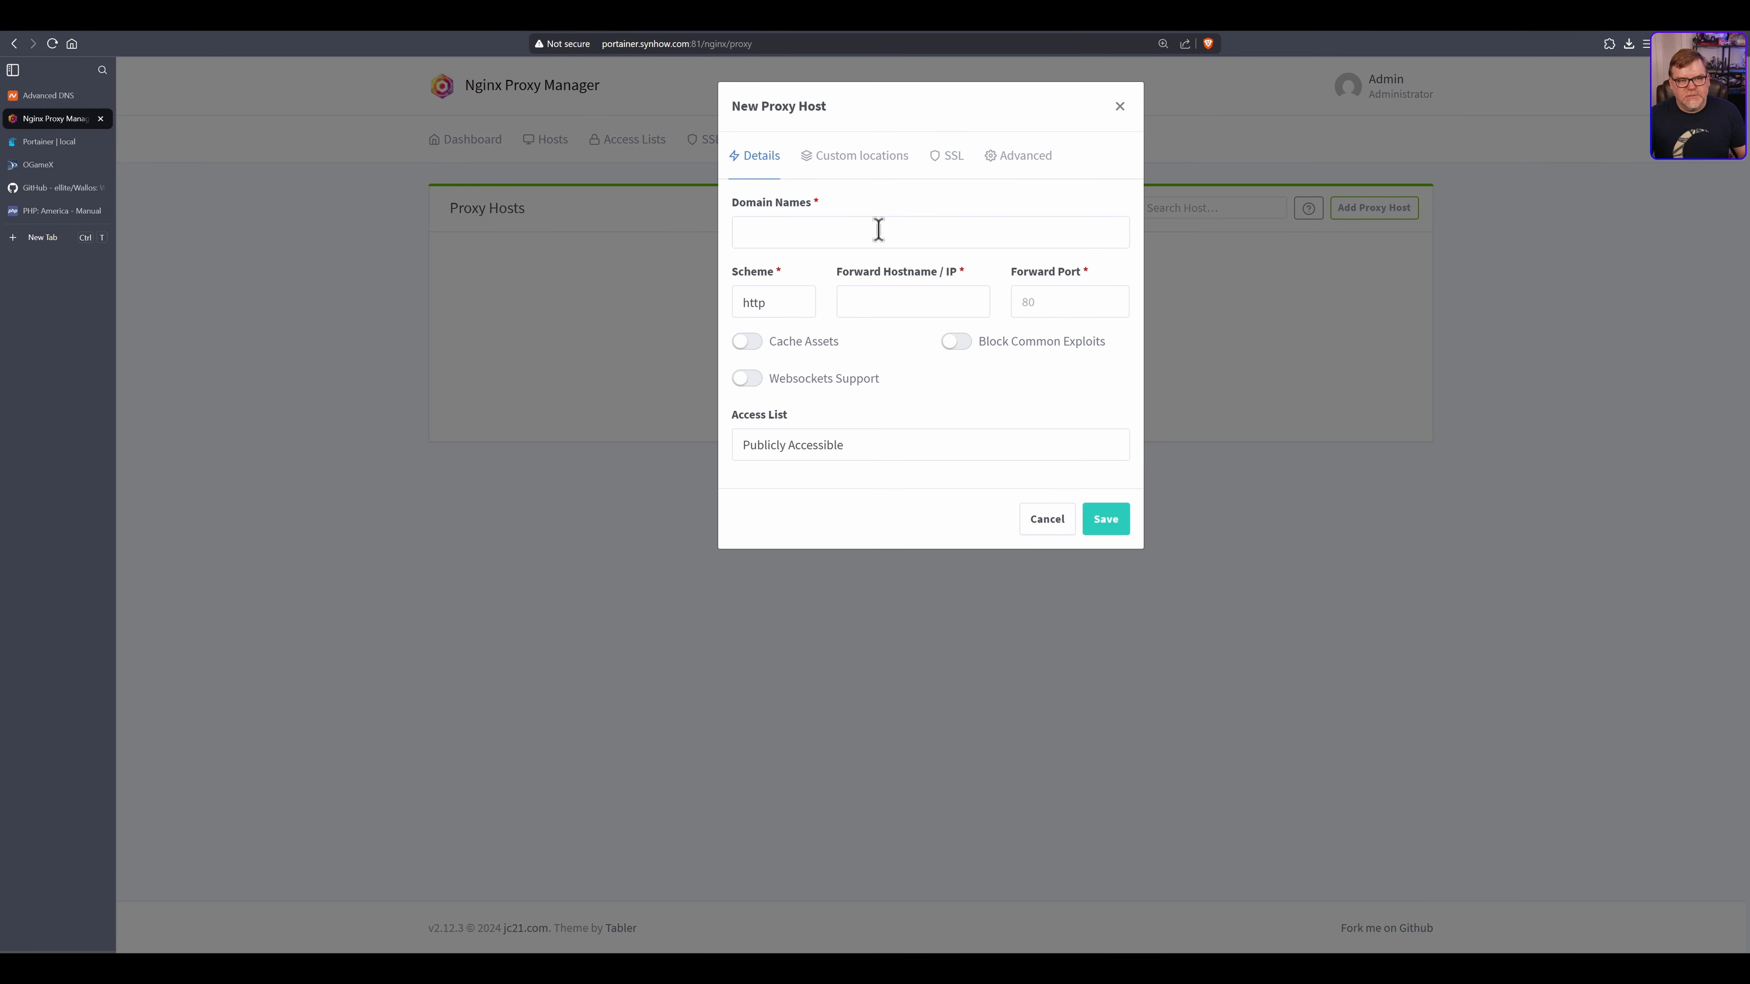
pyautogui.click(879, 230)
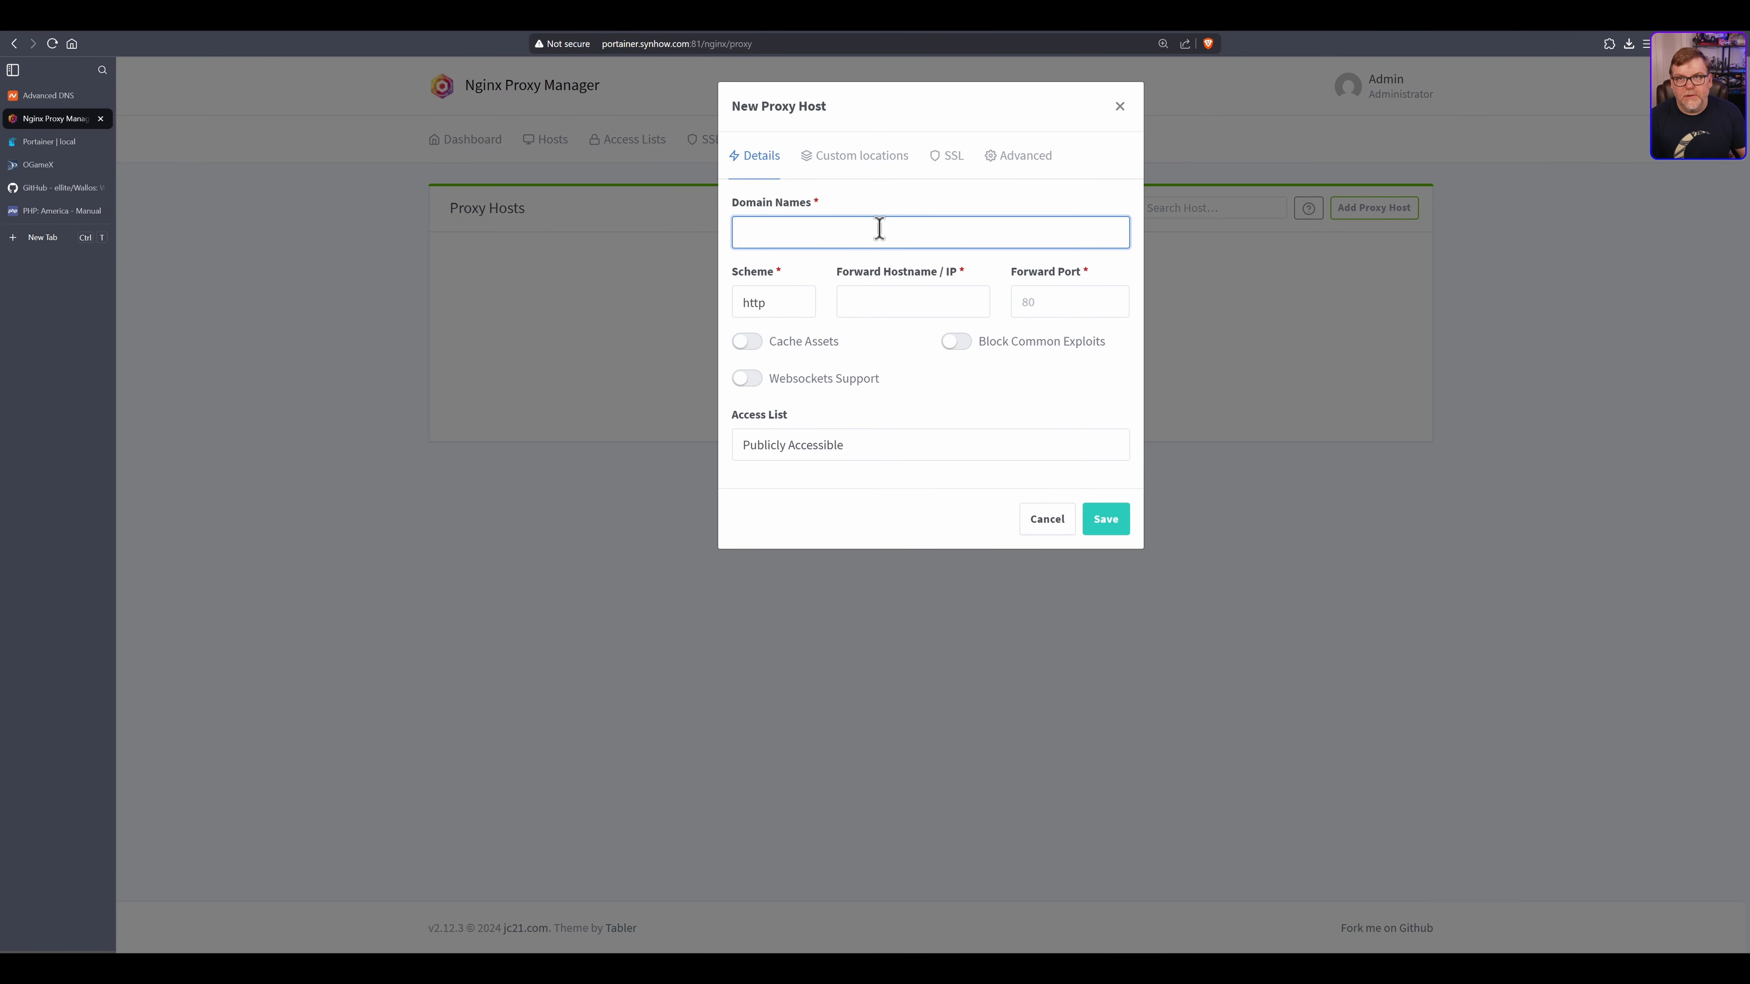
pyautogui.write('wallos.sy')
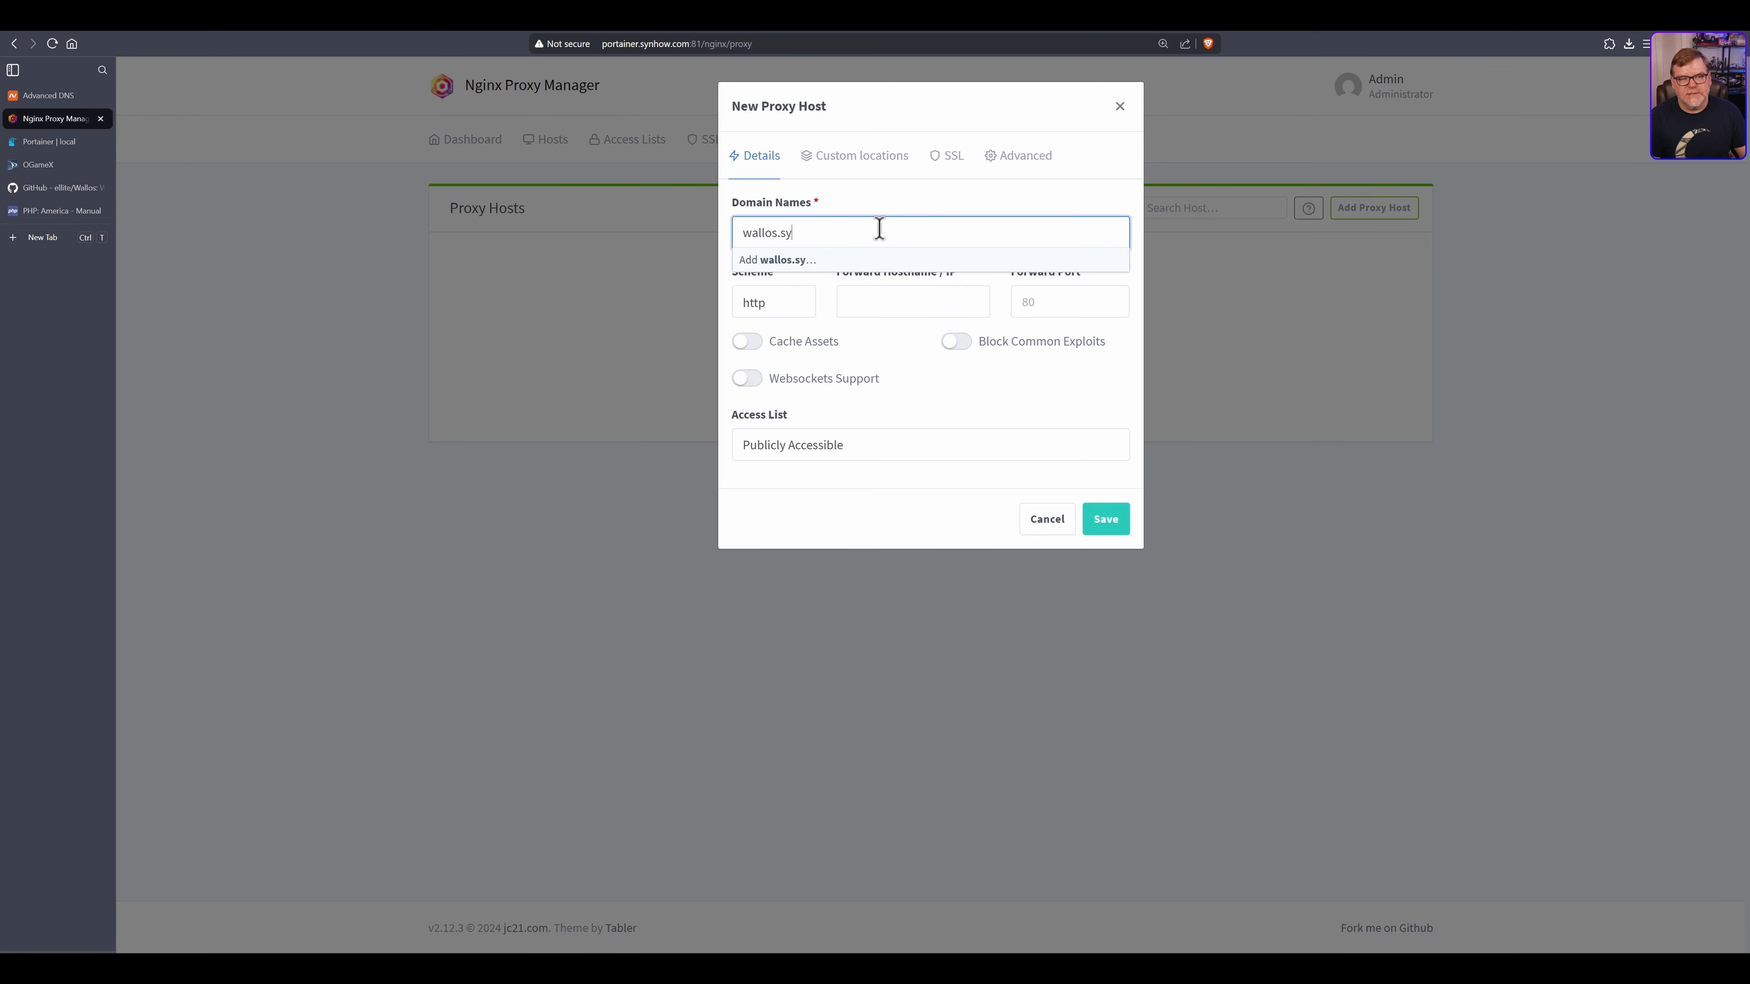
pyautogui.write('nhow.com')
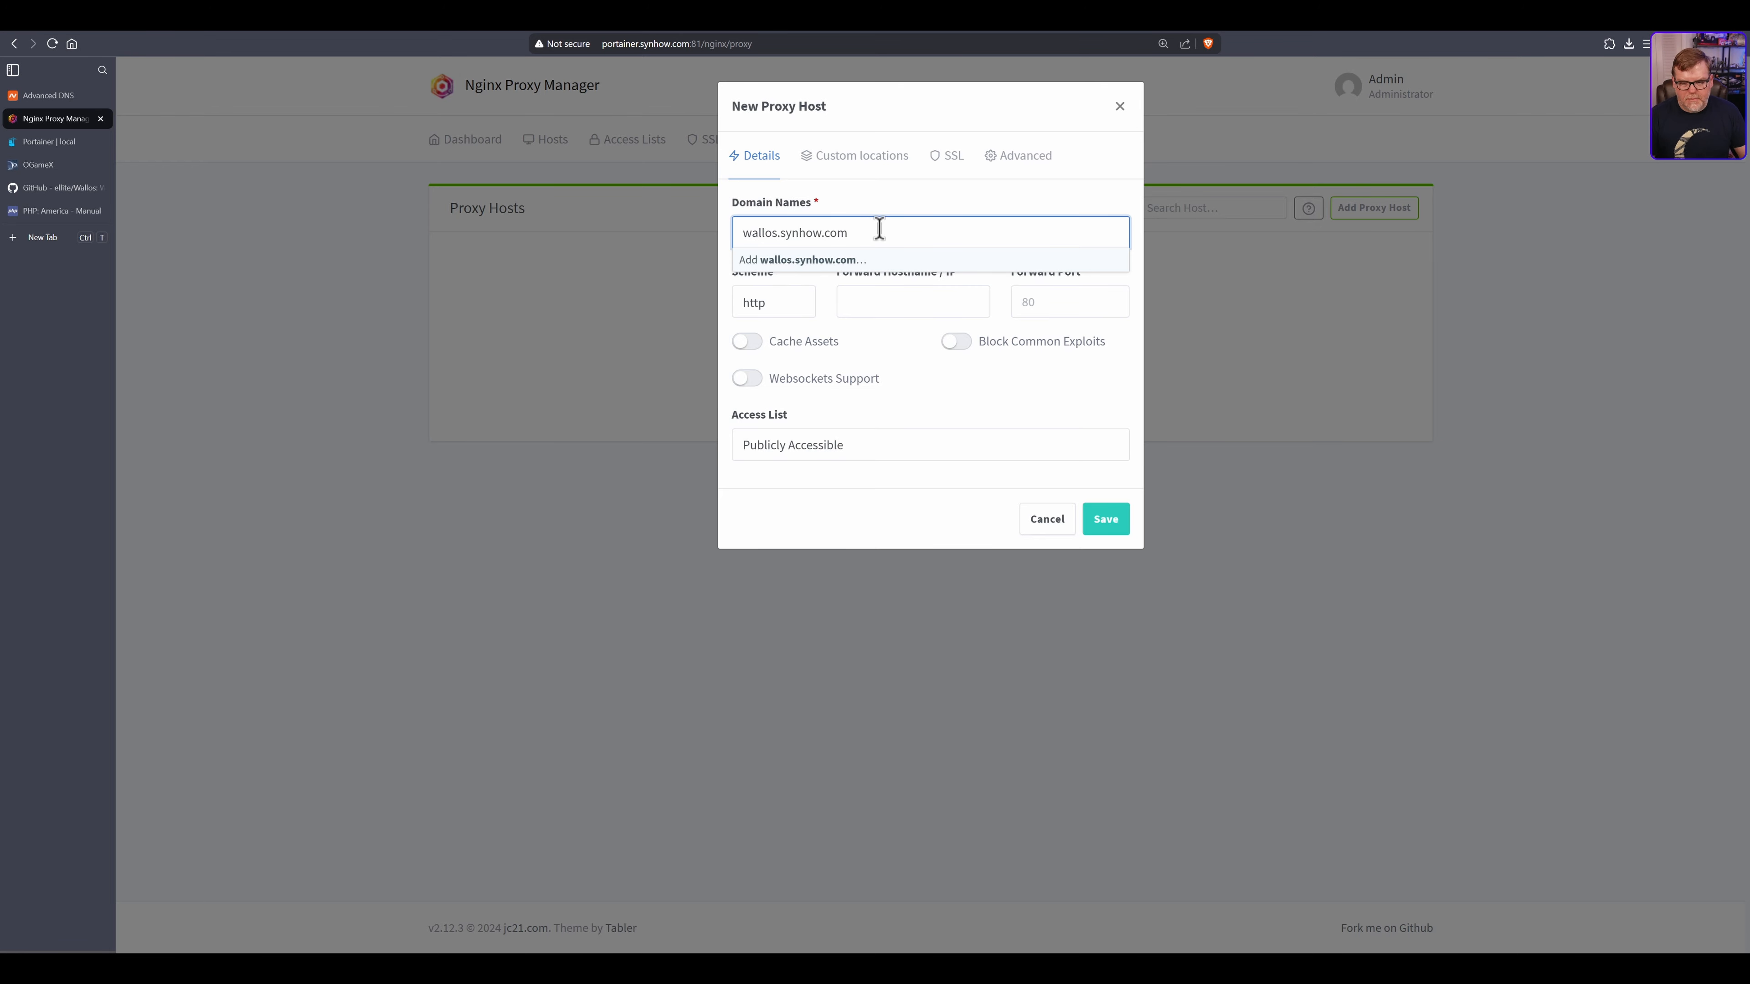
pyautogui.press('Return')
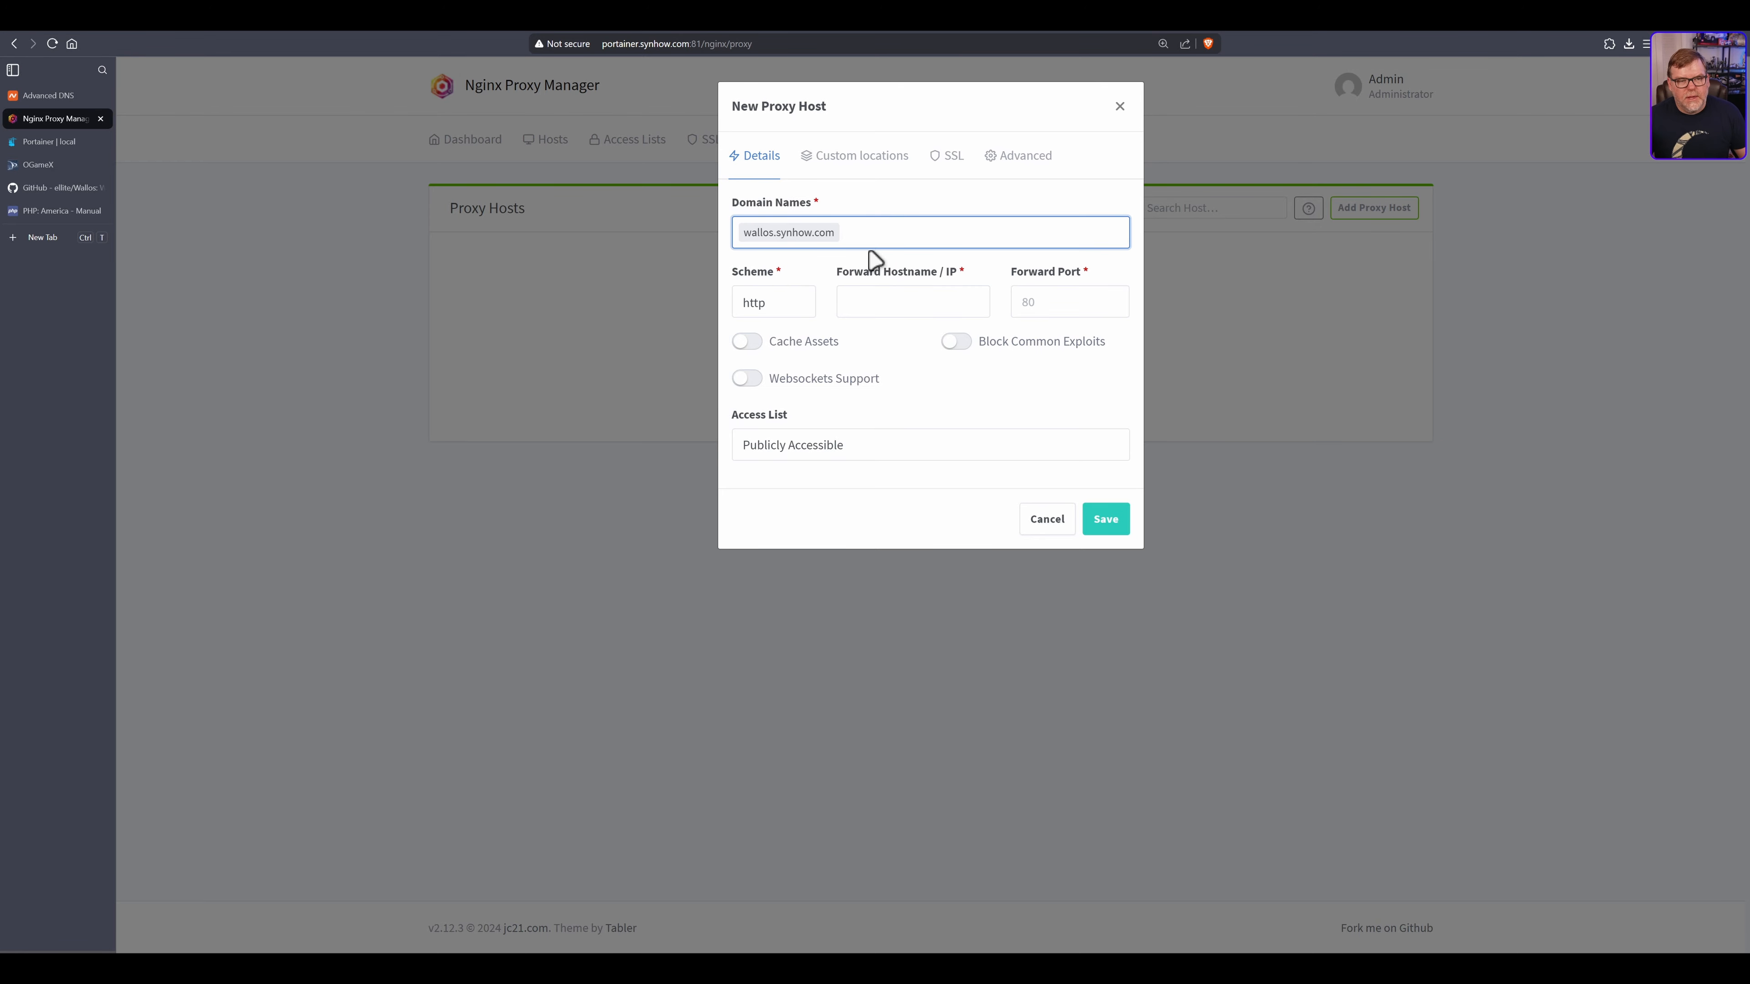
# Copy the wallos container name from Portainer's container list and set it as the proxy host's forward hostname, without the leading space
pyautogui.click(880, 304)
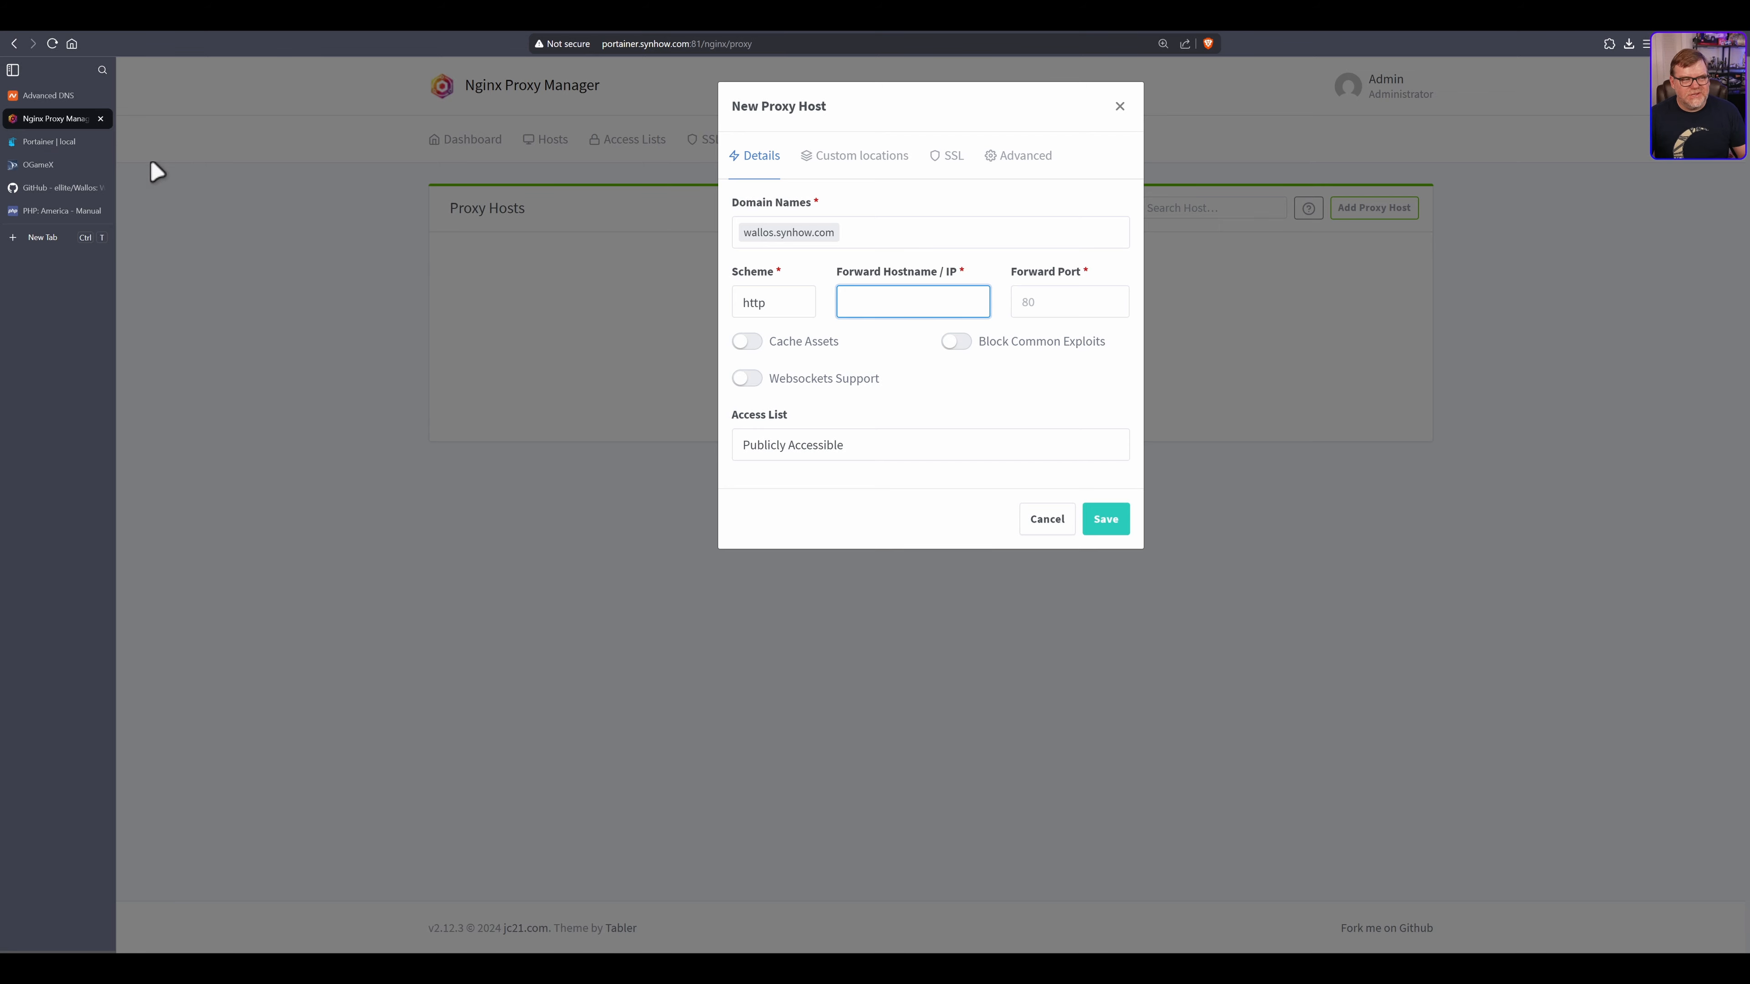
pyautogui.click(40, 141)
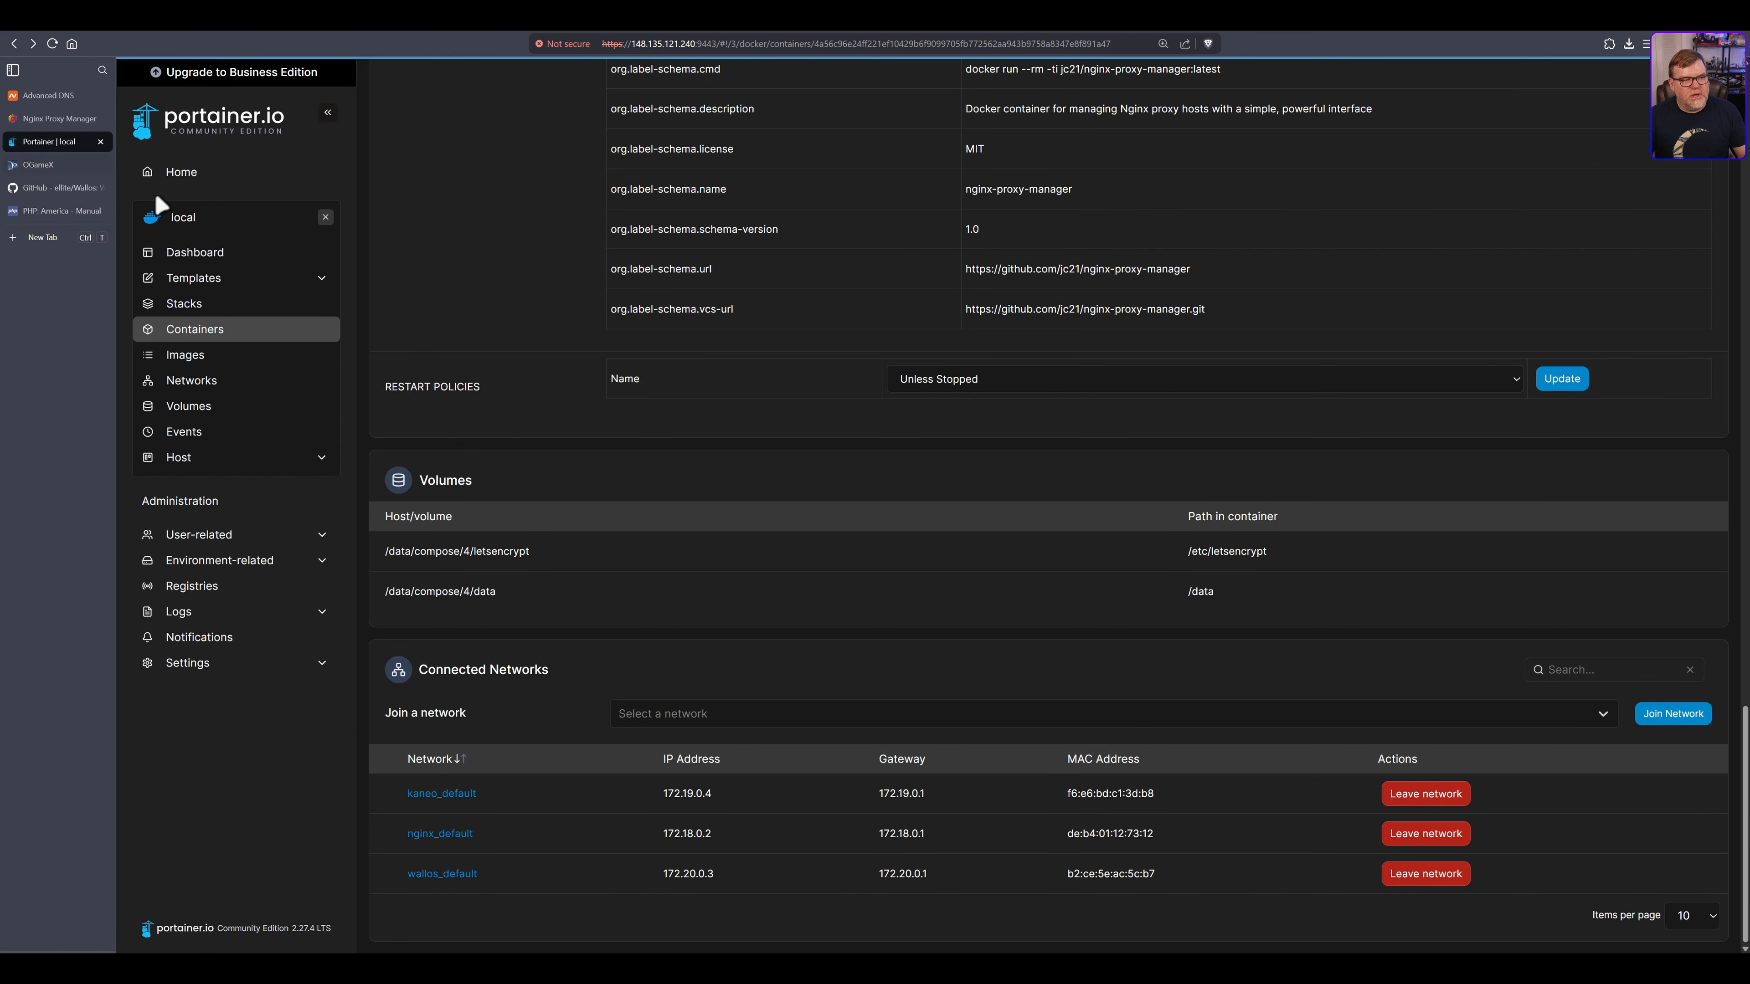
pyautogui.click(214, 335)
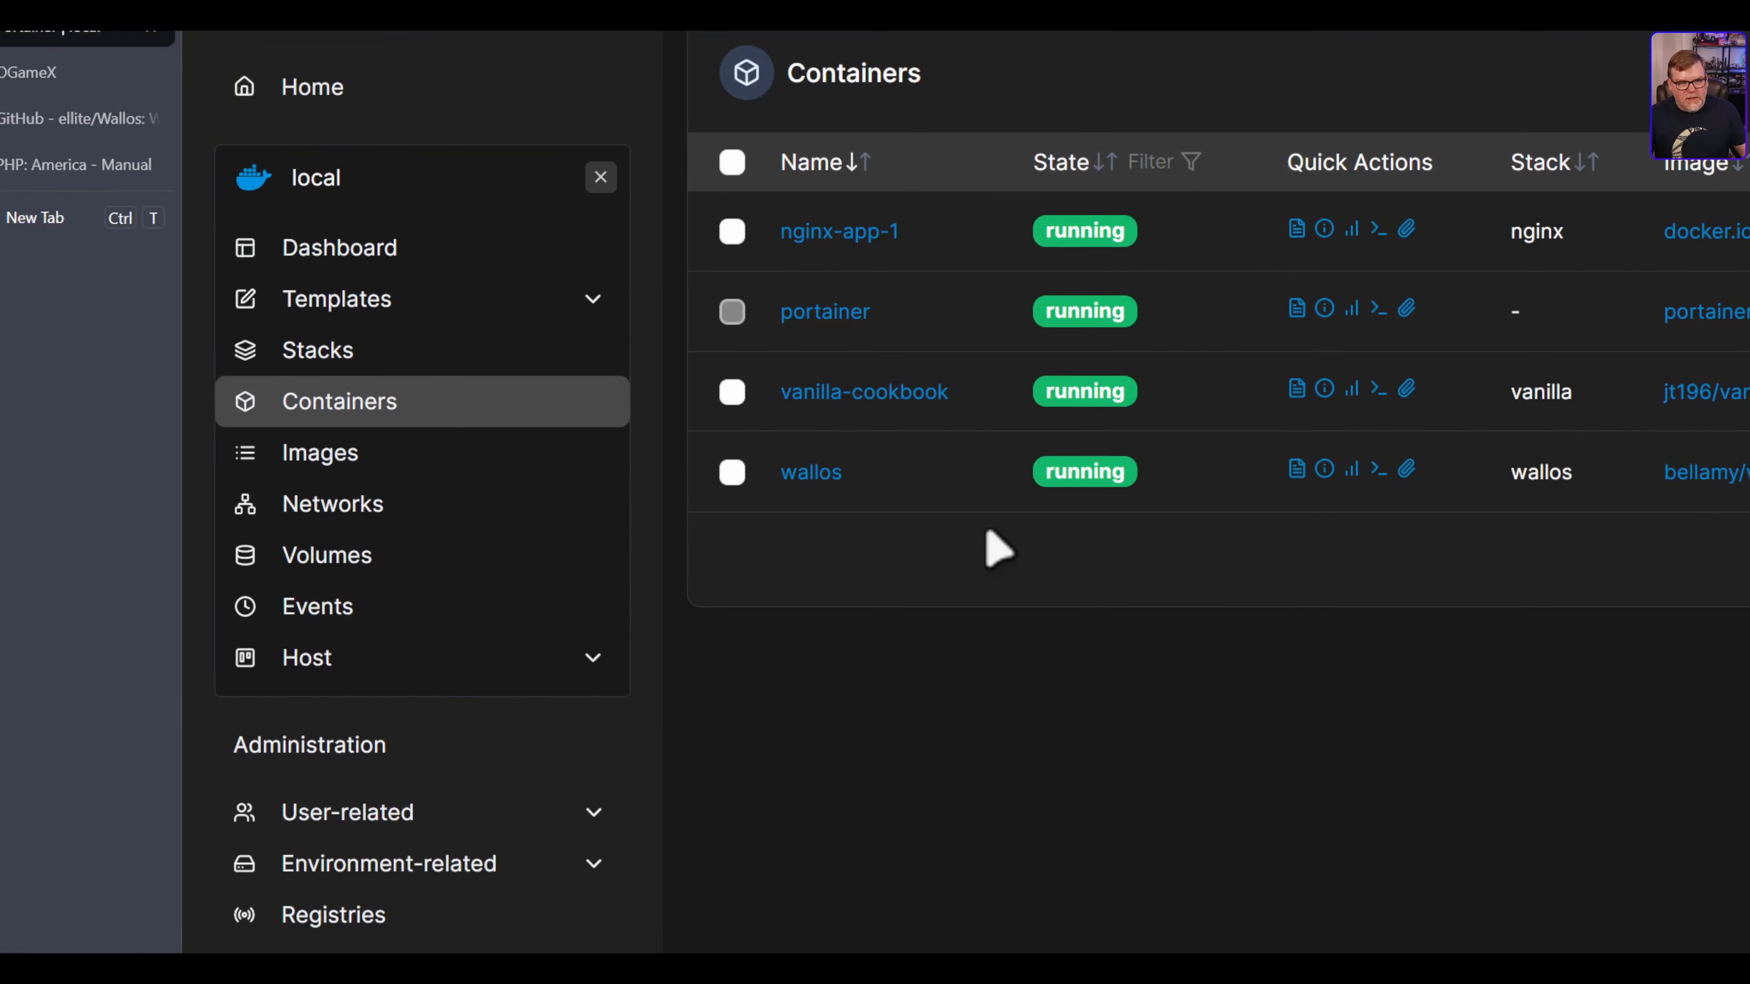
pyautogui.moveTo(458, 360); pyautogui.dragTo(393, 363)
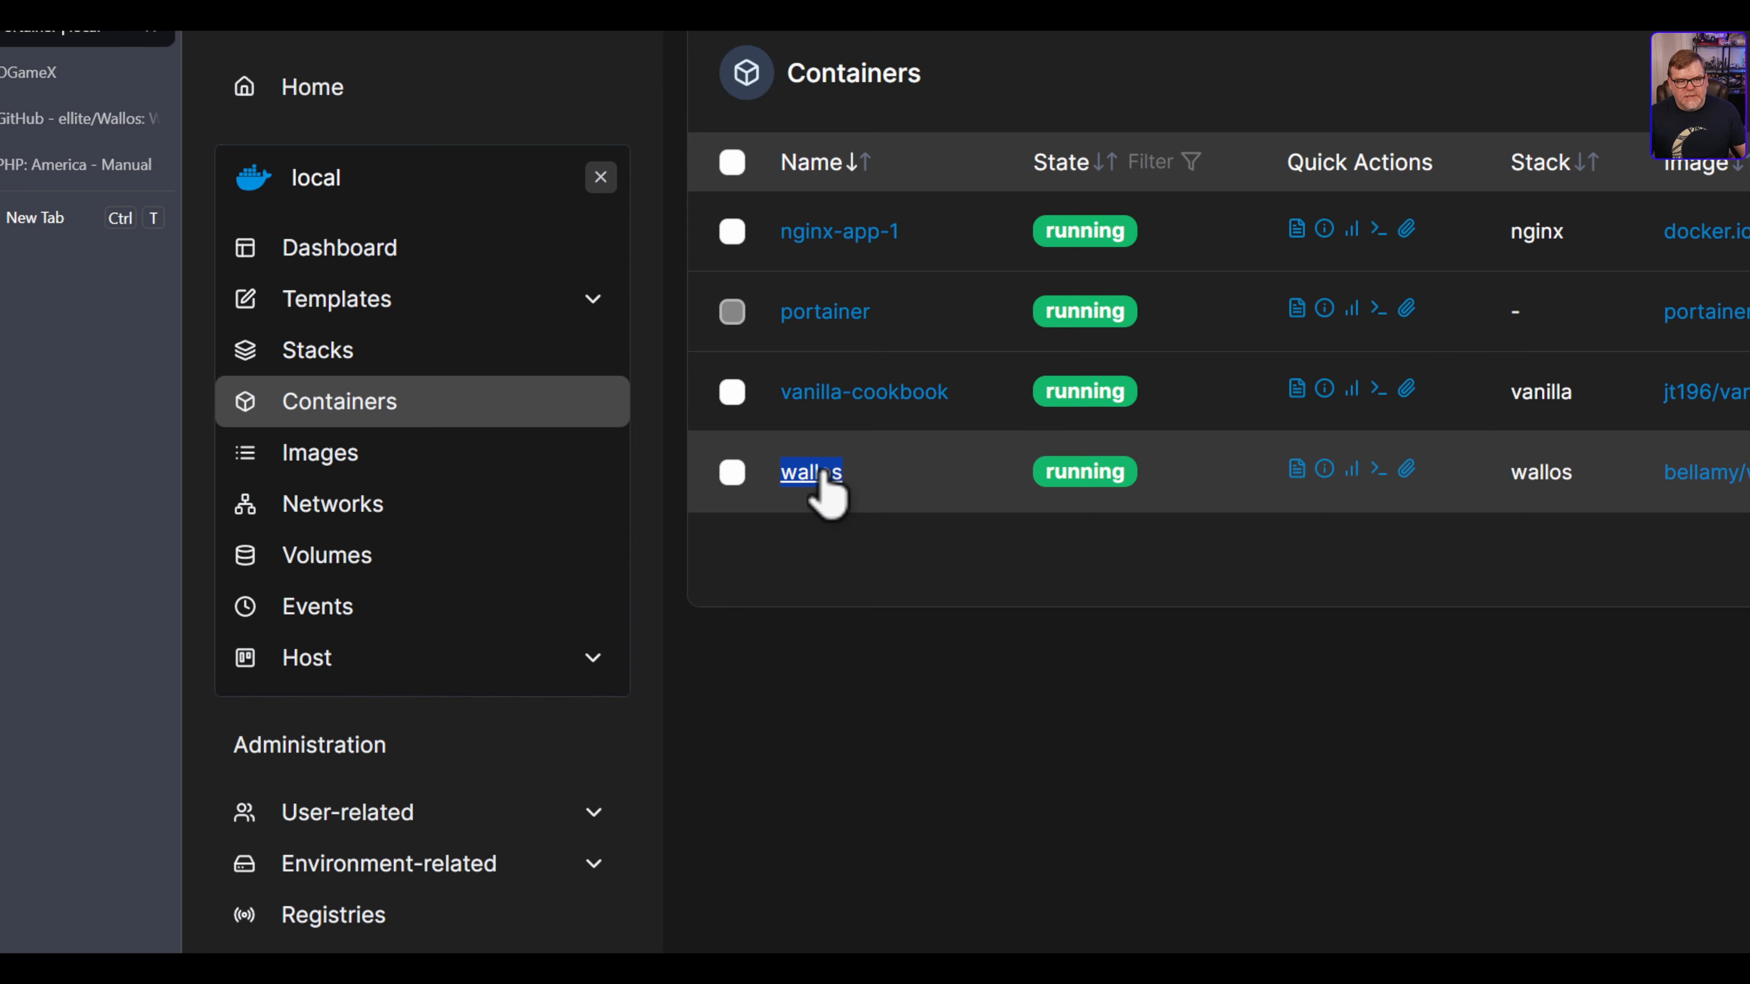
pyautogui.rightClick(821, 485)
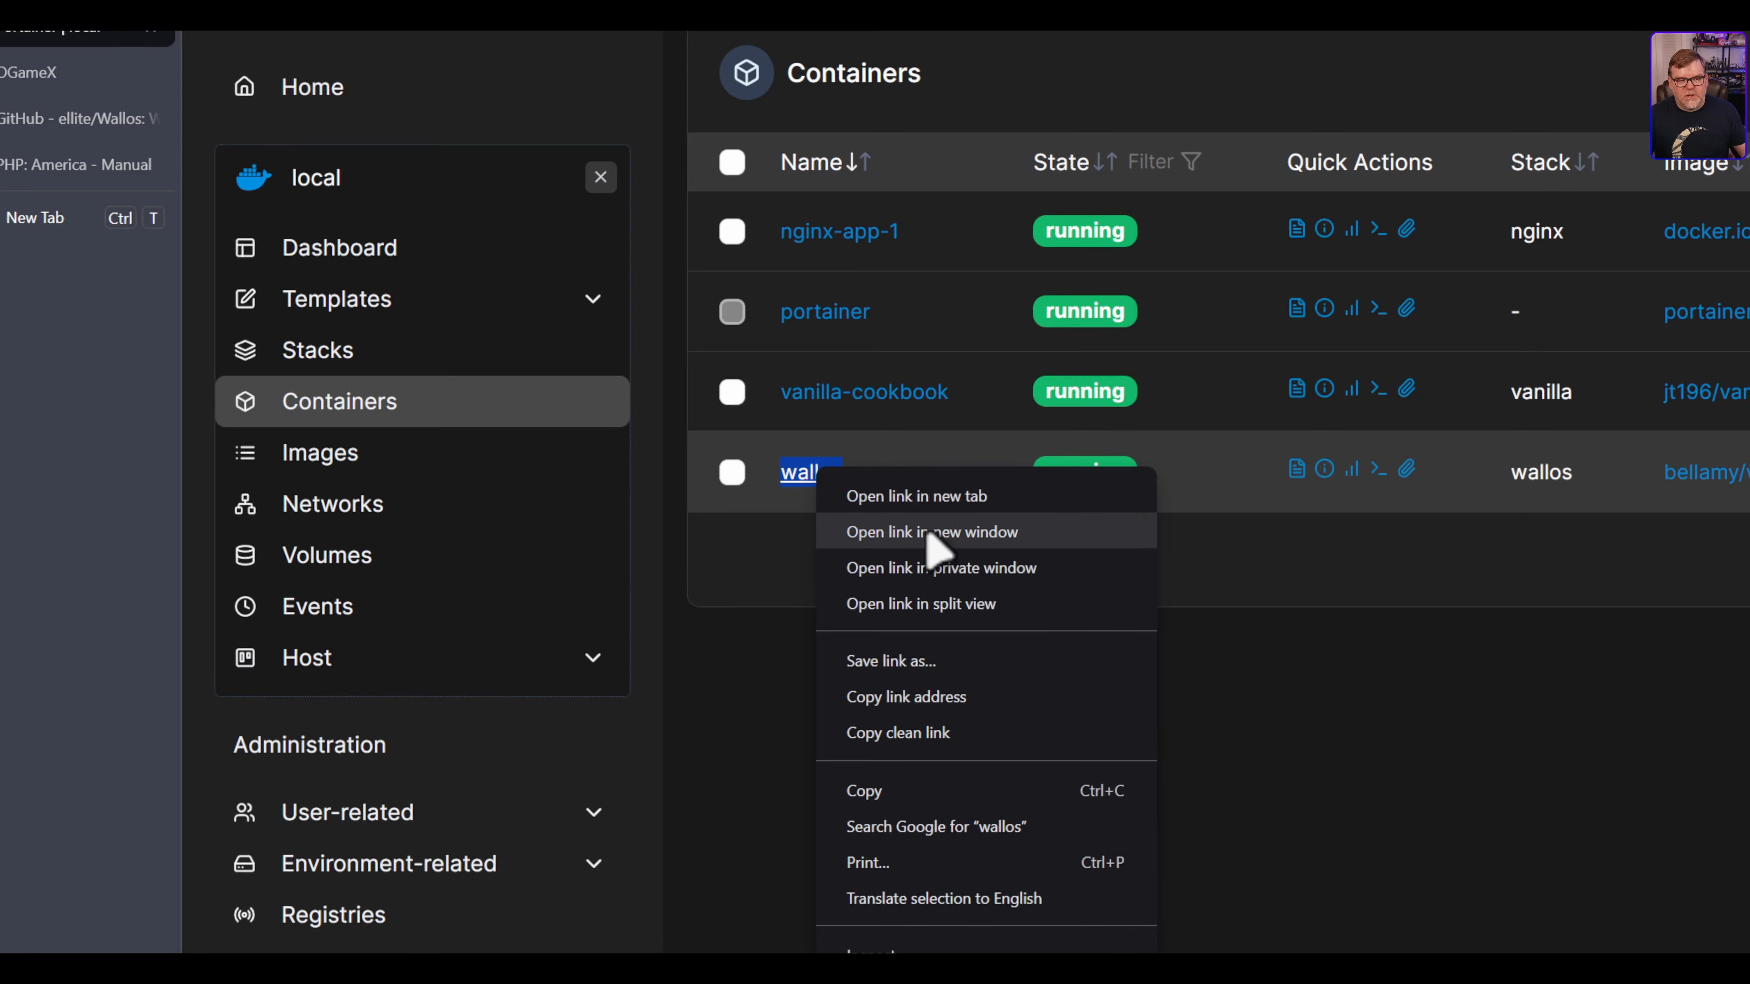
pyautogui.click(951, 791)
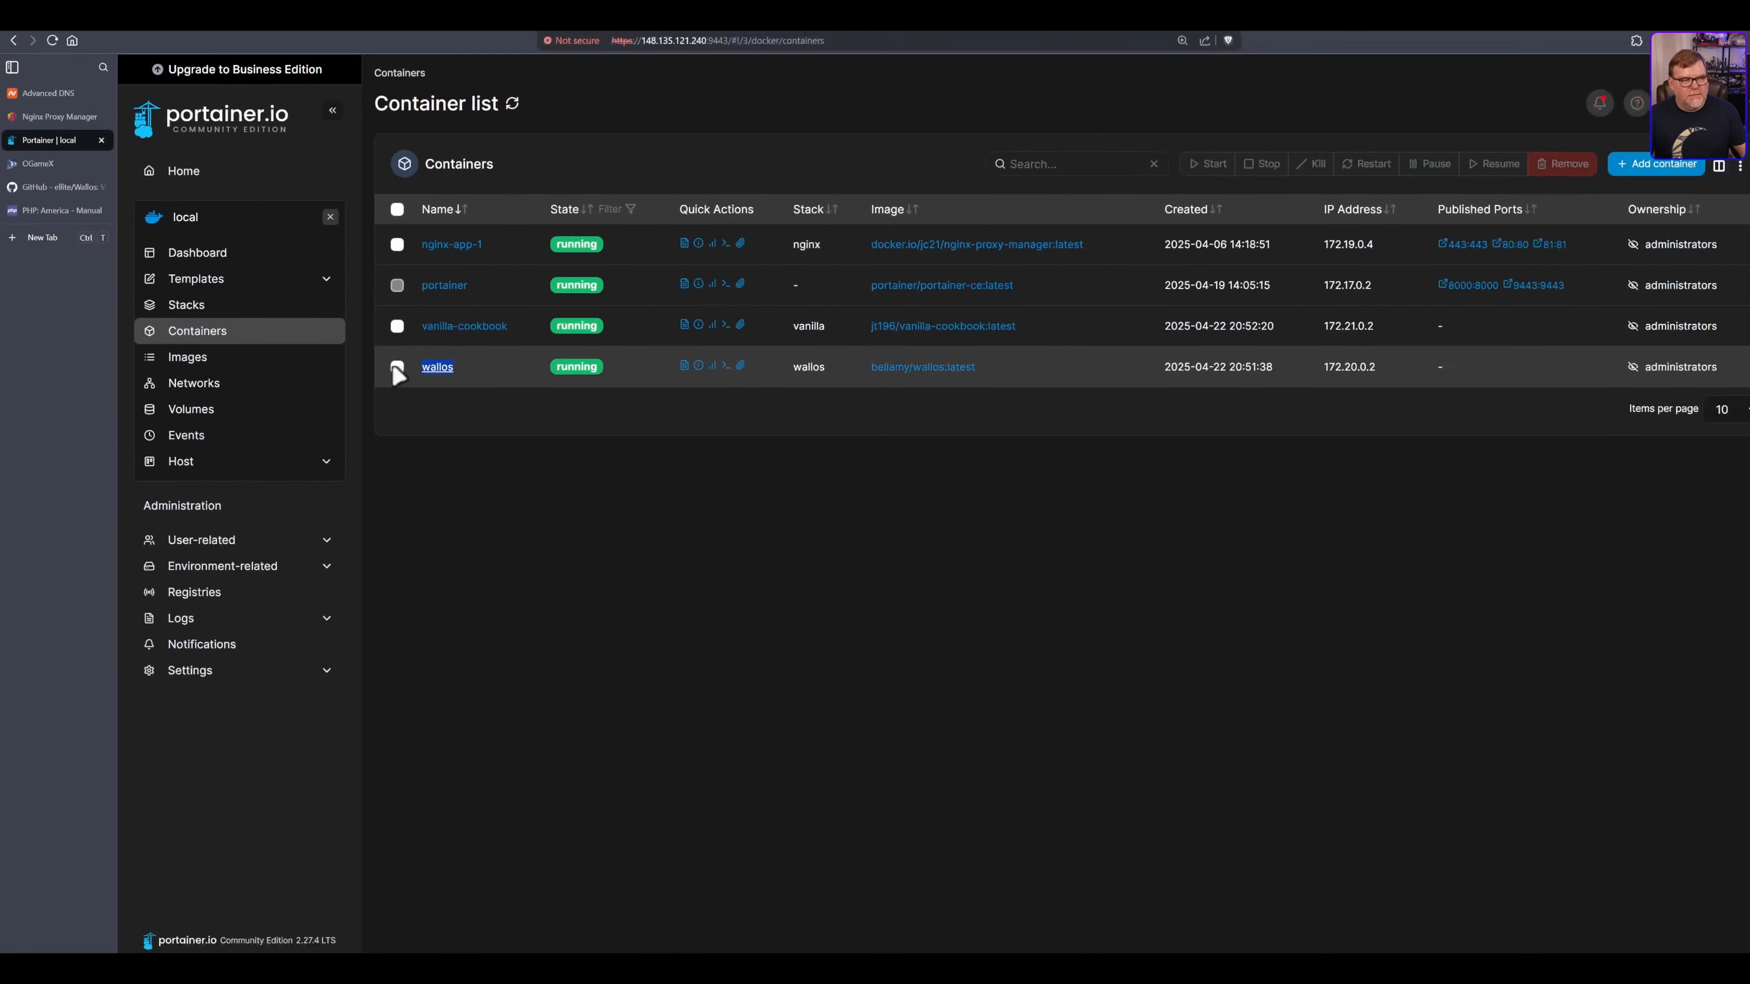
pyautogui.click(50, 118)
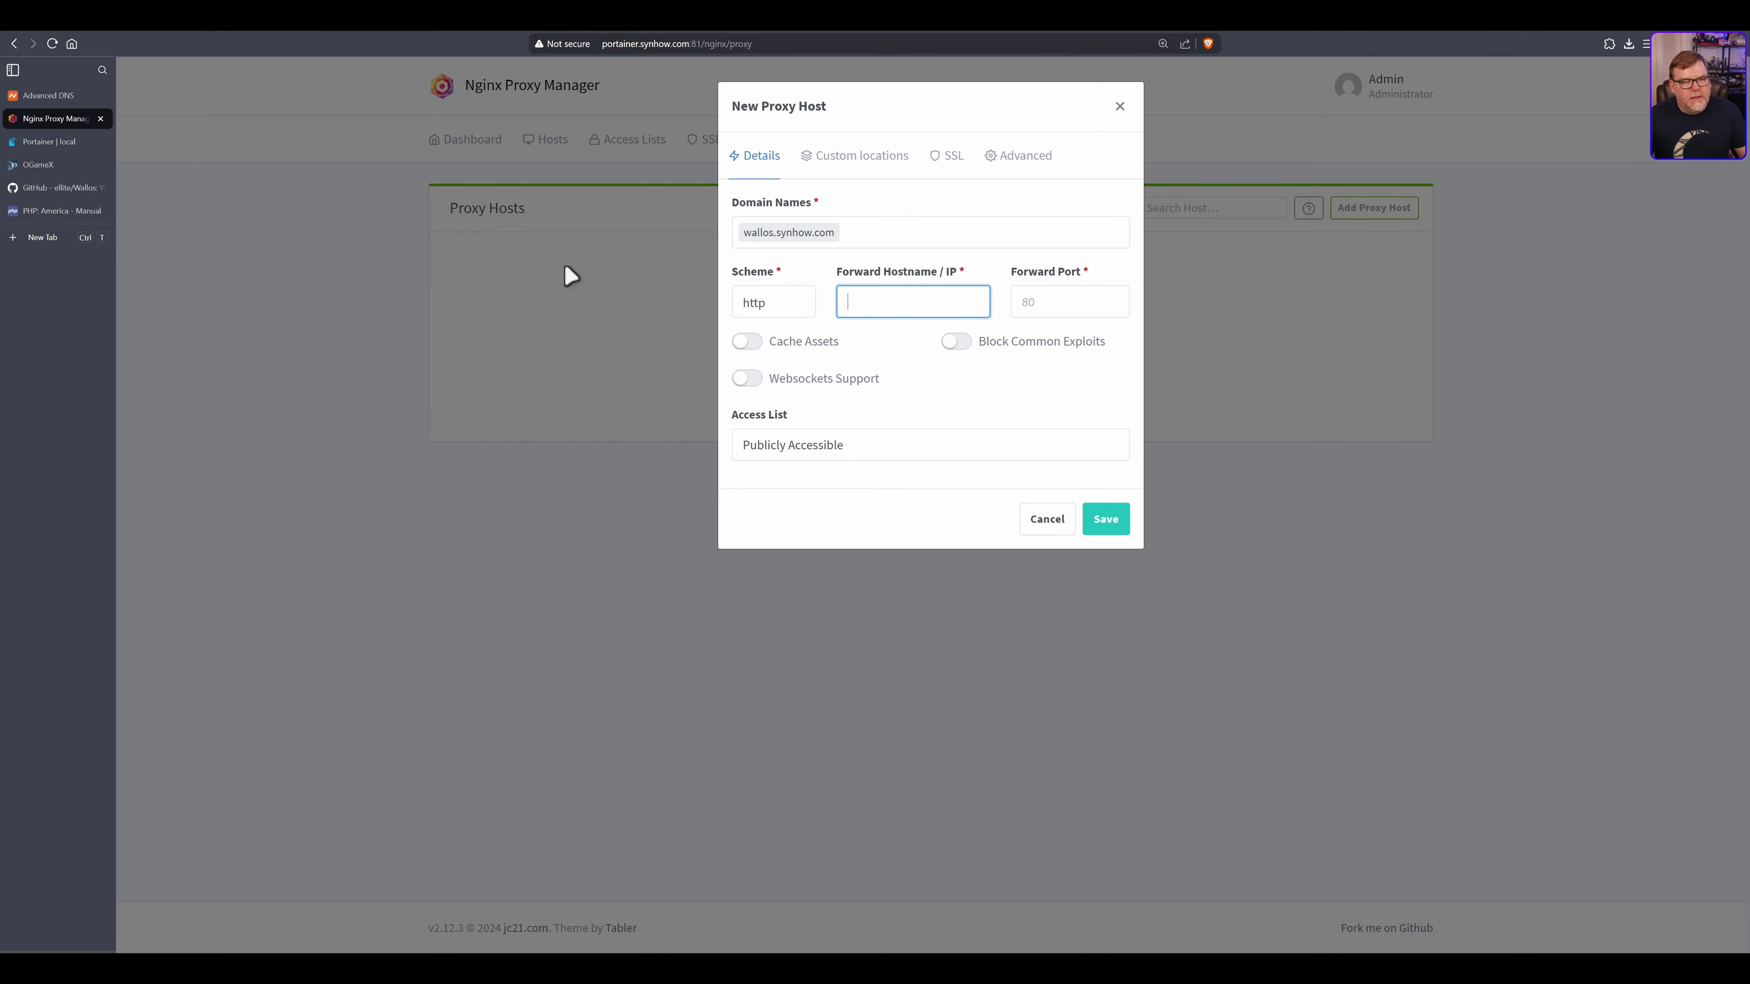
pyautogui.hotkey('ctrl', 'v')
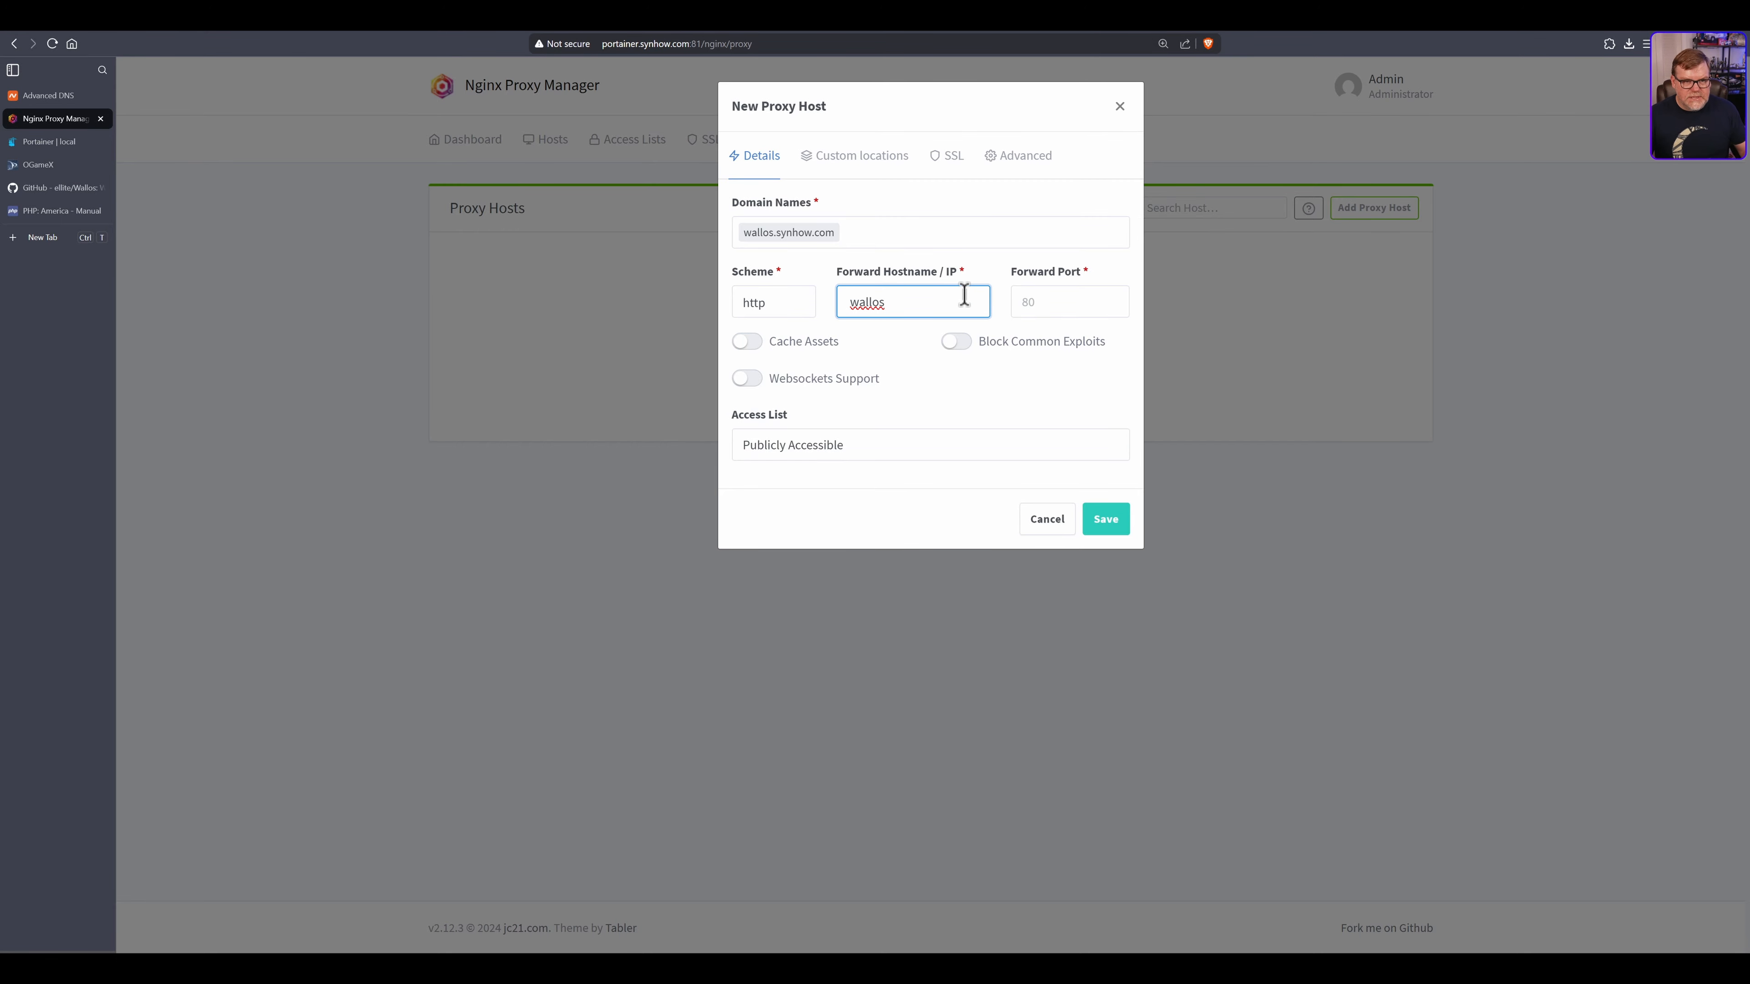
pyautogui.press('Home')
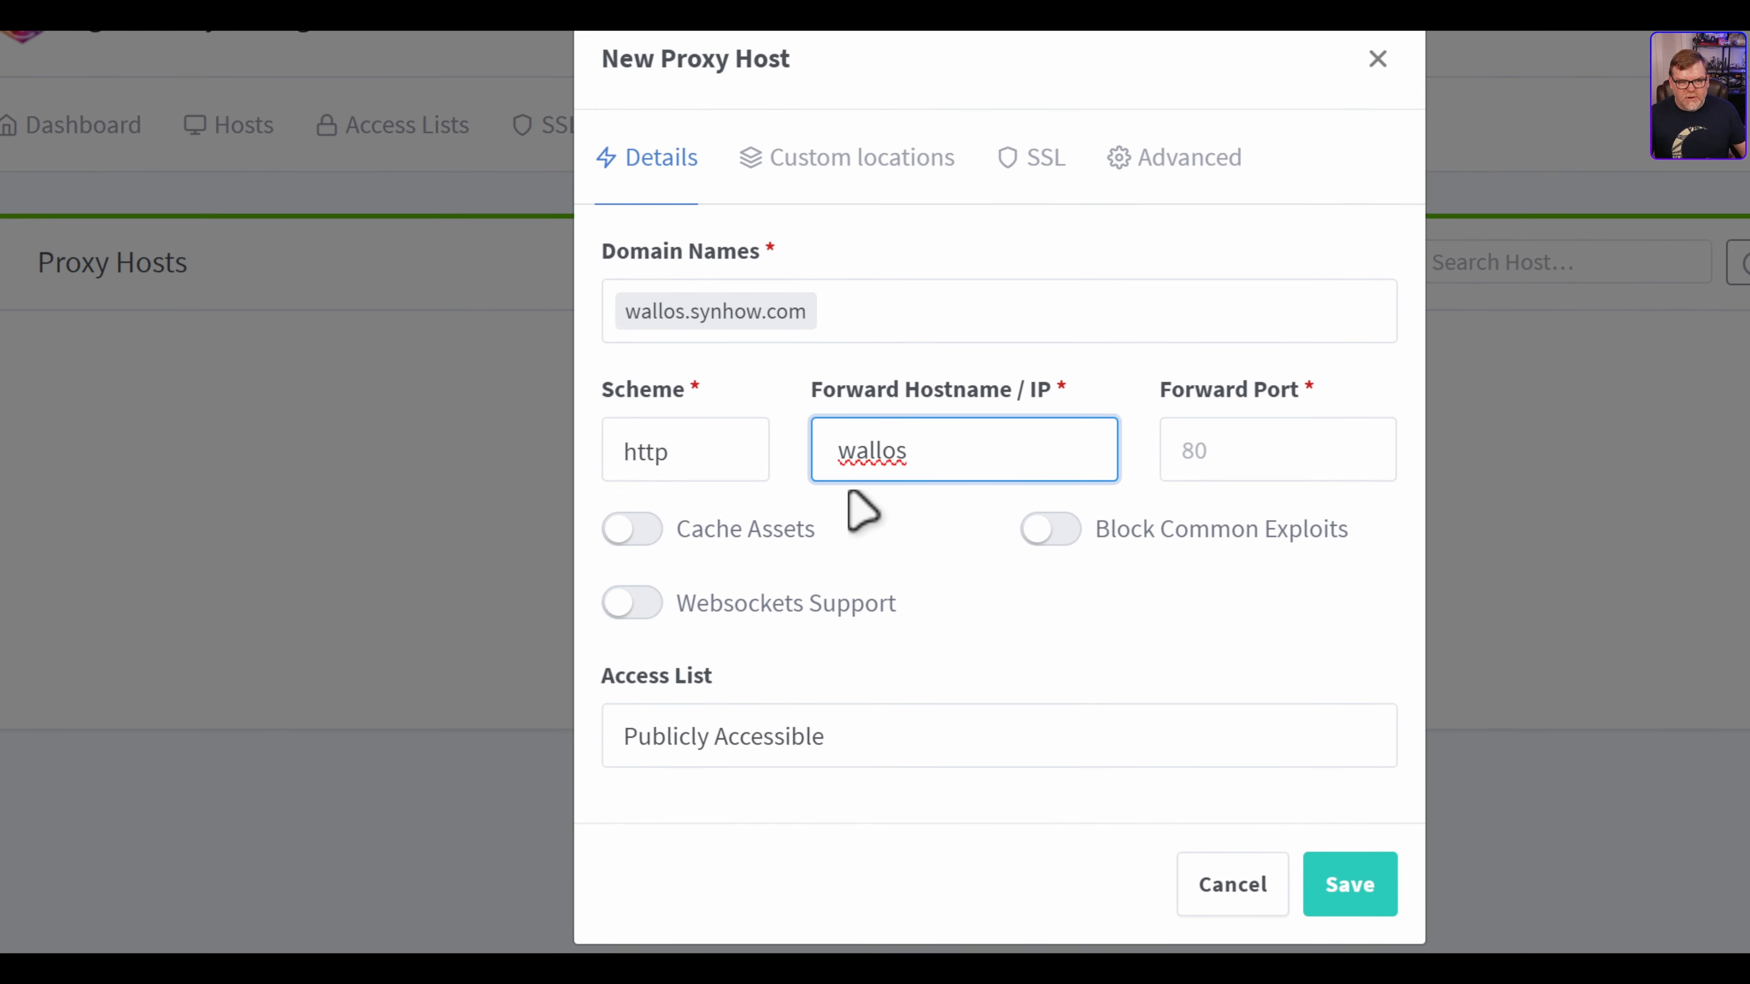
pyautogui.press('Delete')
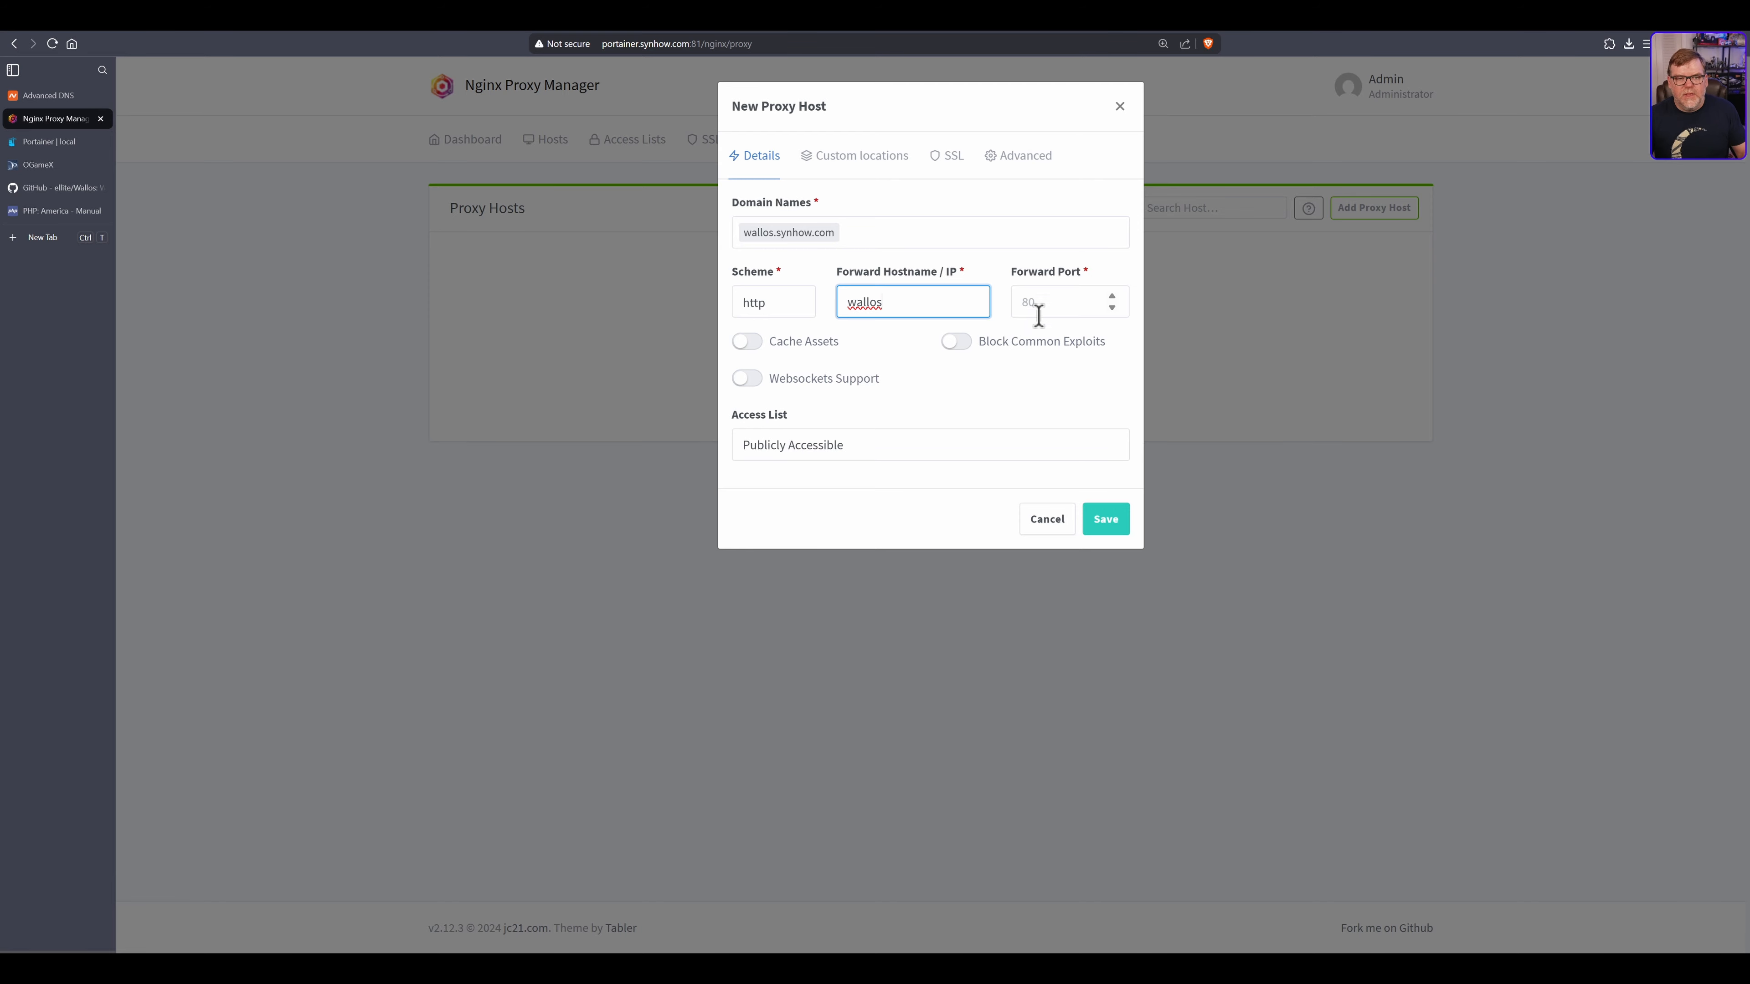
# Check the container port in the Wallos README, set forward port 80, enable Block Common Exploits and Websockets Support, and save the proxy host
pyautogui.click(1047, 301)
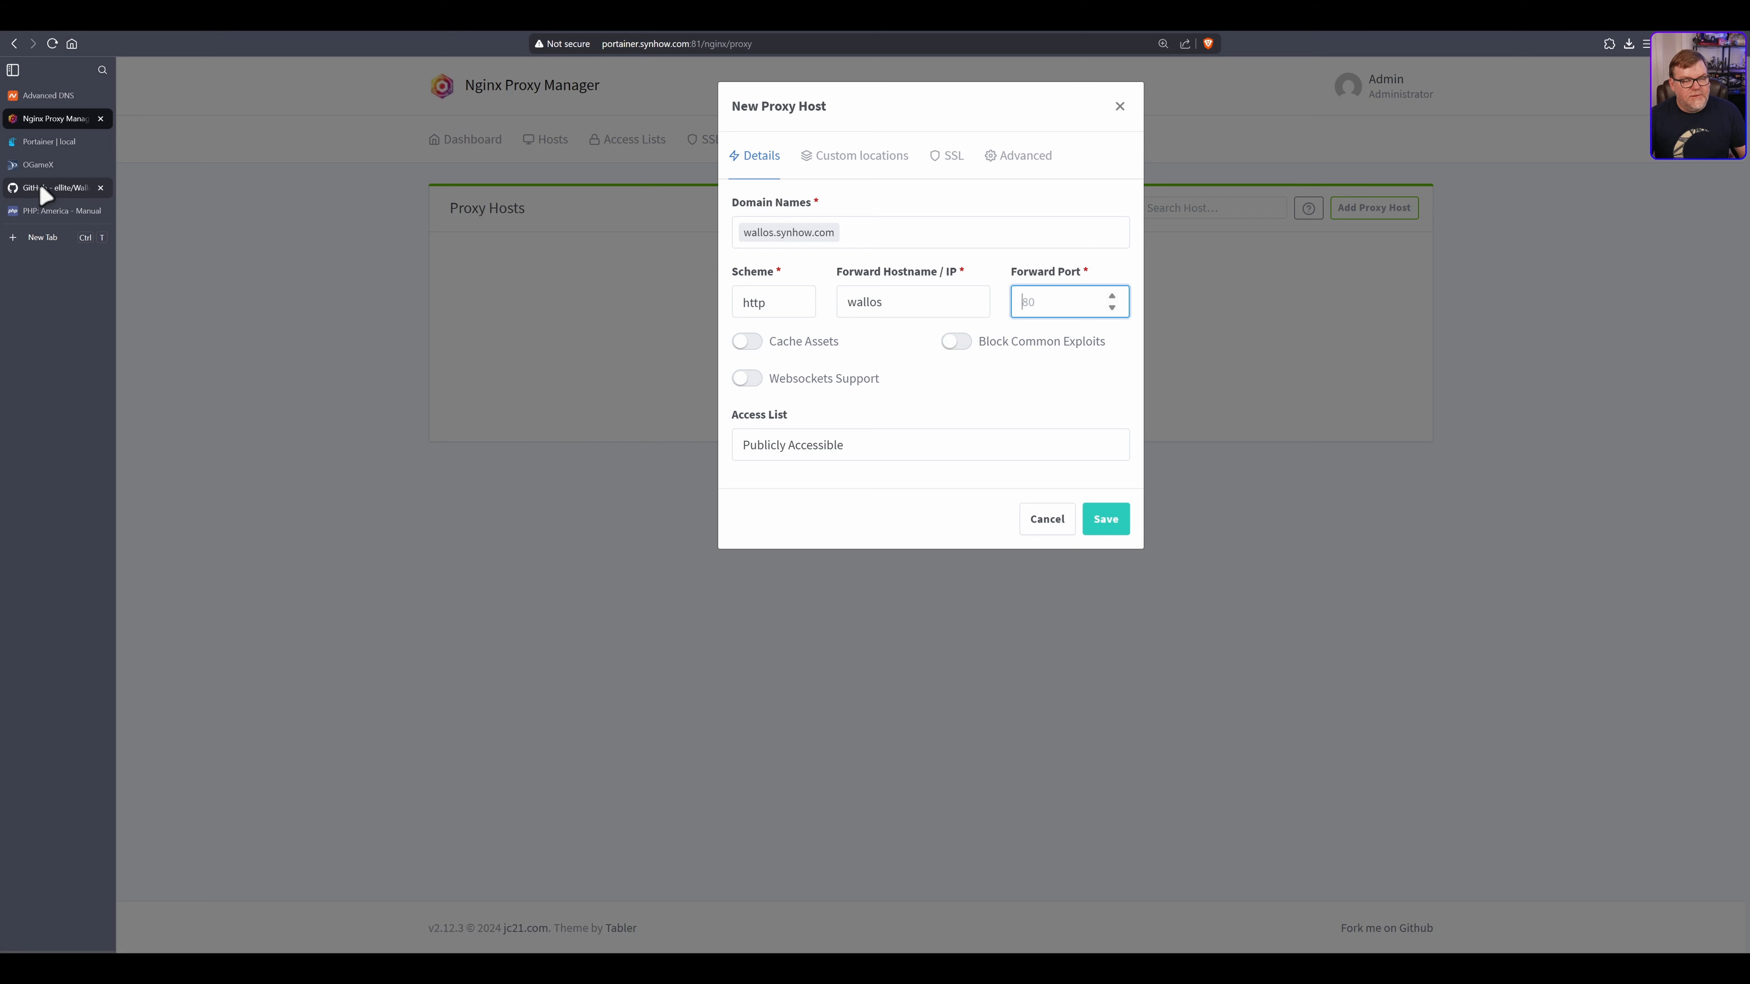
pyautogui.click(77, 195)
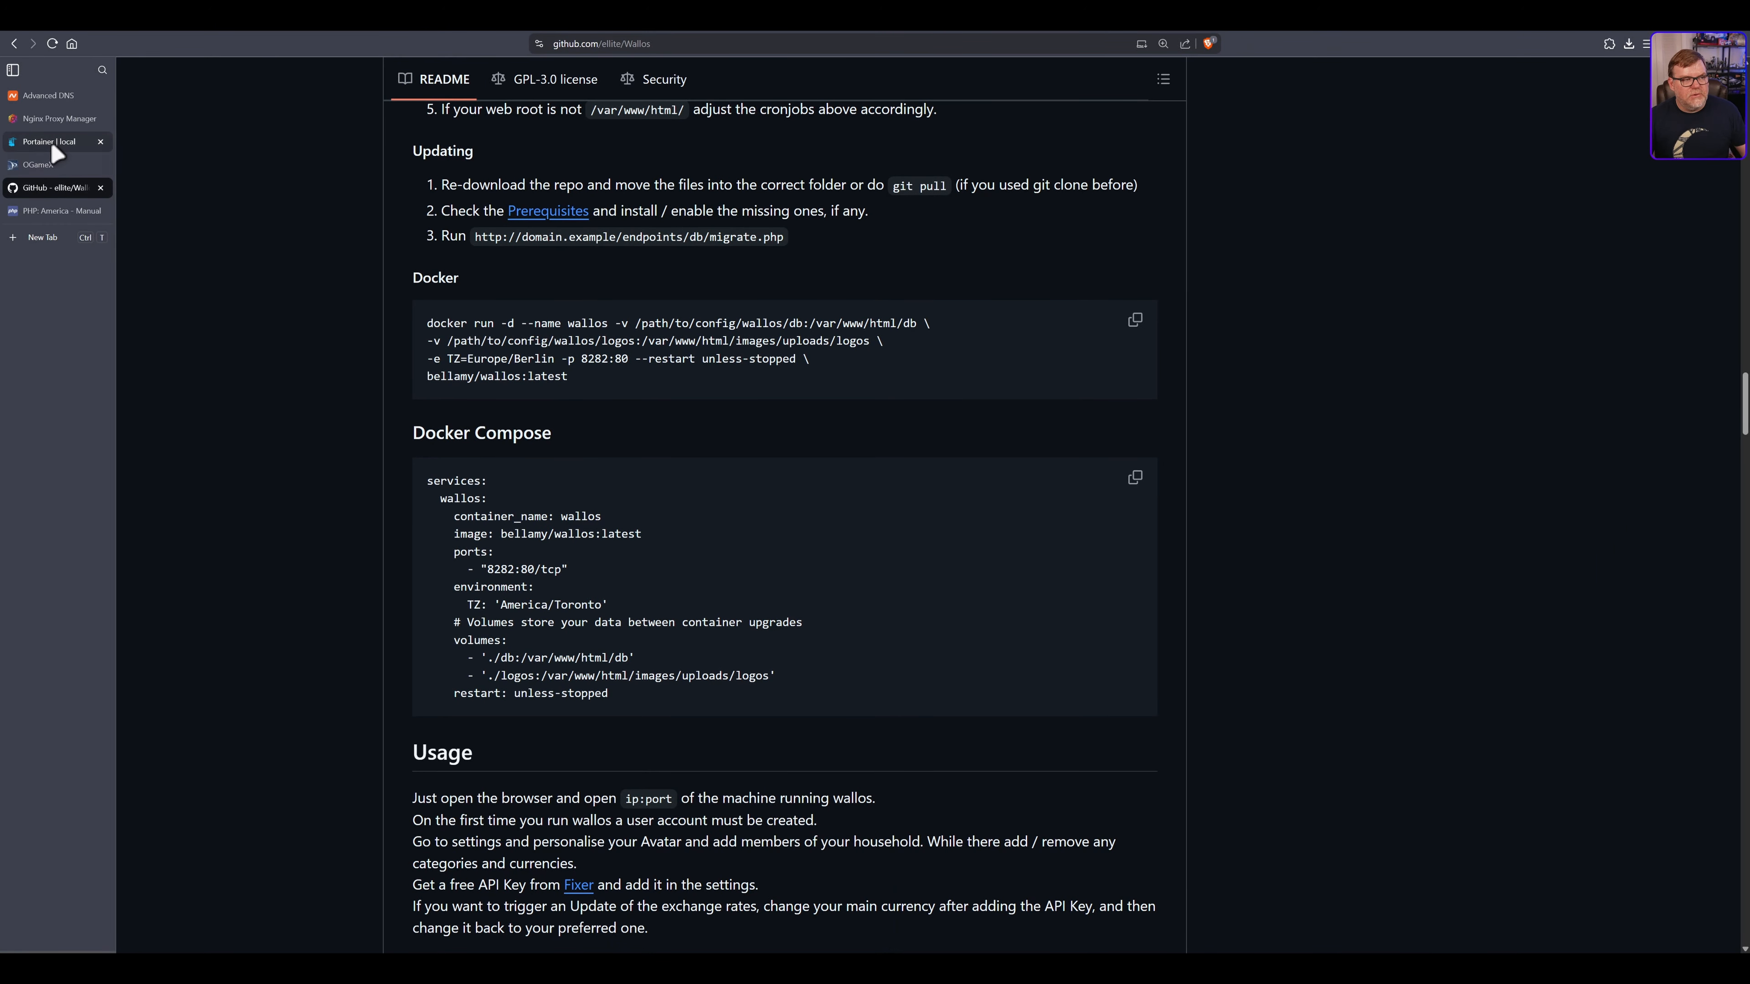
pyautogui.click(43, 142)
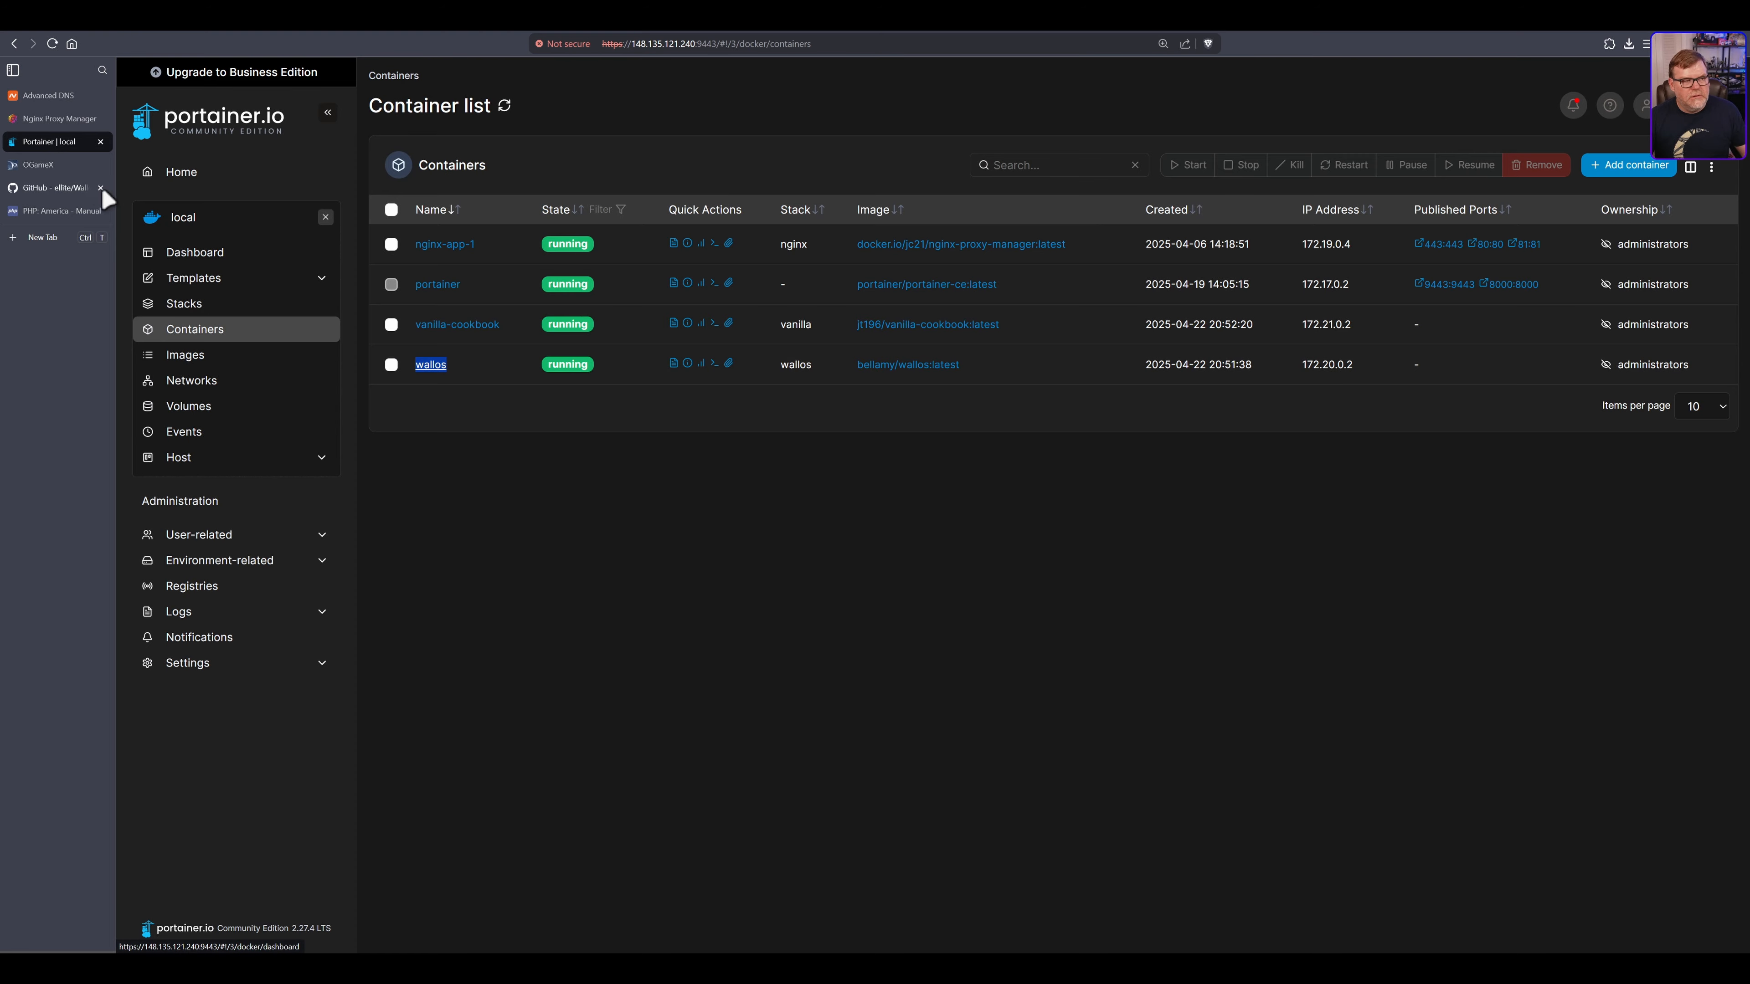
pyautogui.click(58, 119)
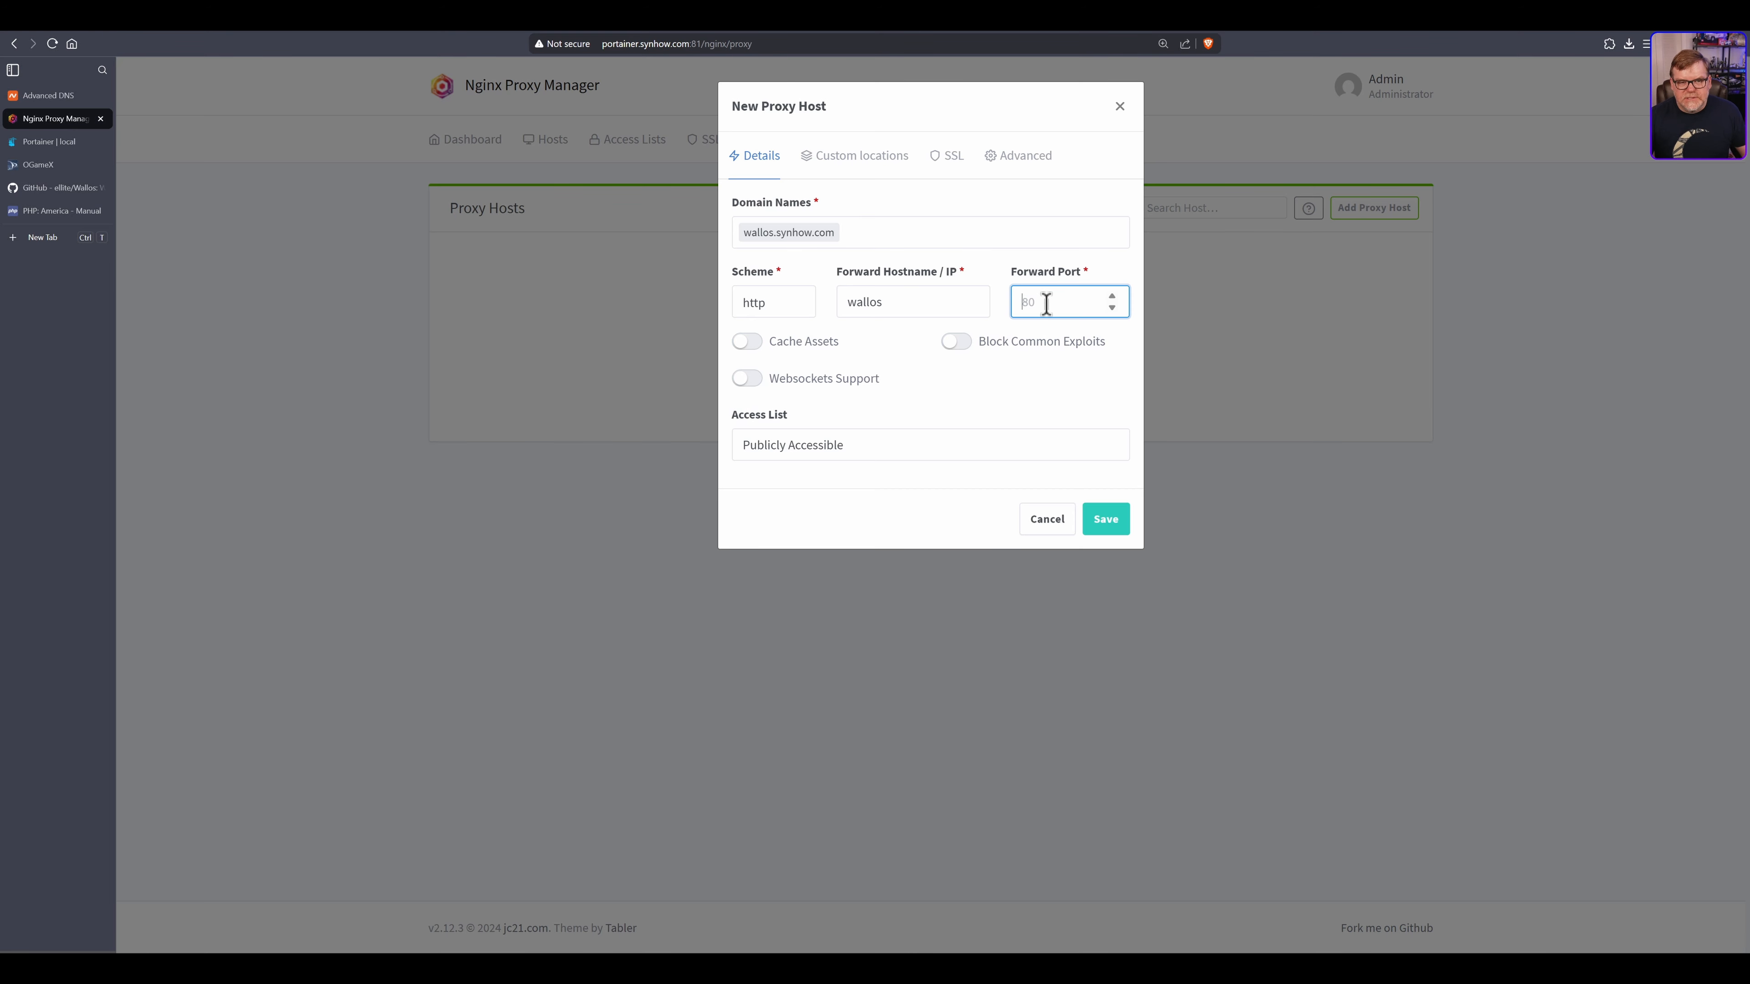
pyautogui.click(958, 342)
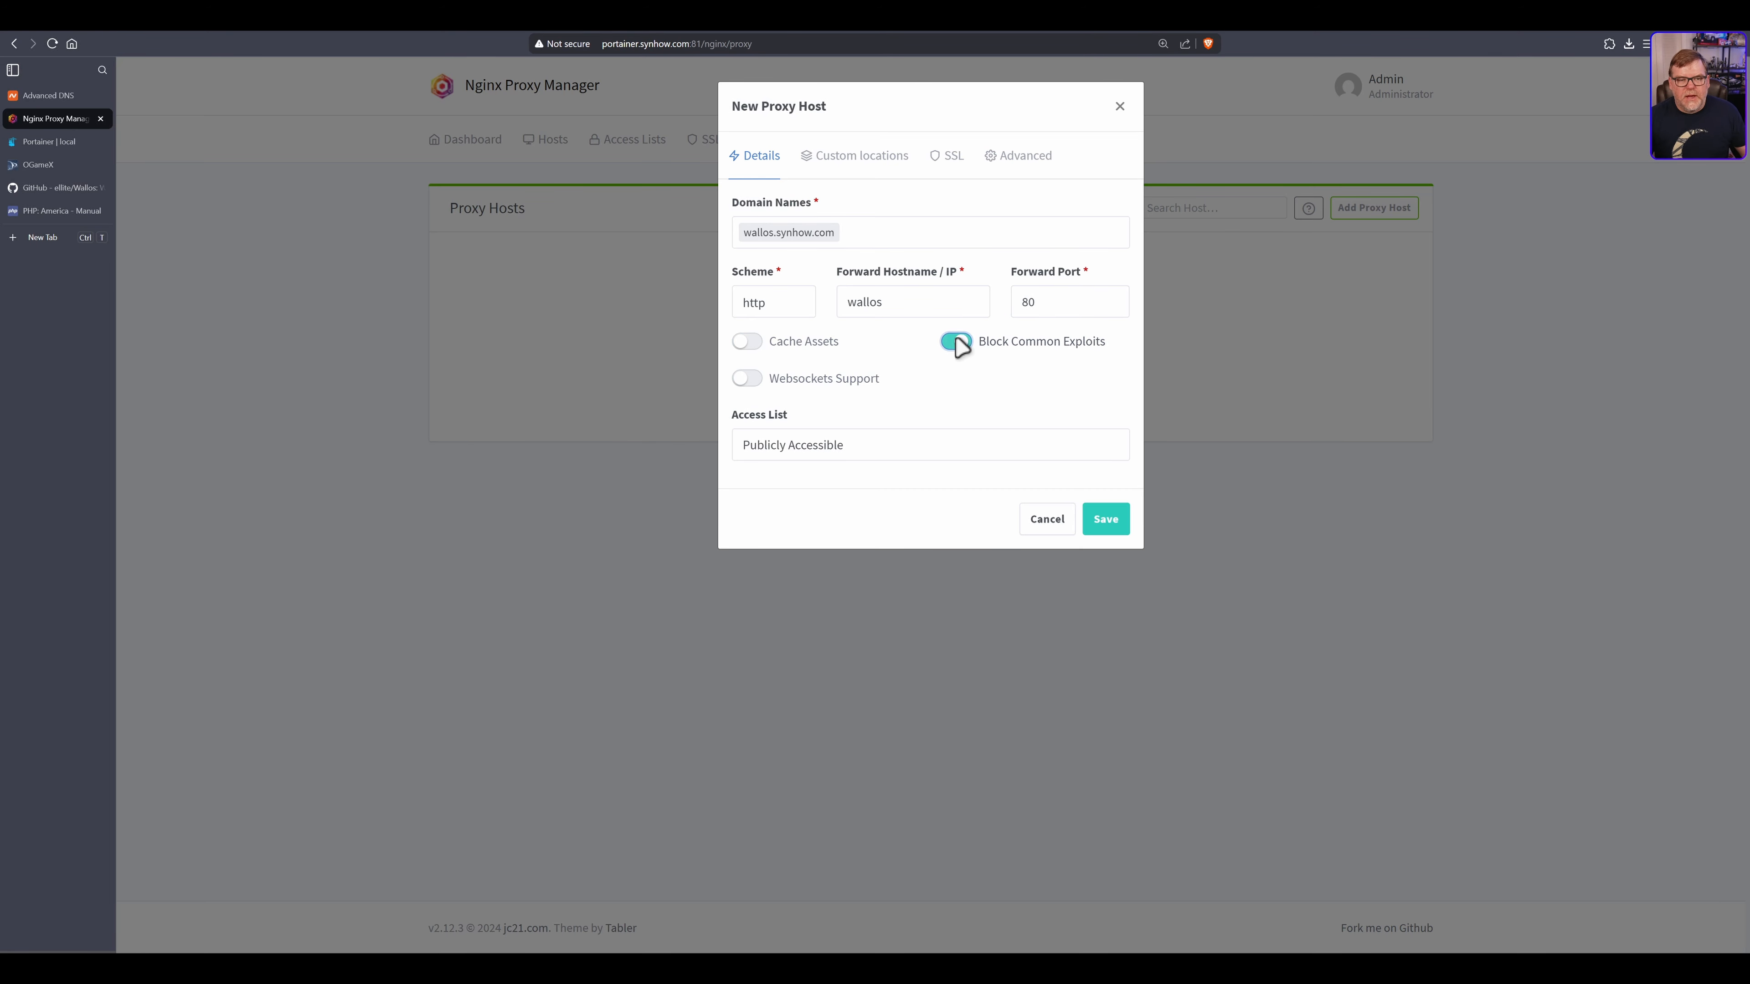
pyautogui.click(744, 379)
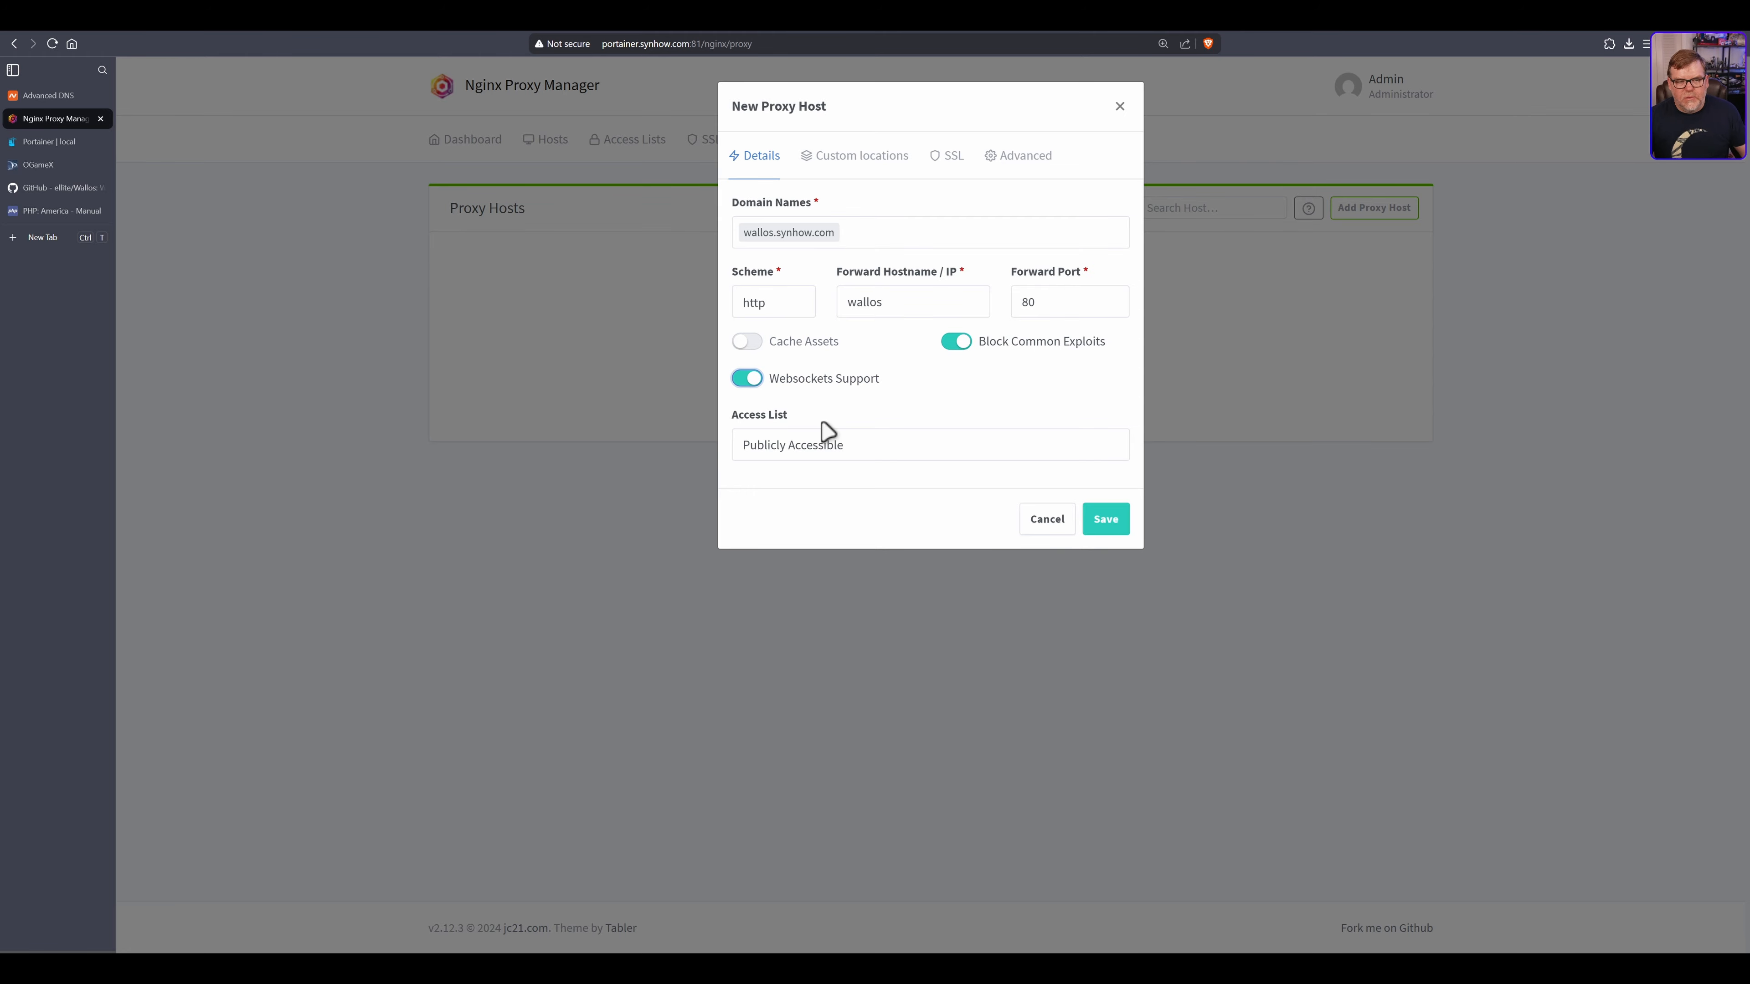
pyautogui.click(1107, 521)
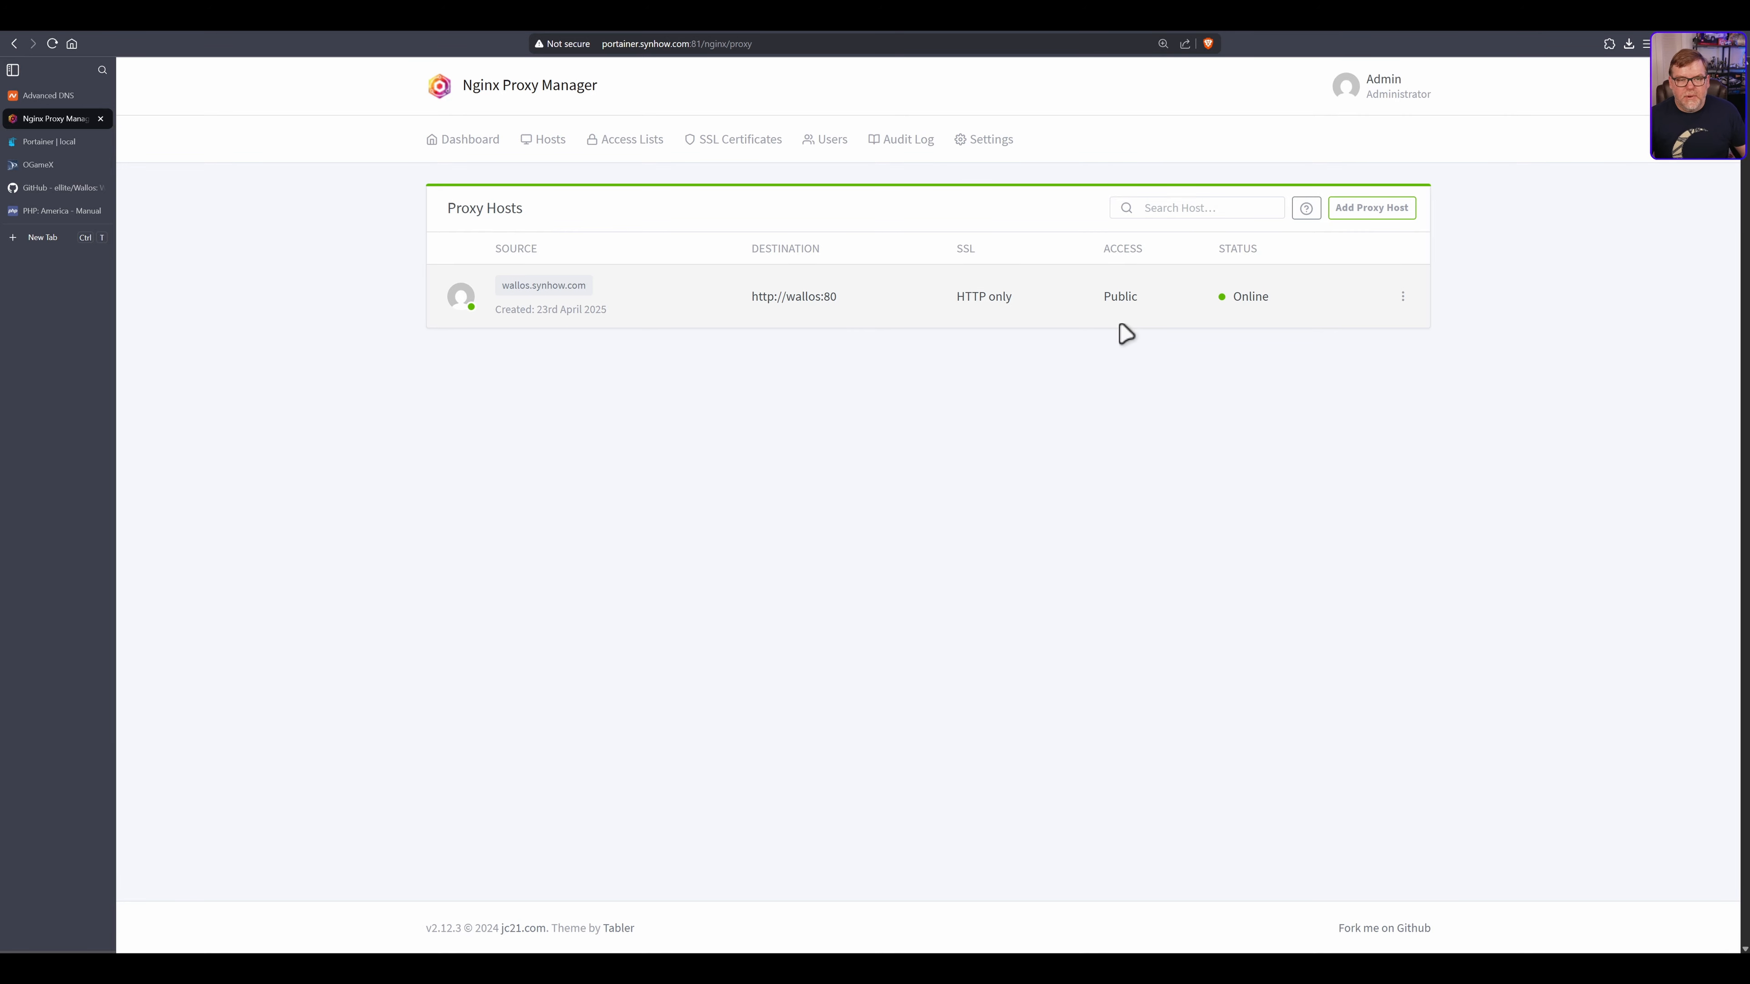
# Edit the wallos.synhow.com proxy host to request a new Let's Encrypt SSL certificate with Force SSL, agree to the terms of service, and save
pyautogui.click(1402, 296)
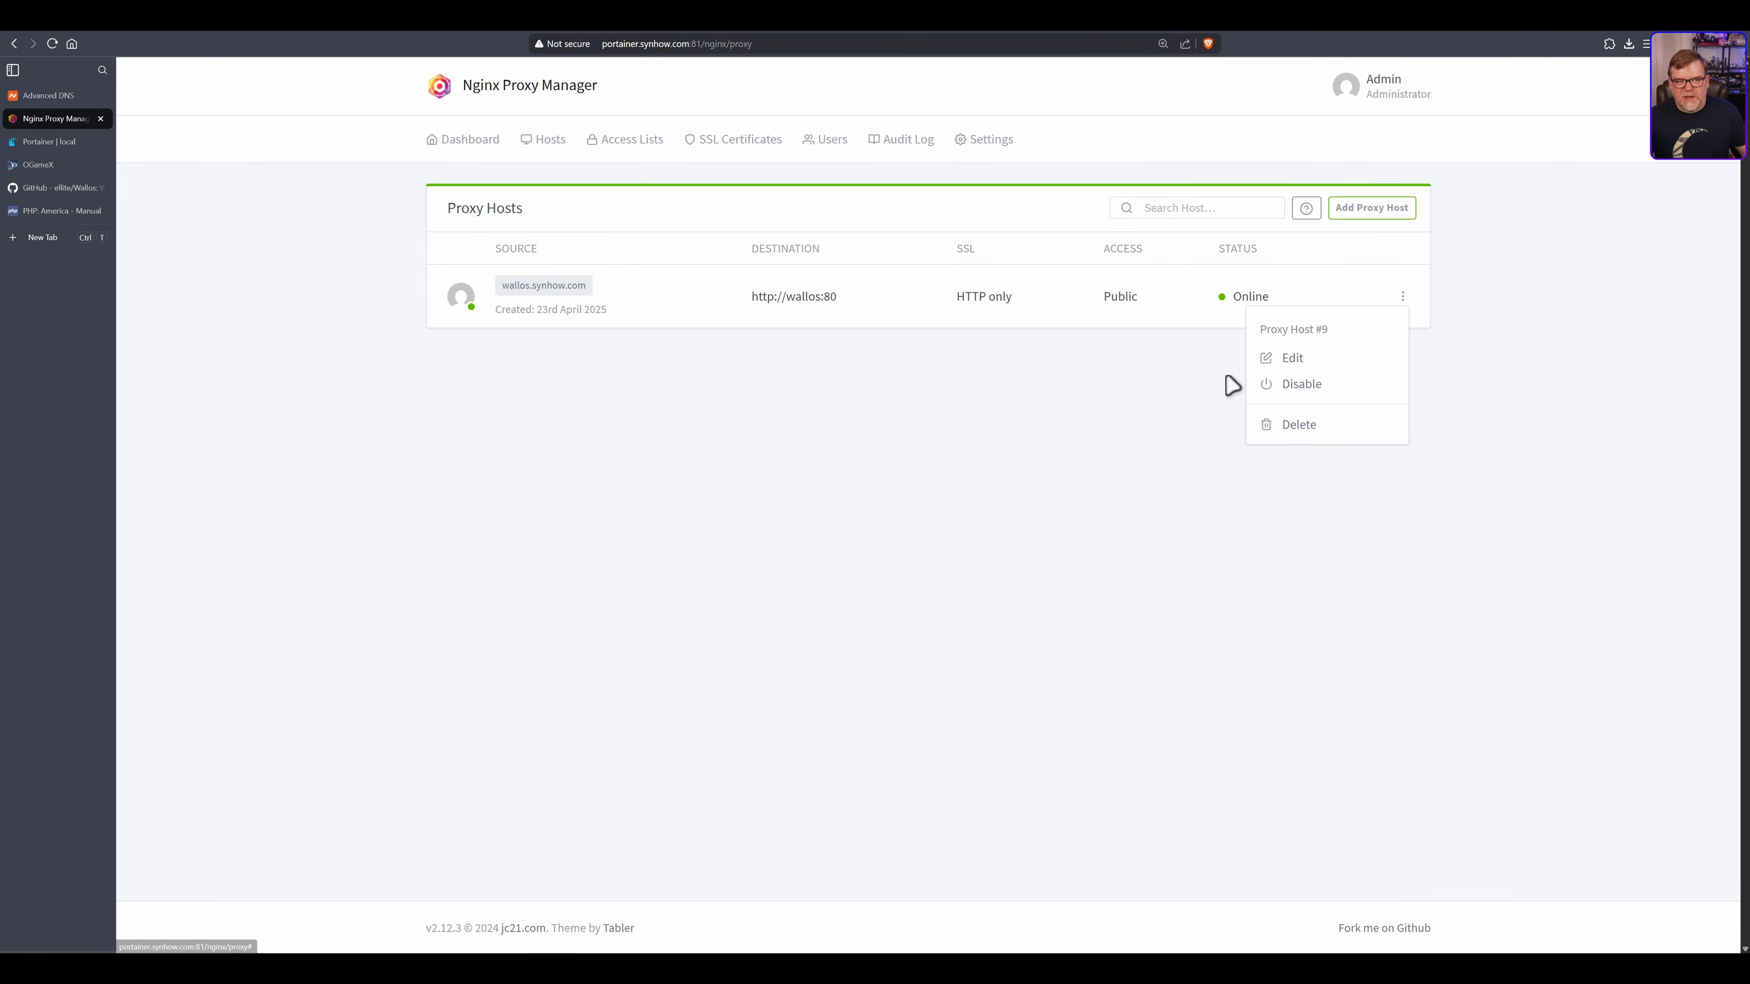
pyautogui.click(1319, 368)
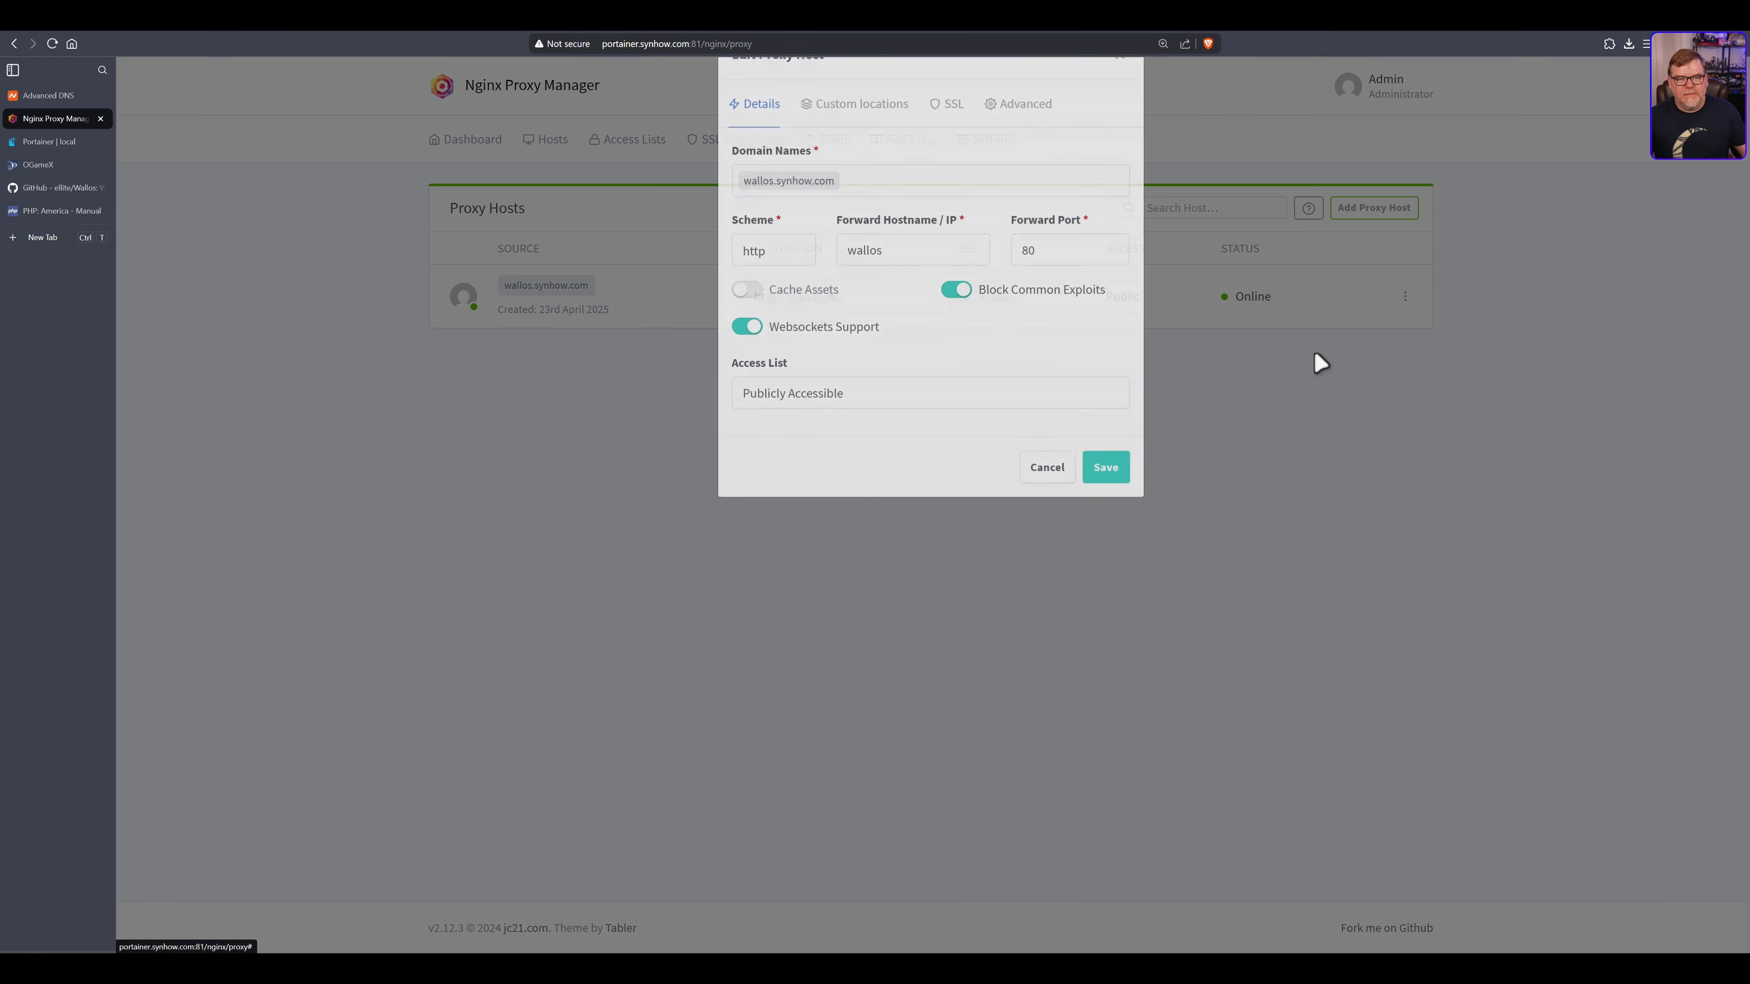
pyautogui.click(960, 160)
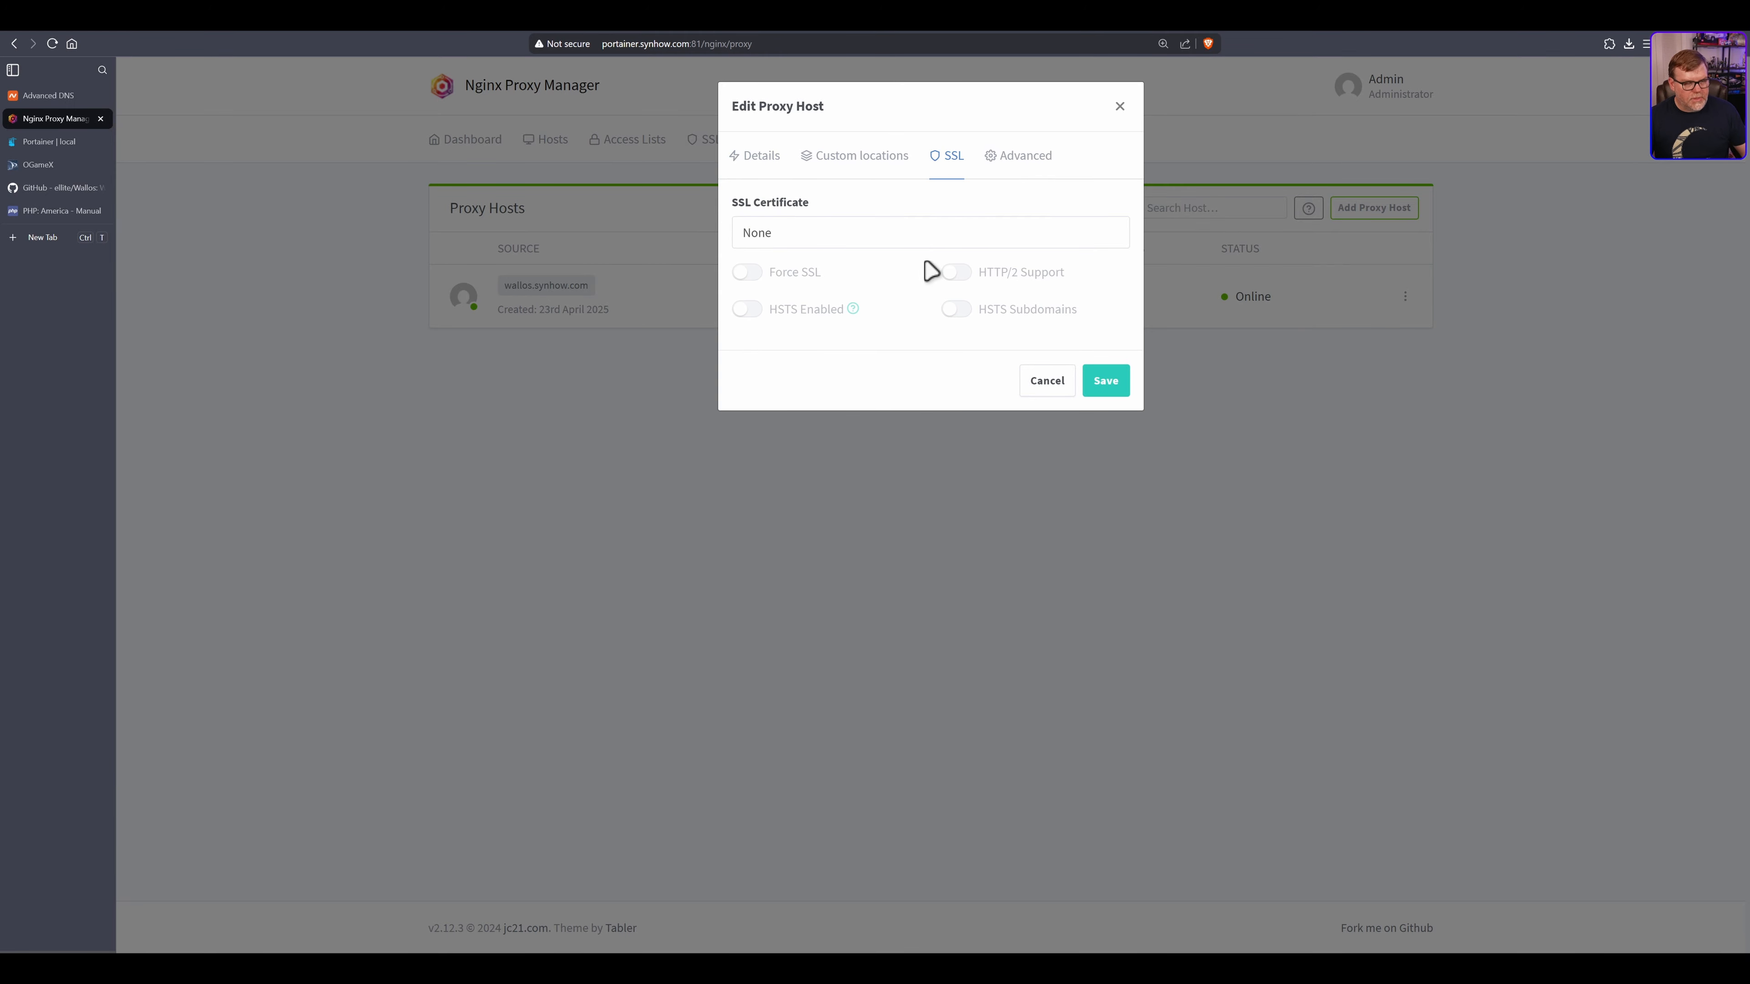
pyautogui.click(833, 230)
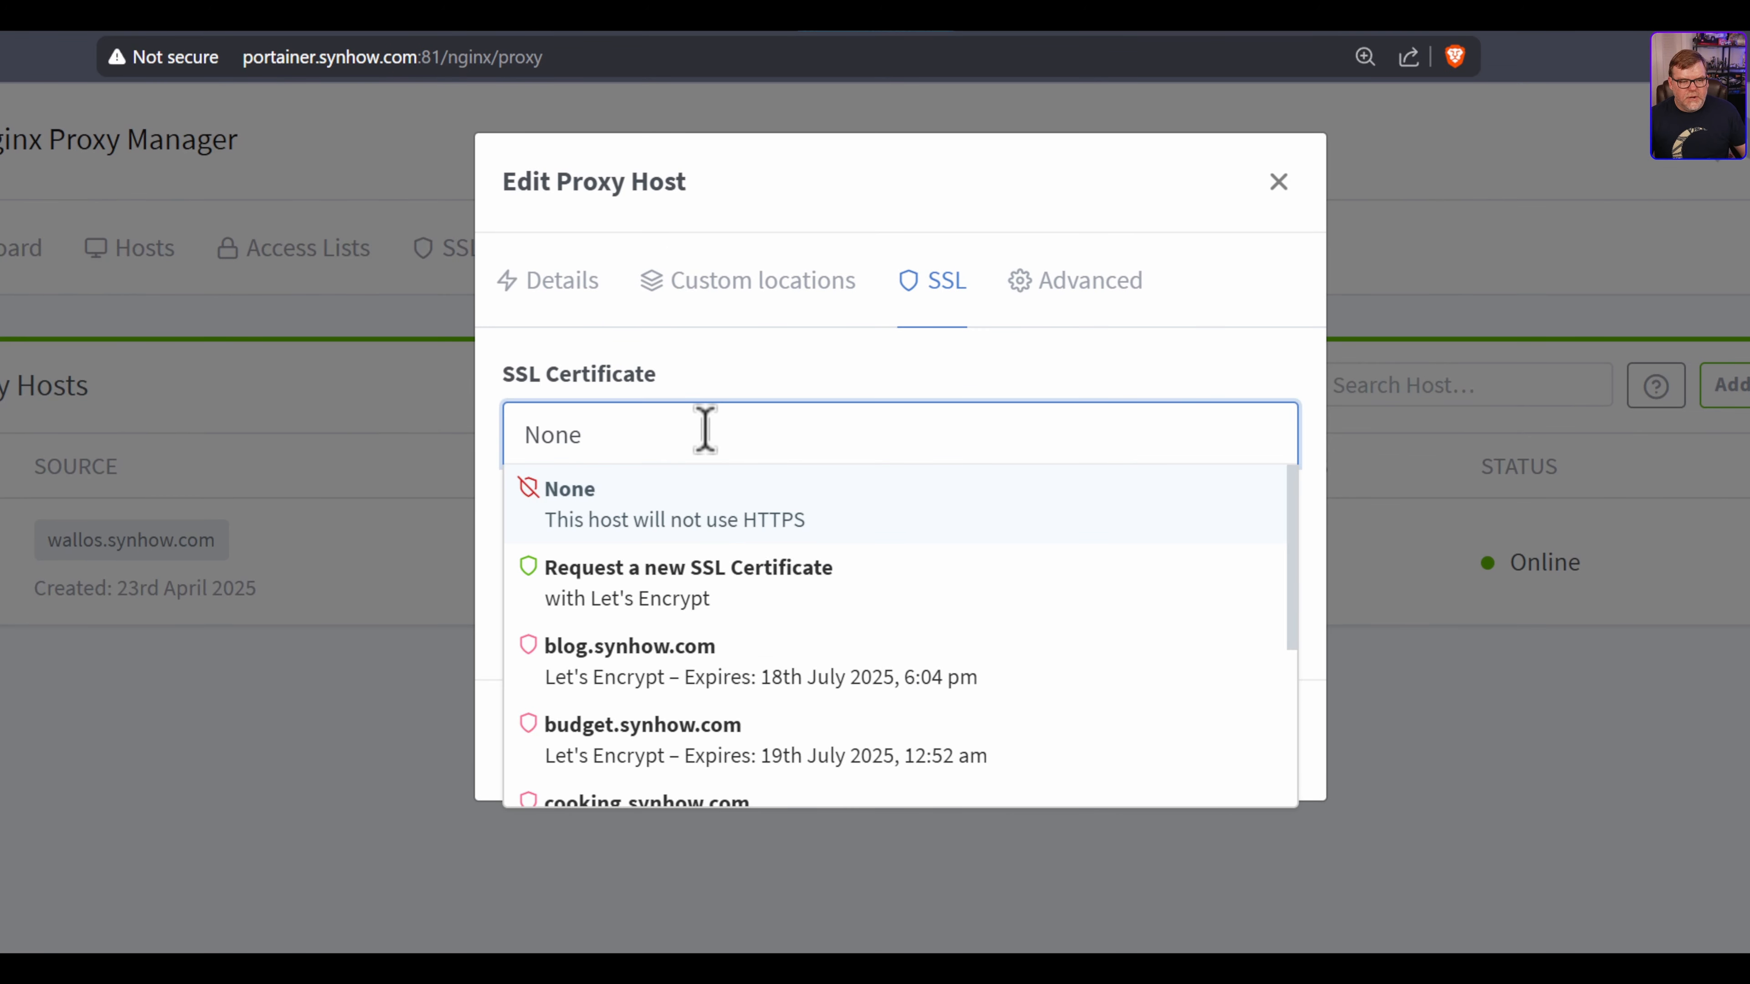
pyautogui.click(691, 586)
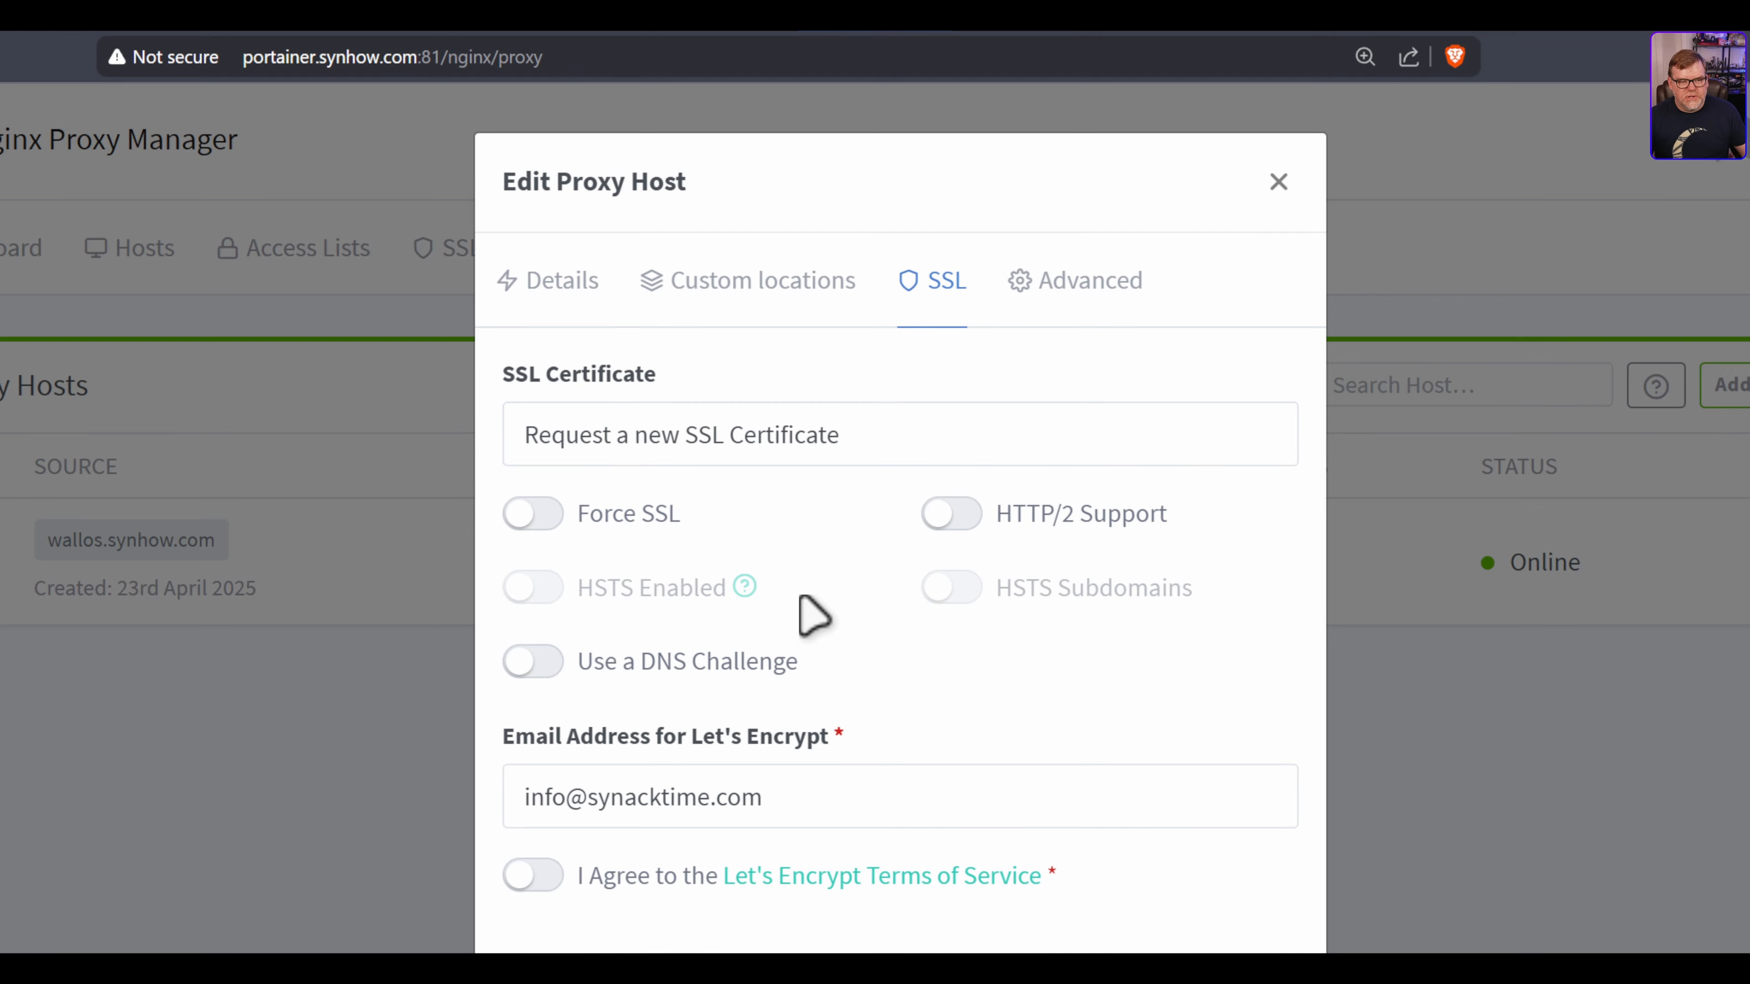
pyautogui.click(535, 518)
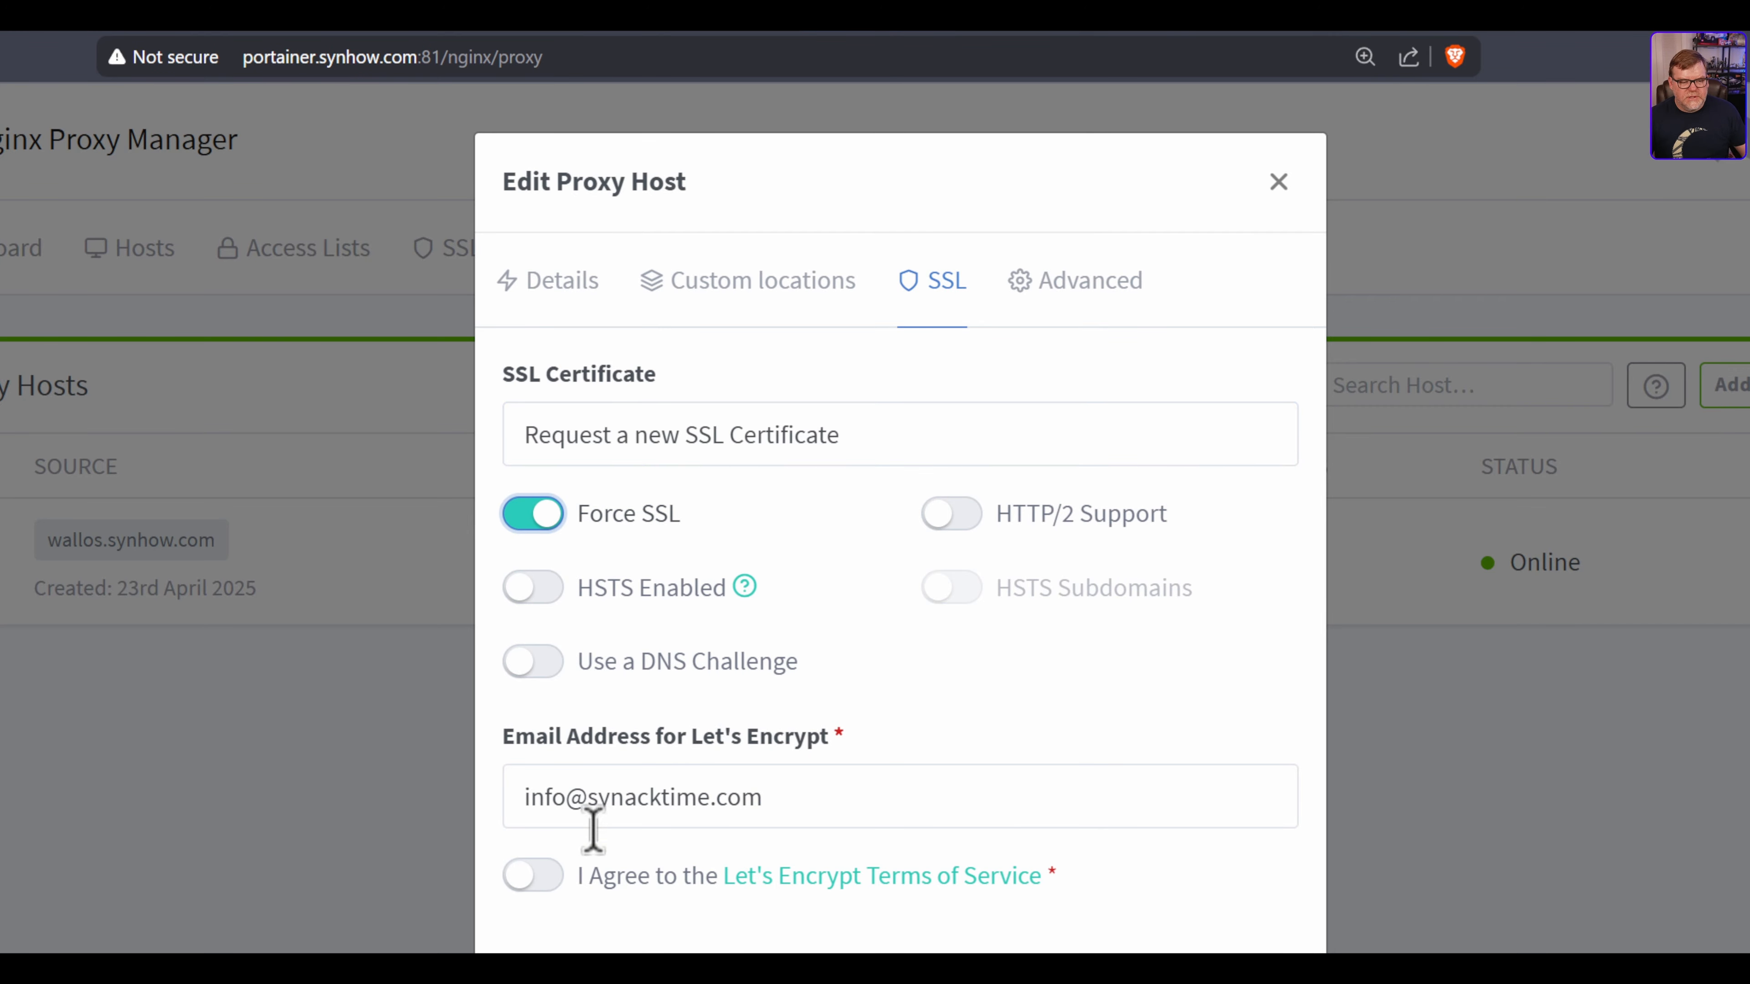
pyautogui.click(529, 886)
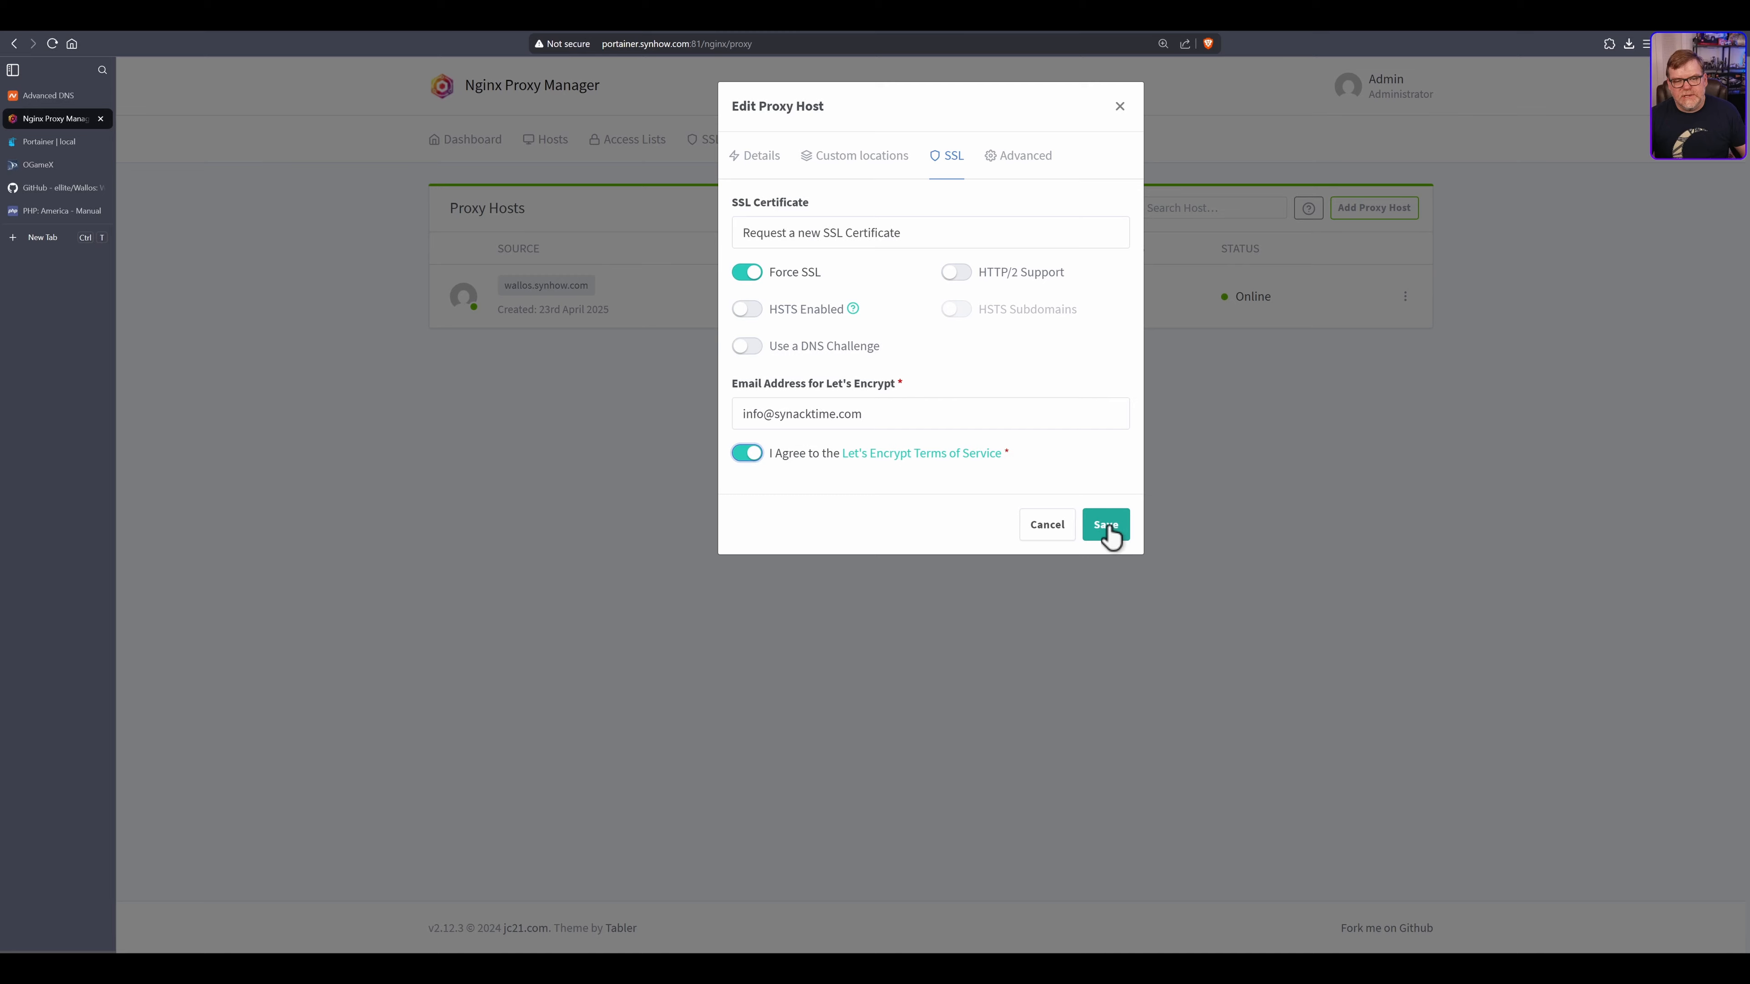
pyautogui.click(1106, 525)
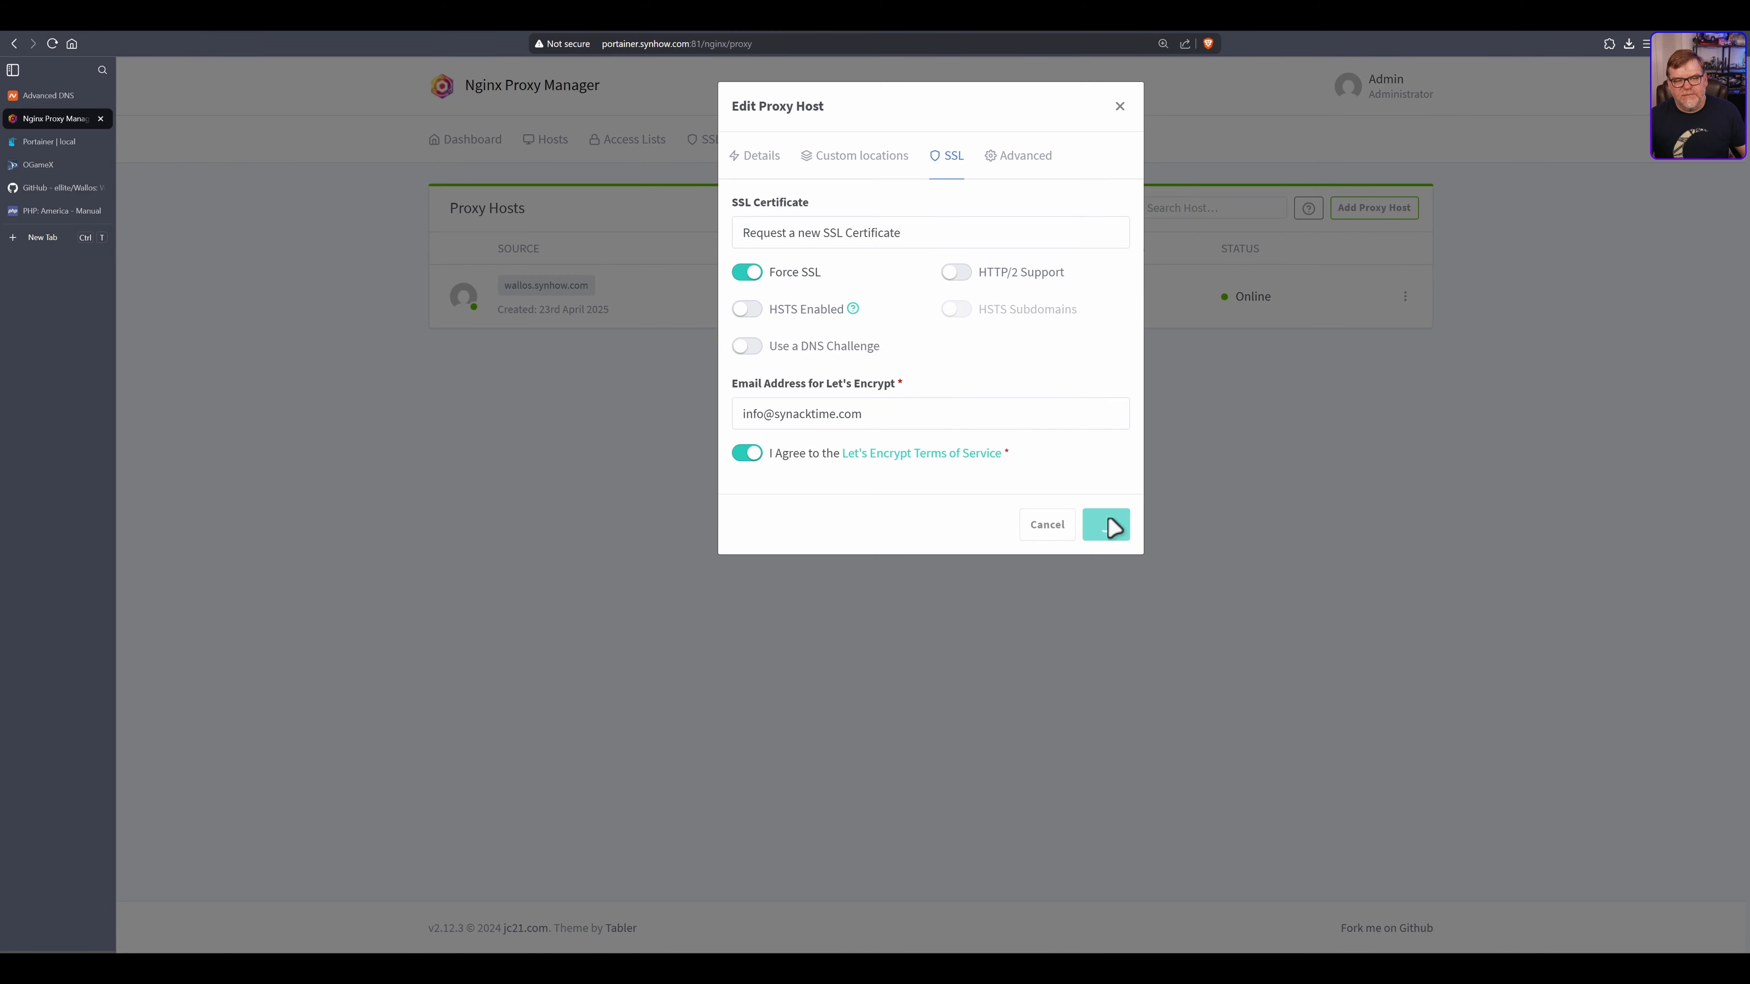